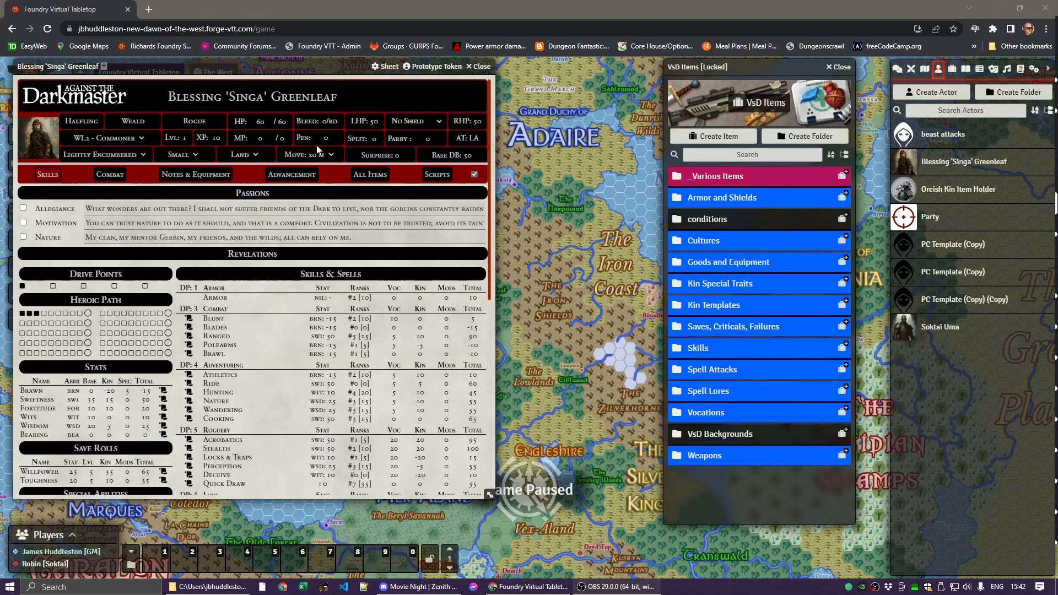
# Step: Review the open character sheet down to its special abilities, background options and known languages
pyautogui.moveTo(142, 70); pyautogui.dragTo(137, 70)
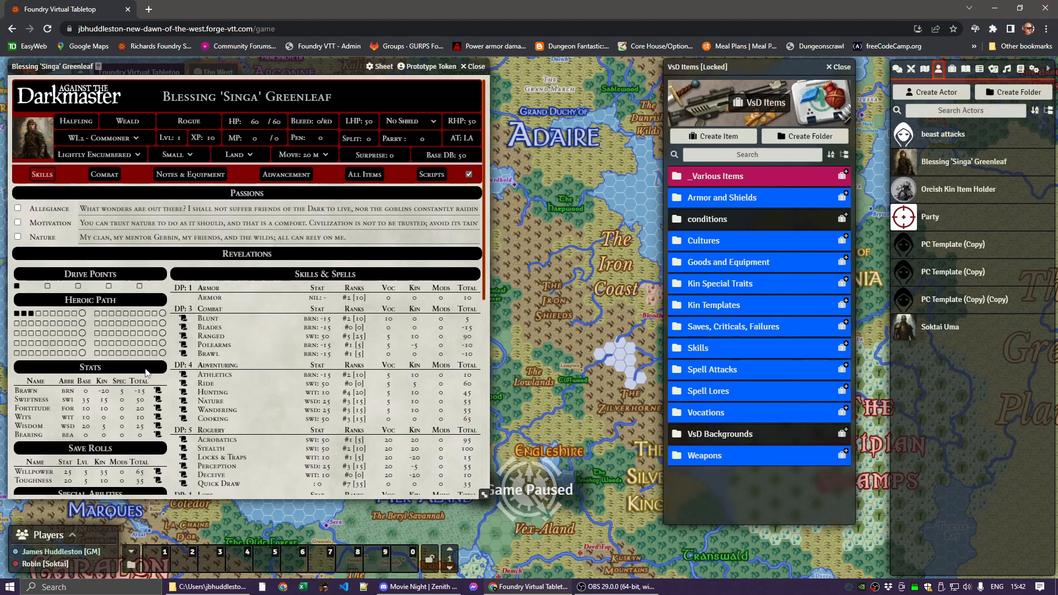
pyautogui.scroll(-5, 145, 371)
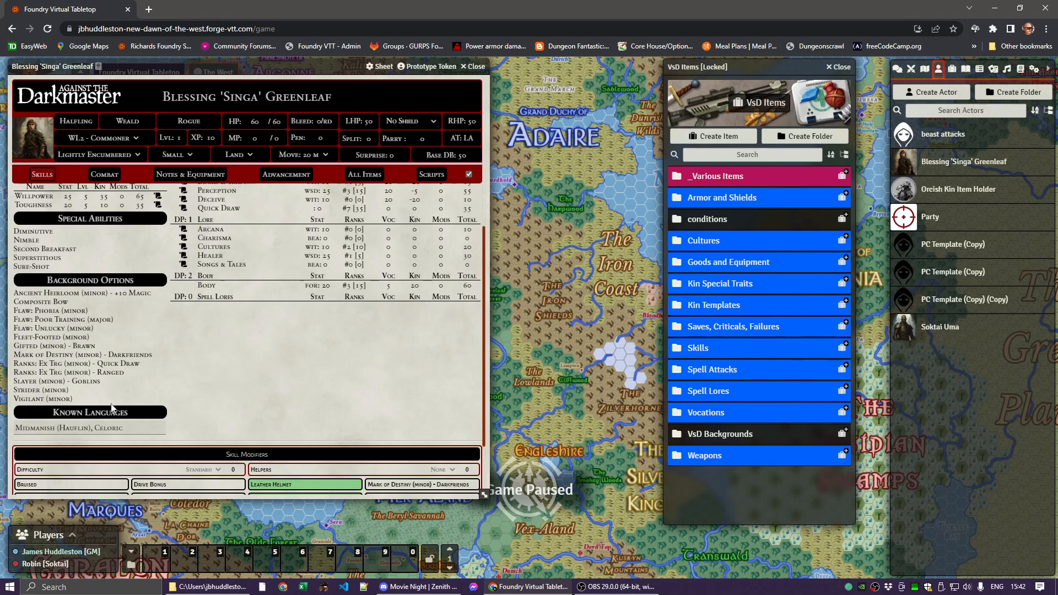
pyautogui.scroll(5, 112, 408)
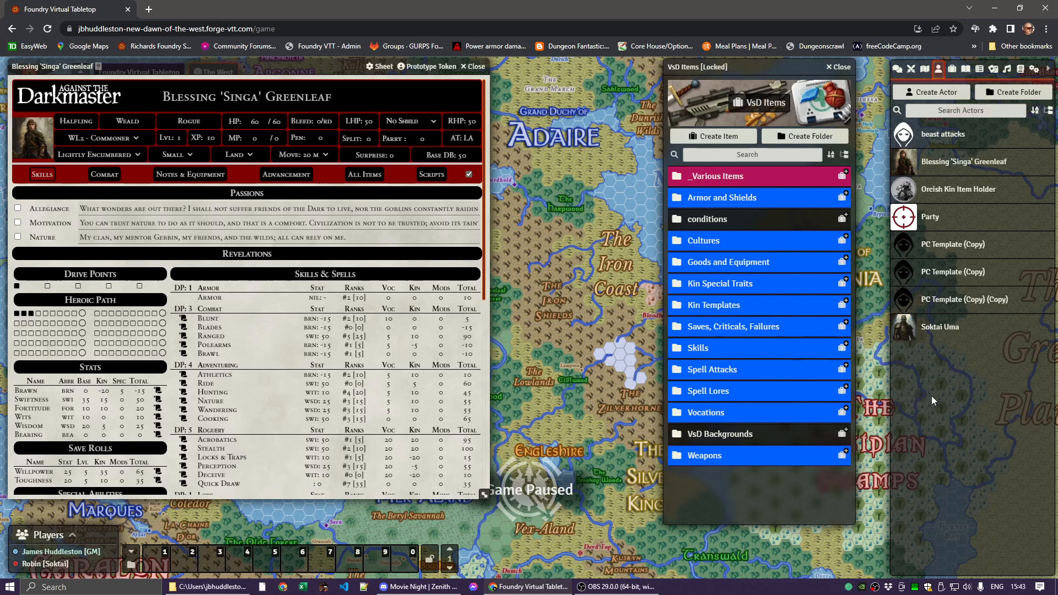
# Step: Delete the newest player message from the chat log
pyautogui.click(898, 68)
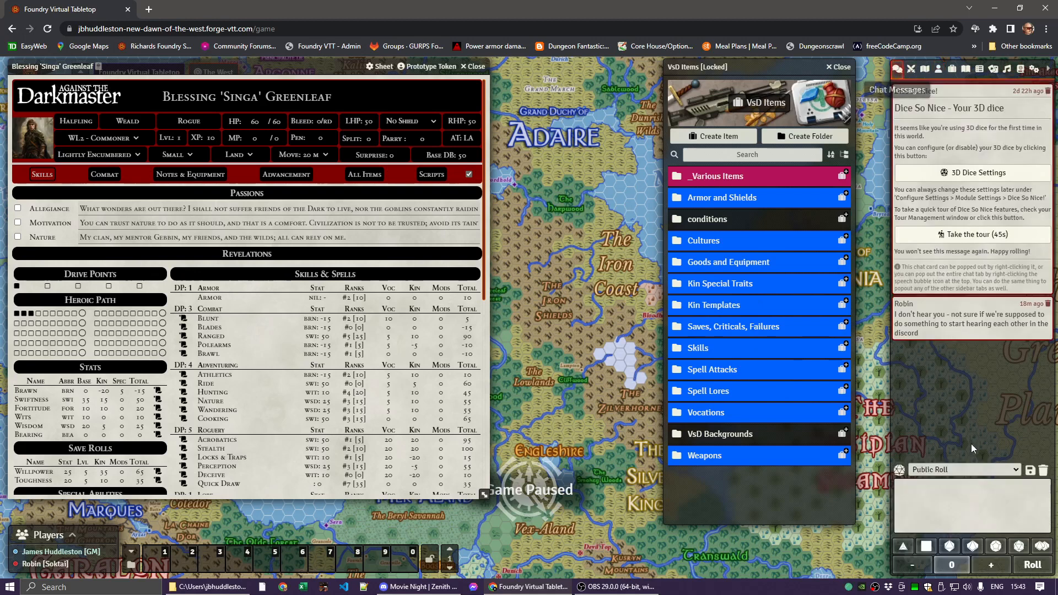
pyautogui.click(1047, 304)
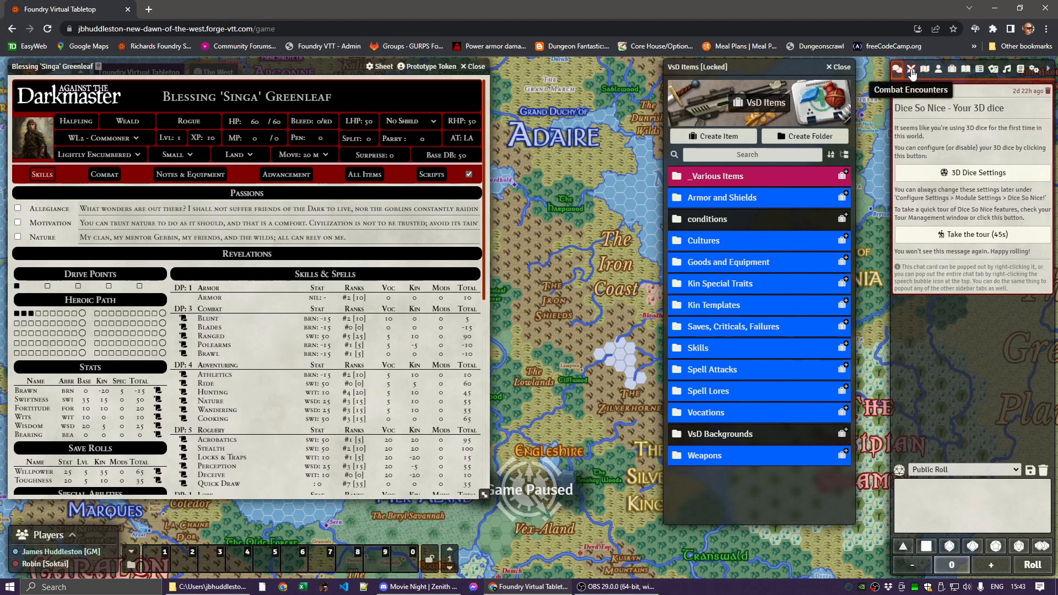
# Step: Check the combat encounters, display the list of scenes and close the character sheet
pyautogui.click(912, 71)
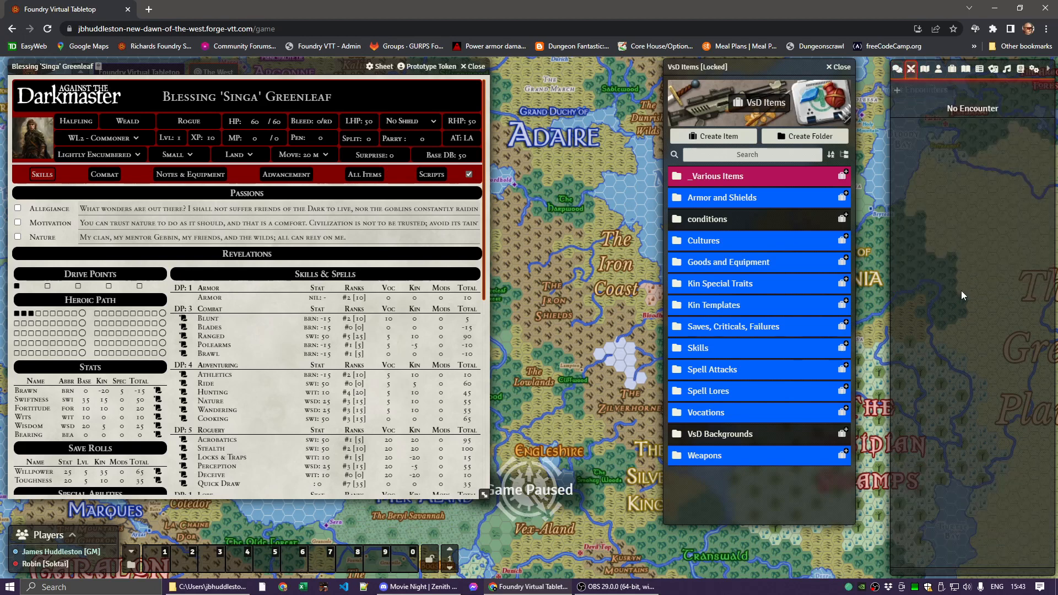
pyautogui.click(925, 70)
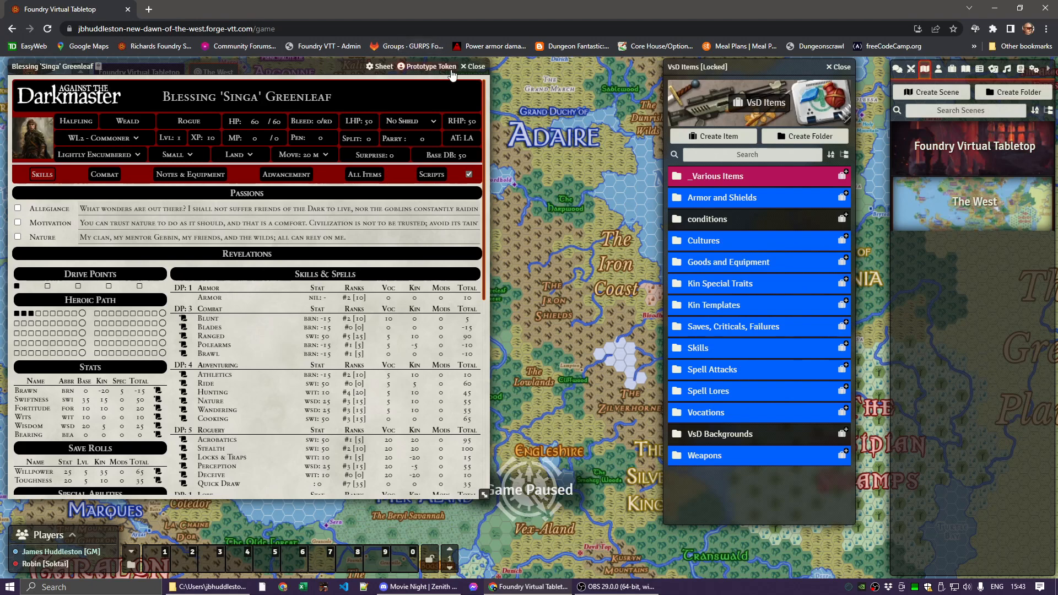
pyautogui.click(472, 66)
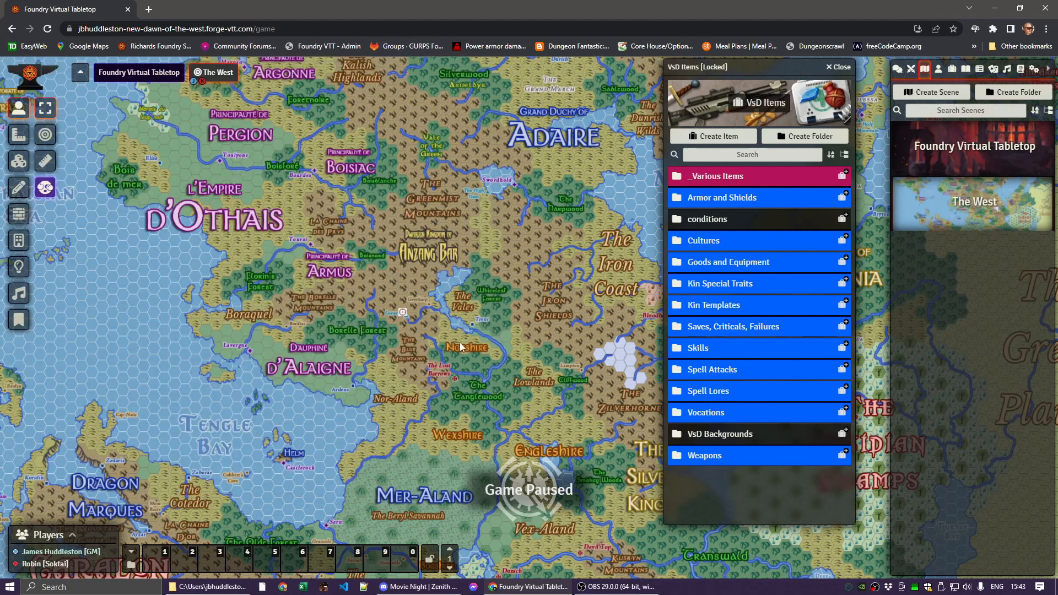
# Step: Examine The West map, from the whole region down to the area around the party token
pyautogui.scroll(-5, 511, 340)
pyautogui.moveTo(567, 195); pyautogui.dragTo(397, 271)
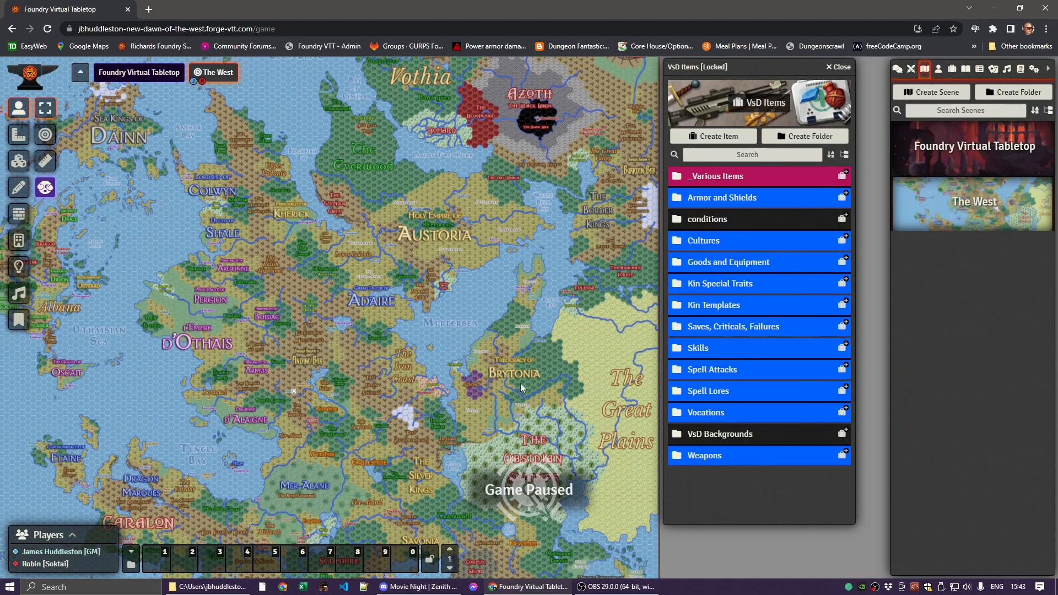
pyautogui.moveTo(366, 380); pyautogui.dragTo(575, 254)
pyautogui.scroll(10, 487, 272)
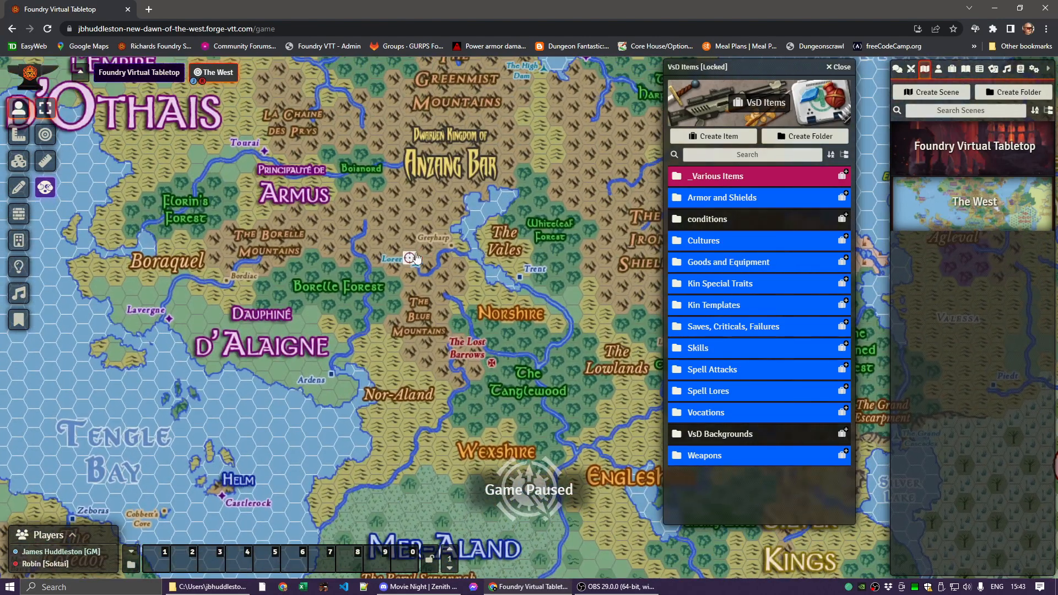
pyautogui.scroll(-5, 412, 411)
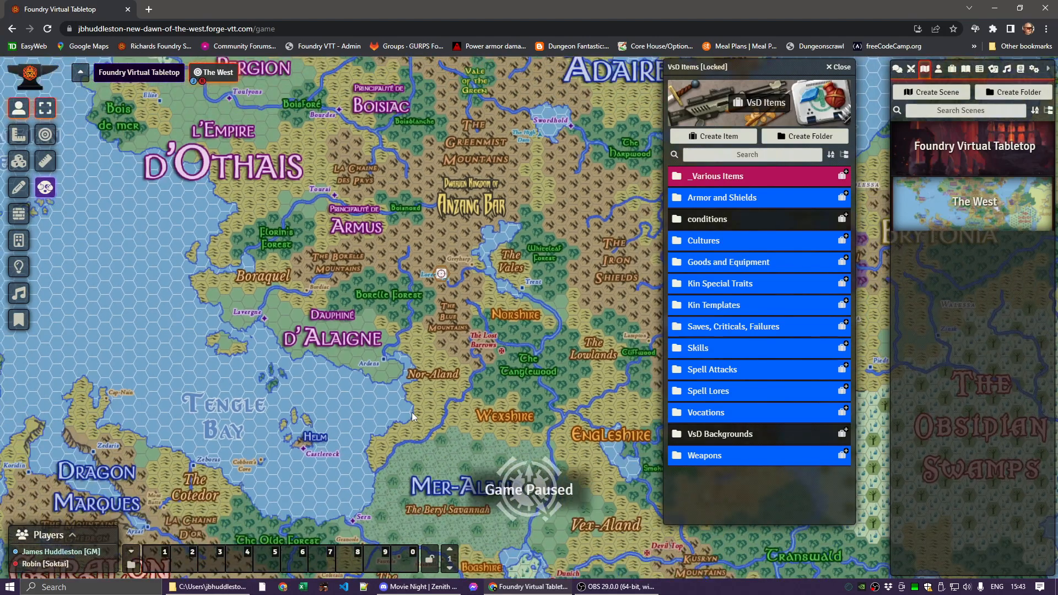
pyautogui.scroll(2, 464, 343)
pyautogui.scroll(2, 464, 343)
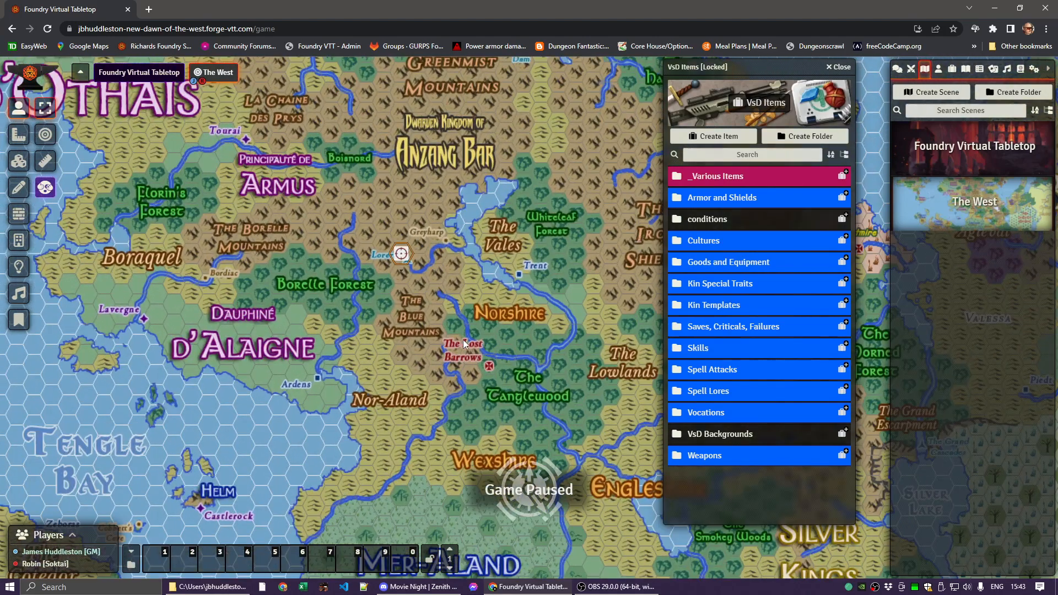
# Step: Try a grid opacity of 1 in The West scene's grid settings, and leave the scene configuration without saving
pyautogui.rightClick(213, 69)
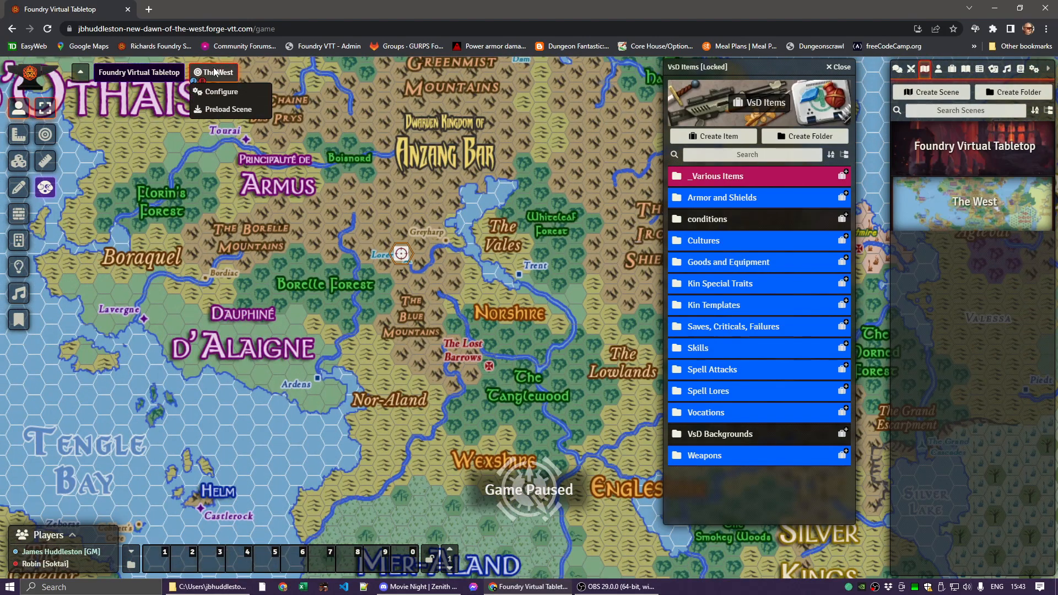
pyautogui.click(222, 91)
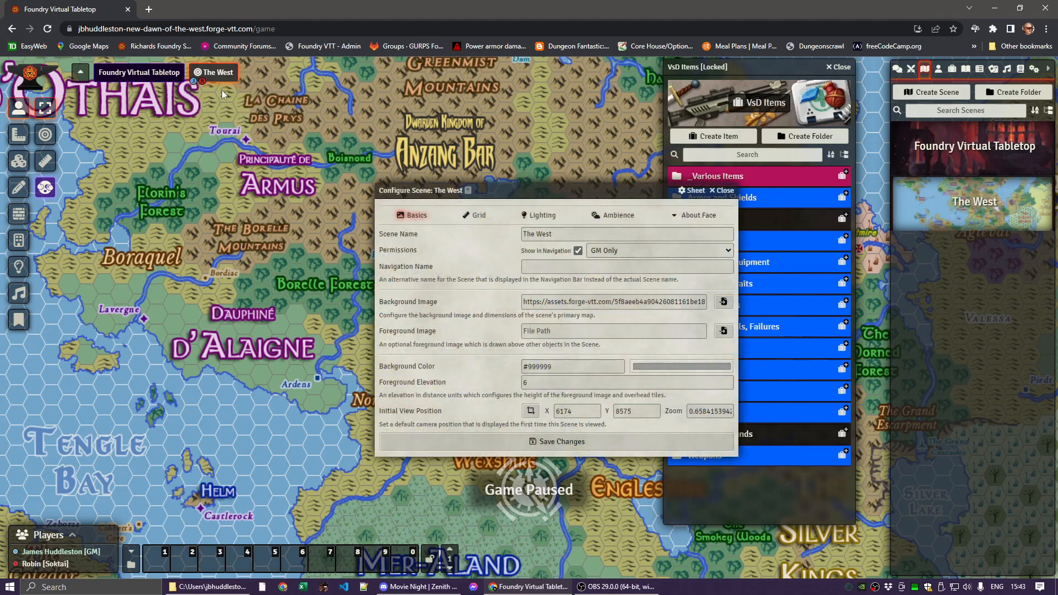
pyautogui.click(488, 219)
pyautogui.moveTo(525, 402); pyautogui.dragTo(709, 414)
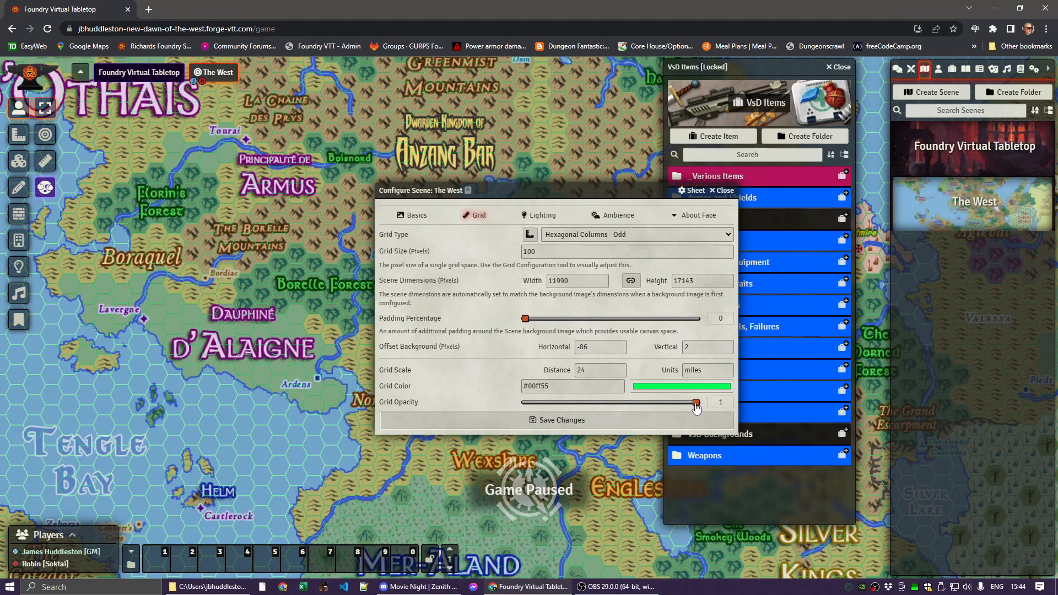
pyautogui.moveTo(696, 402); pyautogui.dragTo(492, 405)
pyautogui.click(720, 191)
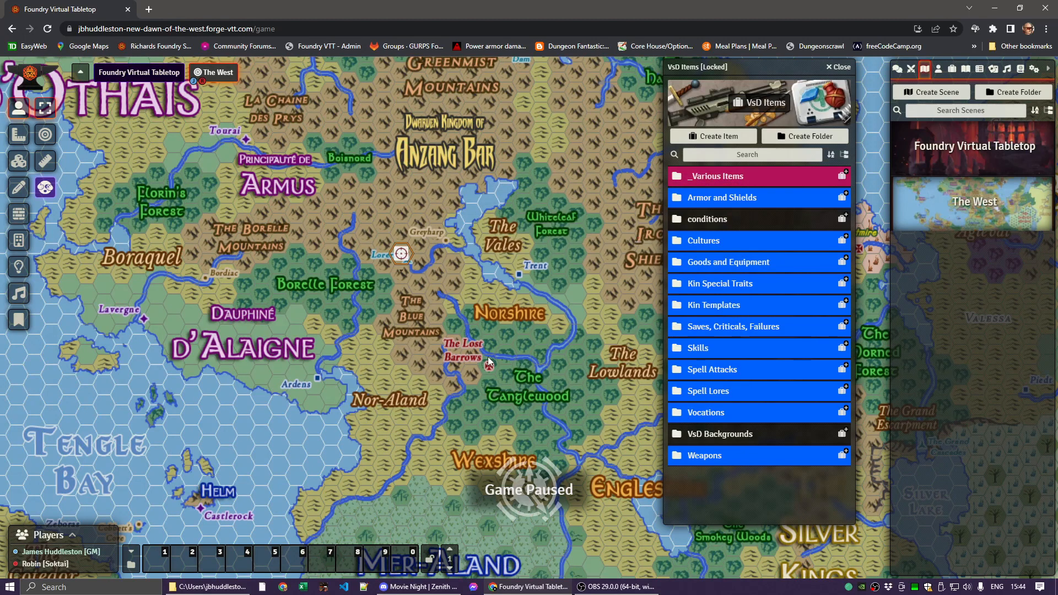
# Step: Move the party token one hex north on the map and return it to its starting hex
pyautogui.press('Right')
pyautogui.press('Left')
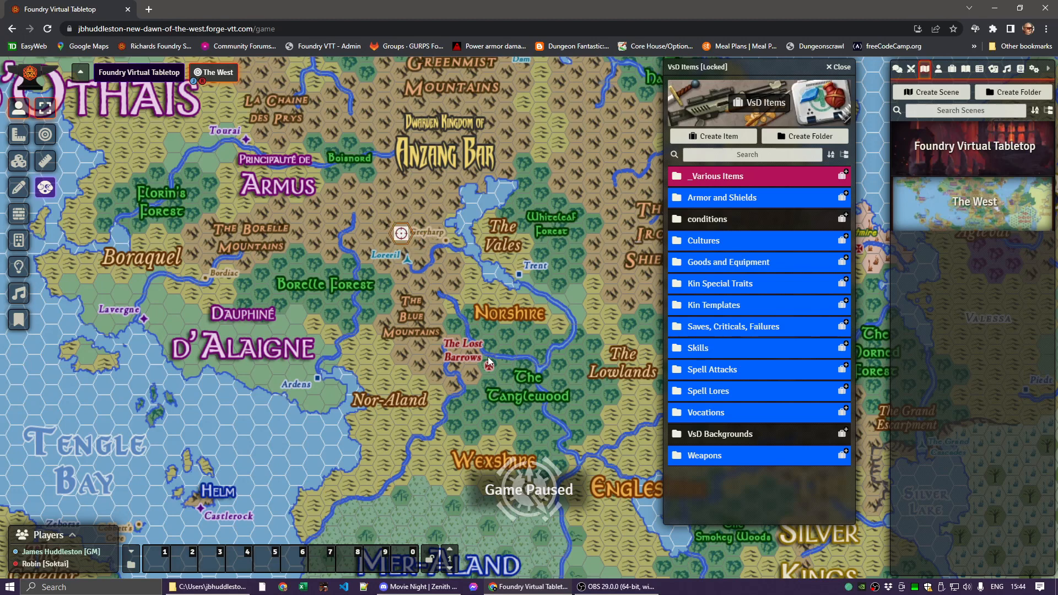
pyautogui.press('Down')
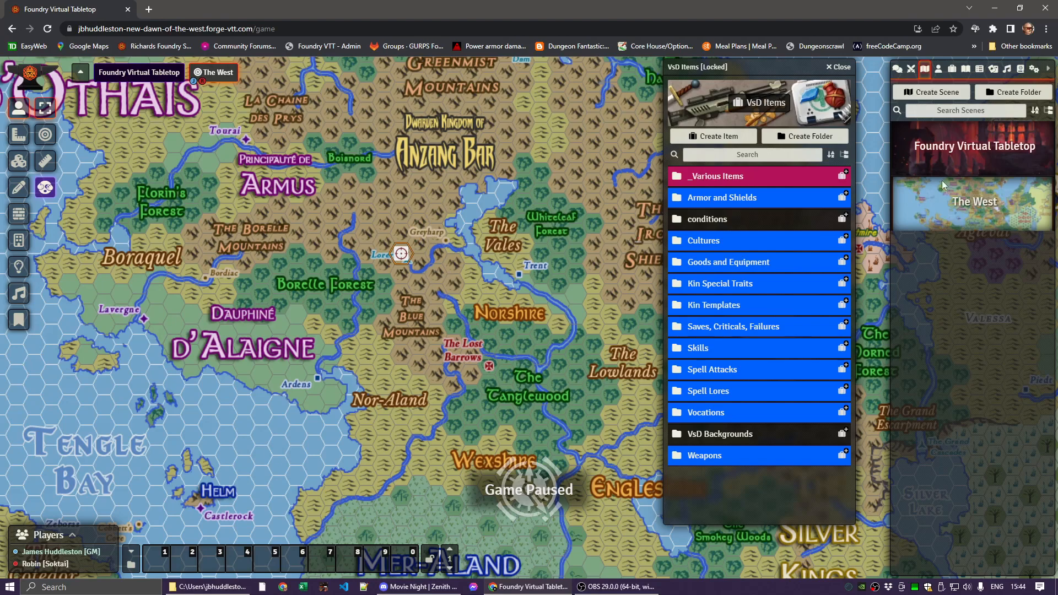
# Step: Survey the southern lands of The West map and return to the area around the party token
pyautogui.scroll(-10, 484, 280)
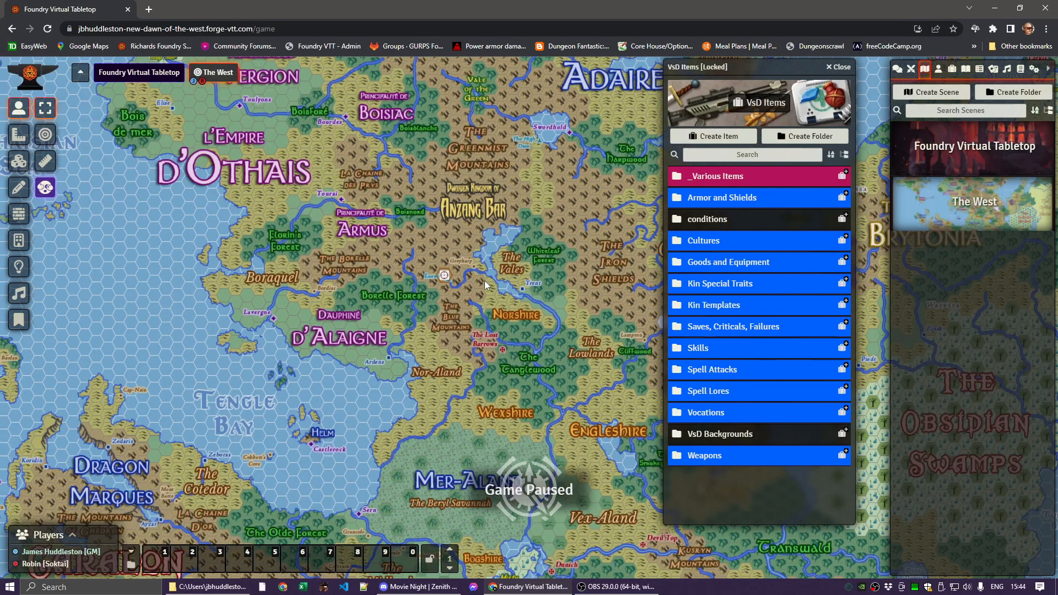
pyautogui.moveTo(348, 414); pyautogui.dragTo(290, 225)
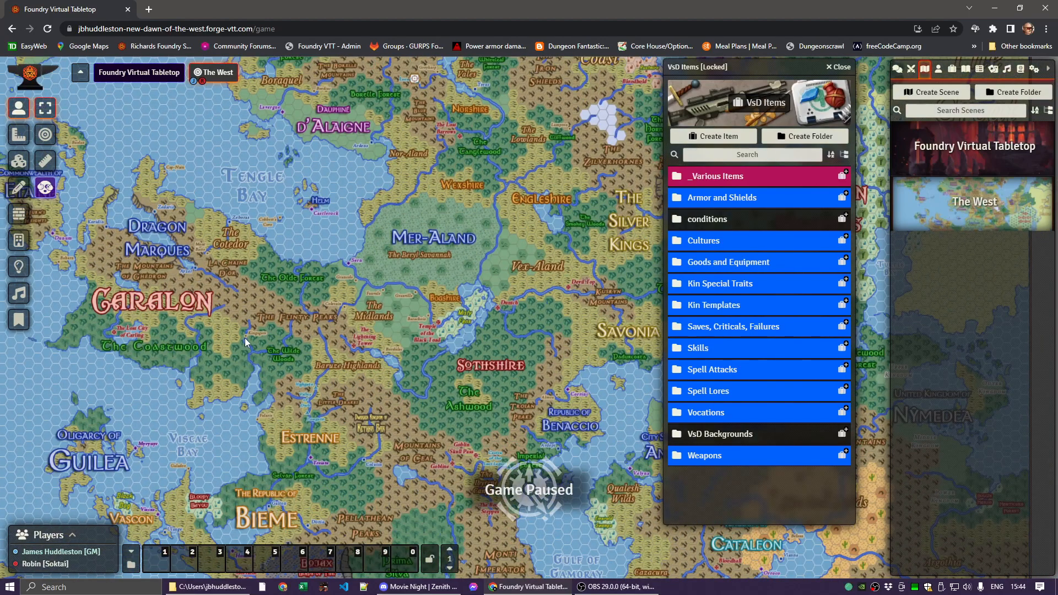
pyautogui.scroll(-5, 440, 265)
pyautogui.scroll(10, 467, 233)
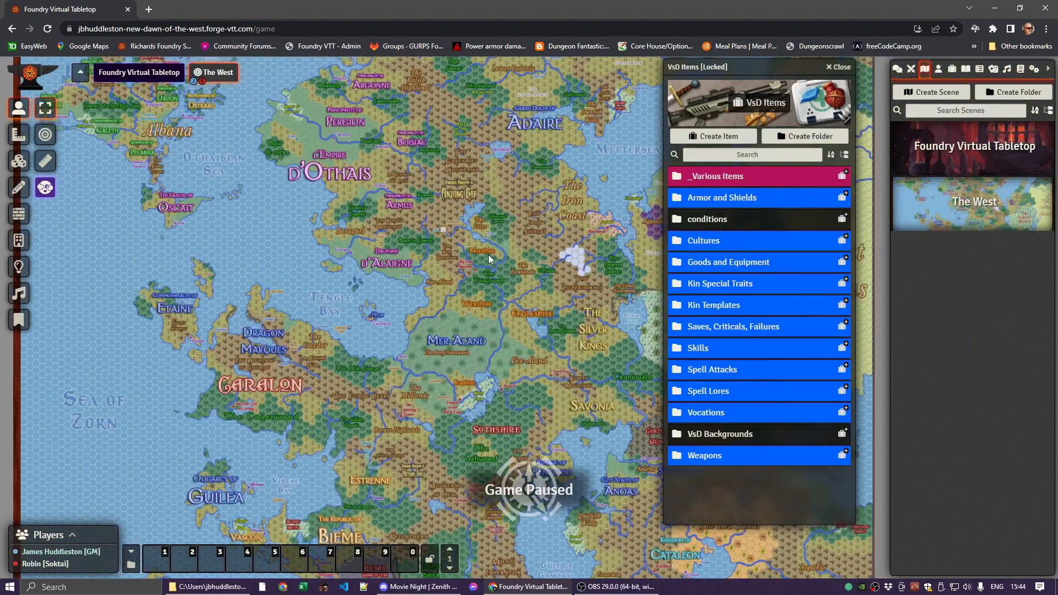
pyautogui.scroll(6, 446, 332)
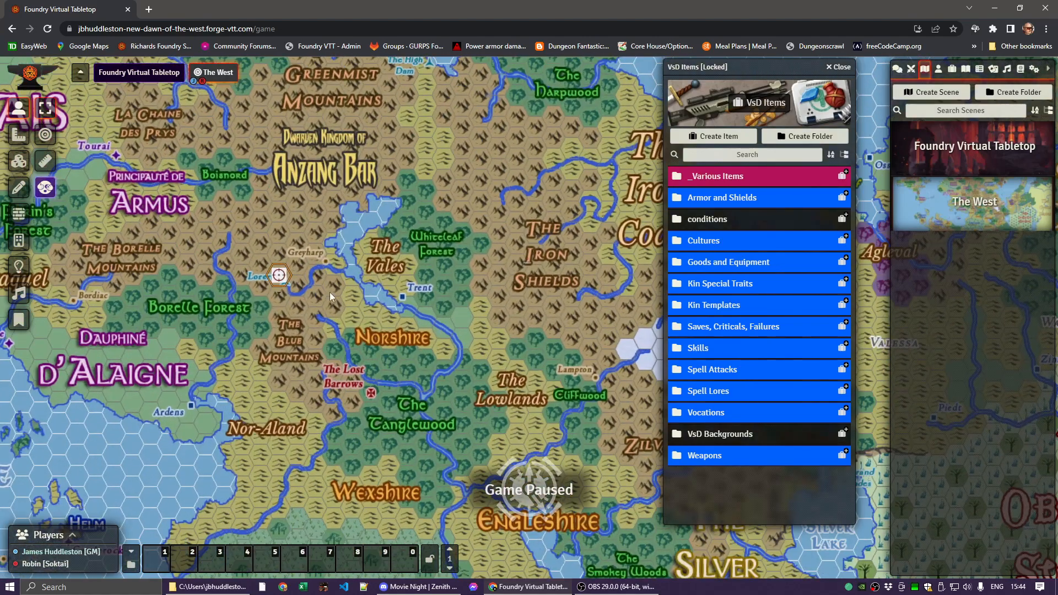
pyautogui.moveTo(330, 292); pyautogui.dragTo(435, 321)
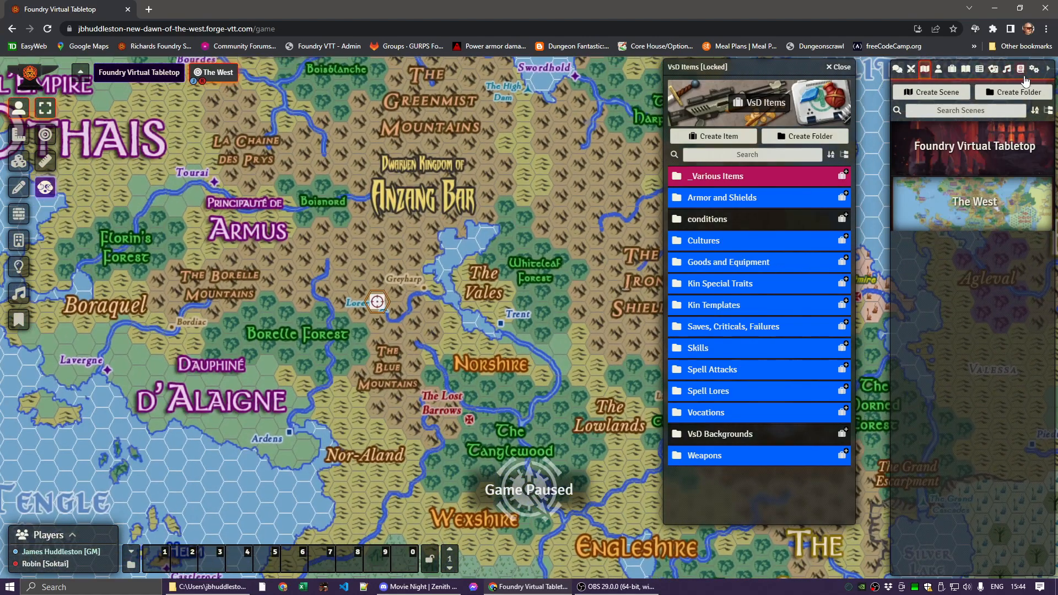
# Step: Look over the world's actors and the contents of the Experience, Magic Items and to copy item folders
pyautogui.click(939, 71)
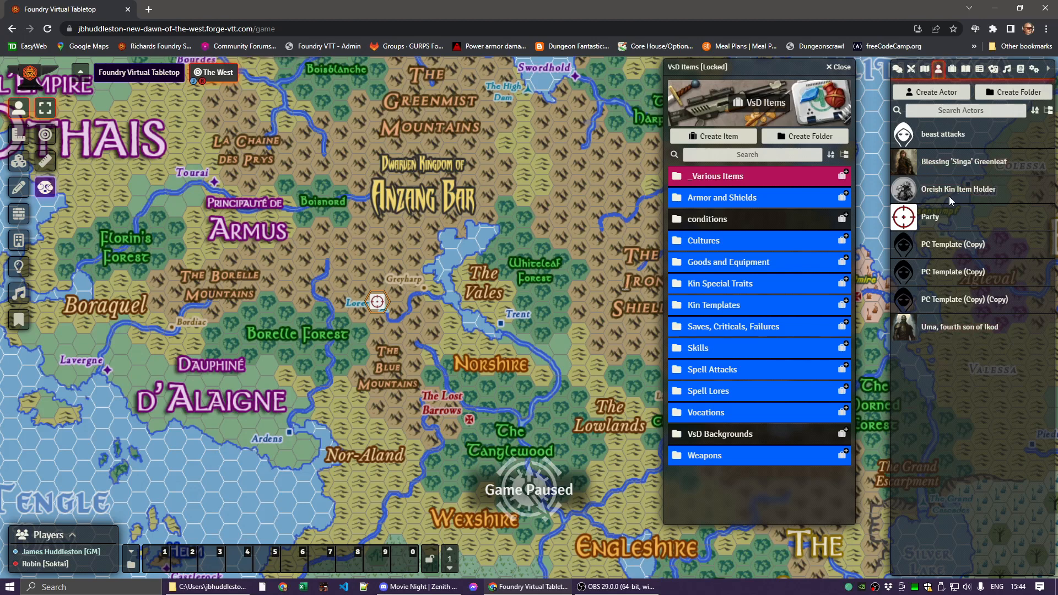
pyautogui.click(953, 71)
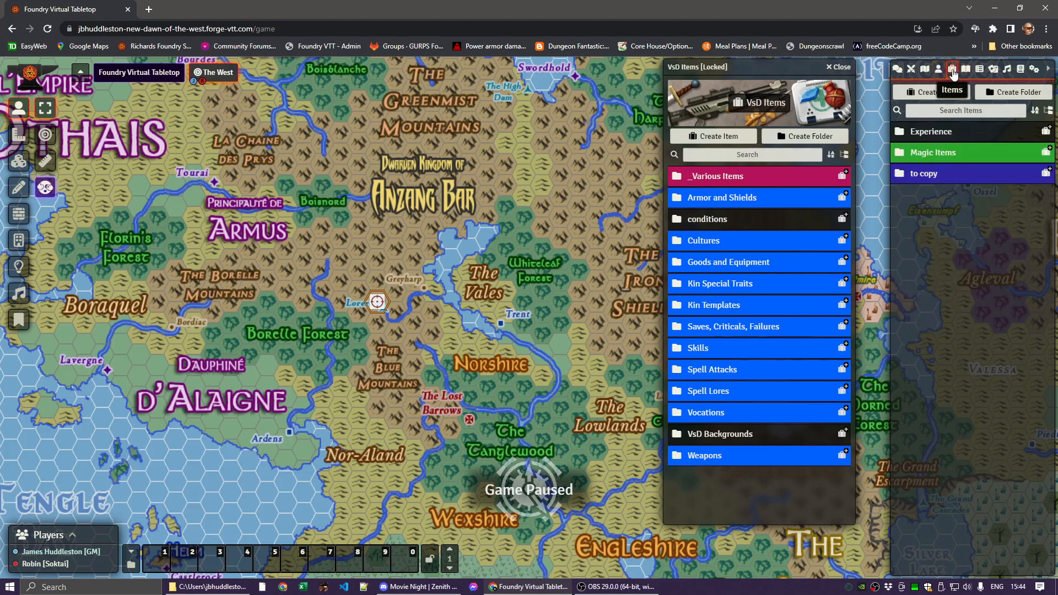
pyautogui.click(931, 131)
pyautogui.click(943, 180)
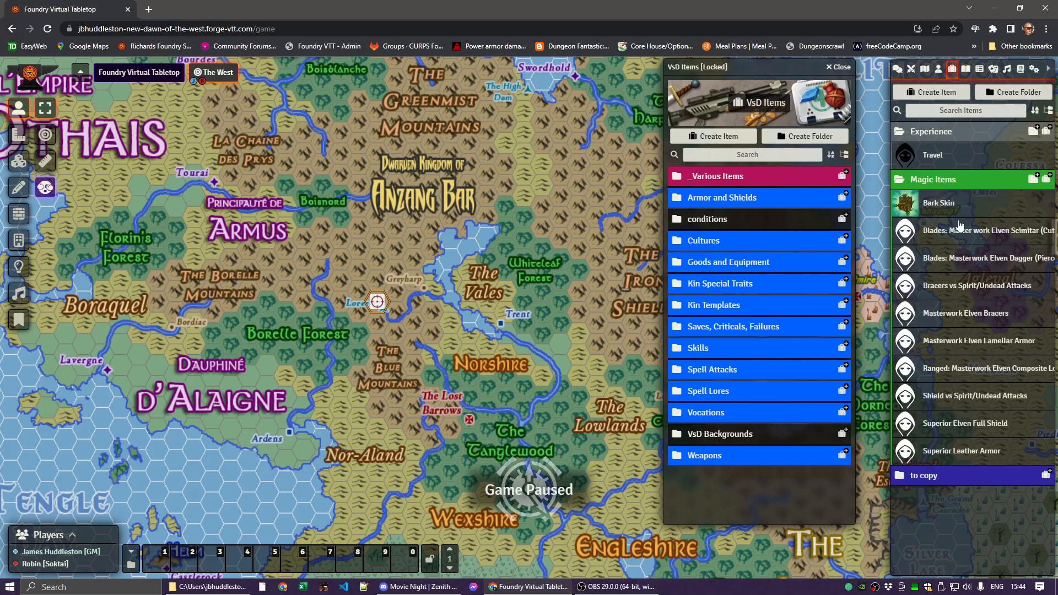
pyautogui.click(940, 181)
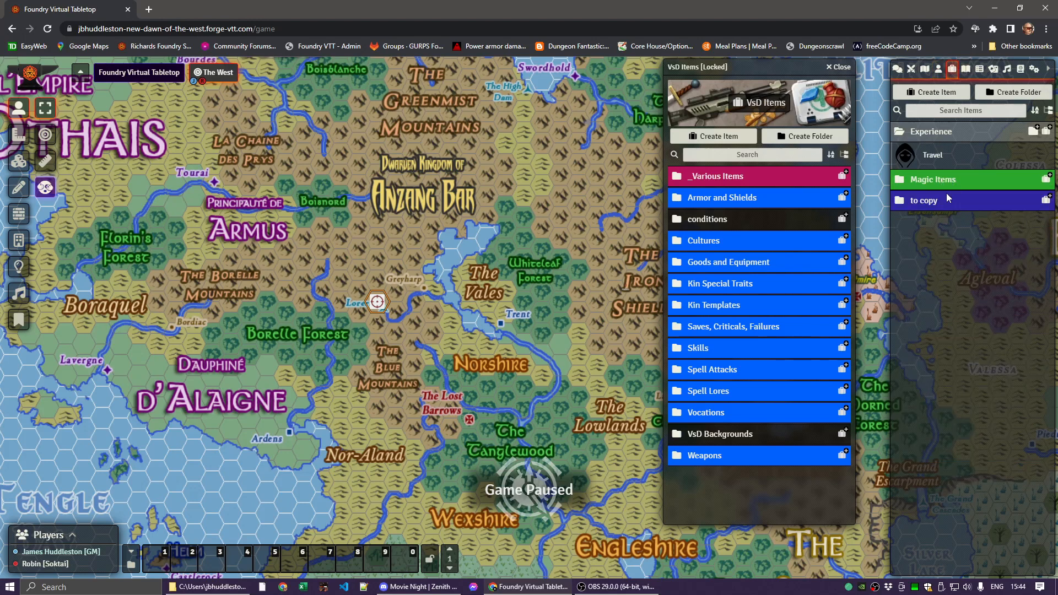
pyautogui.click(938, 199)
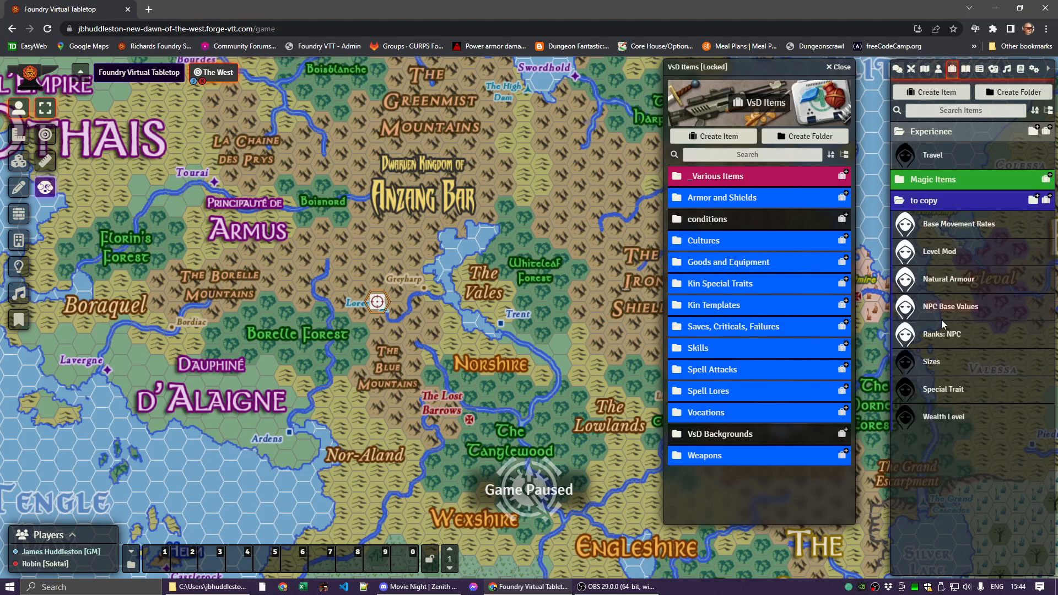
pyautogui.click(957, 205)
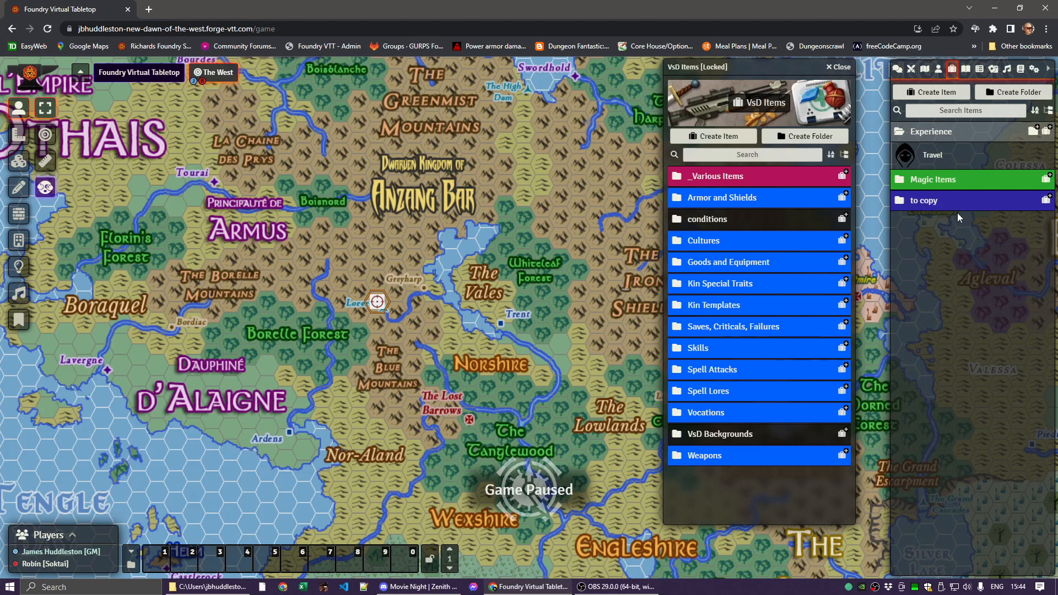
pyautogui.click(930, 203)
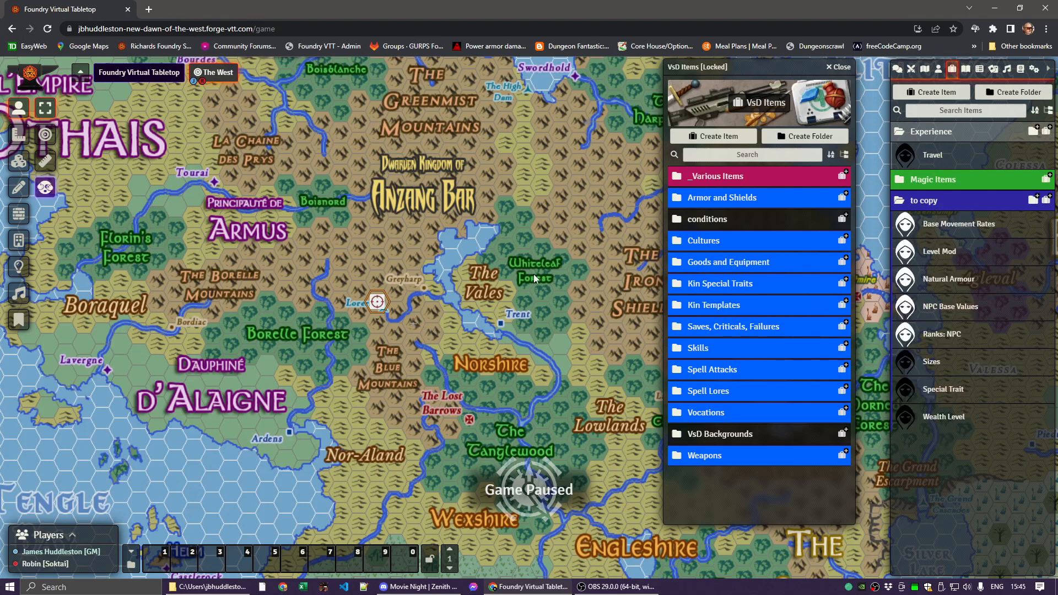
pyautogui.click(932, 203)
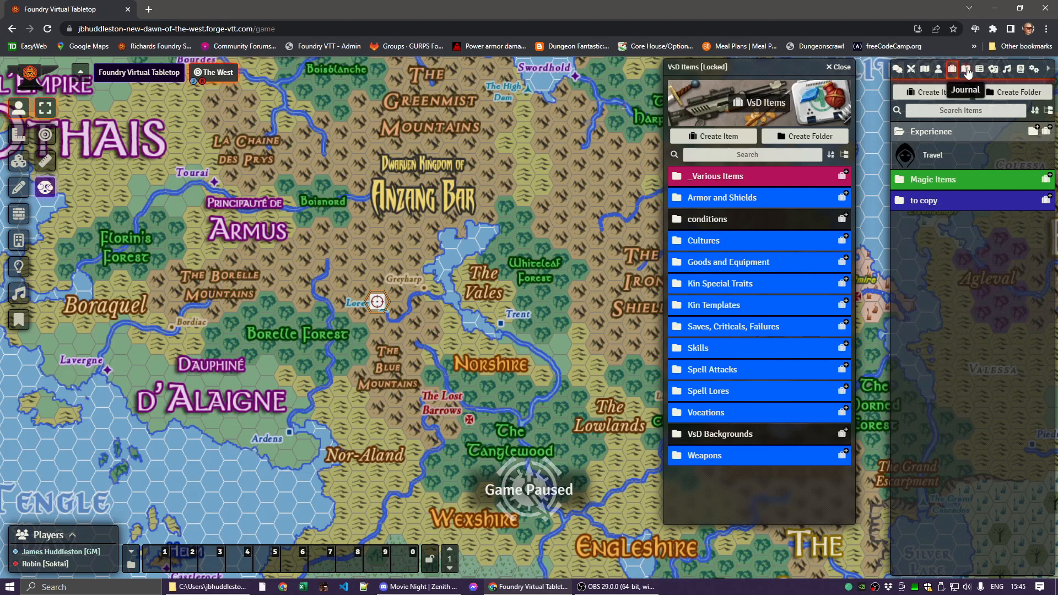
# Step: Open the 7.1 Edged Attack Table journal from VsD Attack and Critical Tables and place its window beside the VsD Items compendium
pyautogui.click(966, 70)
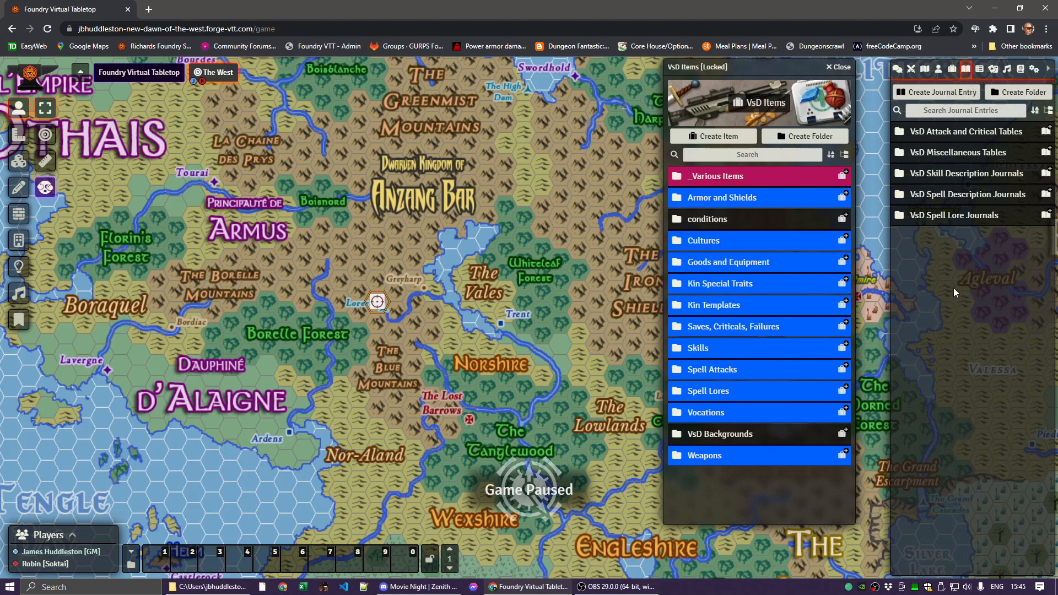
pyautogui.click(937, 133)
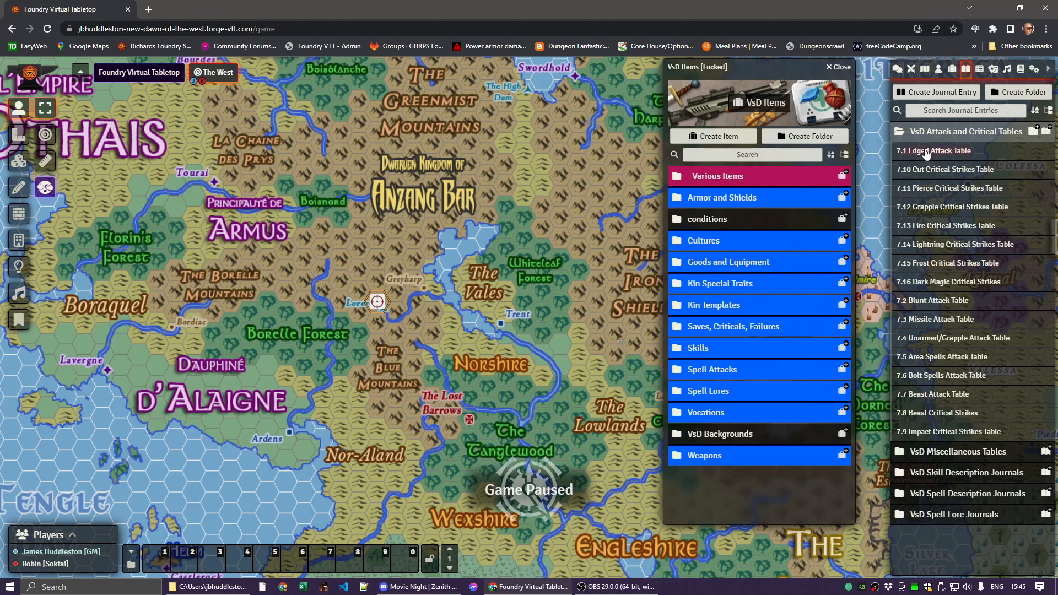
pyautogui.click(926, 151)
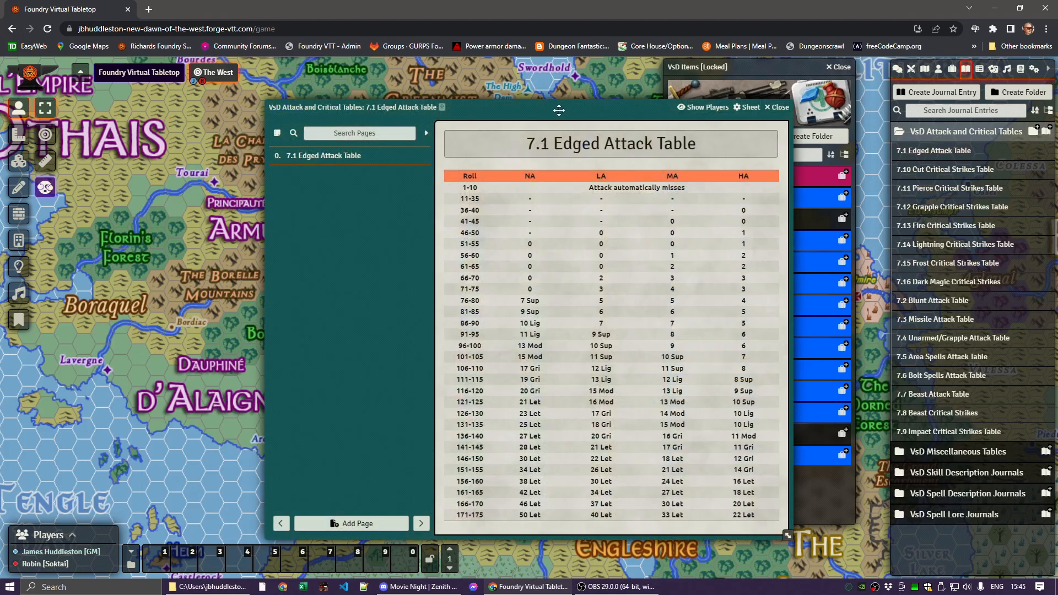
pyautogui.moveTo(559, 110); pyautogui.dragTo(399, 69)
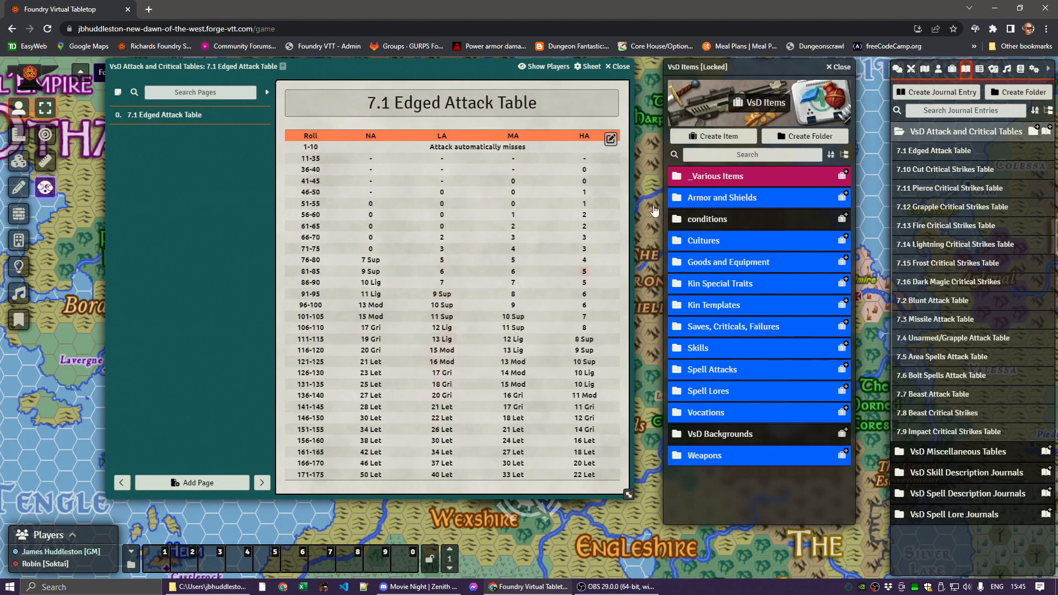
# Step: Post the 151-155 light armor result of the 7.1 Edged Attack Table to the chat and close the table
pyautogui.click(899, 69)
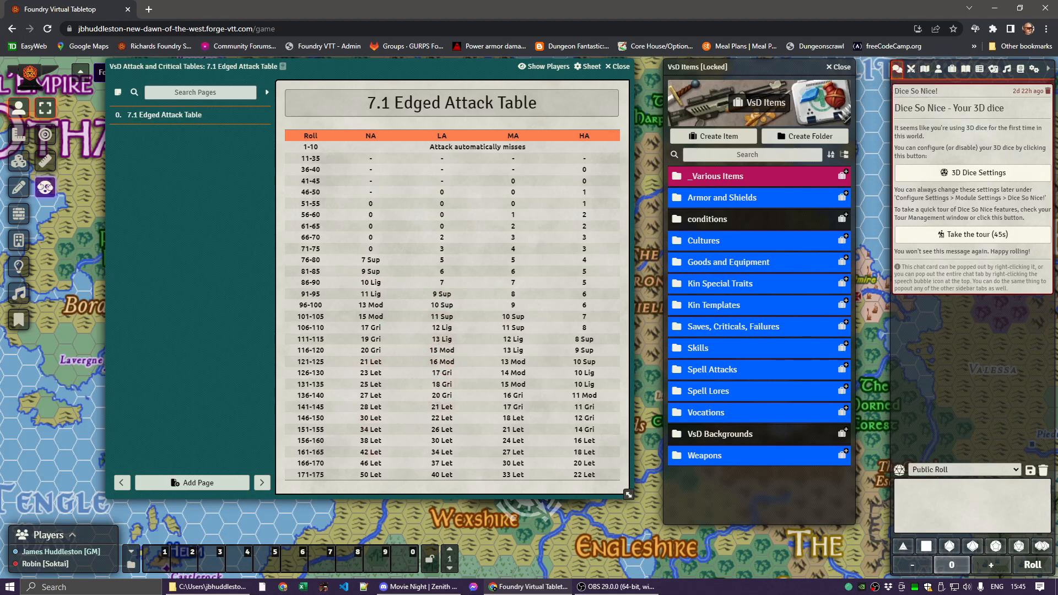
pyautogui.click(444, 429)
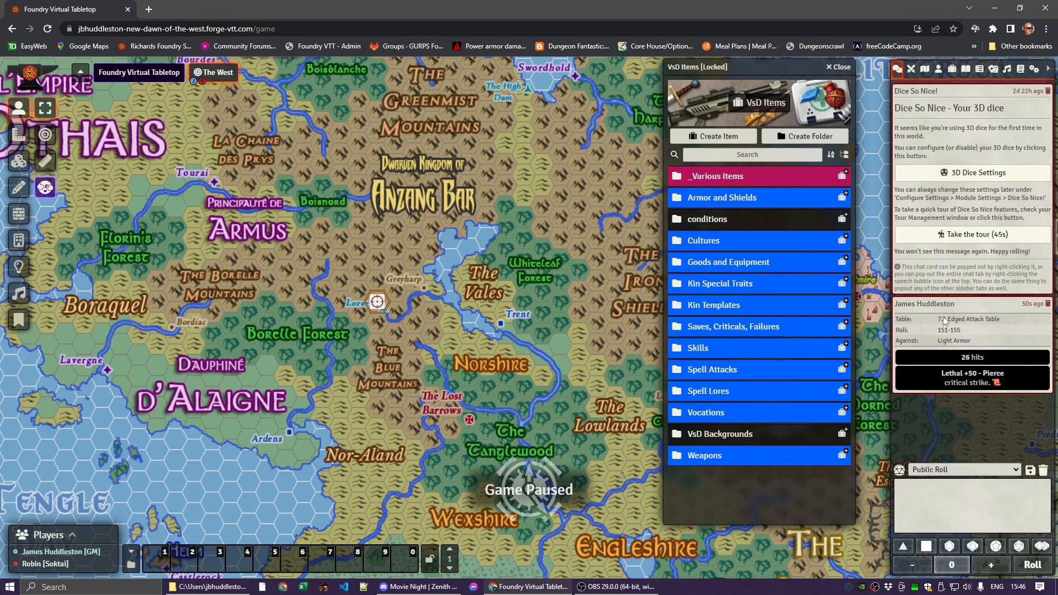
# Step: Post the 101-106 result of the 7.10 Cut Critical Strikes Table to the chat, close the table and review the chat card
pyautogui.click(966, 69)
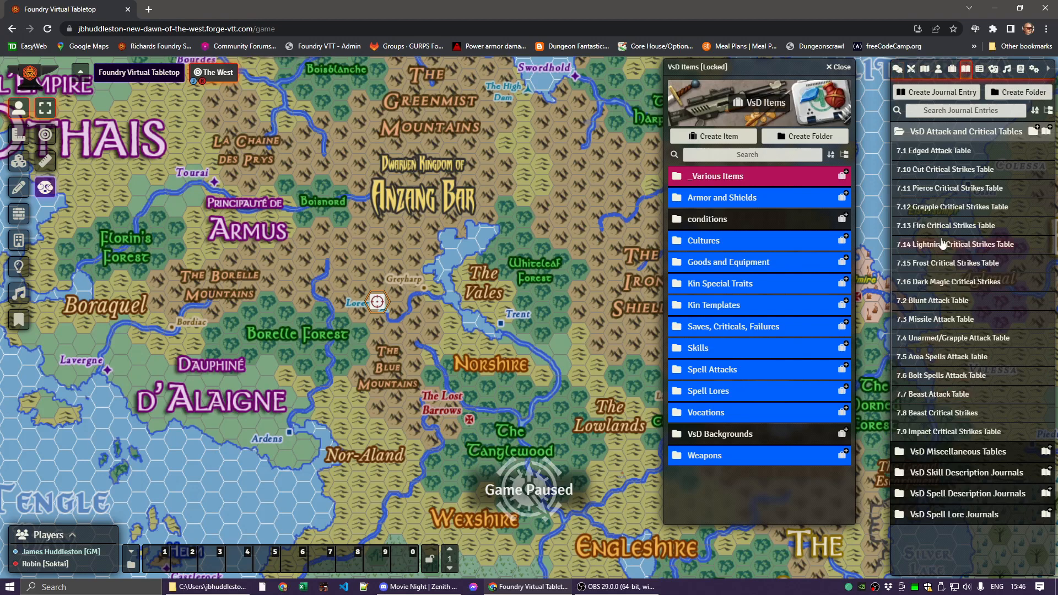
pyautogui.click(930, 171)
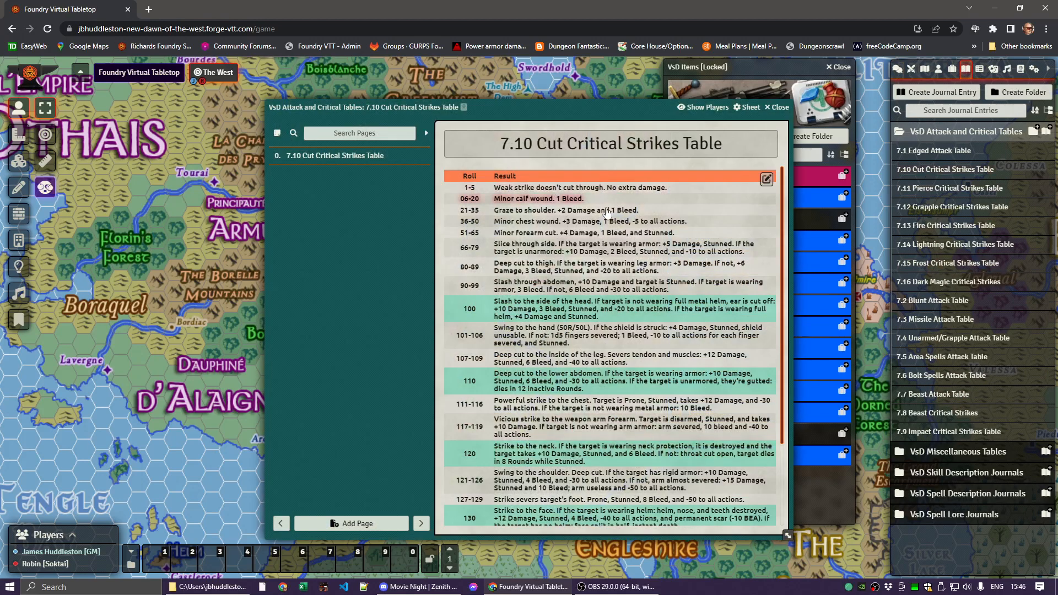
pyautogui.press('Escape')
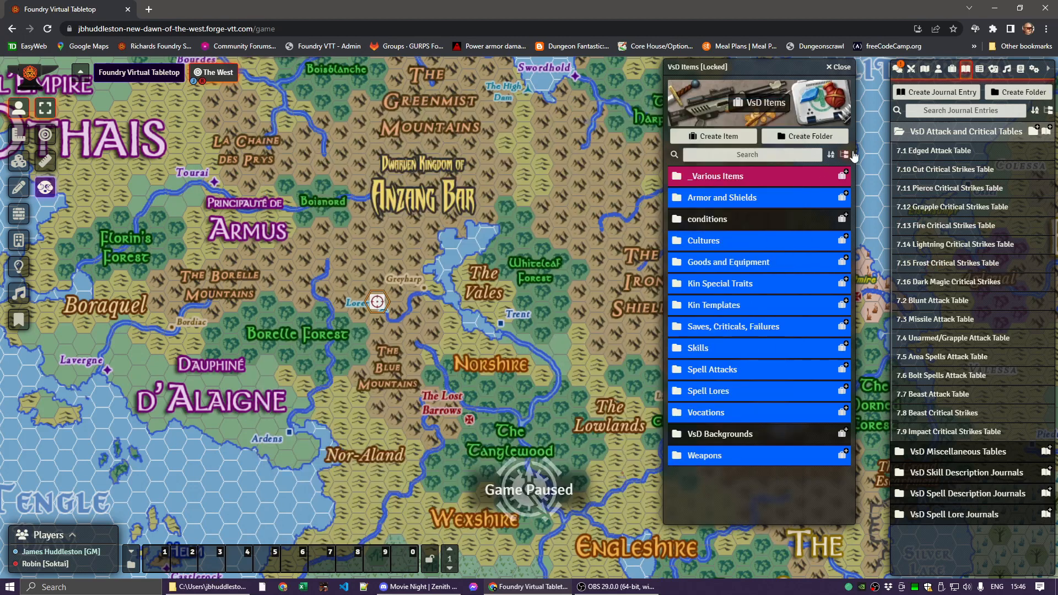
pyautogui.click(898, 69)
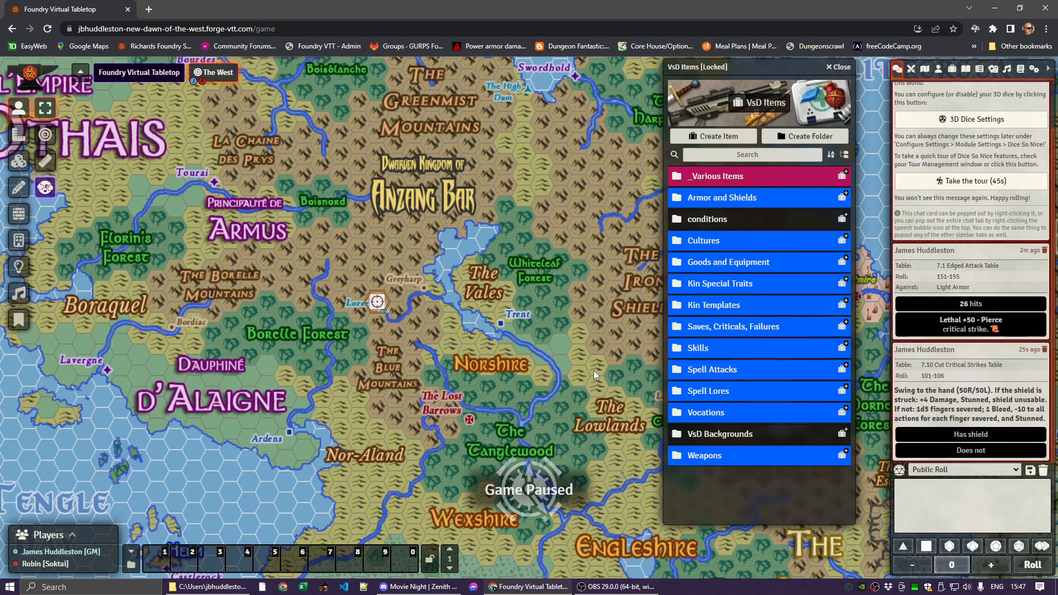
pyautogui.click(947, 511)
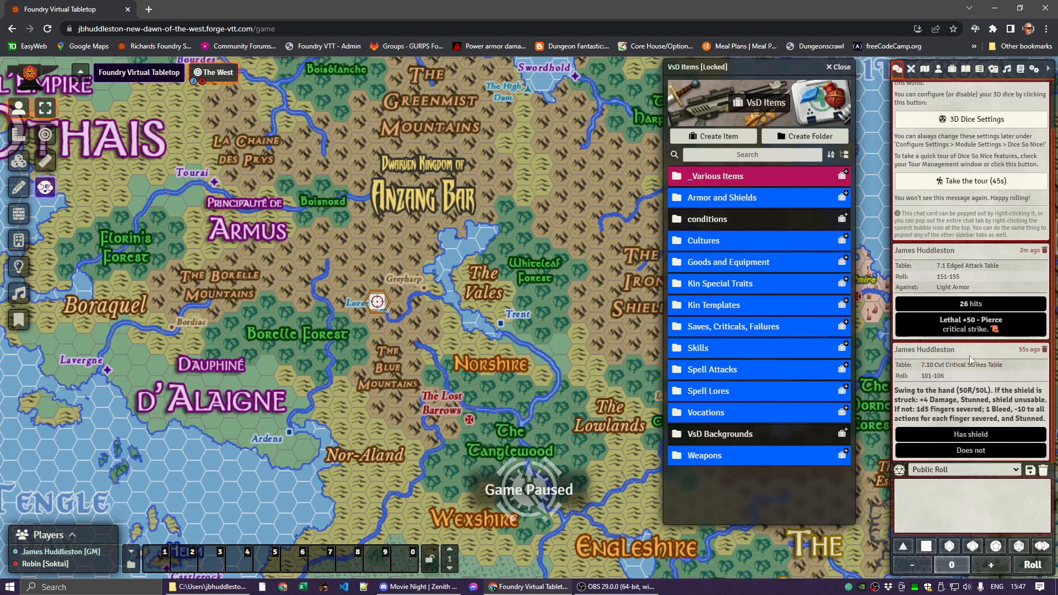
# Step: Examine the 2.1 Action Resolution Table in the VsD Miscellaneous Tables folder, collapsing the attack and critical tables folder, and close the table
pyautogui.click(965, 69)
pyautogui.click(935, 132)
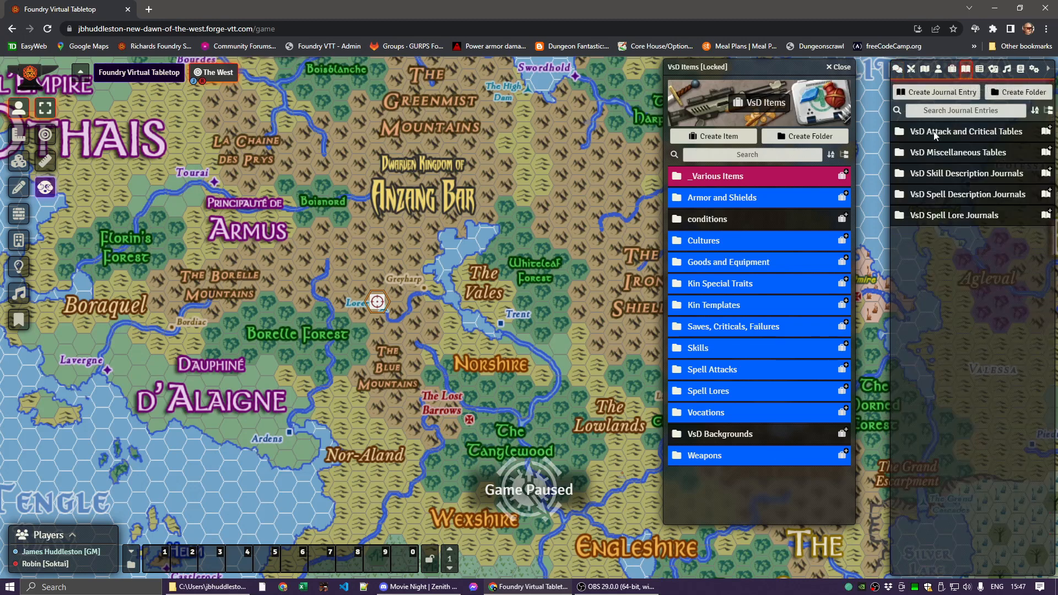
pyautogui.click(935, 153)
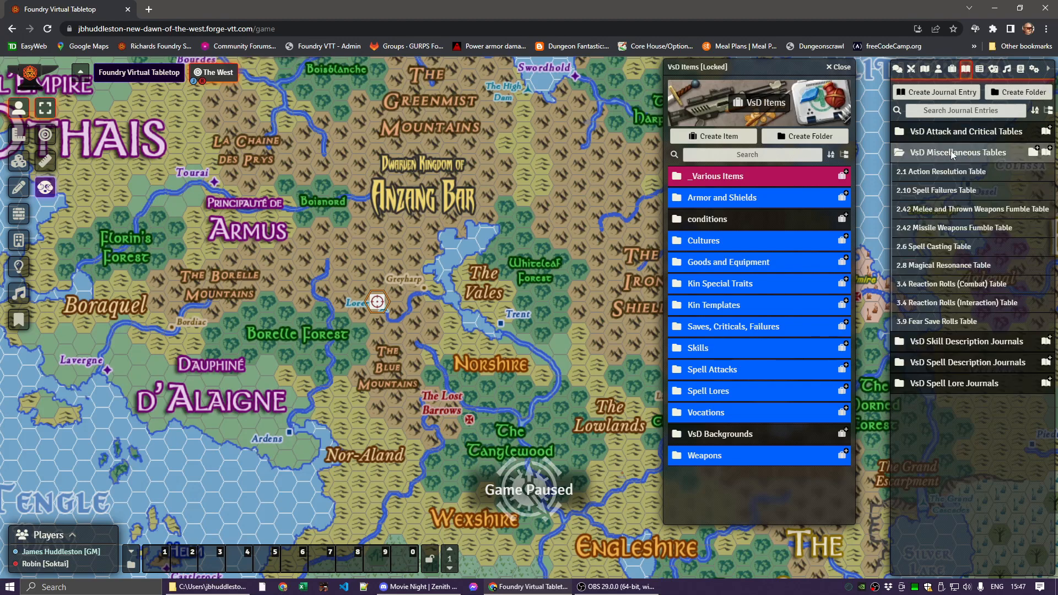
pyautogui.click(933, 173)
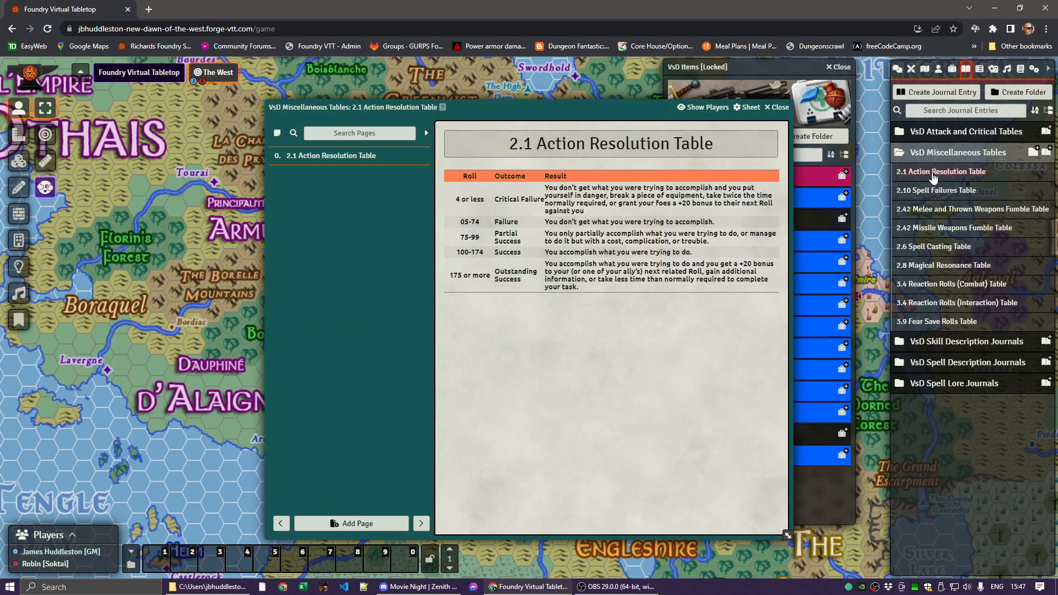
pyautogui.click(780, 107)
# Step: Open the character sheet of the halfling rogue Singa and place that actor's token in the Whiteleaf Forest on the map
pyautogui.click(939, 70)
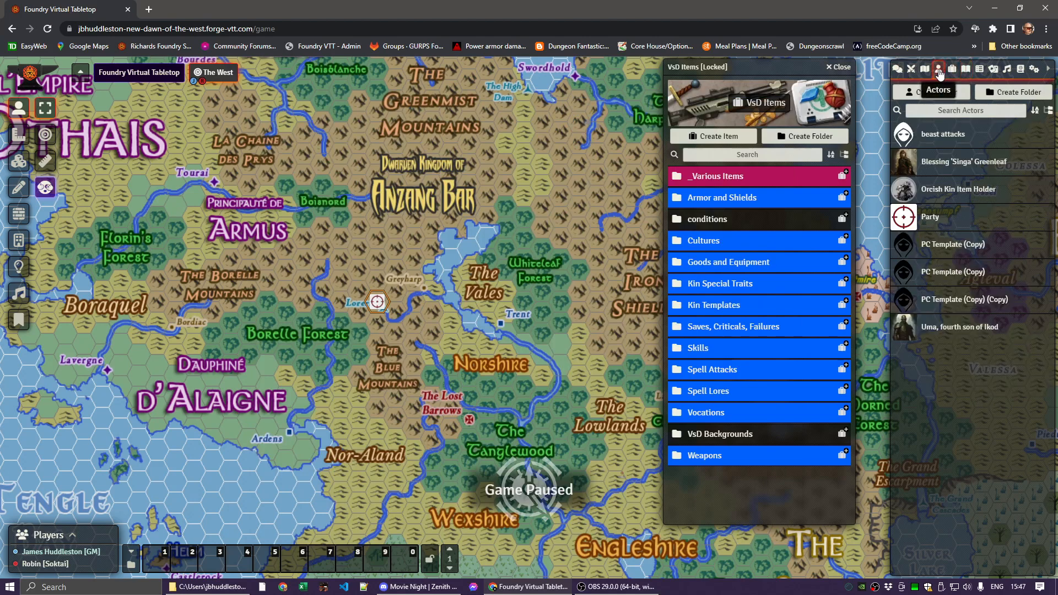
pyautogui.click(936, 165)
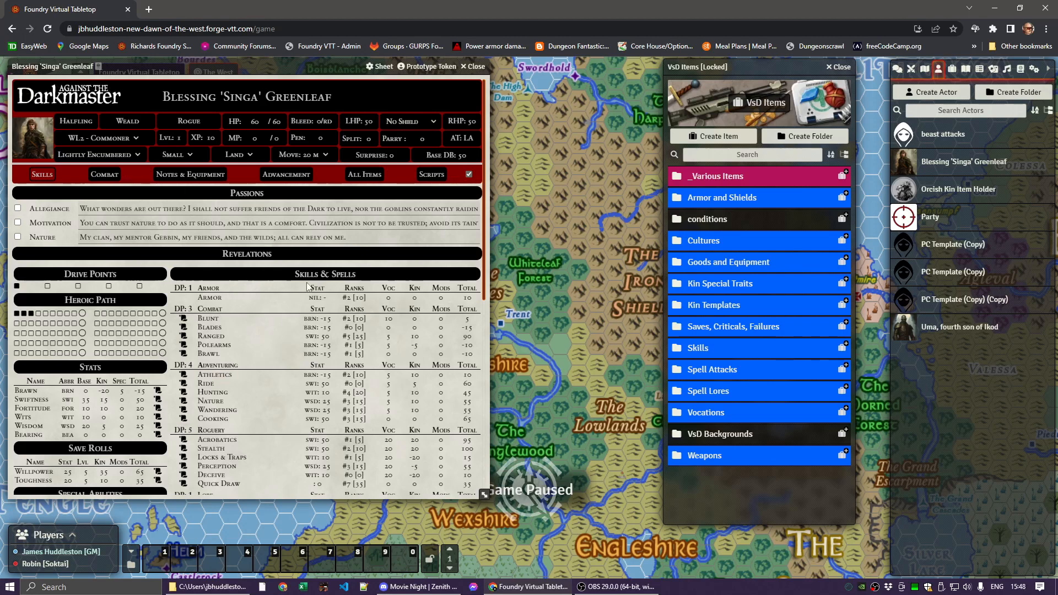
pyautogui.moveTo(953, 171); pyautogui.dragTo(558, 240)
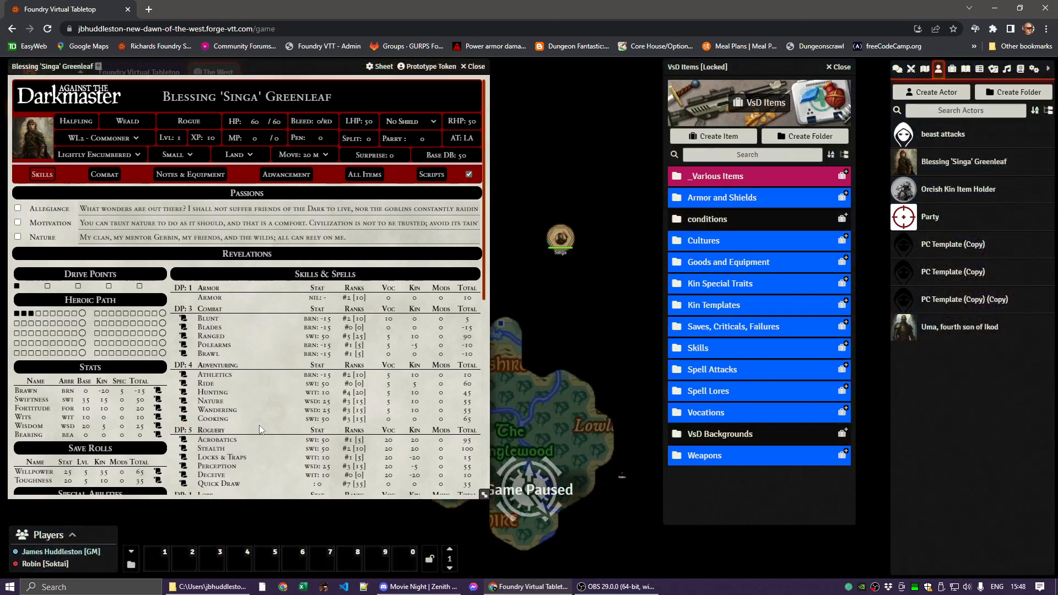
# Step: Roll Singa's Cooking skill check with standard difficulty and no global modifier, and show the roll in the chat
pyautogui.click(182, 419)
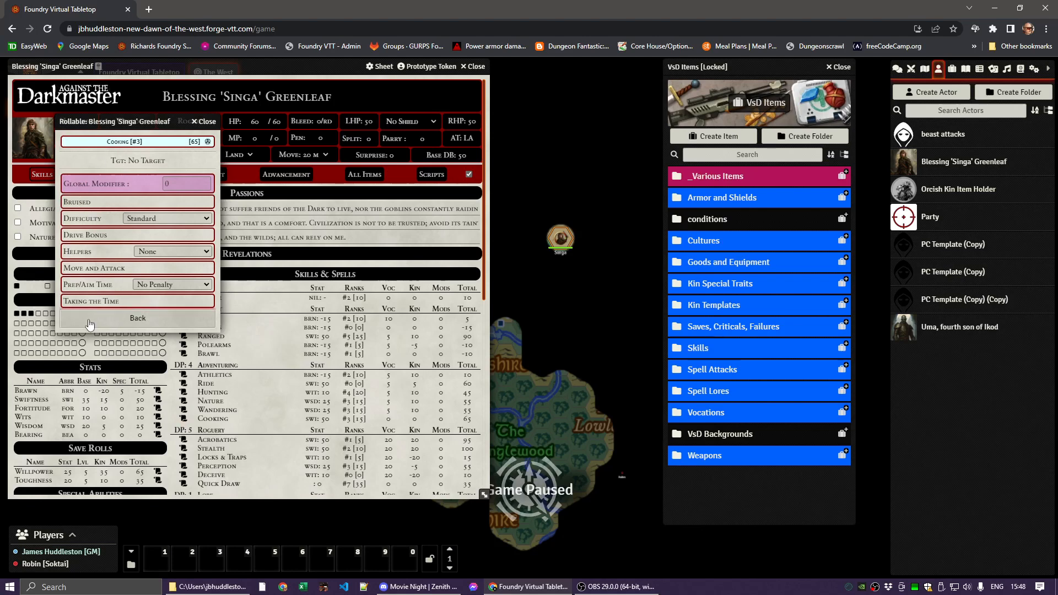
pyautogui.click(208, 142)
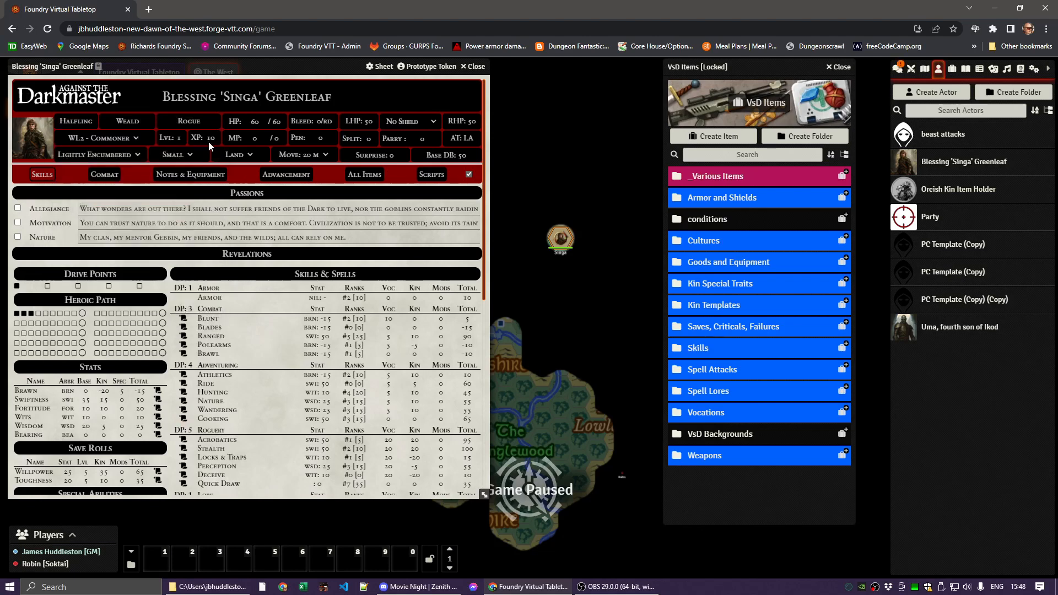
pyautogui.click(897, 69)
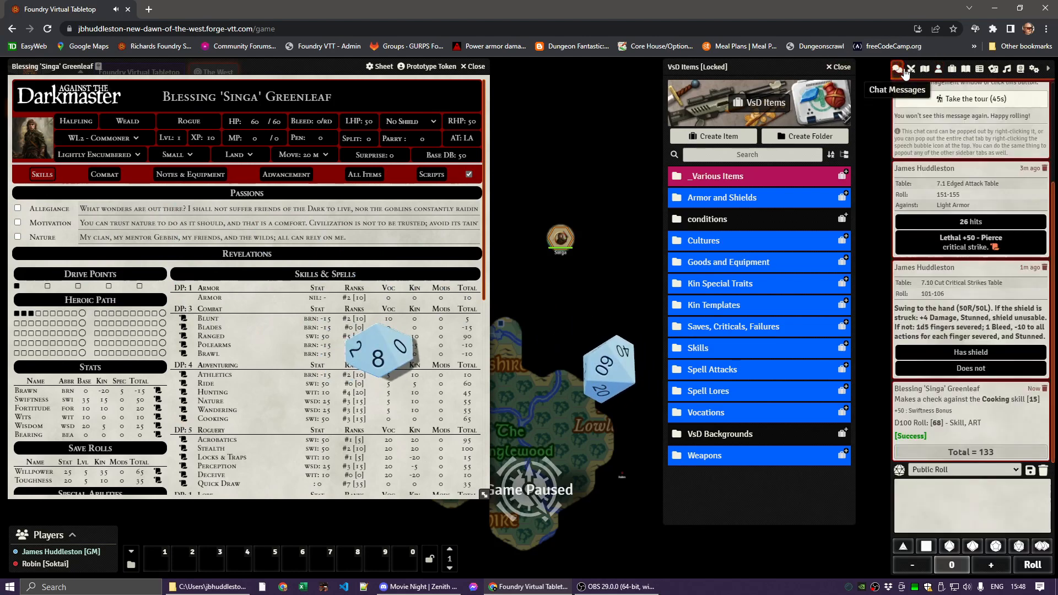
# Step: Open the Cooking description and the 2.1 Action Resolution Table from the Cooking check's chat card, closing each after viewing
pyautogui.click(957, 428)
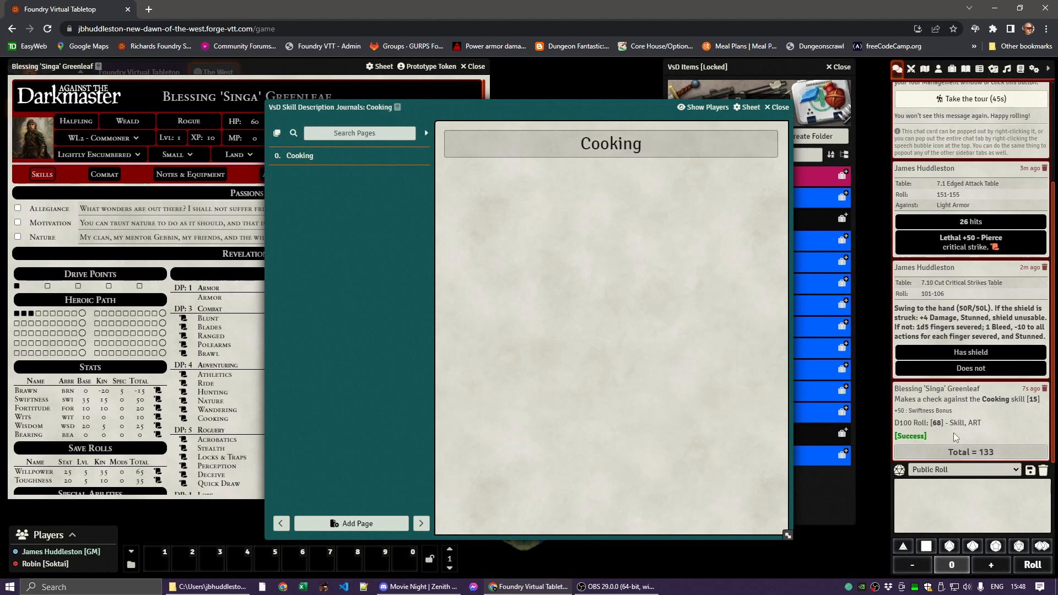
pyautogui.click(779, 108)
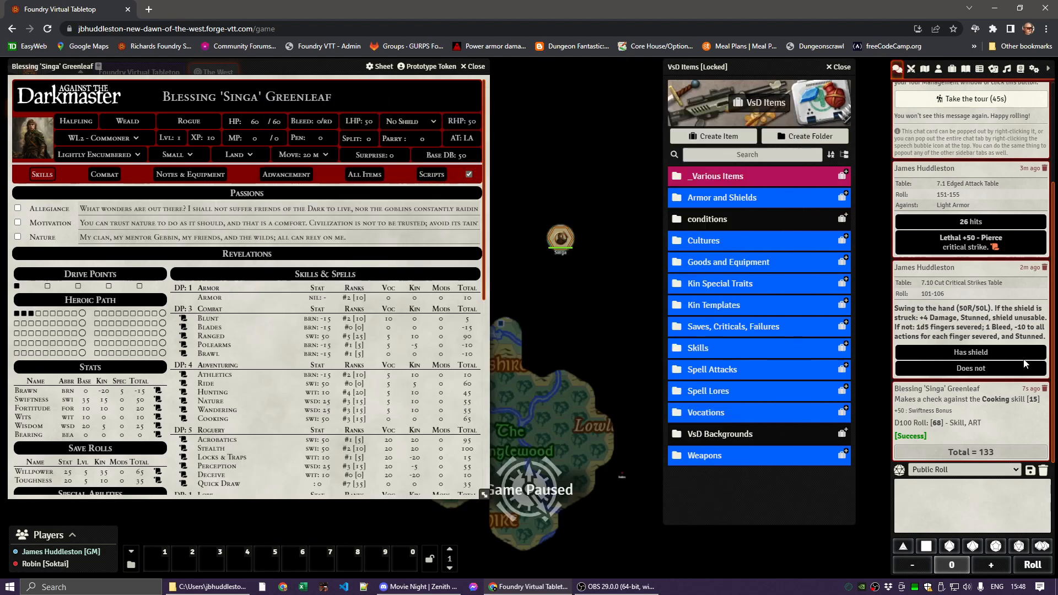
pyautogui.click(974, 424)
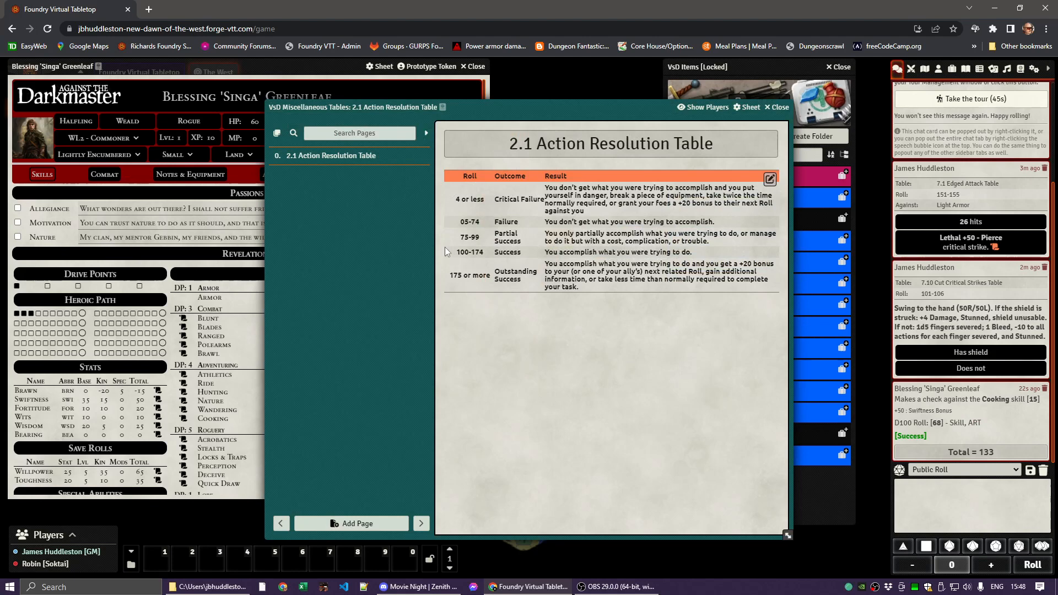
pyautogui.click(777, 107)
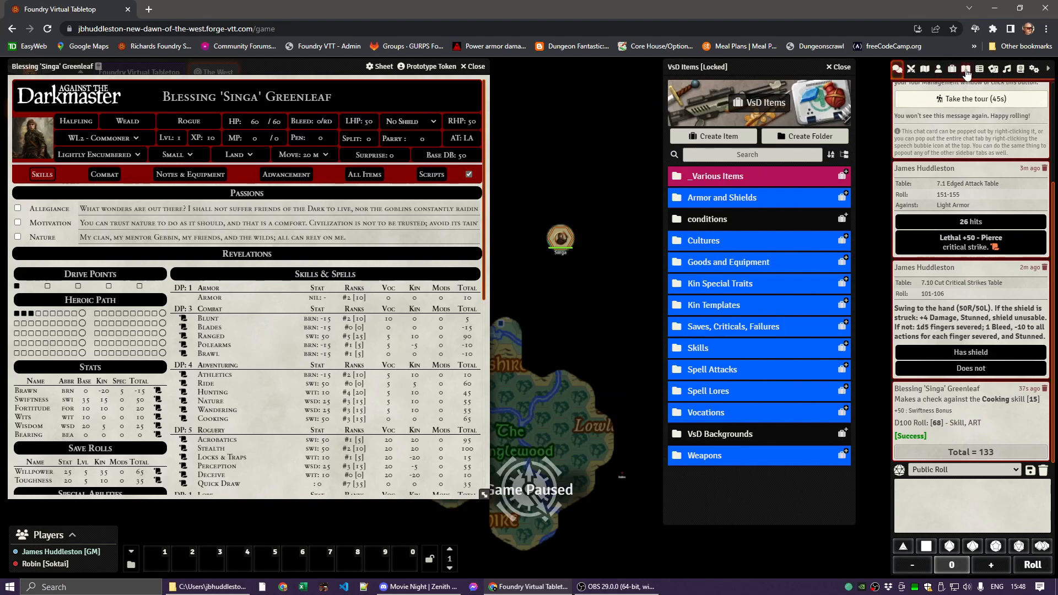
# Step: Examine the 2.6 Spell Casting Table and the 2.42 Melee and Thrown Weapons Fumble Table, closing each after viewing
pyautogui.click(966, 69)
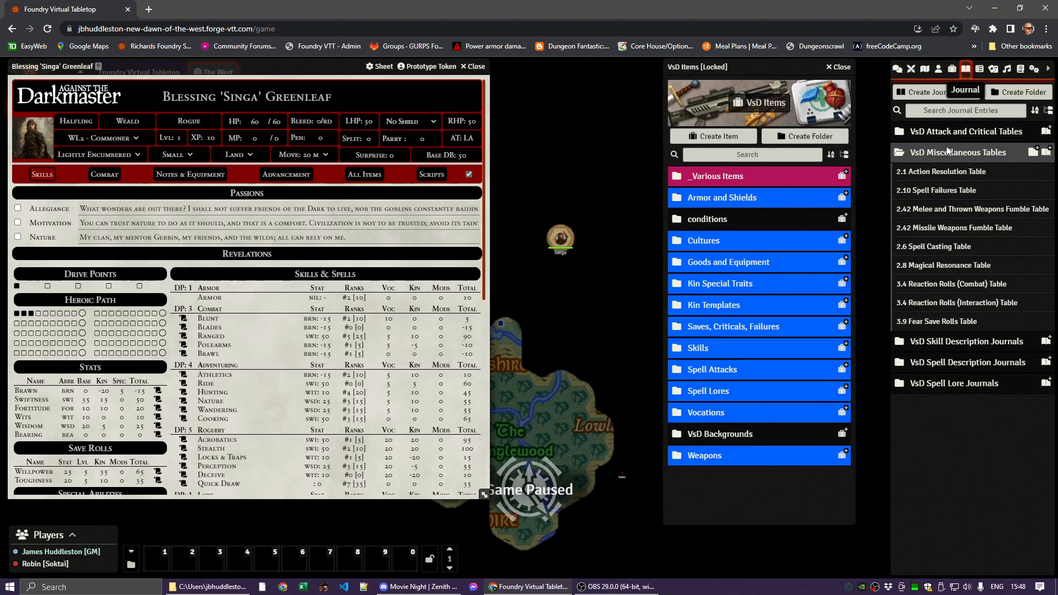
pyautogui.click(929, 250)
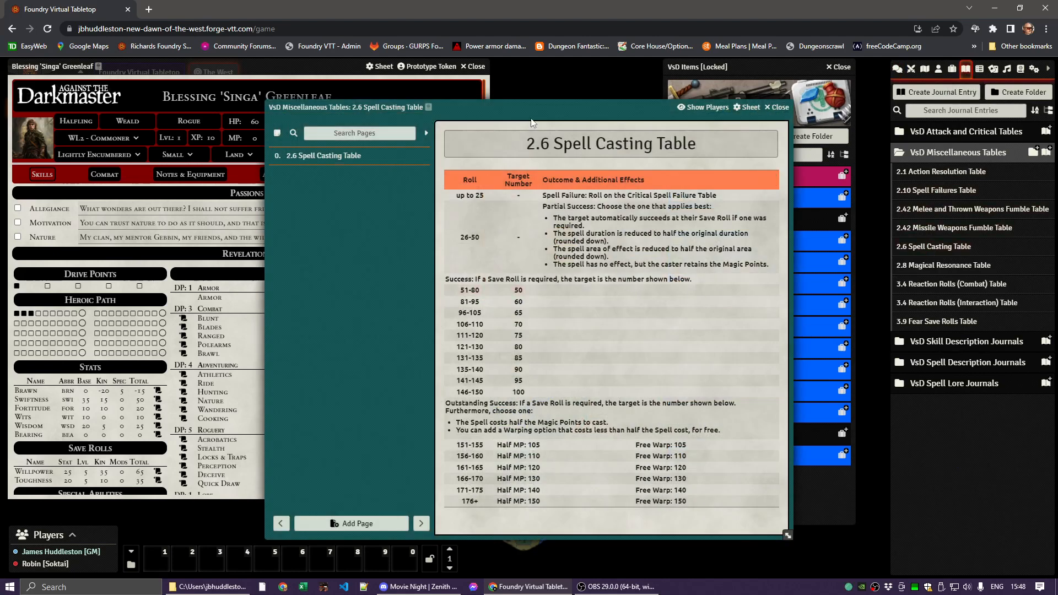
pyautogui.moveTo(522, 103); pyautogui.dragTo(424, 62)
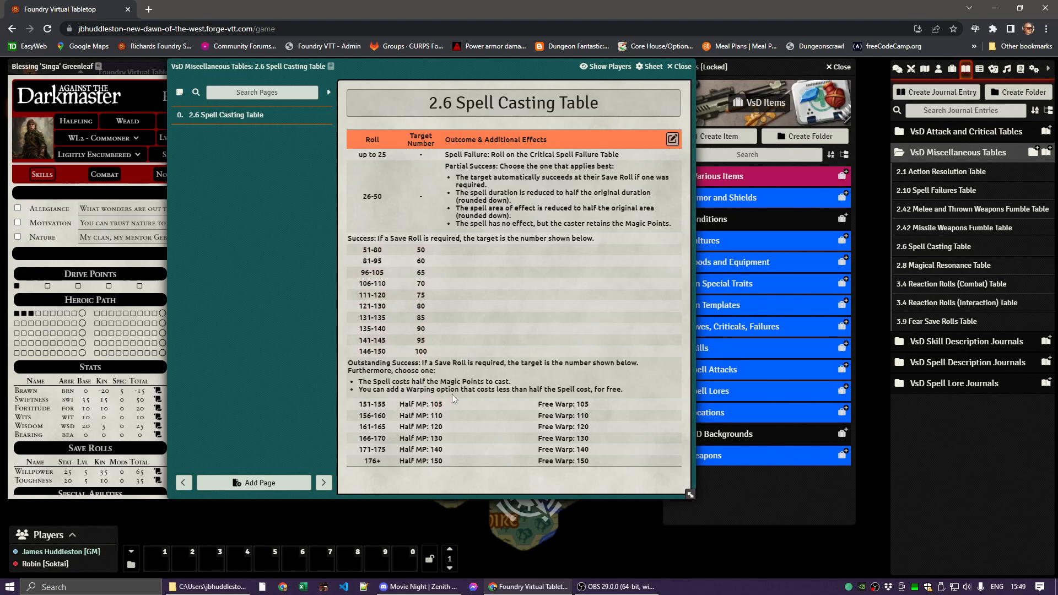
pyautogui.click(682, 68)
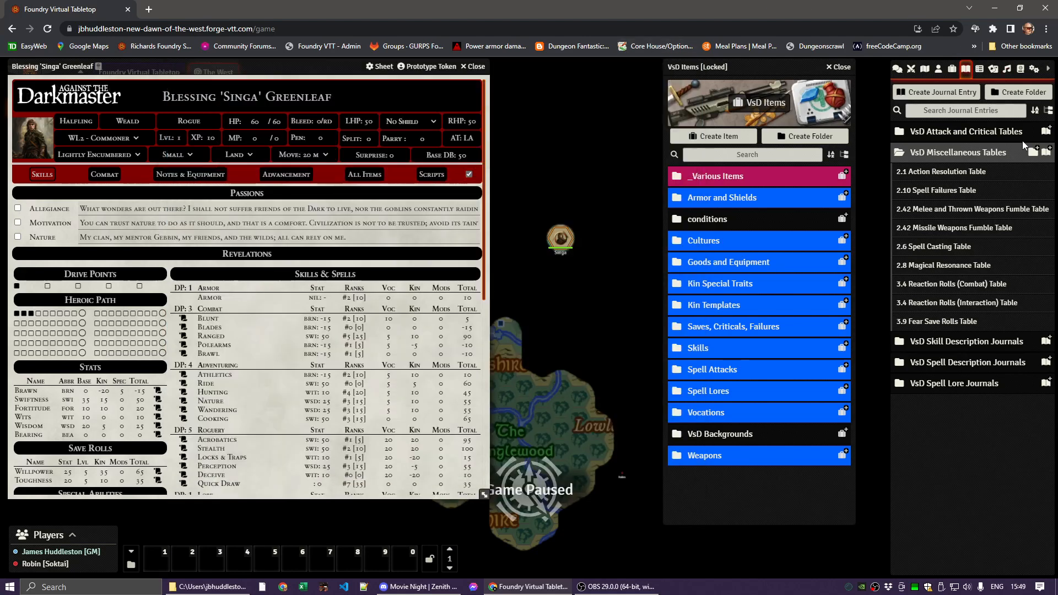
pyautogui.click(937, 213)
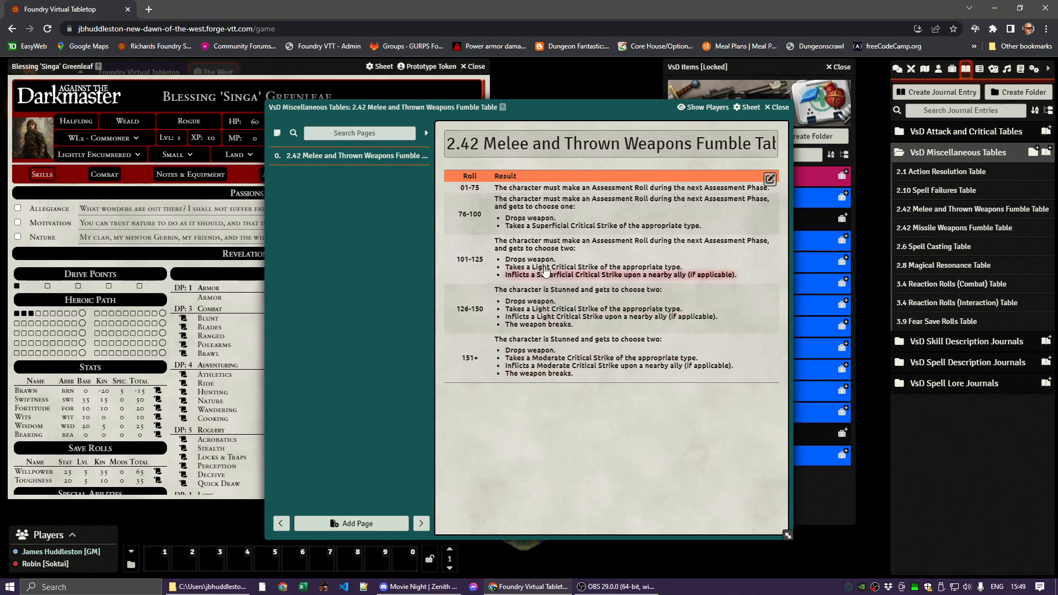
pyautogui.click(772, 111)
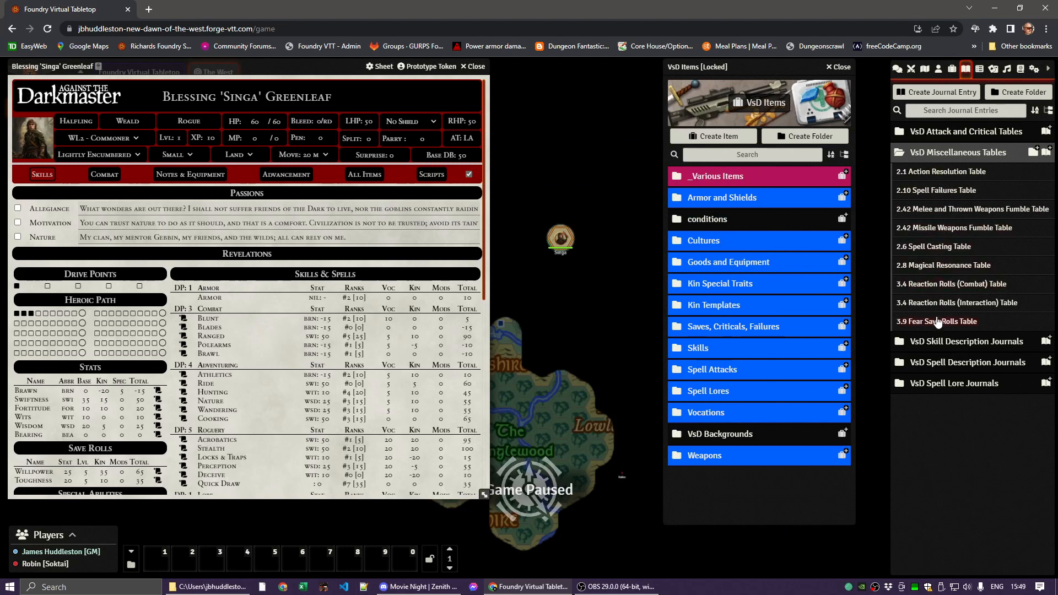
# Step: Post the 41-60 result of the 2.8 Magical Resonance Table to the chat, close the table and view the chat
pyautogui.click(929, 267)
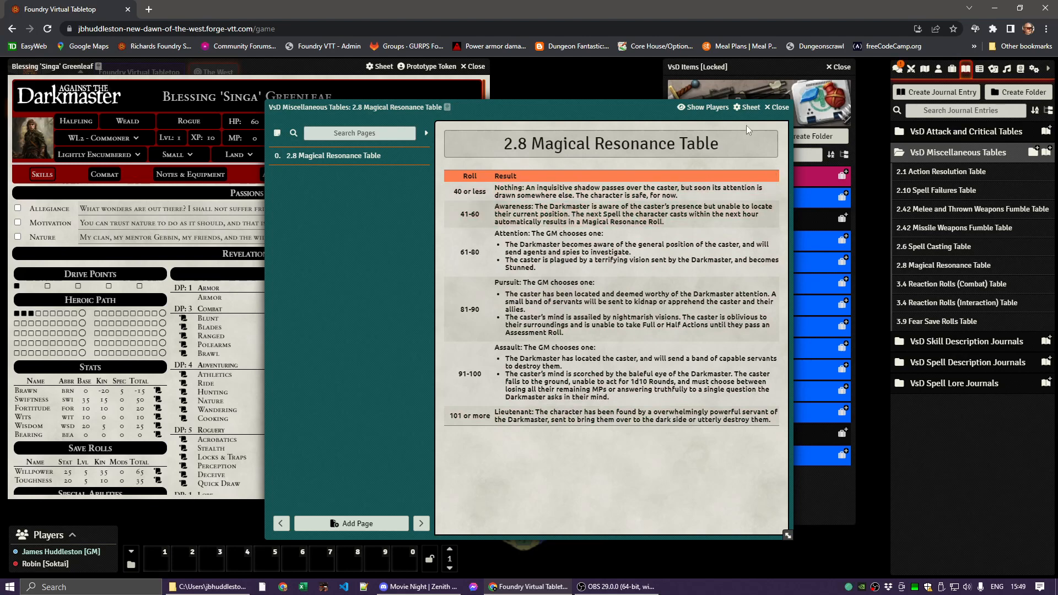
pyautogui.click(777, 107)
pyautogui.click(898, 70)
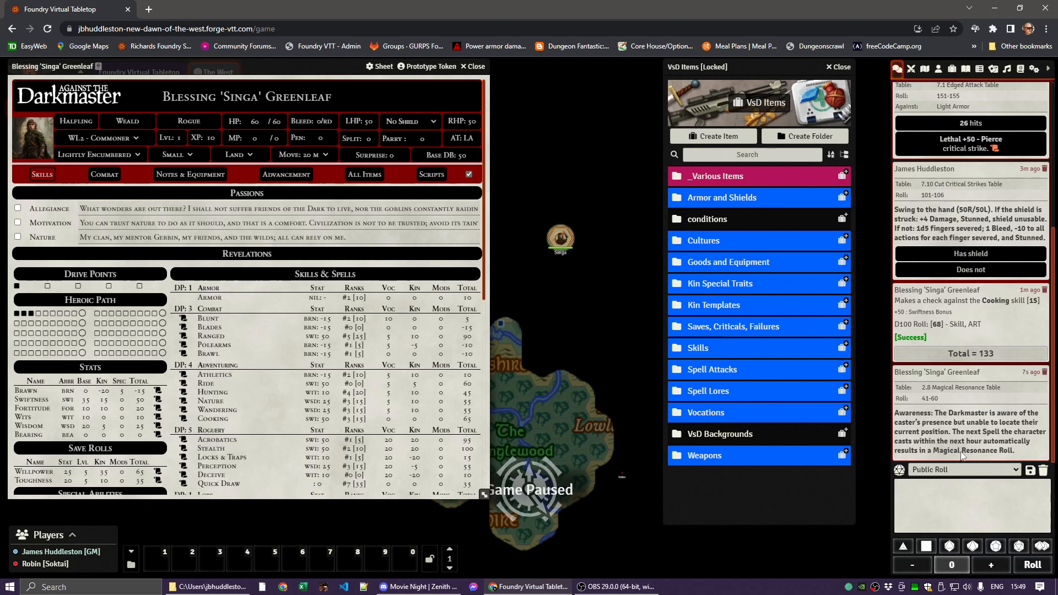
# Step: Look over the VsD Skill Description Journals folder and its Acrobatics entry, leaving the miscellaneous and skill folders collapsed
pyautogui.click(967, 70)
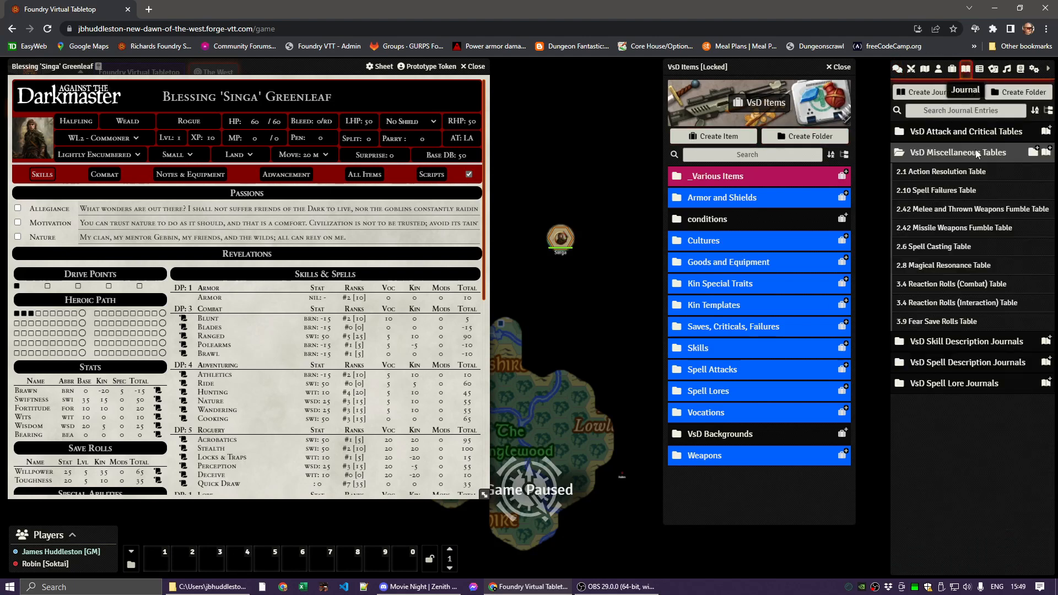
pyautogui.click(935, 158)
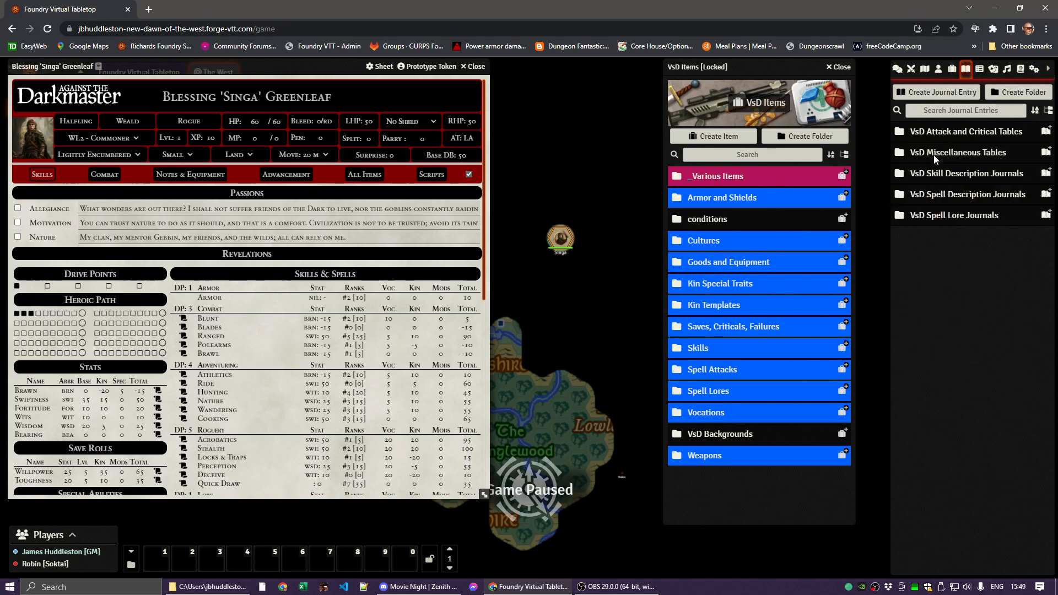
pyautogui.click(941, 174)
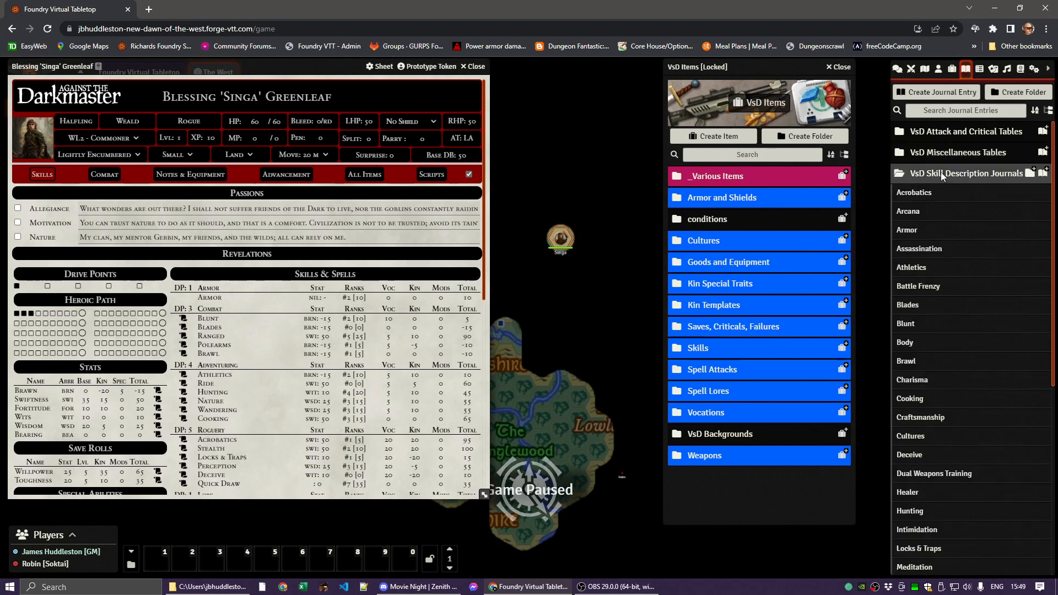
pyautogui.click(916, 194)
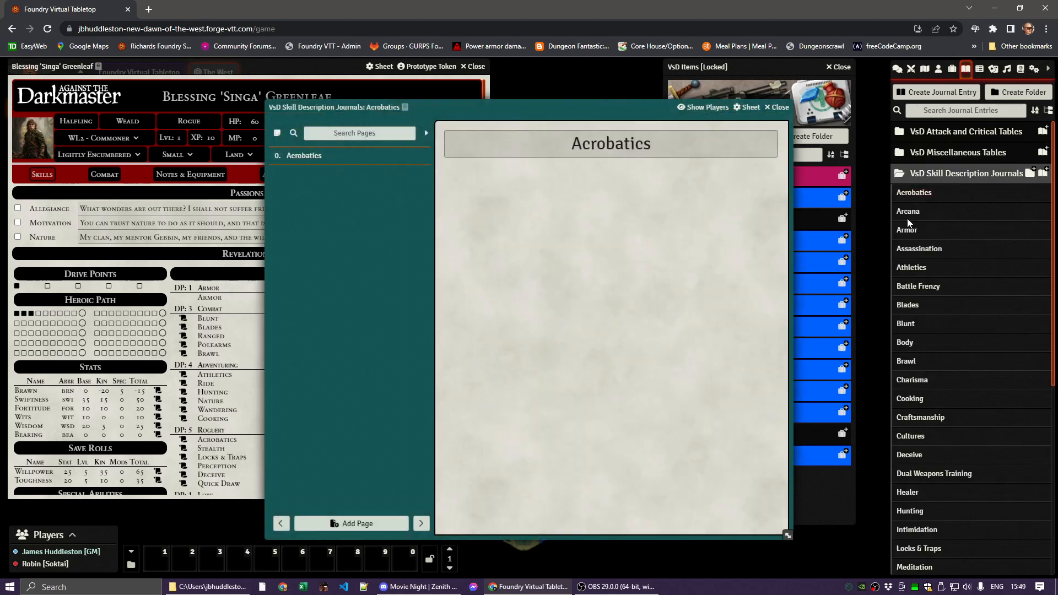
pyautogui.click(779, 108)
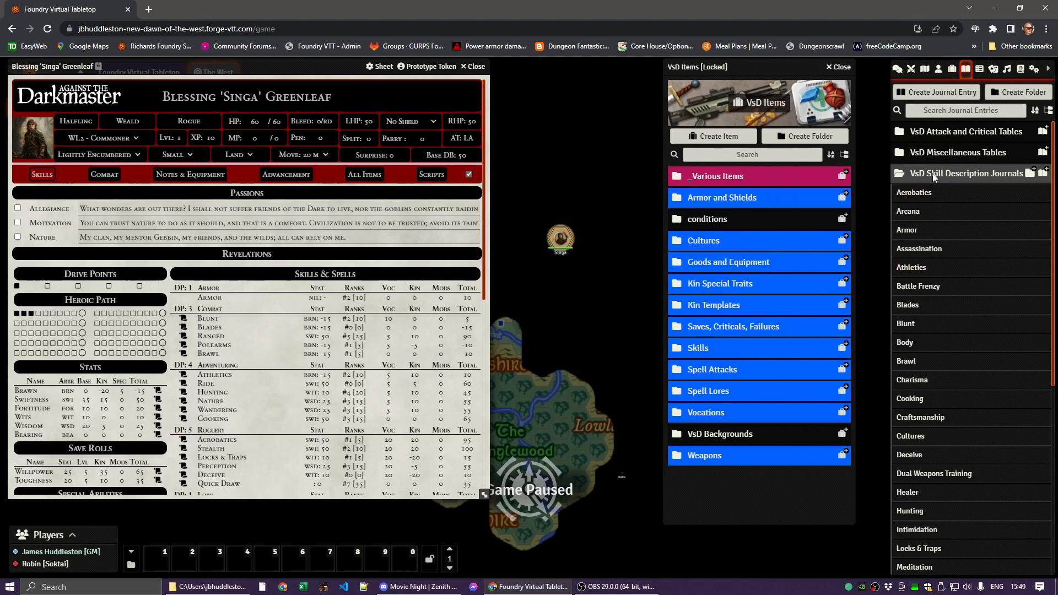
pyautogui.click(935, 176)
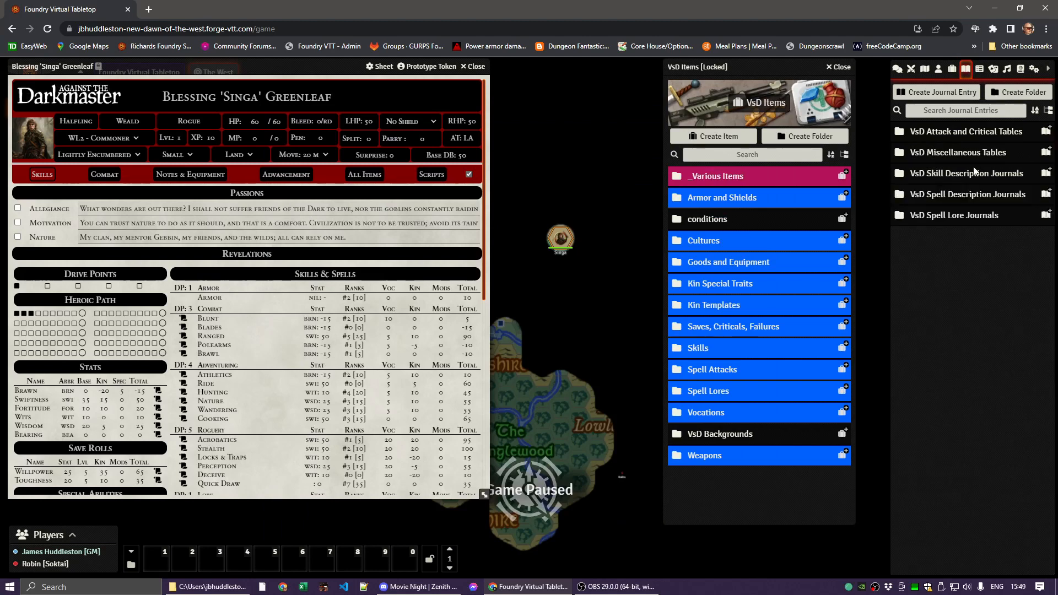
# Step: Open the Adroitness entry in the VsD Spell Description Journals and follow its lore link to the Eldritch Might journal
pyautogui.click(937, 194)
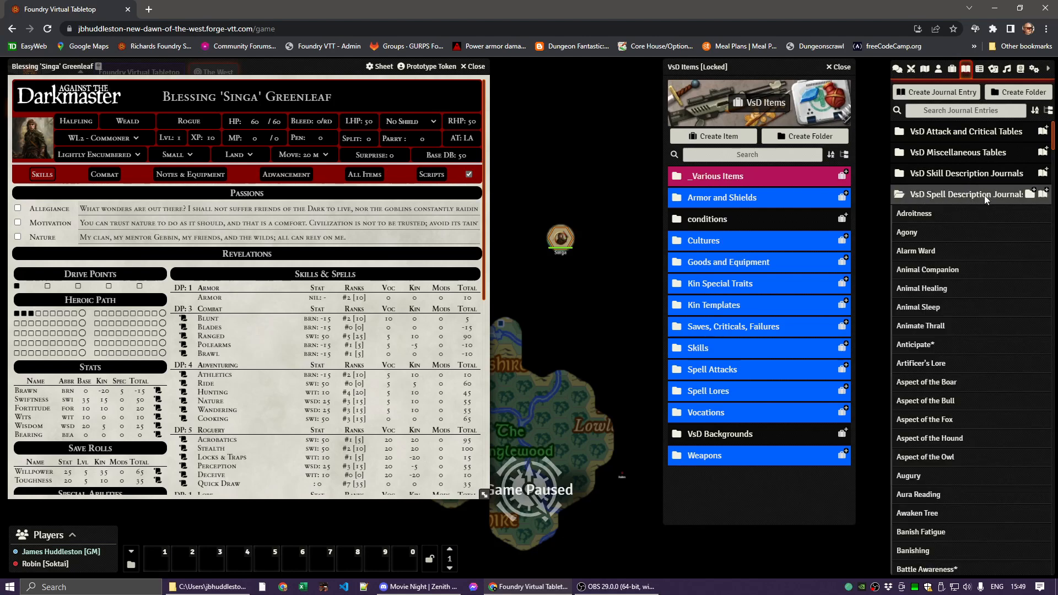
pyautogui.click(913, 213)
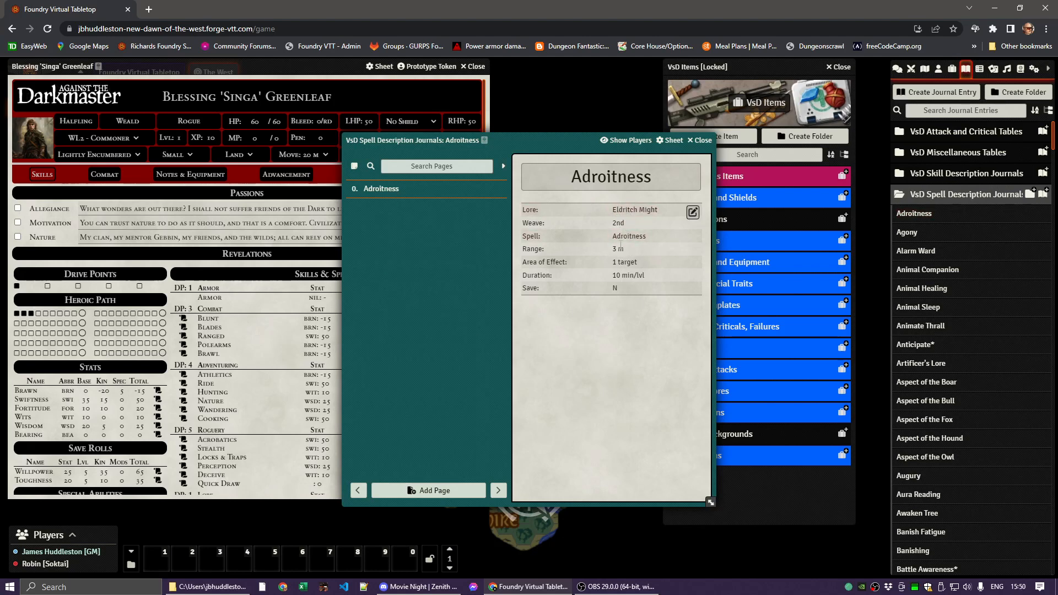
pyautogui.click(627, 212)
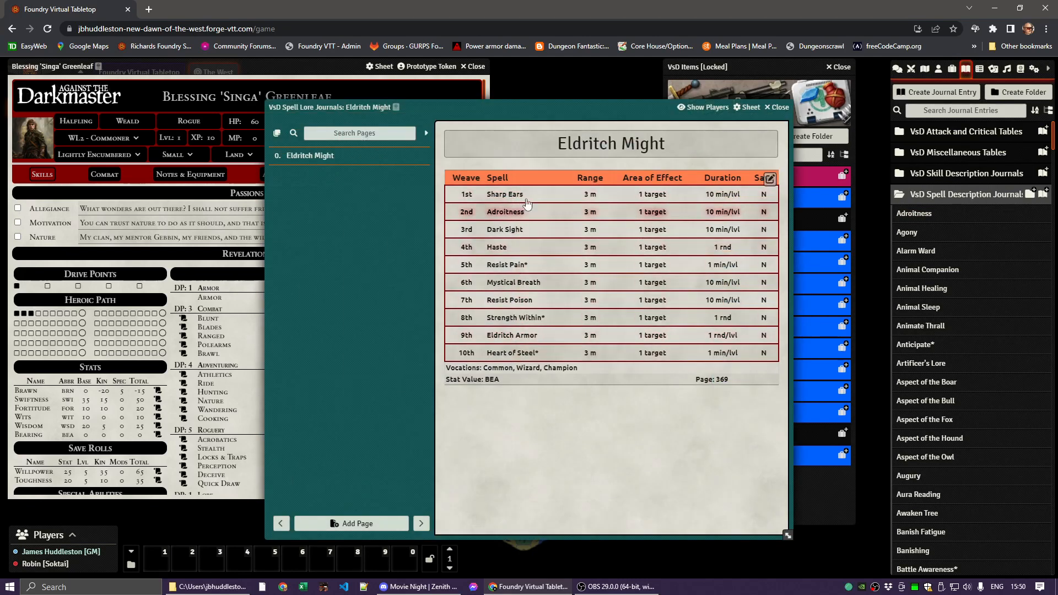
# Step: Post the Strength Within* spell from the Eldritch Might lore to the chat, view the chat and close the spell journals
pyautogui.click(514, 318)
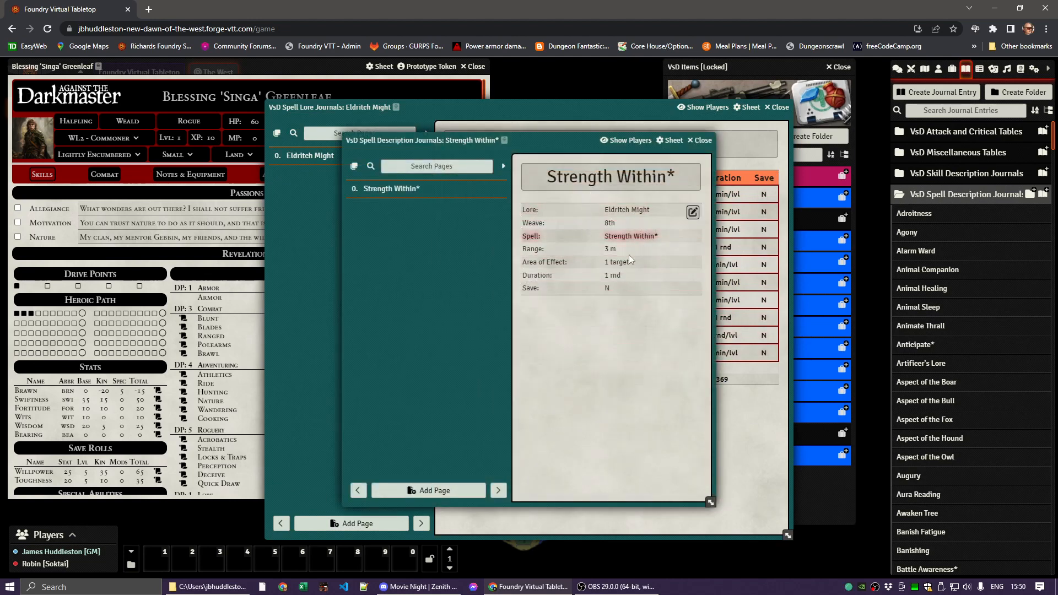
pyautogui.press('Escape')
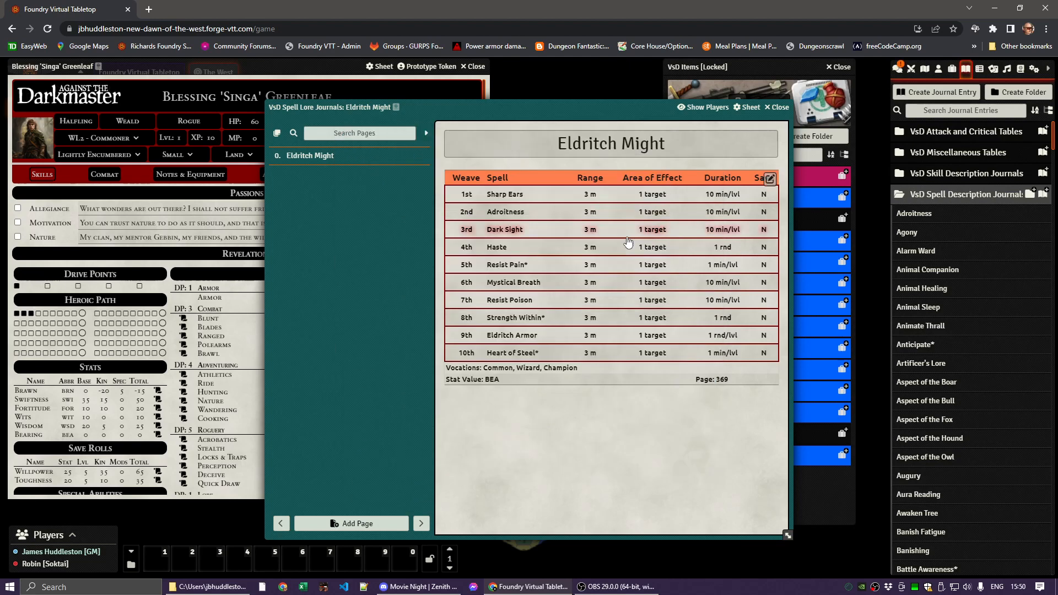
pyautogui.click(897, 70)
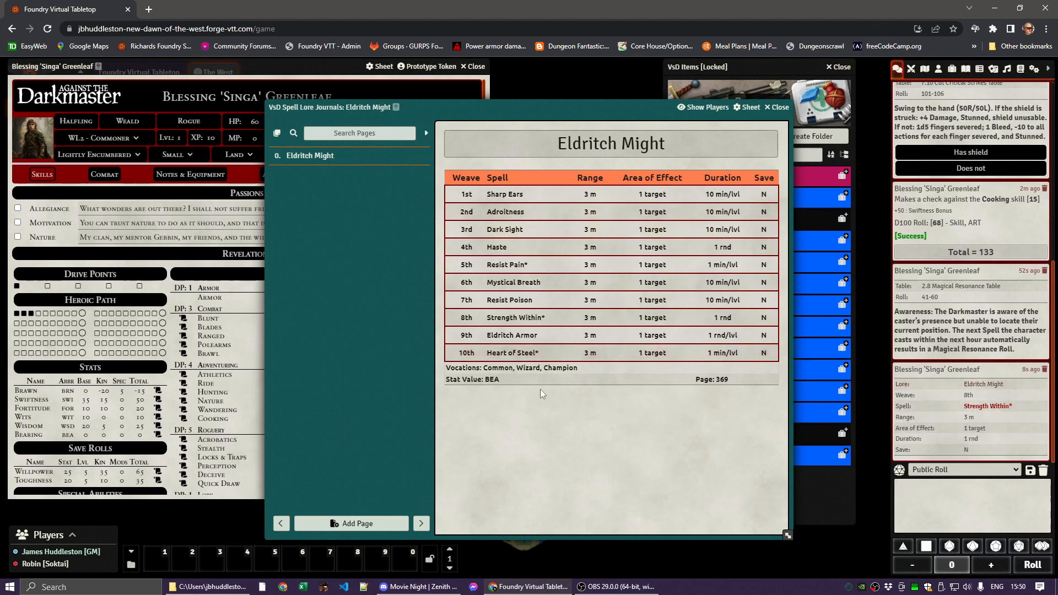
pyautogui.click(779, 107)
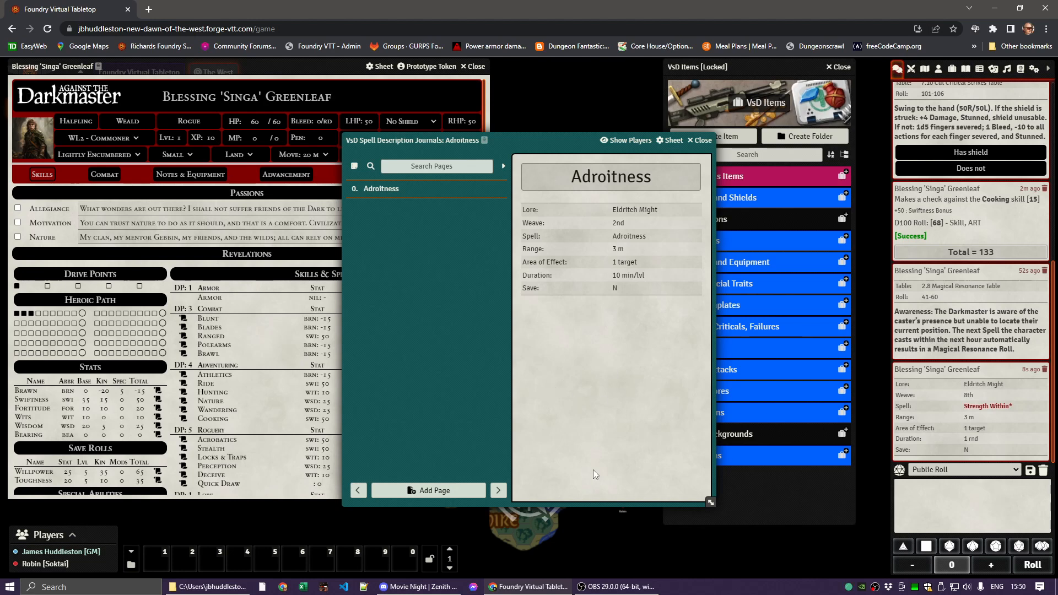
pyautogui.click(701, 141)
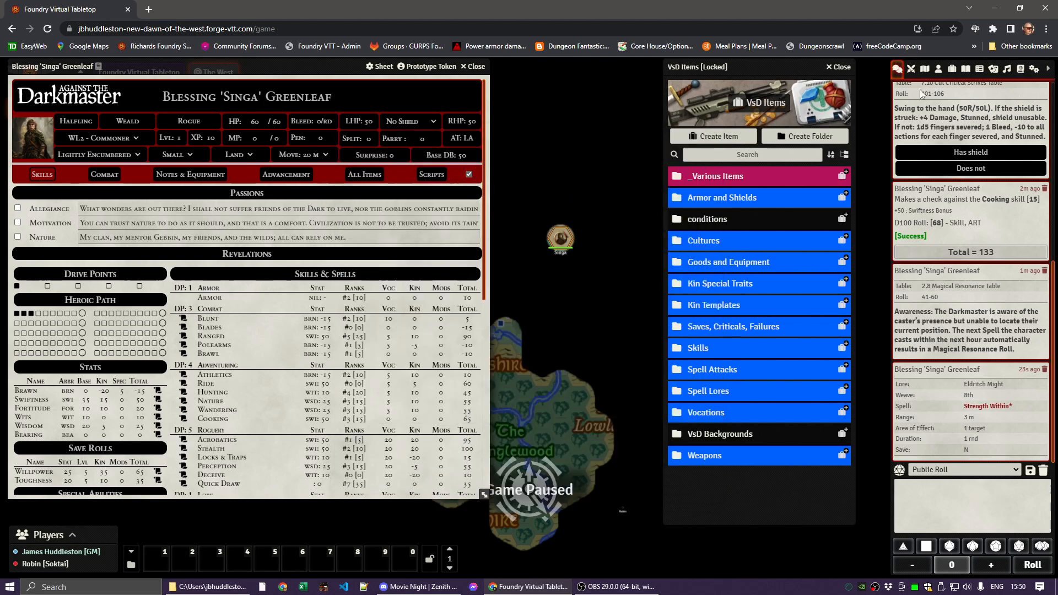
# Step: Return to the journals, collapse the spell description folder and search the entries for "adroi", clearing the search after viewing
pyautogui.click(965, 69)
pyautogui.click(935, 195)
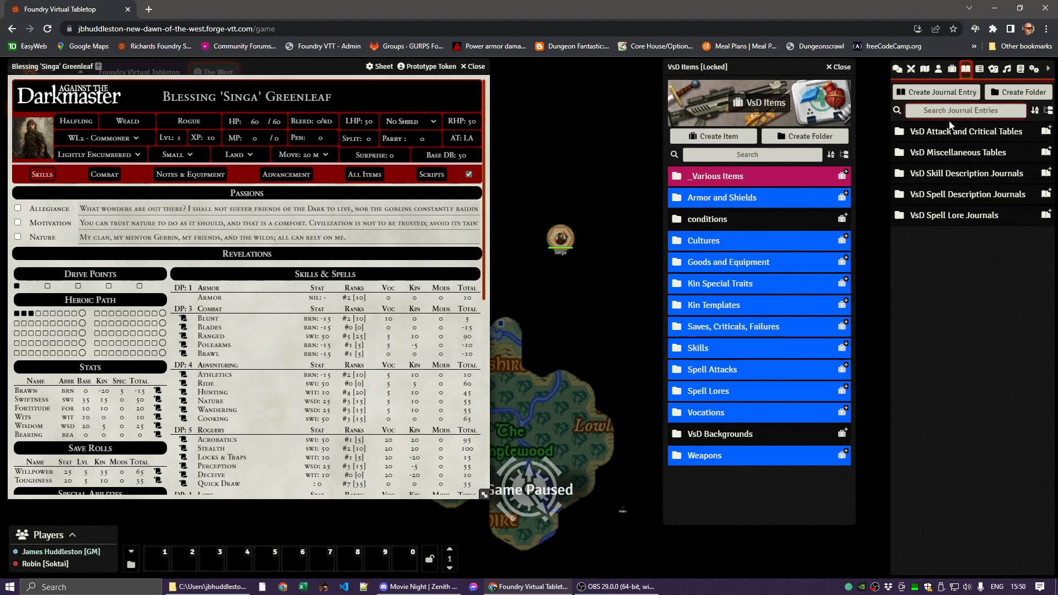
pyautogui.write('adroit')
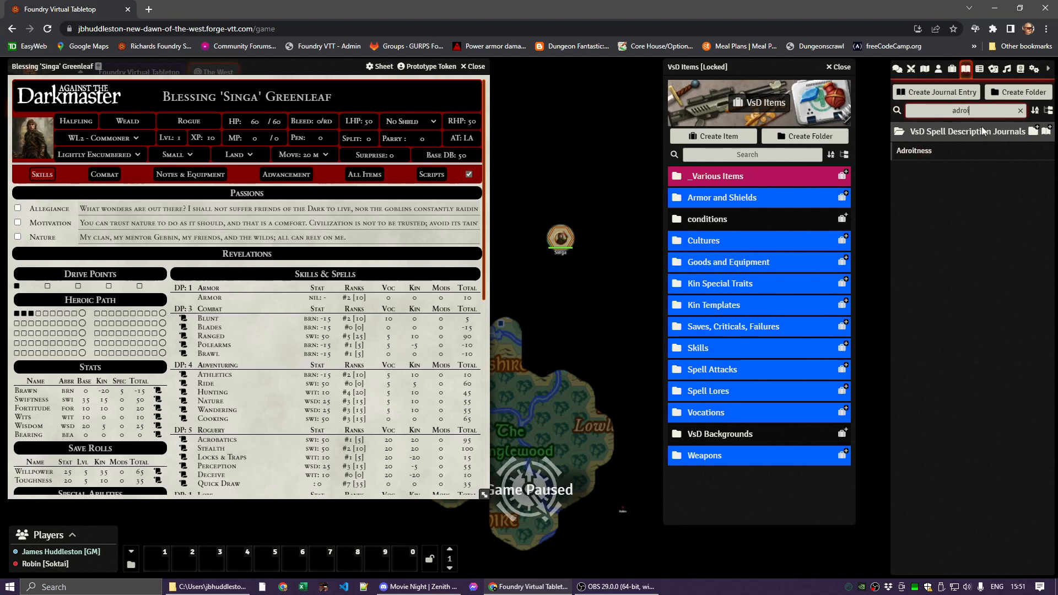
pyautogui.press('BackSpace')
pyautogui.press('BackSpace')
pyautogui.press('BackSpace')
pyautogui.press('BackSpace')
pyautogui.press('BackSpace')
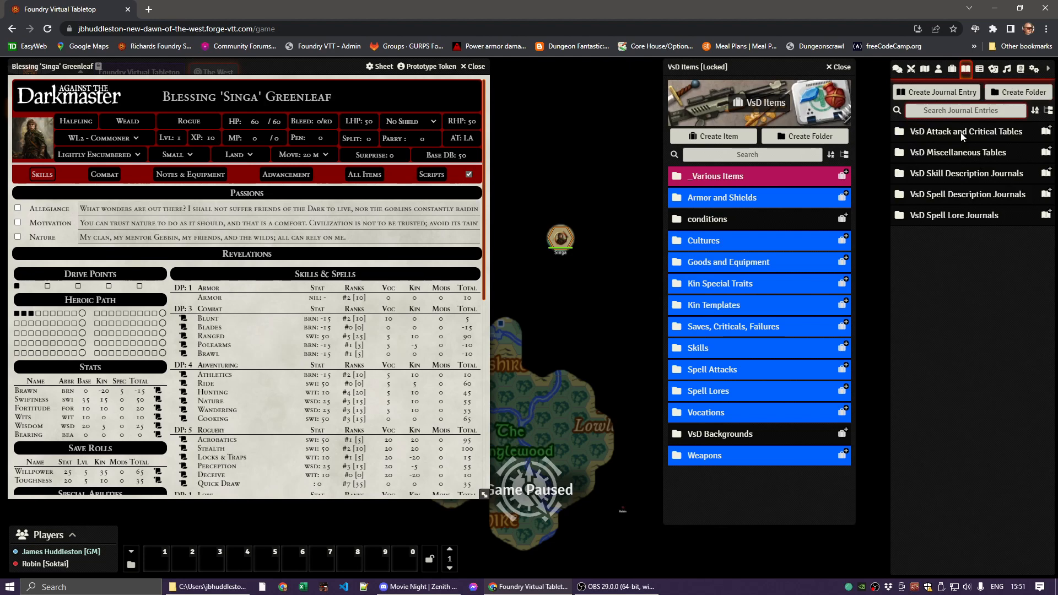
# Step: View the Achievement List and Skill Decriptions entries in the VsD Journals compendium, closing each after viewing
pyautogui.click(1021, 68)
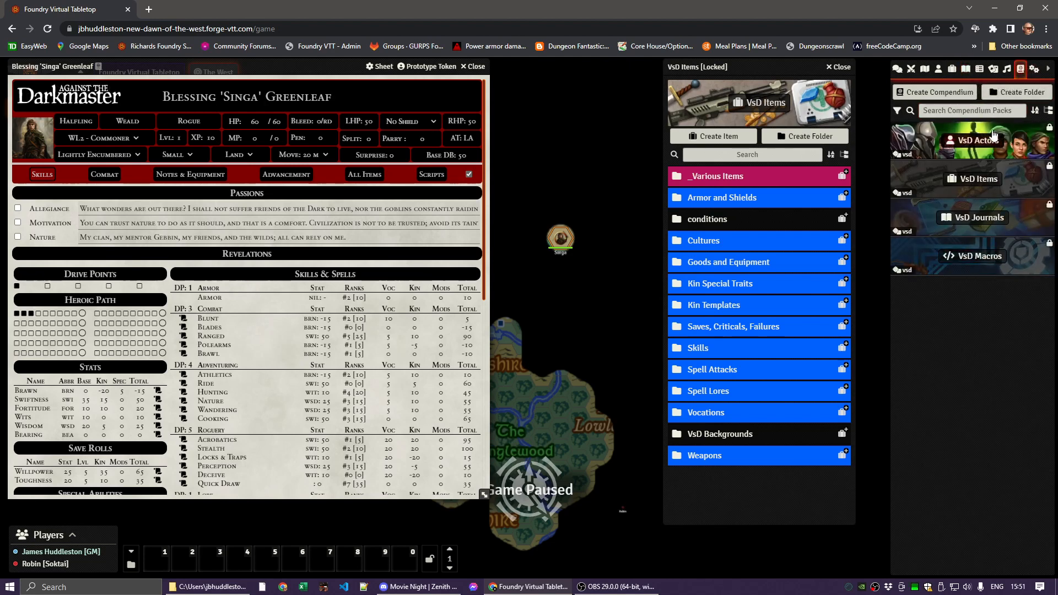
pyautogui.click(972, 218)
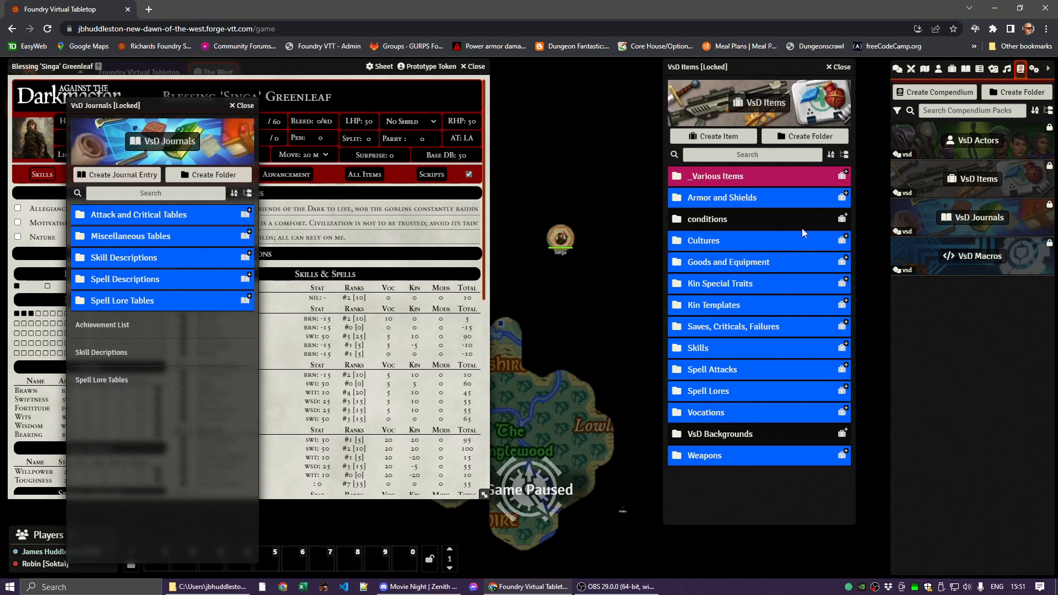
pyautogui.click(104, 326)
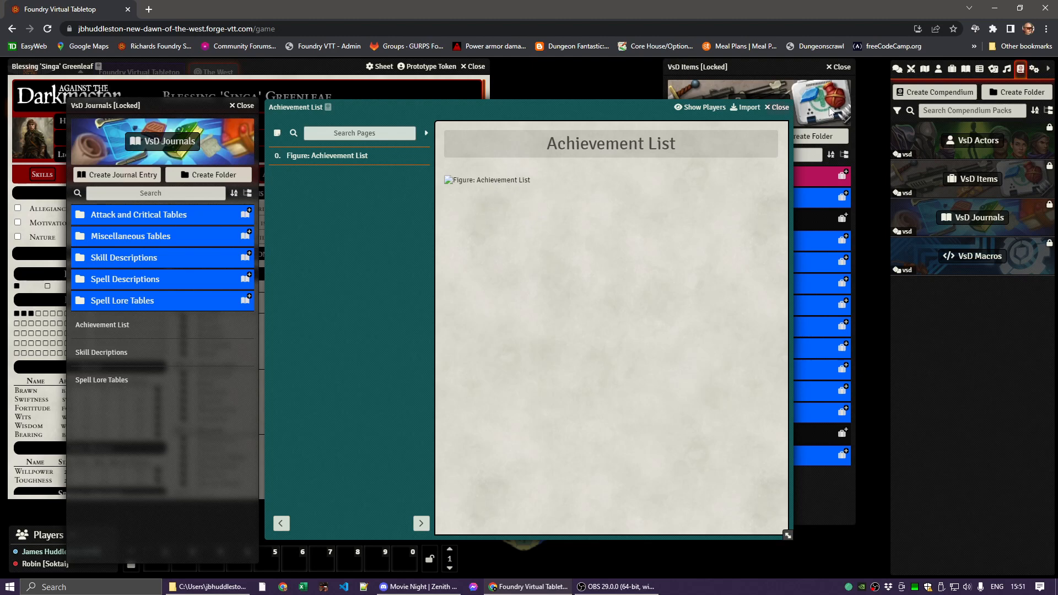
pyautogui.click(777, 107)
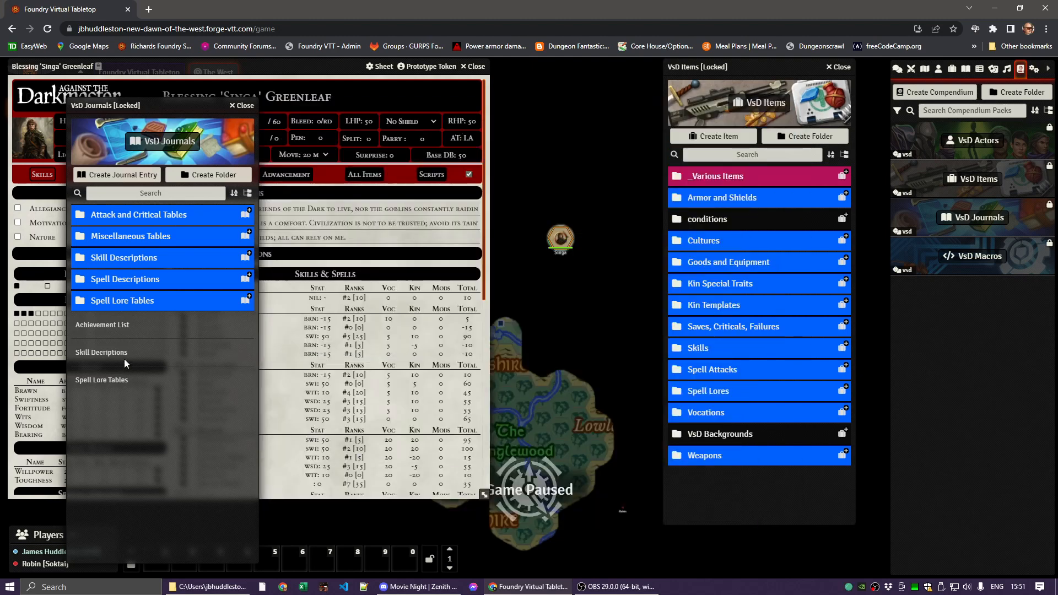
pyautogui.click(100, 353)
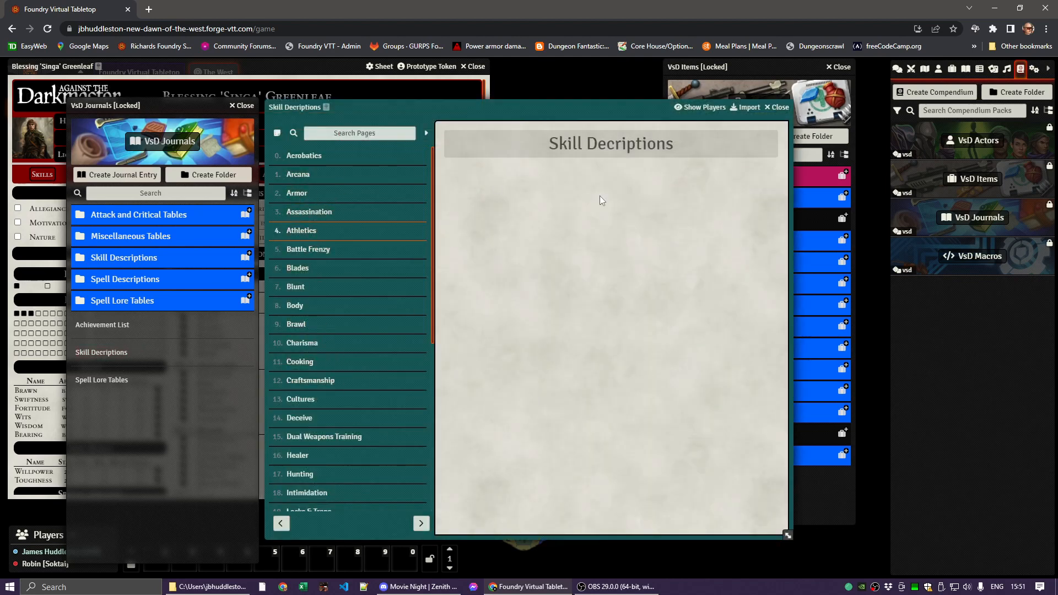
pyautogui.click(779, 107)
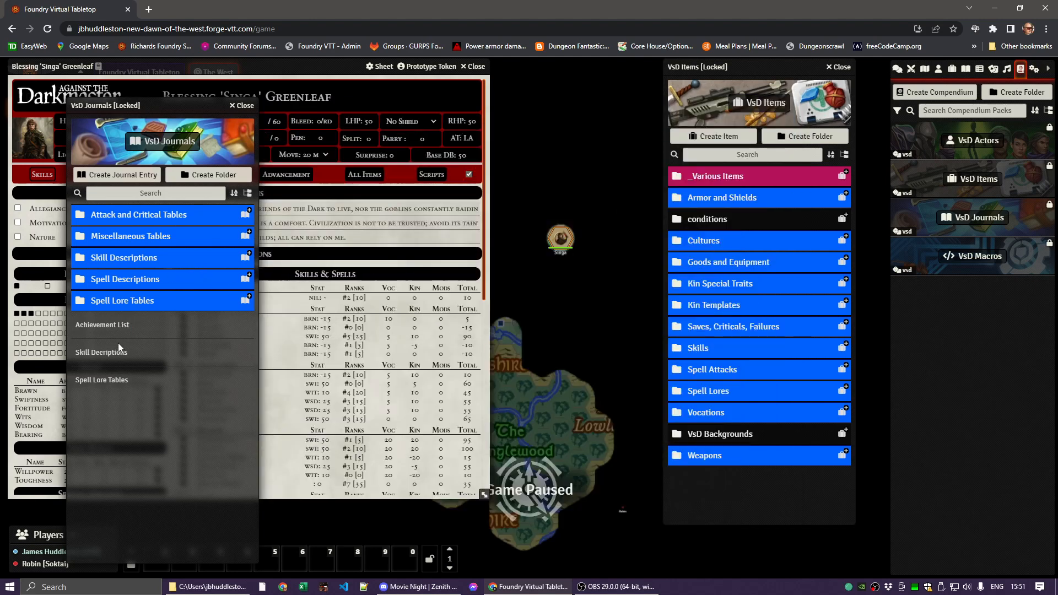
# Step: Browse the Spell Lore Tables journal, including the Eldritch Fire and Elven Lore pages, and close it
pyautogui.click(100, 380)
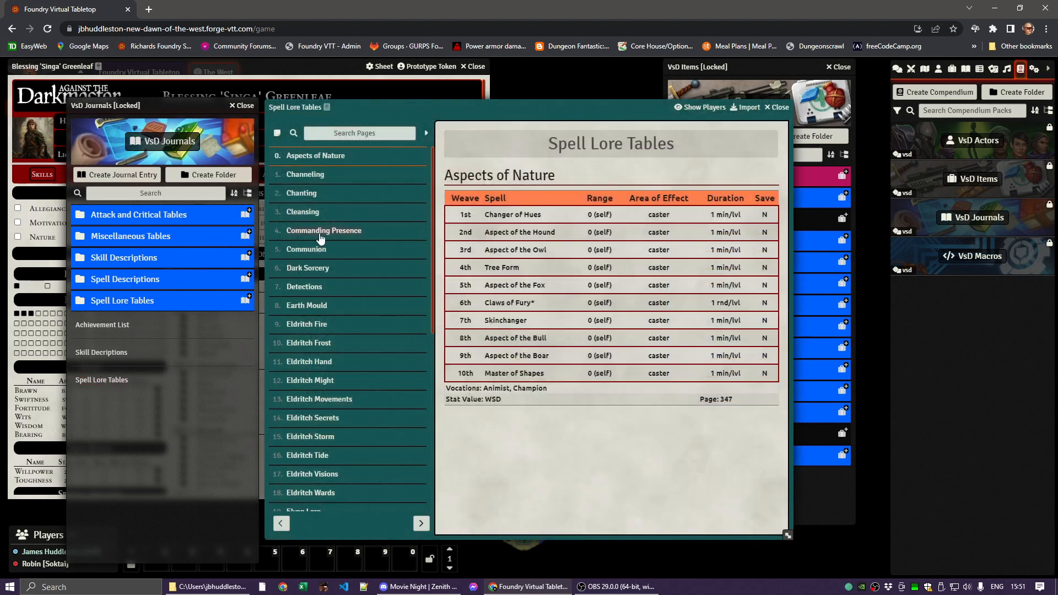
pyautogui.click(310, 214)
pyautogui.click(306, 269)
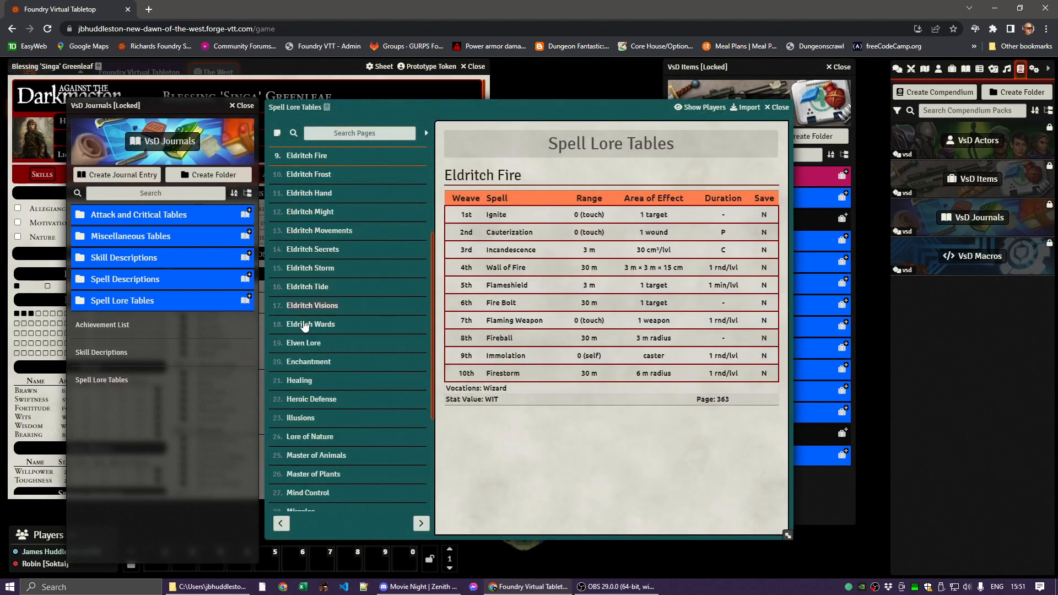
pyautogui.click(302, 342)
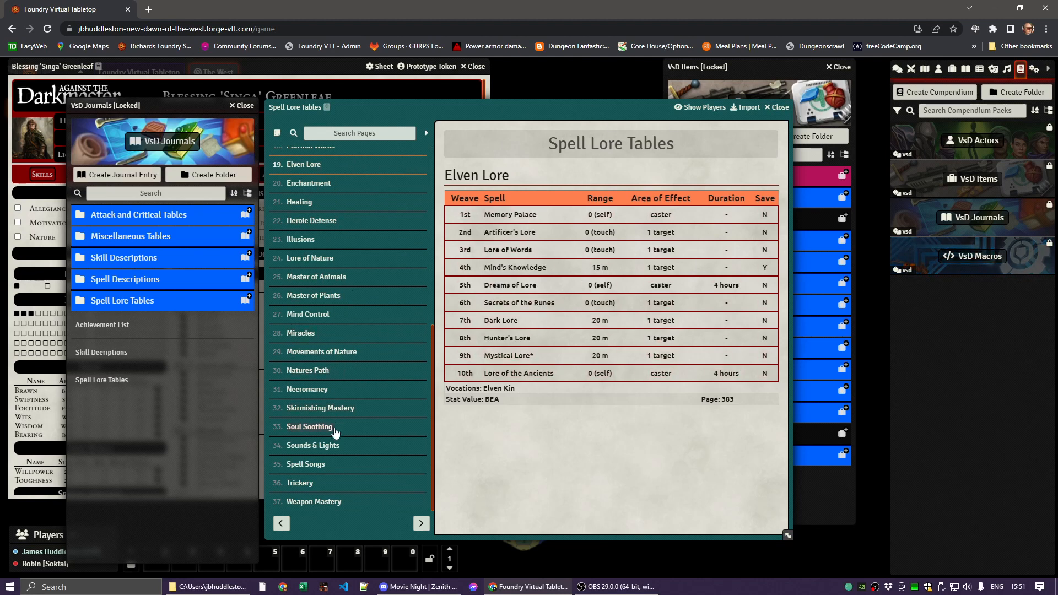
pyautogui.click(785, 107)
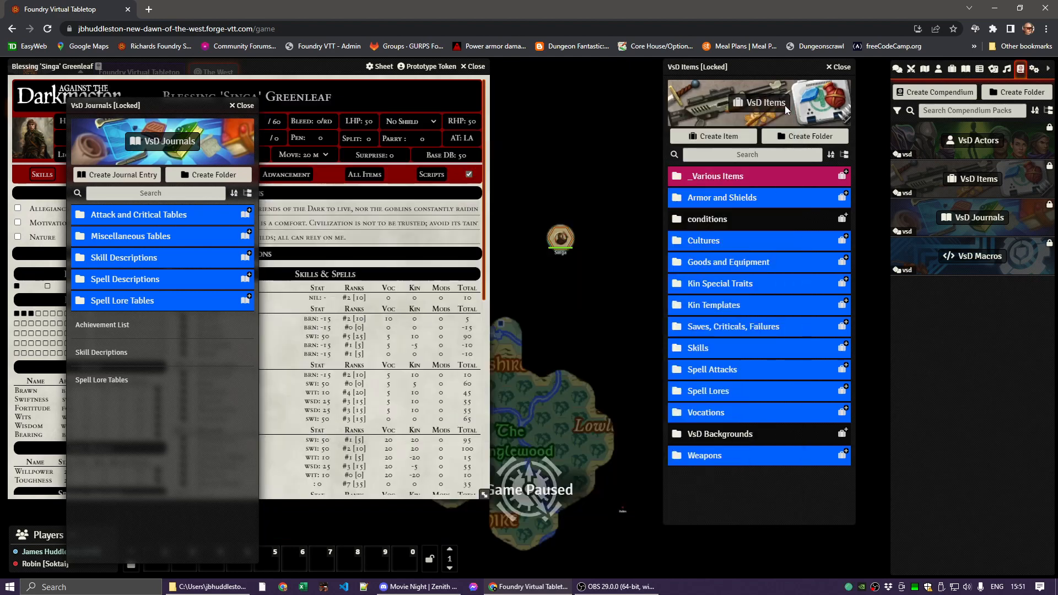
# Step: Close the VsD Journals compendium and look over the macros in the VsD Macros compendium, closing it after viewing
pyautogui.click(245, 106)
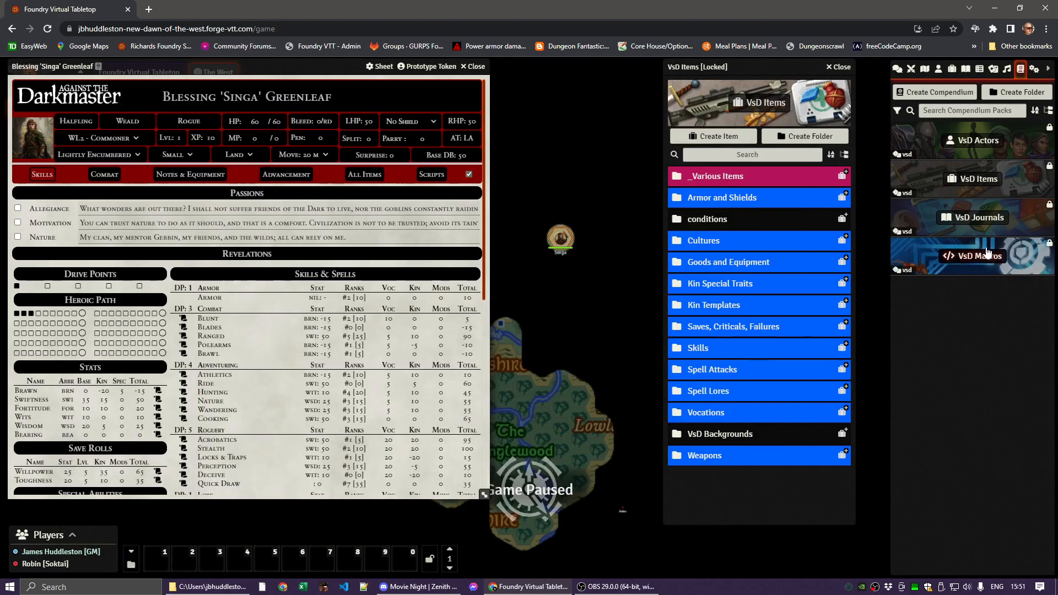
pyautogui.click(974, 264)
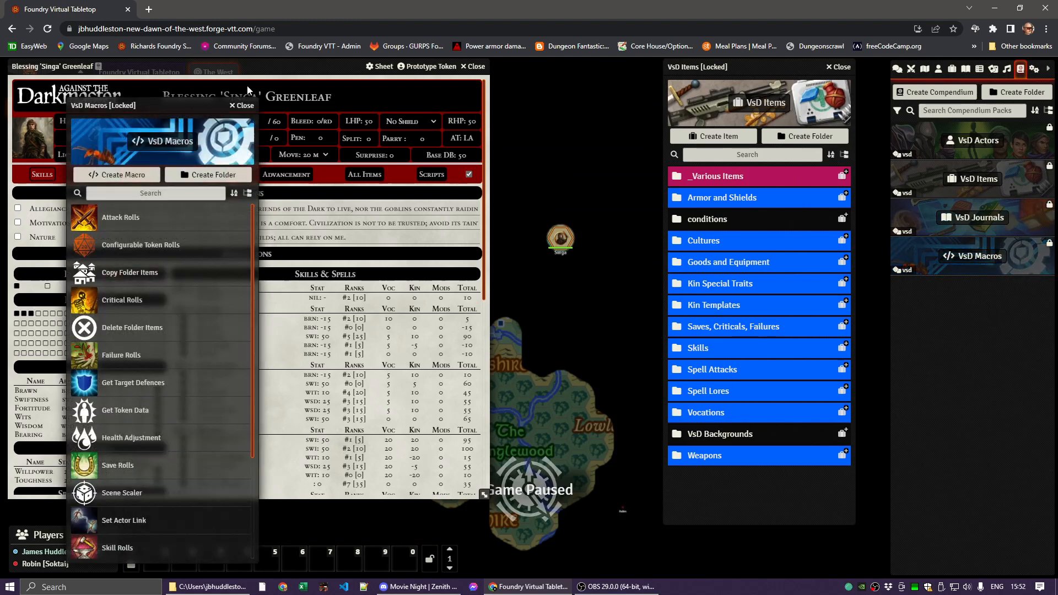
pyautogui.click(242, 105)
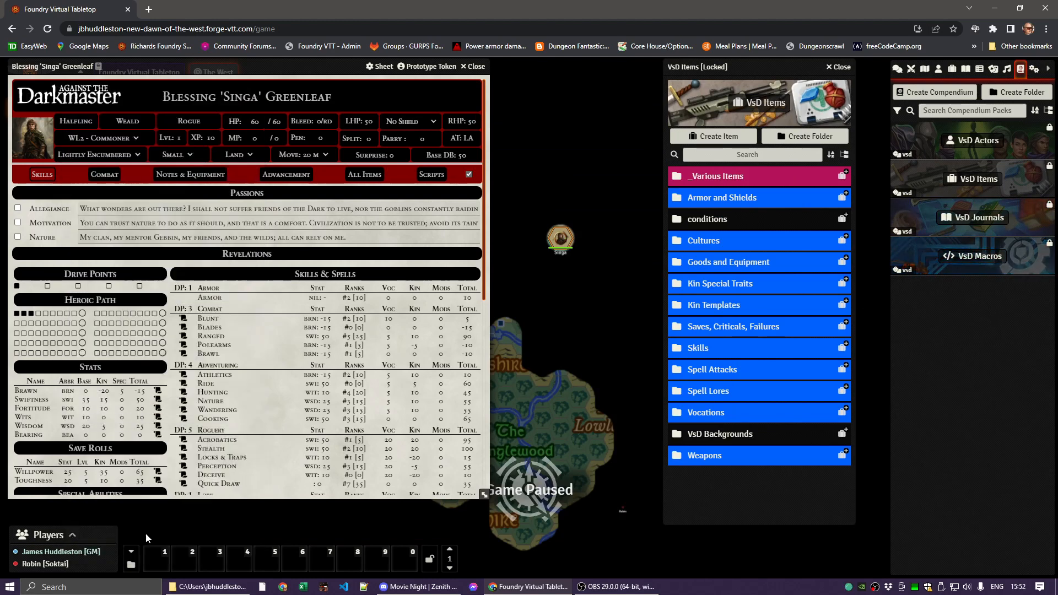
# Step: Set the All Players ownership of the Macros for VsD folder to Observer and save the change
pyautogui.click(130, 565)
pyautogui.rightClick(520, 306)
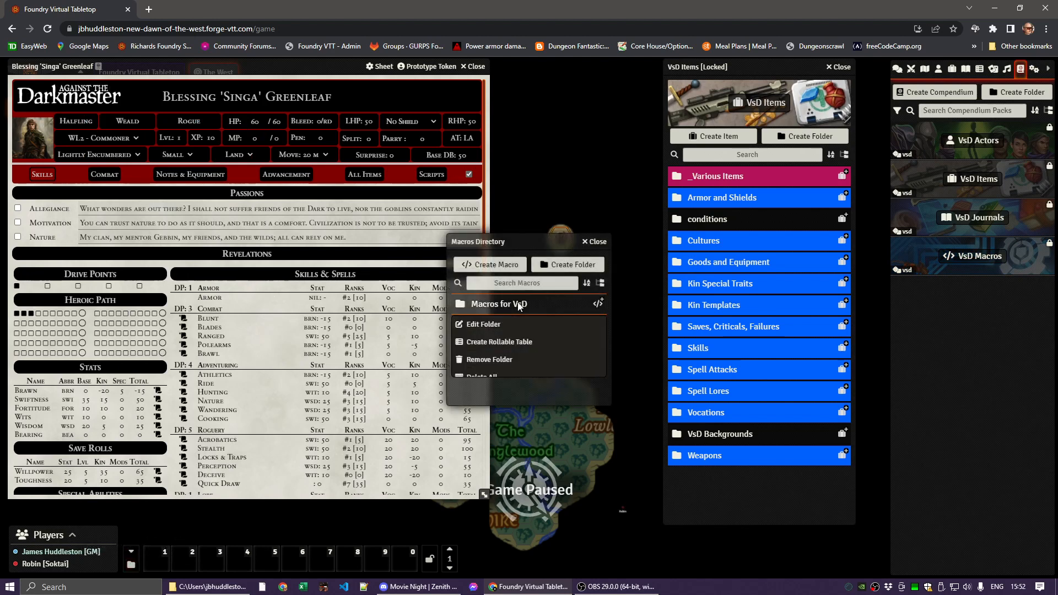
pyautogui.click(492, 393)
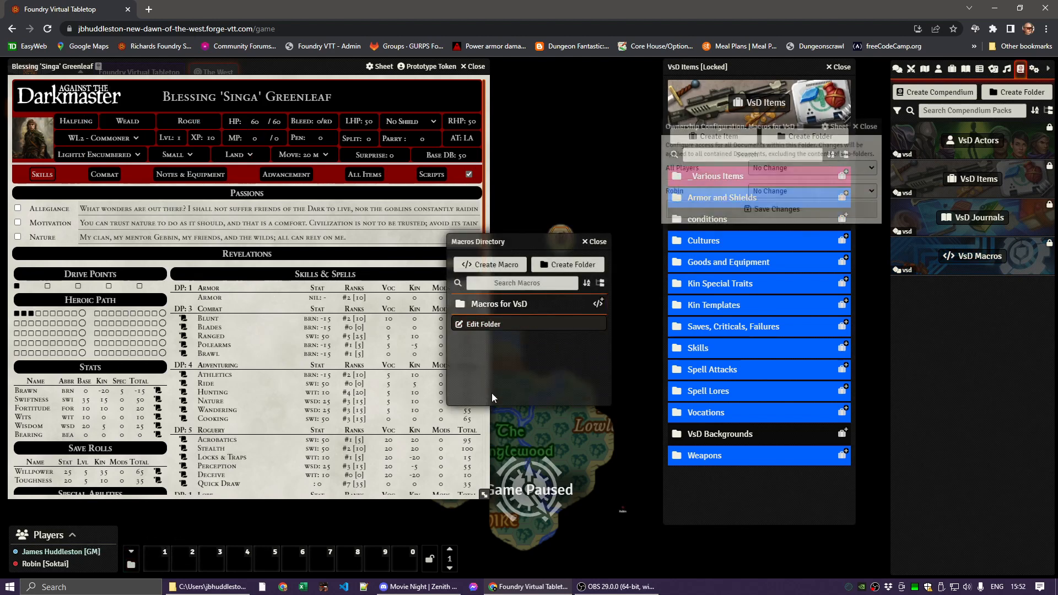
pyautogui.click(786, 170)
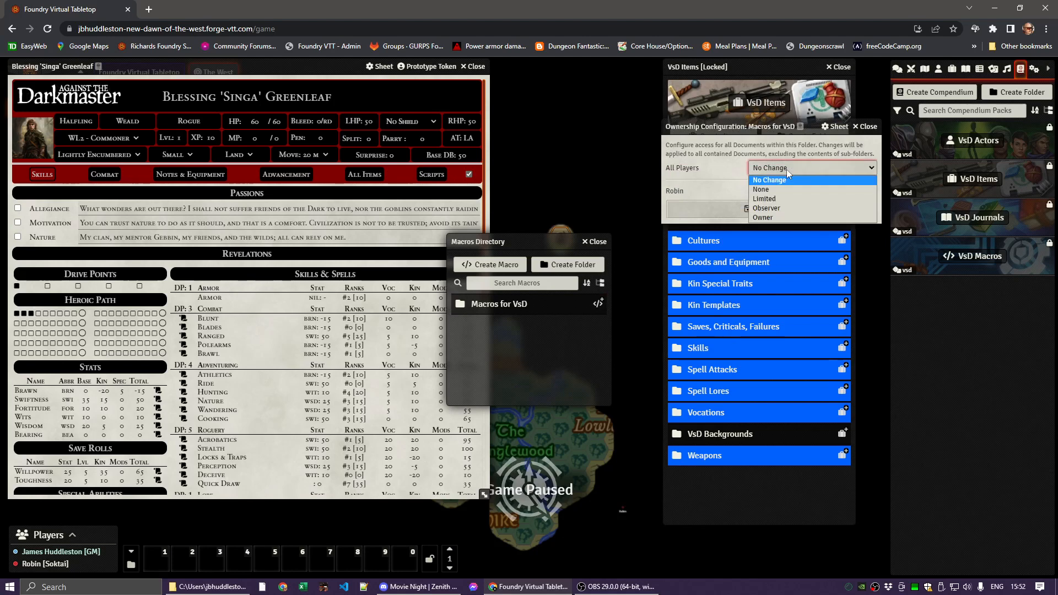
pyautogui.click(765, 209)
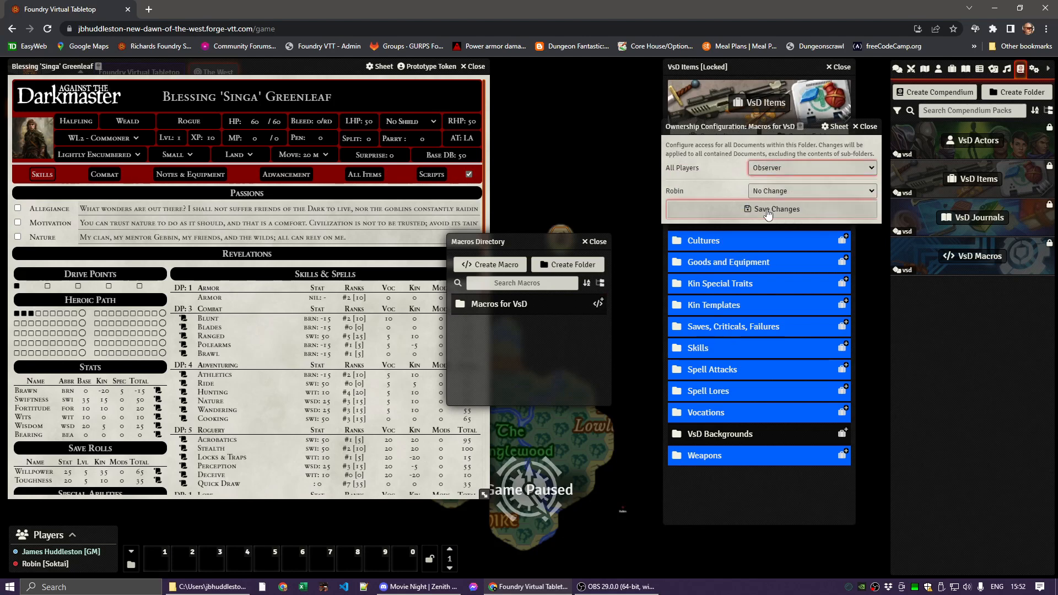
pyautogui.click(767, 211)
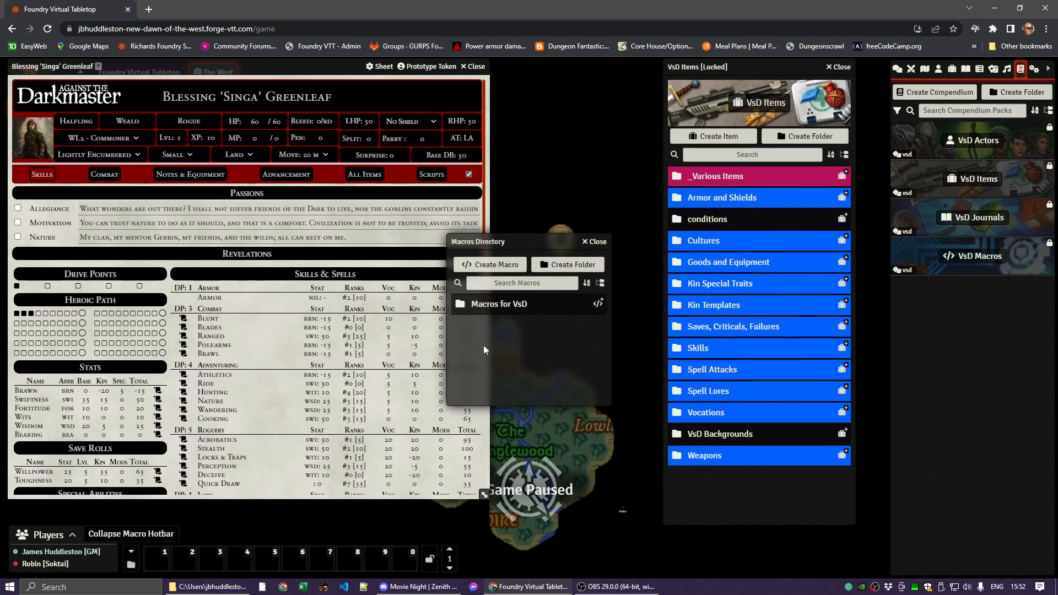
# Step: View the Attack Rolls macro in the Macros for VsD folder and assign it to macro hotbar slot 1, closing the directory
pyautogui.click(491, 308)
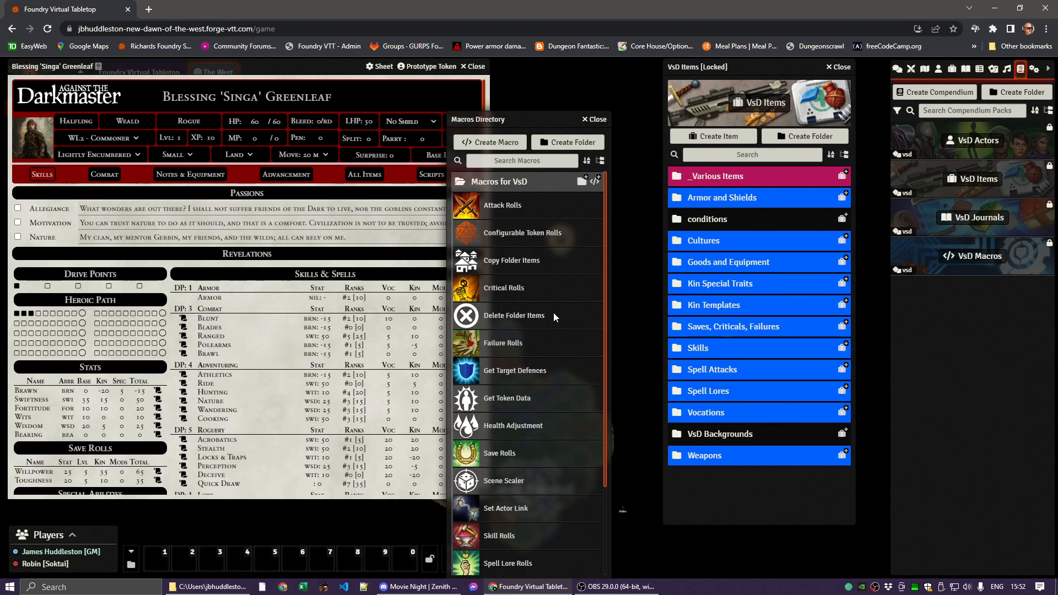
pyautogui.click(502, 204)
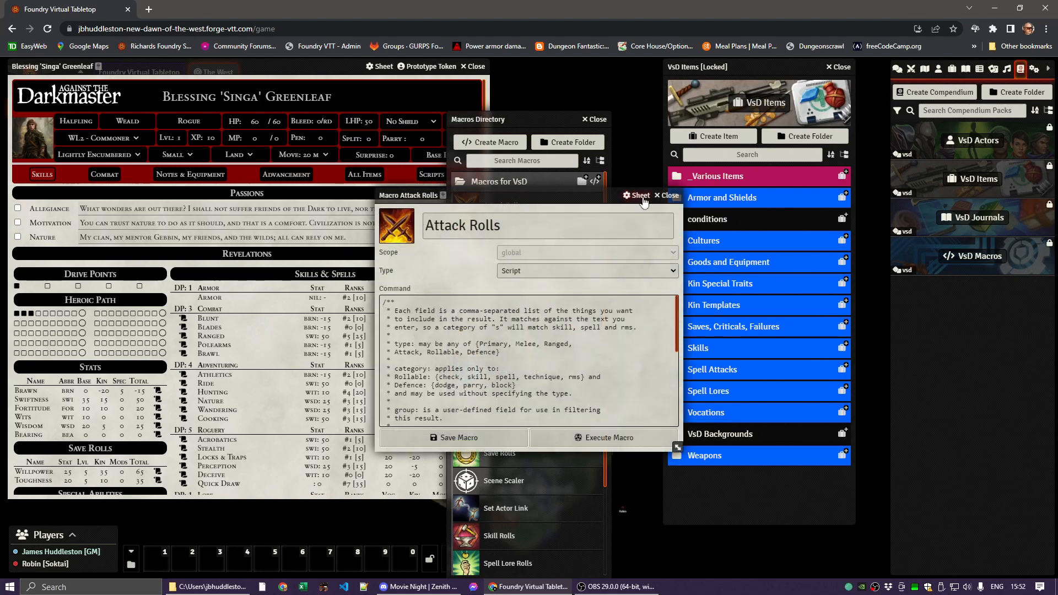
pyautogui.click(674, 186)
pyautogui.moveTo(499, 206); pyautogui.dragTo(157, 558)
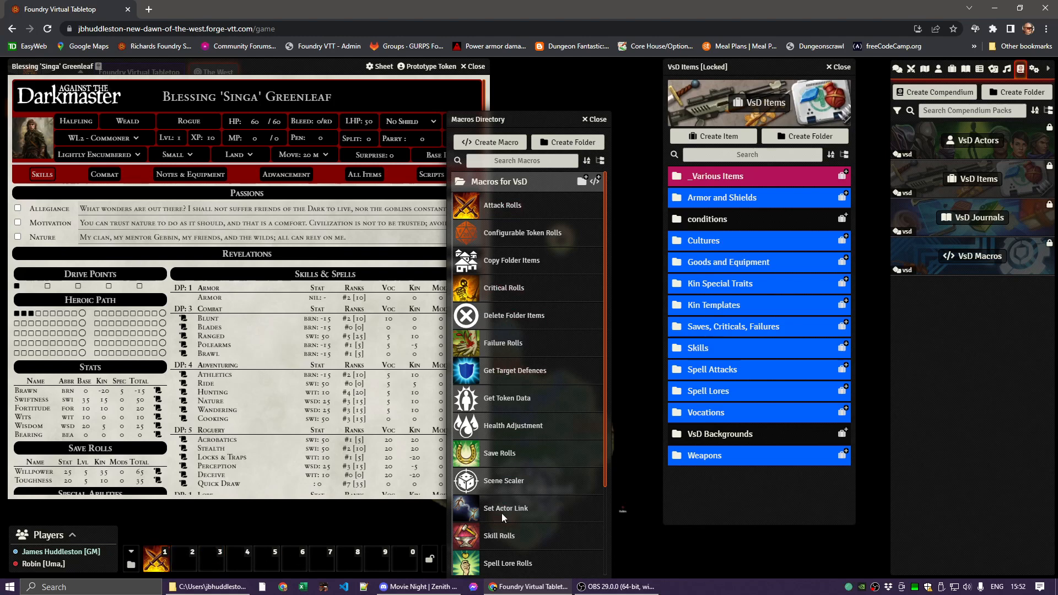
pyautogui.click(593, 119)
# Step: Close the character sheet, run the Attack Rolls macro and open the Ranged: Composite Bow (Pierce) attack options
pyautogui.click(476, 66)
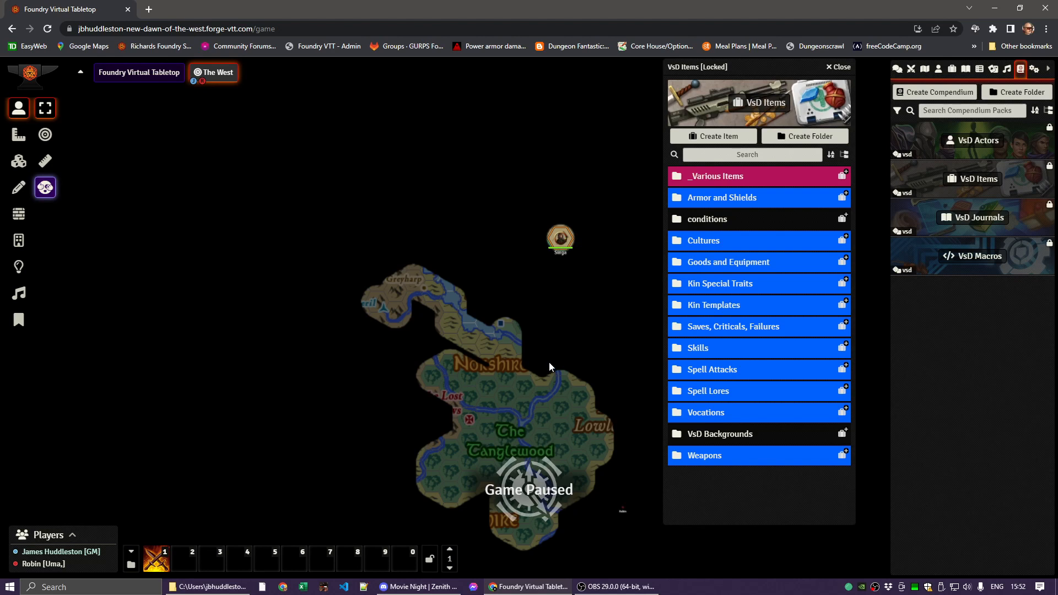
pyautogui.click(157, 558)
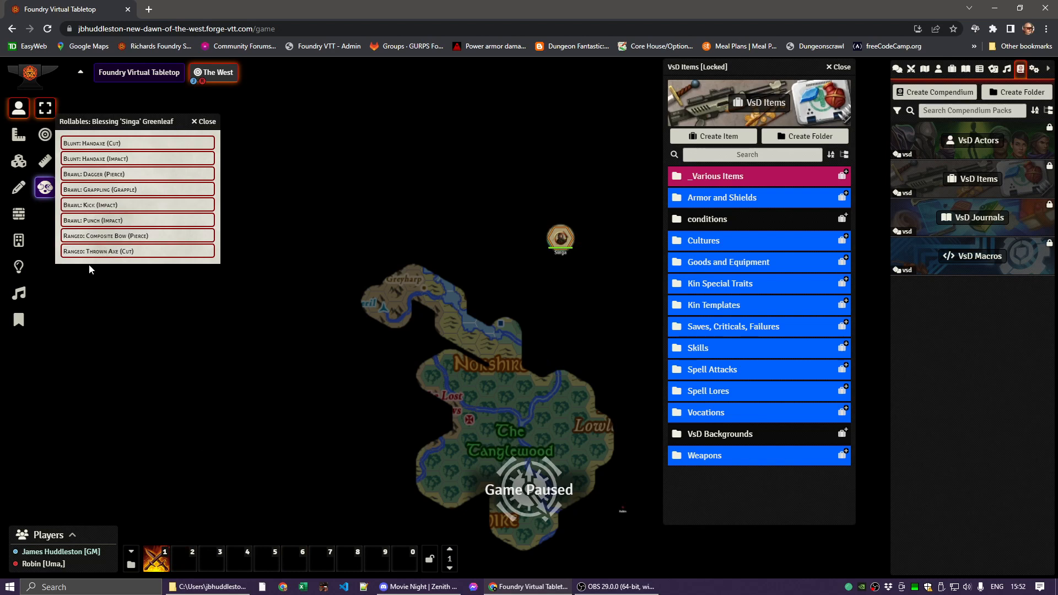
pyautogui.click(93, 236)
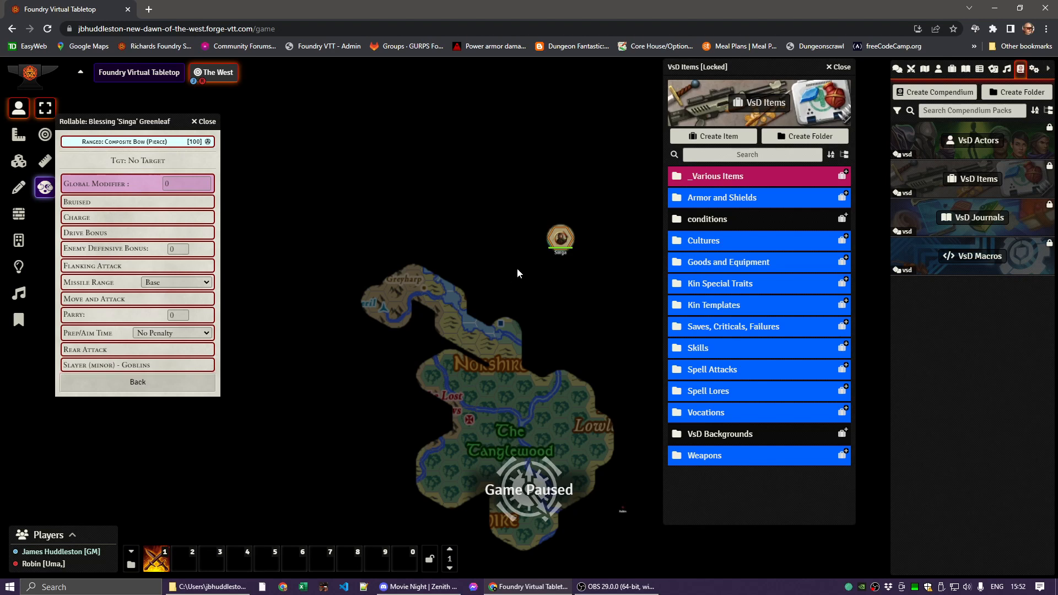
# Step: Apply the Slayer (minor) - Goblins and Rear Attack modifiers to the composite bow attack and set Prep/Aim Time to 2 rounds
pyautogui.click(73, 366)
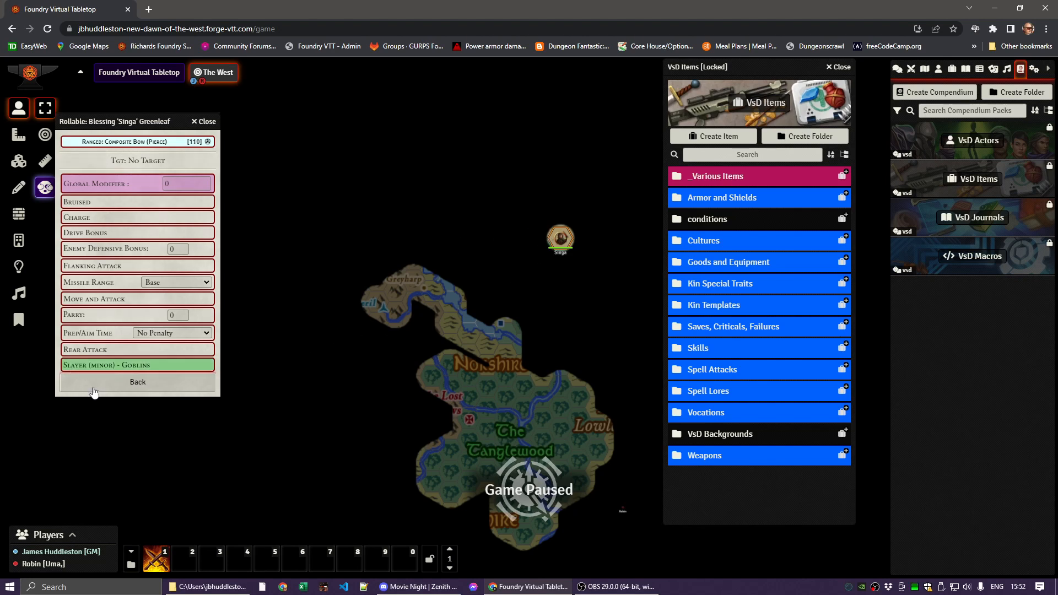
pyautogui.click(78, 352)
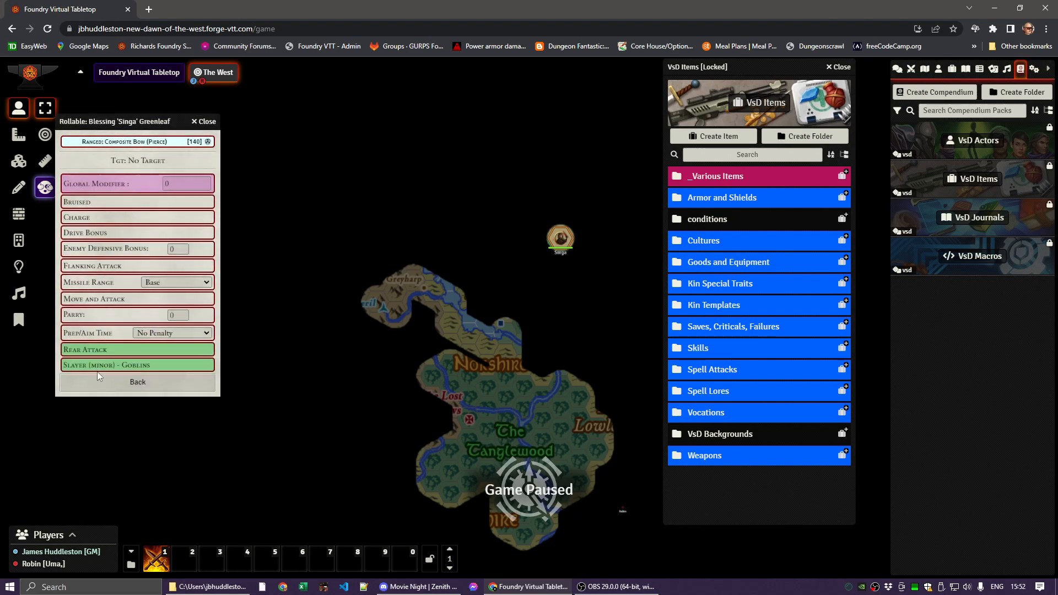
pyautogui.click(144, 333)
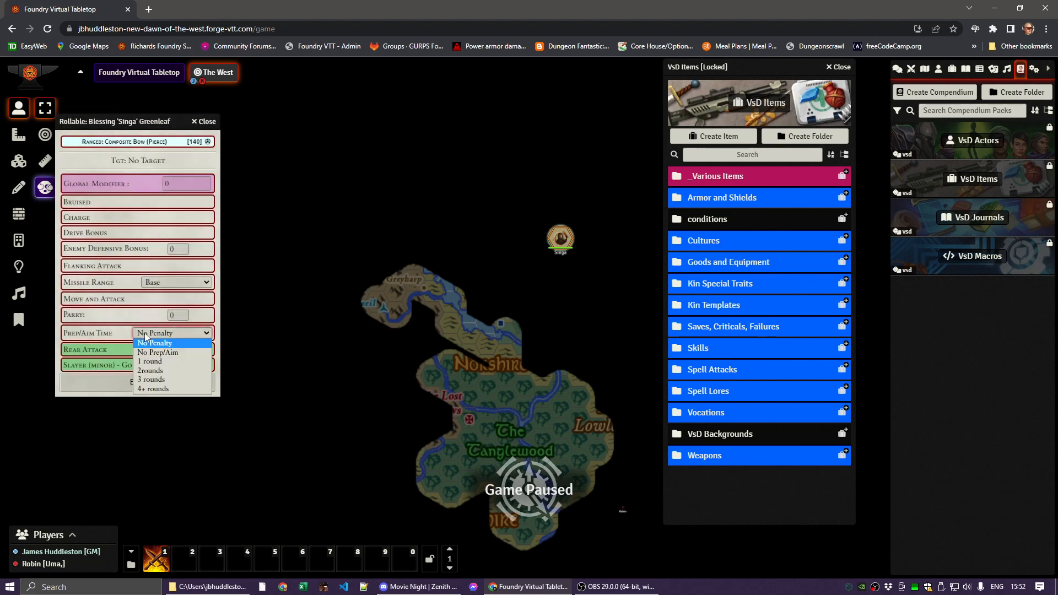
pyautogui.click(152, 372)
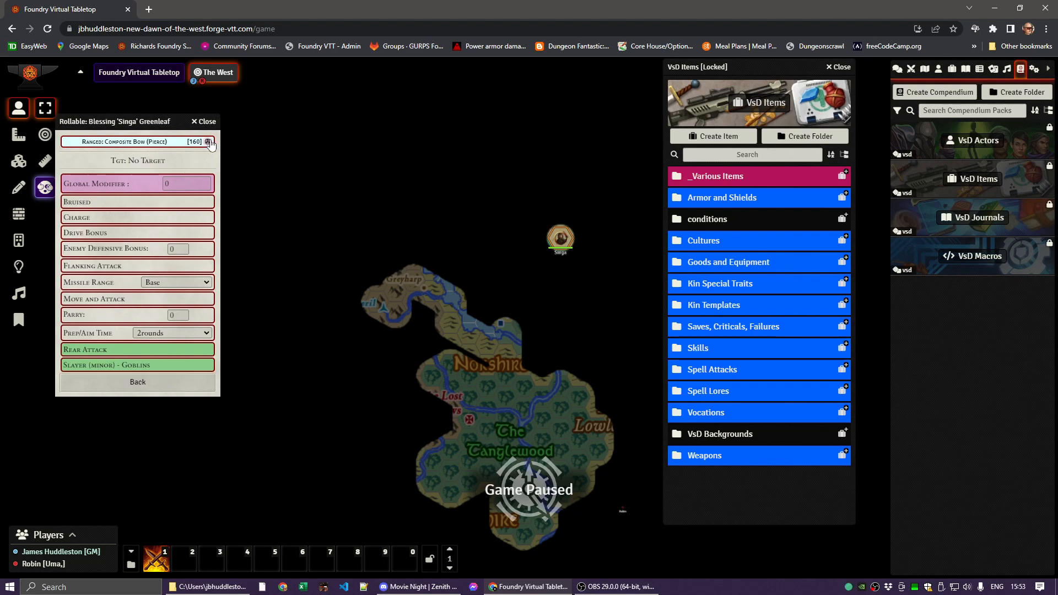
# Step: Roll the composite bow attack and send the 146-150 Light Armor result of the 7.3 Missile Attack Table to the chat log
pyautogui.click(193, 141)
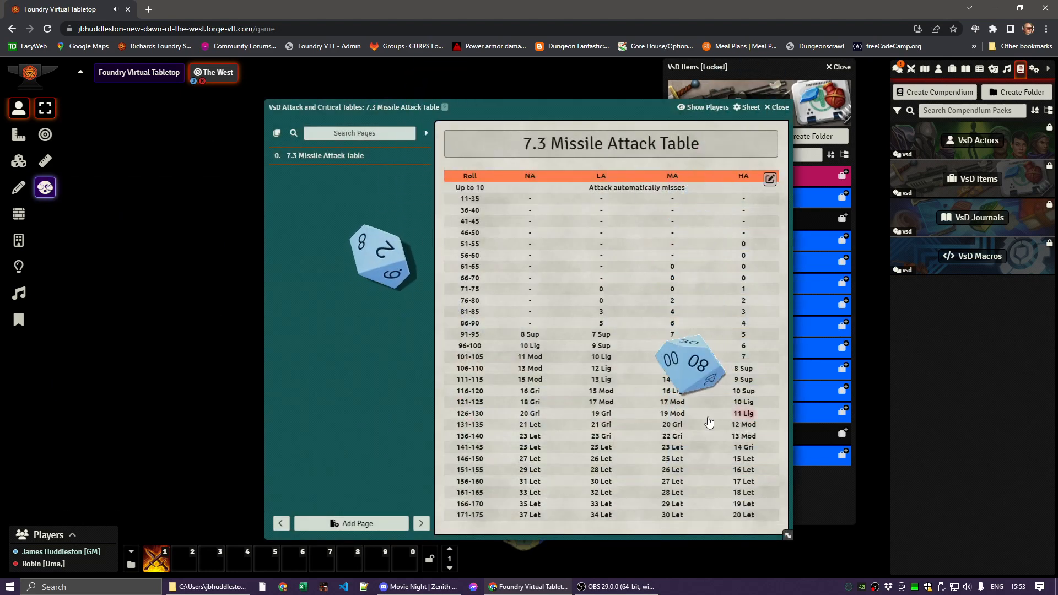
pyautogui.click(896, 69)
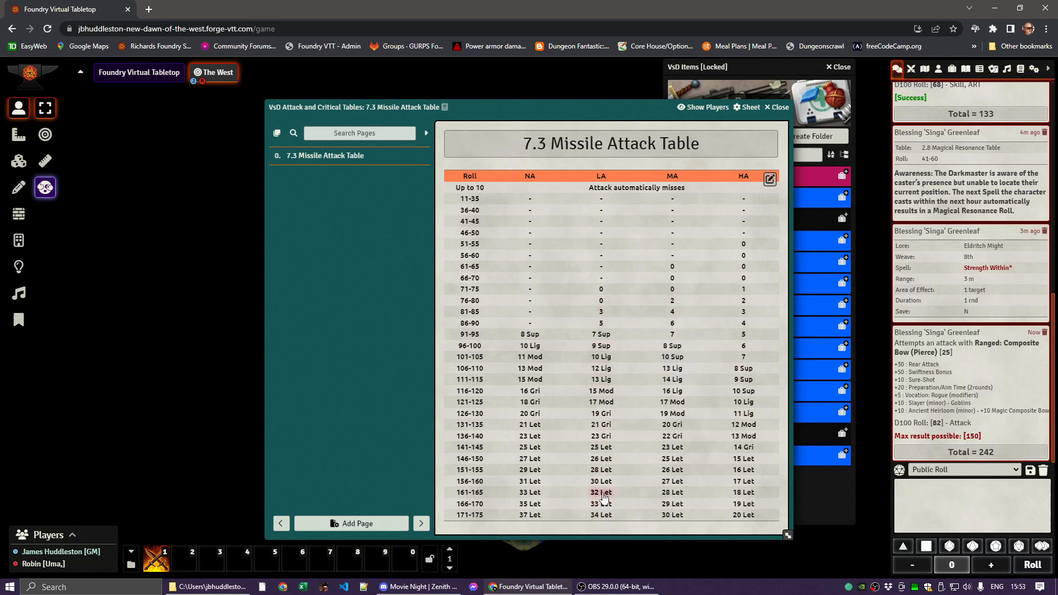
pyautogui.click(605, 458)
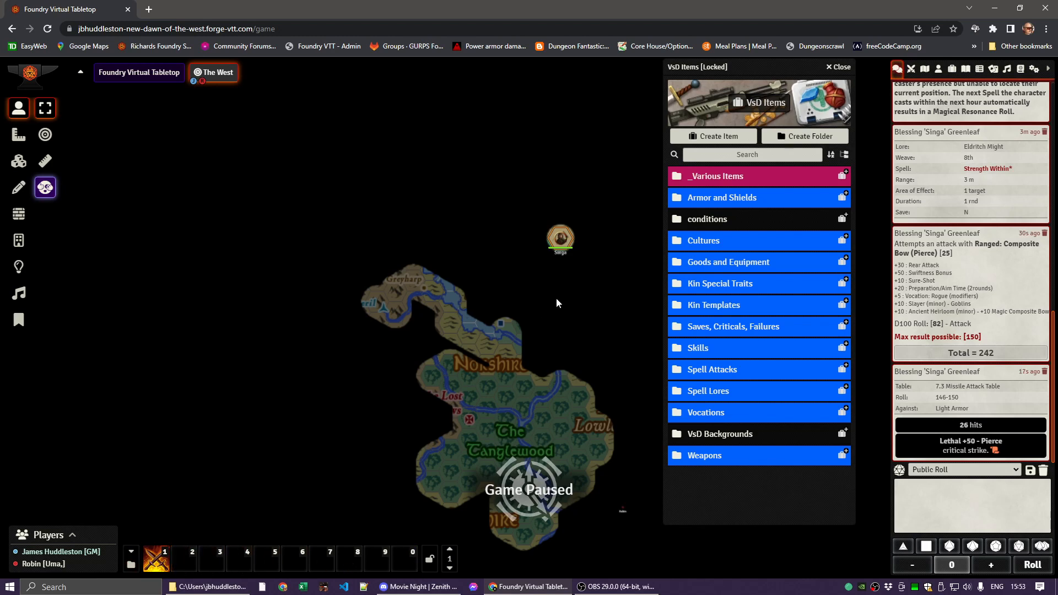
# Step: Look over the journal folders and the rollable tables directory
pyautogui.click(980, 74)
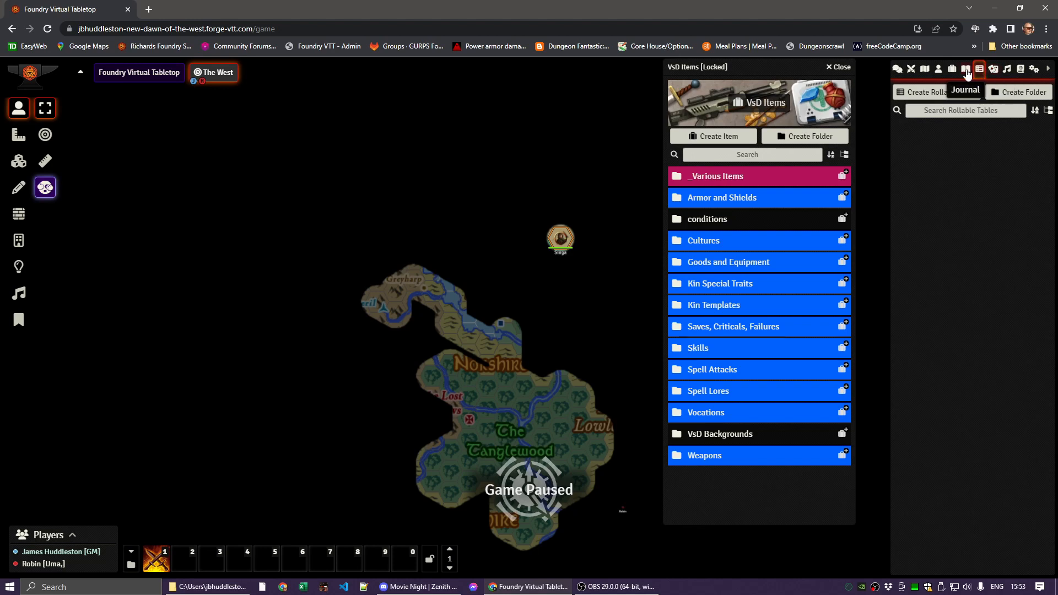
pyautogui.click(967, 72)
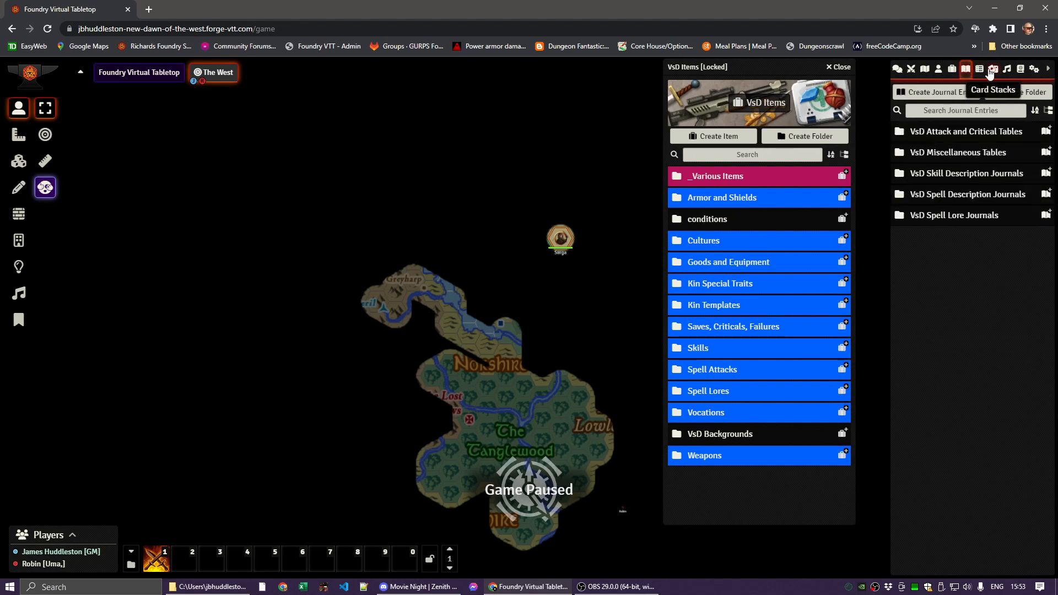
pyautogui.click(980, 70)
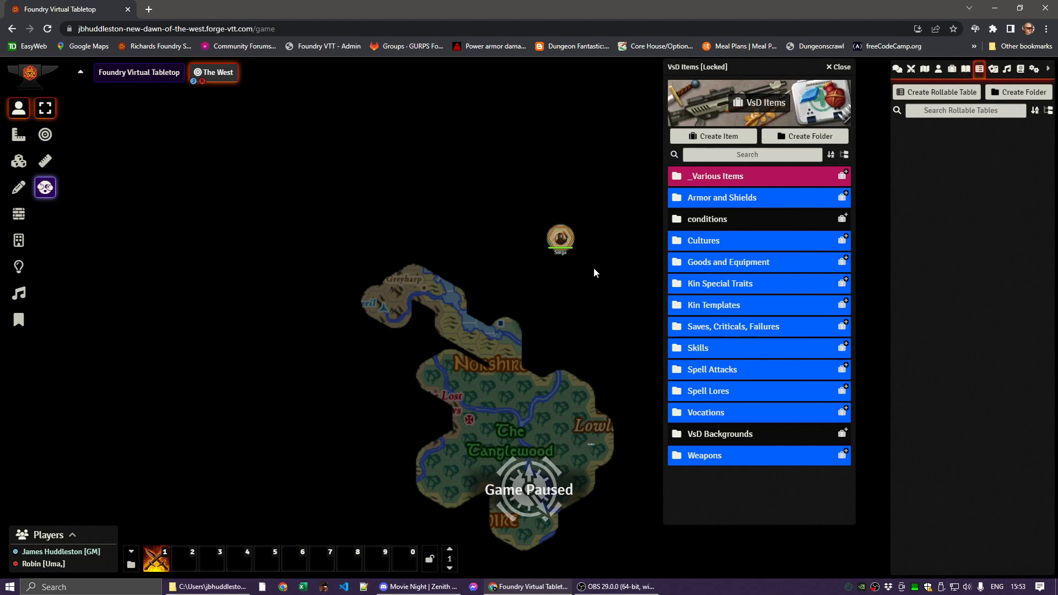
# Step: View the Combat section of the map token's character sheet, then close the sheet
pyautogui.doubleClick(561, 242)
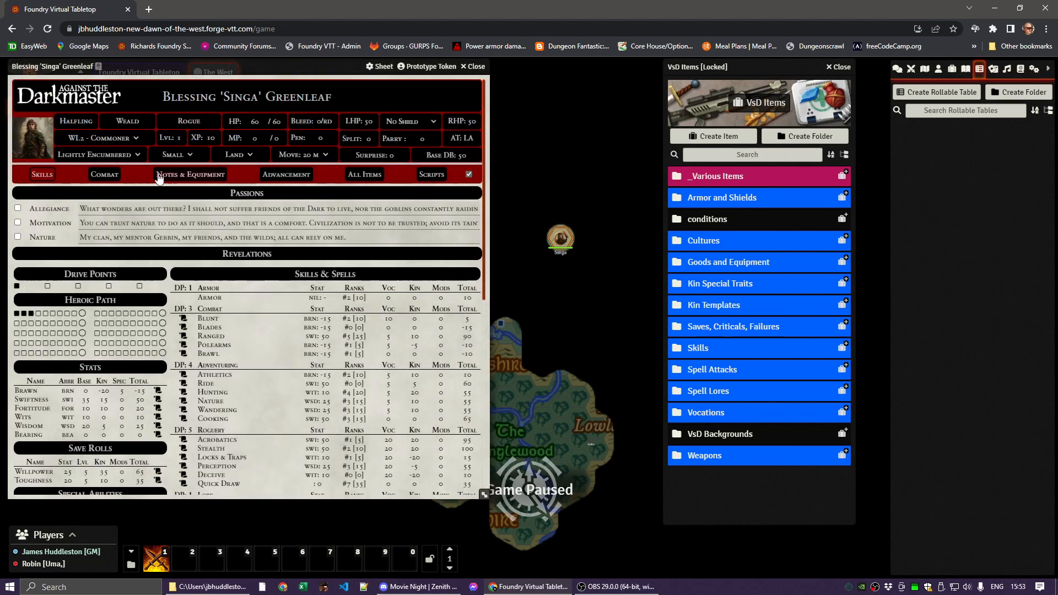
pyautogui.click(100, 176)
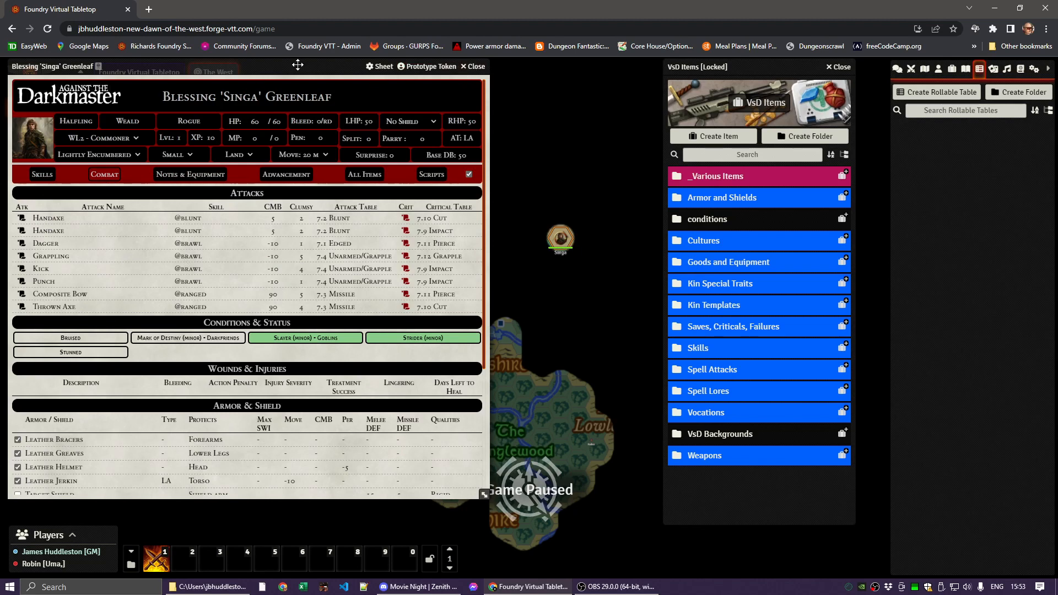
pyautogui.moveTo(299, 64); pyautogui.dragTo(361, 54)
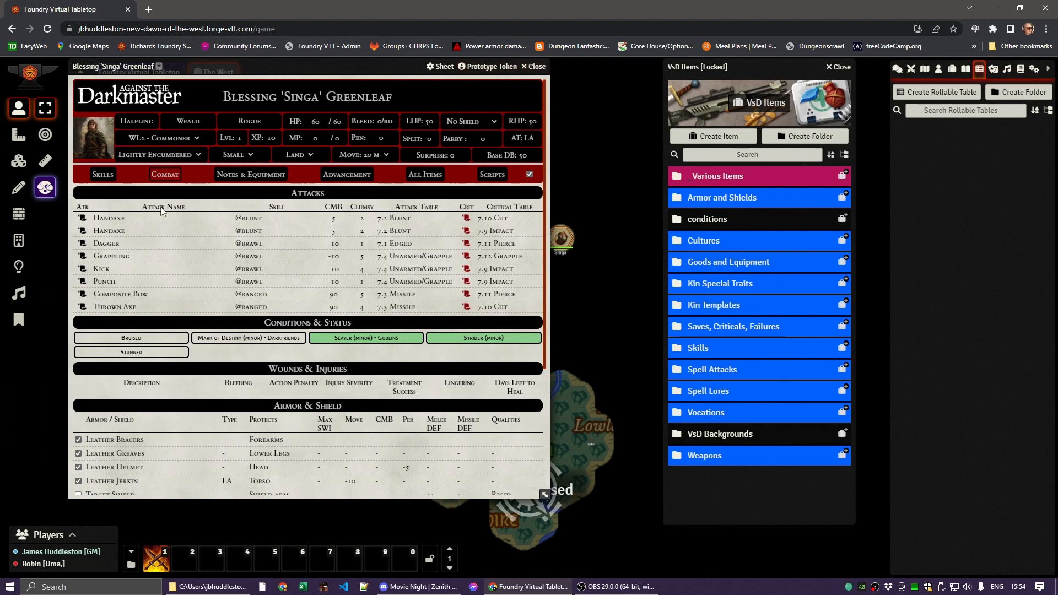
pyautogui.click(537, 66)
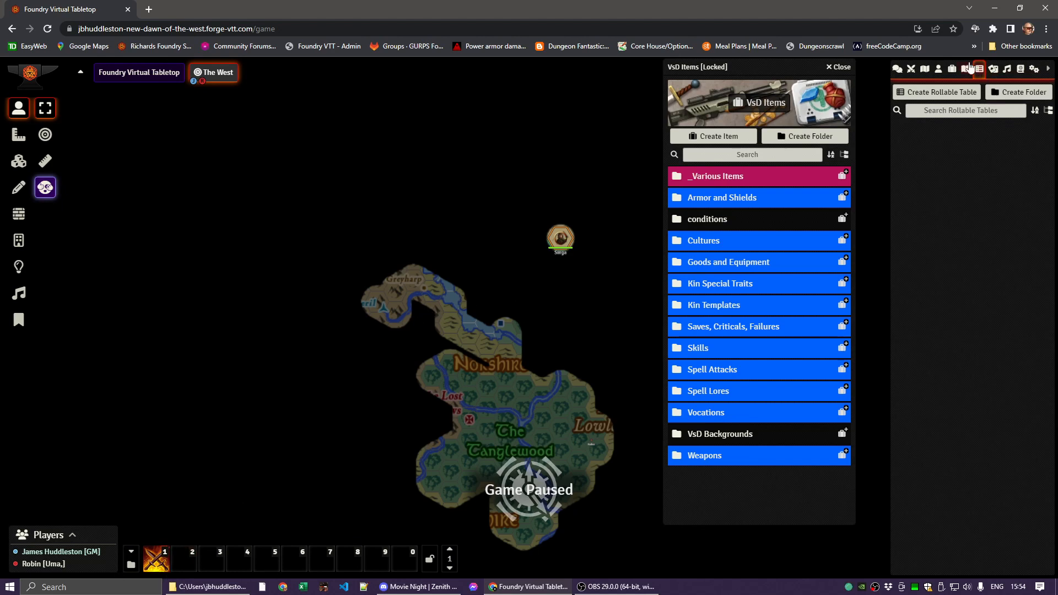
# Step: Look through the card stacks, rollable tables and playlists directories, including the user volume controls
pyautogui.click(993, 69)
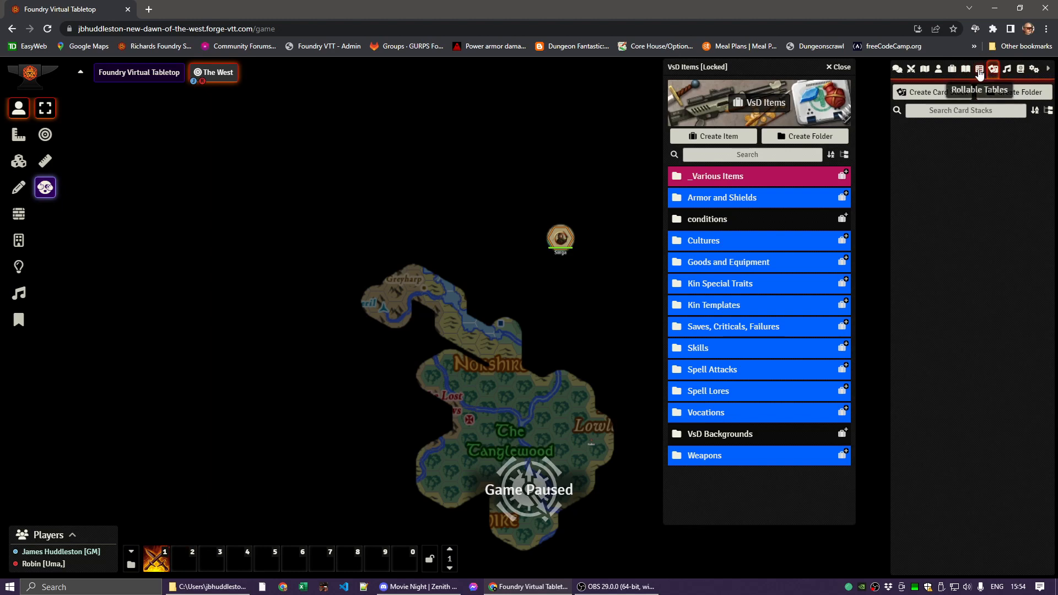
pyautogui.click(979, 68)
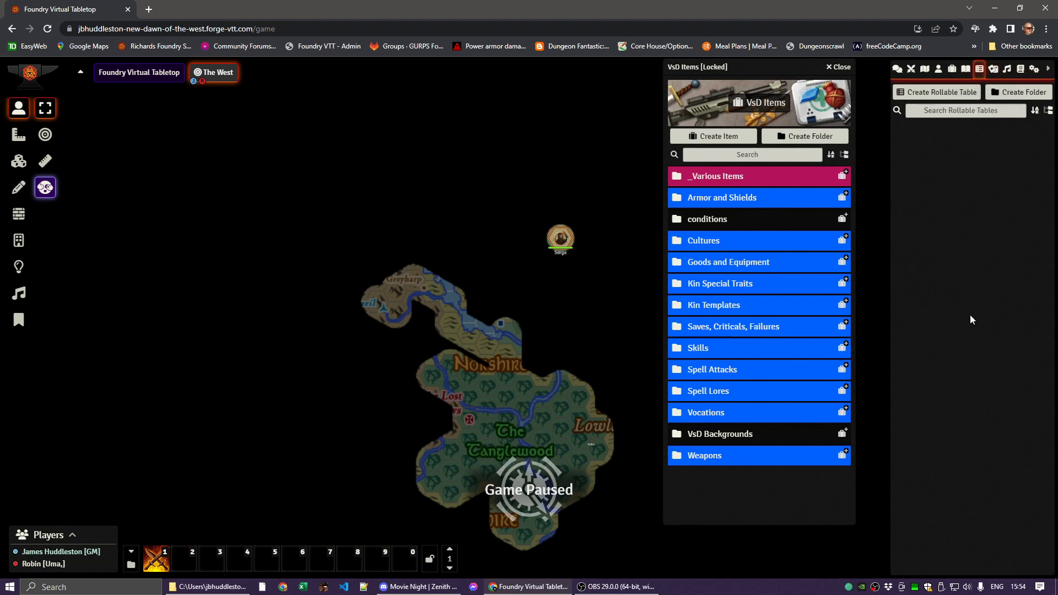
pyautogui.click(994, 70)
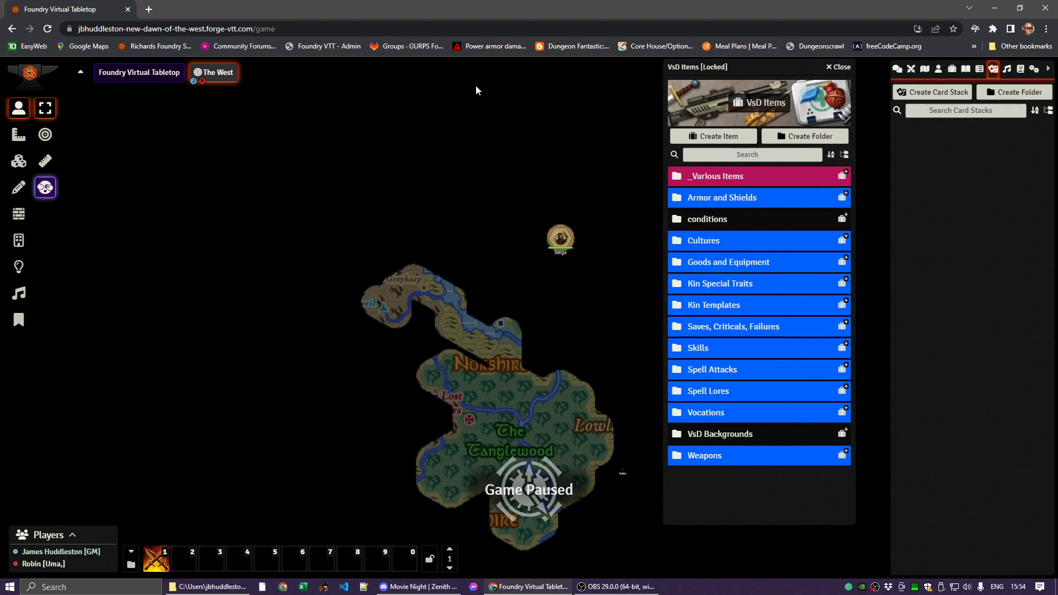
pyautogui.click(1007, 68)
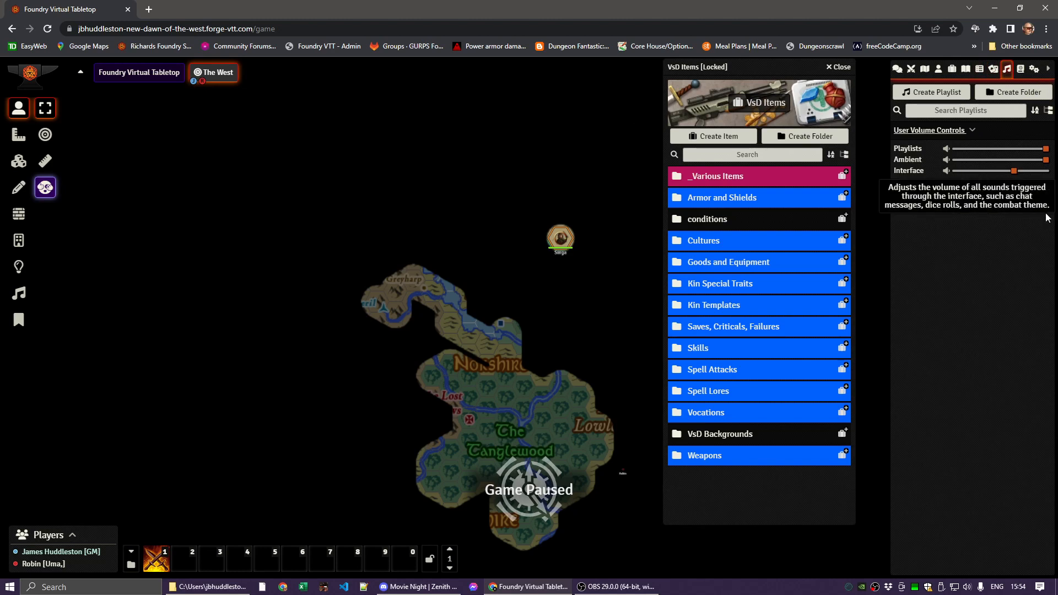
# Step: Create a new compendium named My Stuff with the Item document type
pyautogui.click(1021, 70)
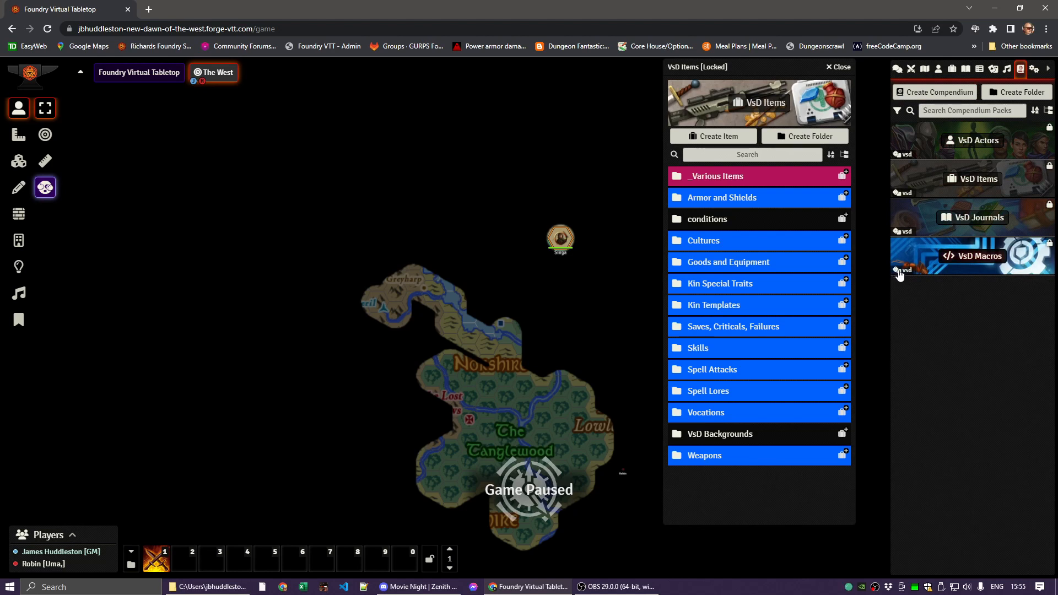
pyautogui.click(925, 92)
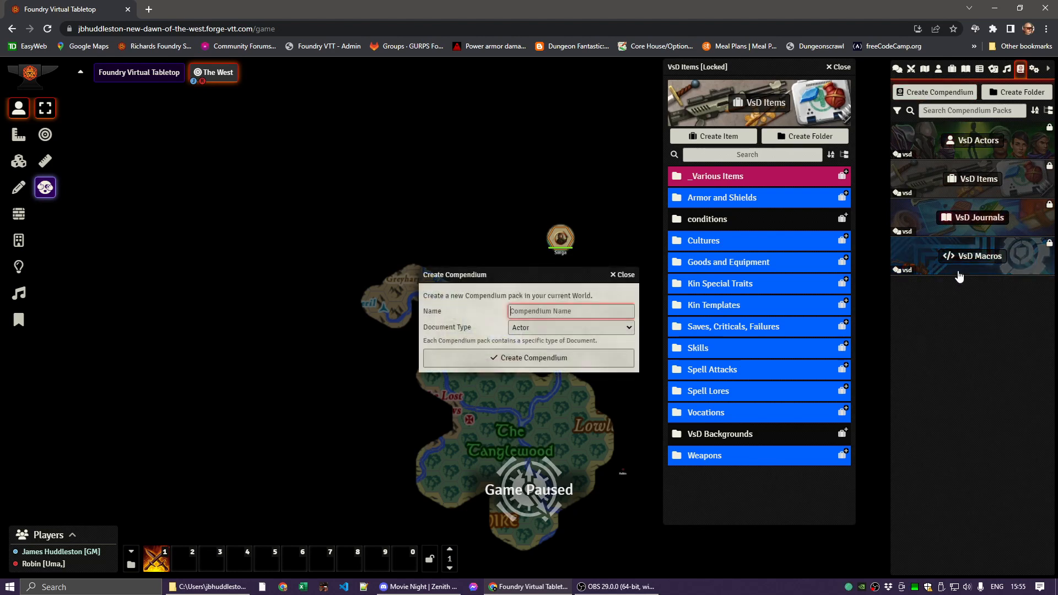
pyautogui.write('M')
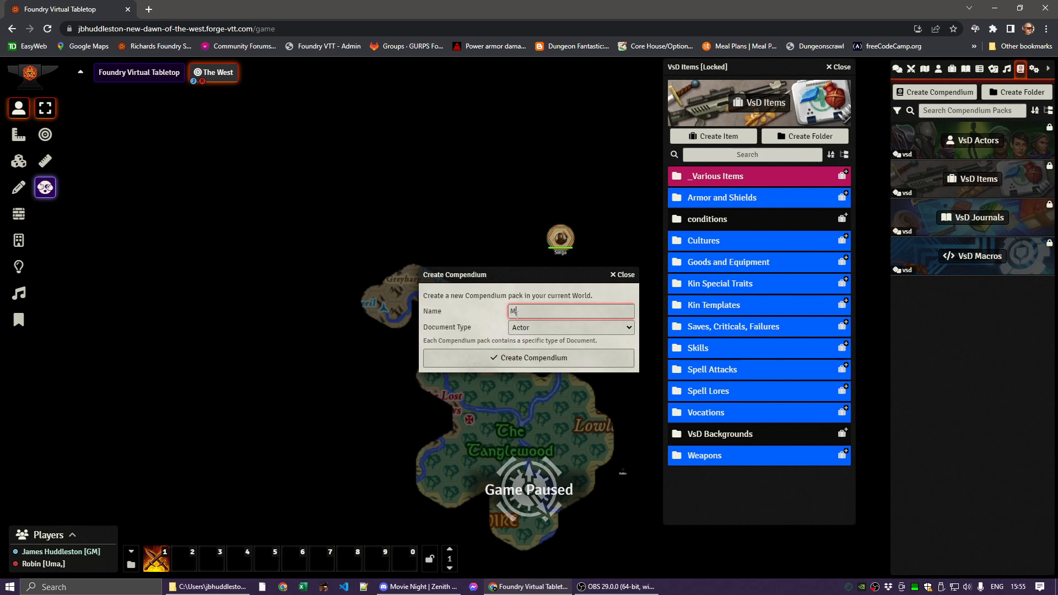
pyautogui.write('y Stuff')
pyautogui.click(513, 328)
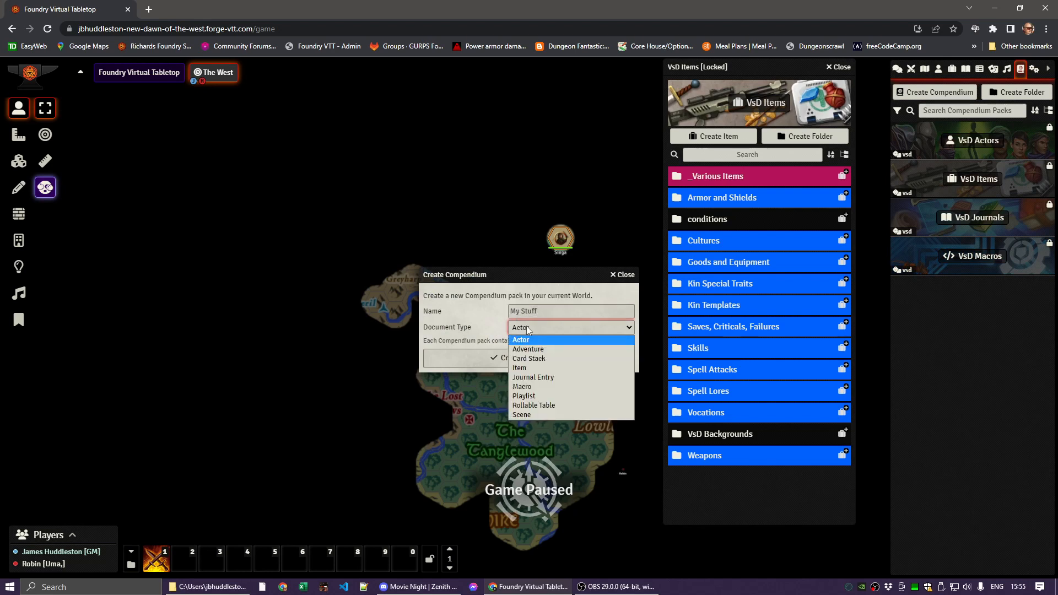
pyautogui.click(512, 367)
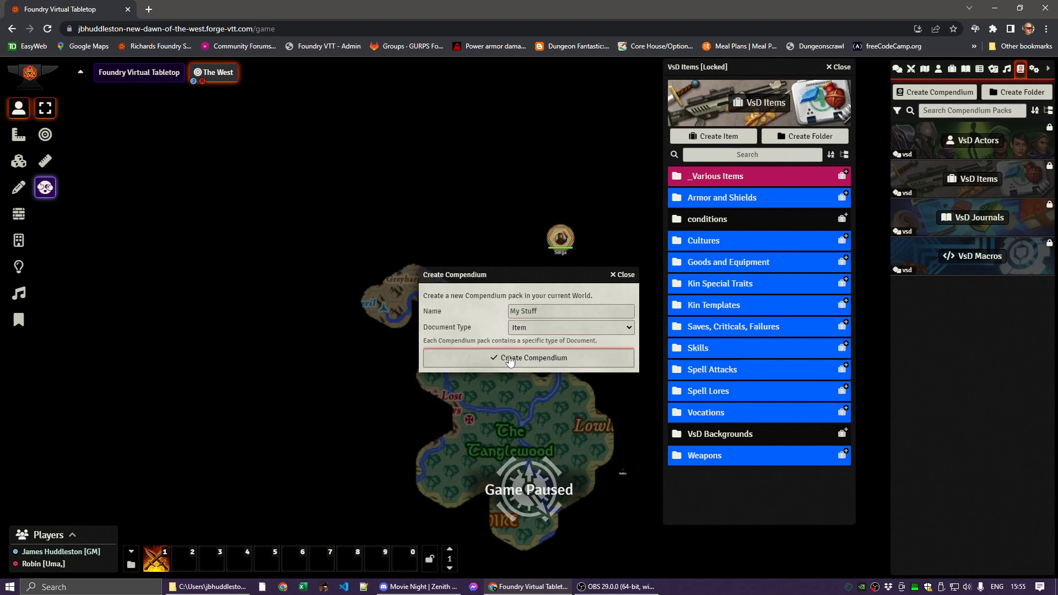
pyautogui.click(513, 357)
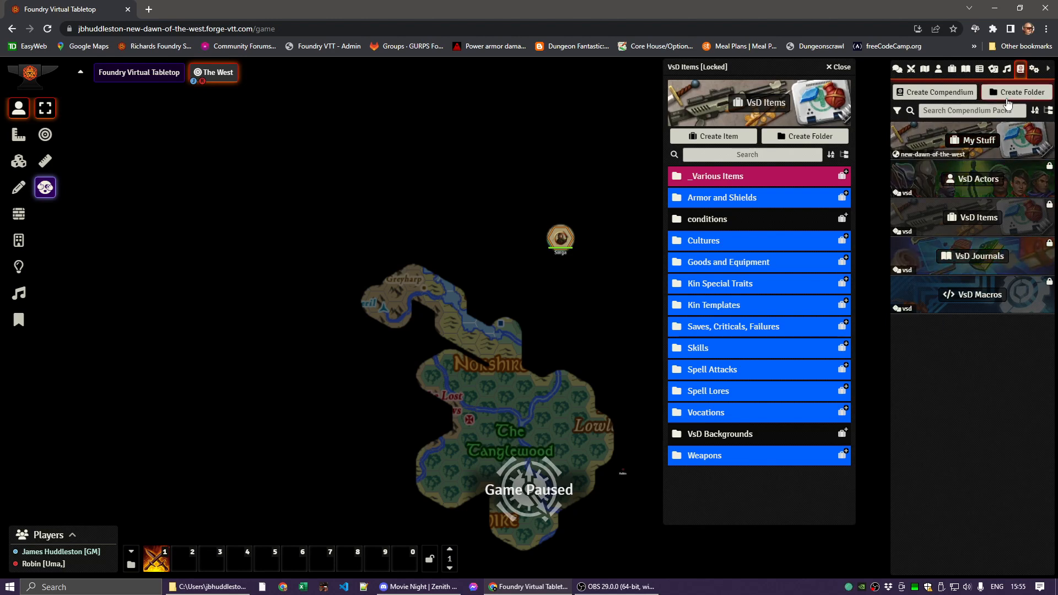
# Step: Open the game's Core settings and disable Enable Chat Bubbles and Pan to Token Speaker
pyautogui.click(1035, 71)
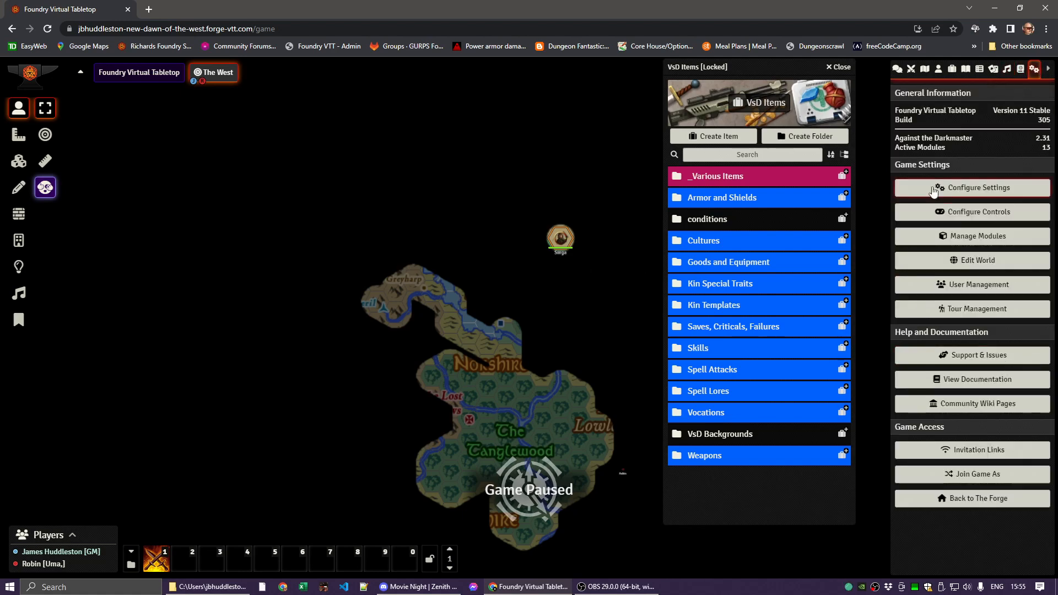
pyautogui.click(976, 190)
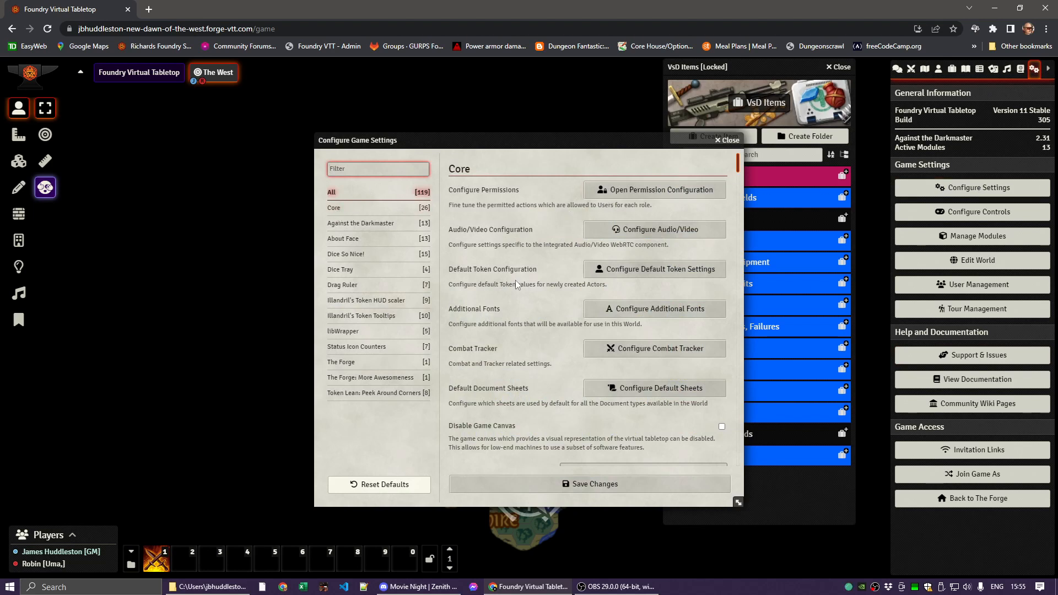
pyautogui.click(336, 211)
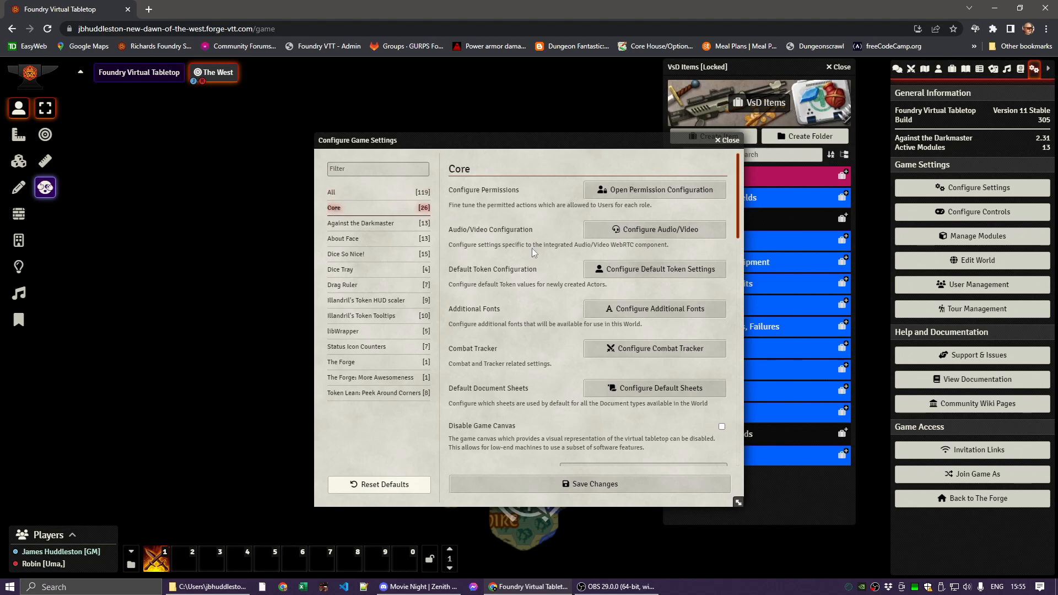
pyautogui.scroll(-3, 533, 249)
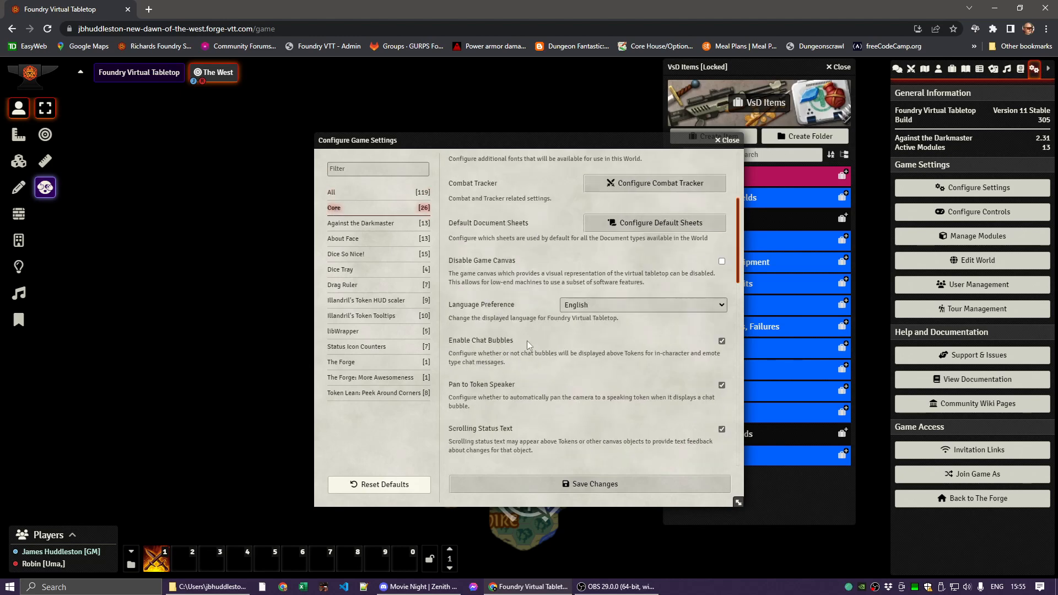
pyautogui.click(721, 341)
pyautogui.scroll(-2, 675, 378)
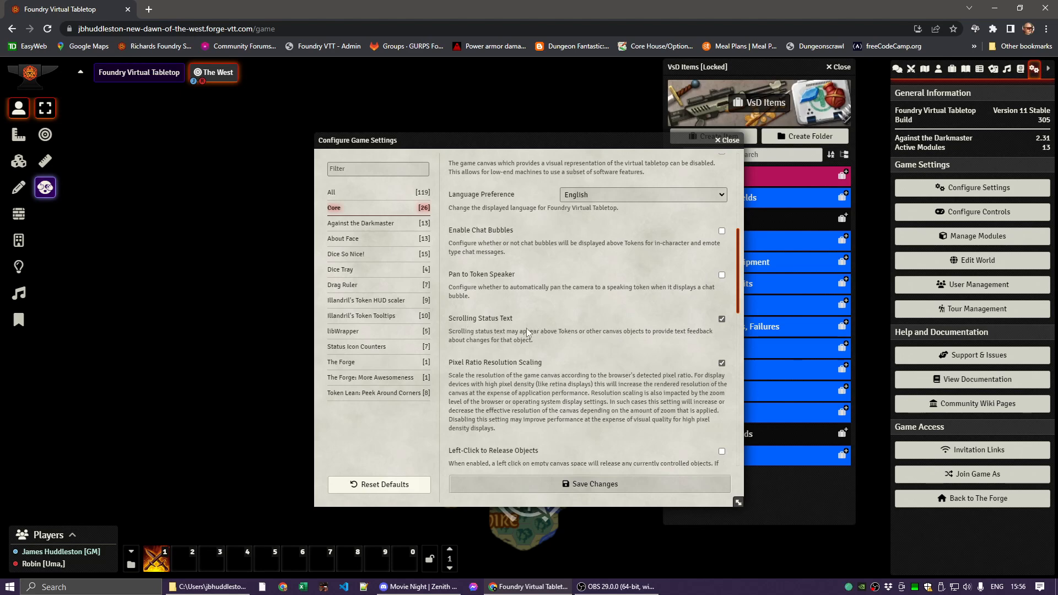
# Step: Enable Left-Click to Release Objects and set Performance Mode to Medium in the Core settings
pyautogui.scroll(-2, 556, 329)
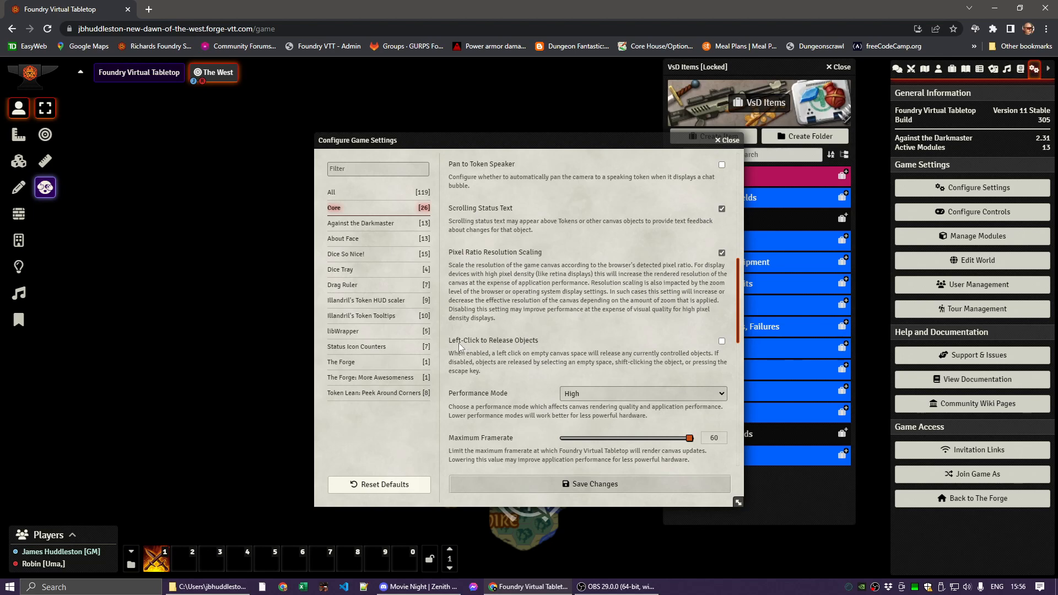
pyautogui.click(722, 342)
pyautogui.scroll(-1, 498, 349)
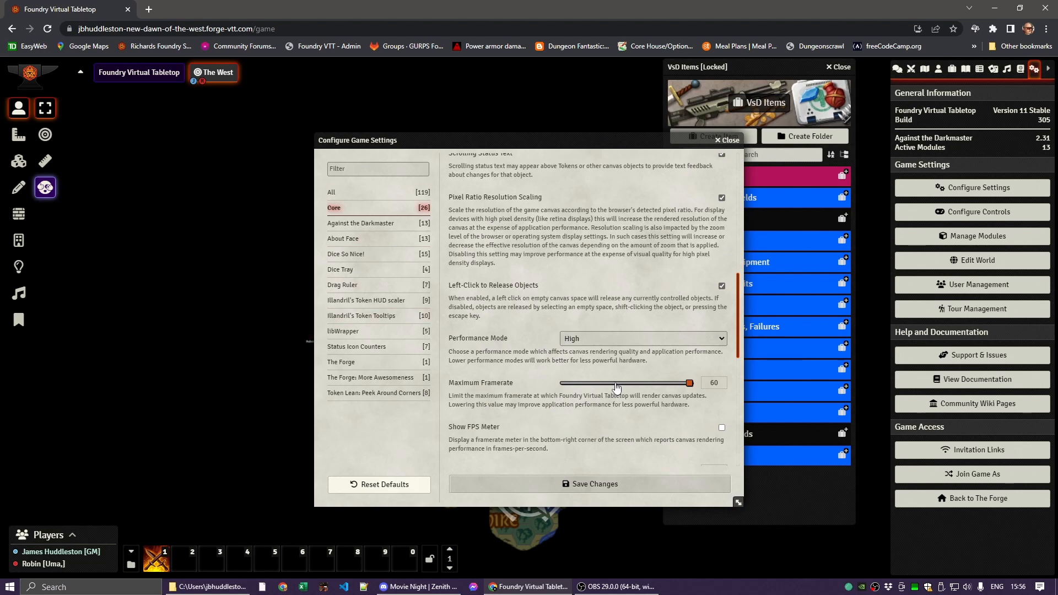
pyautogui.click(580, 338)
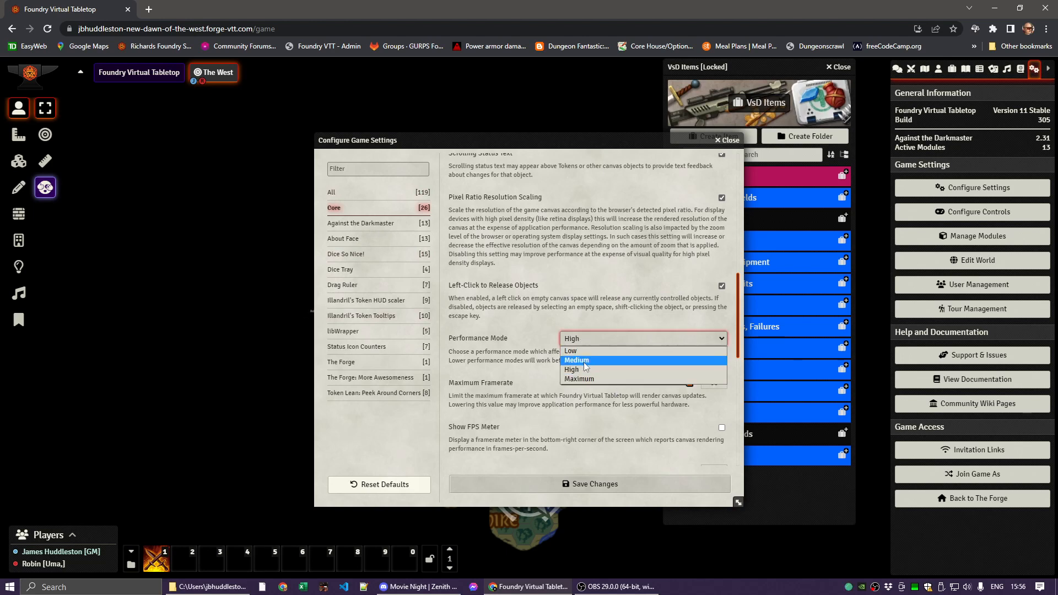
pyautogui.click(583, 359)
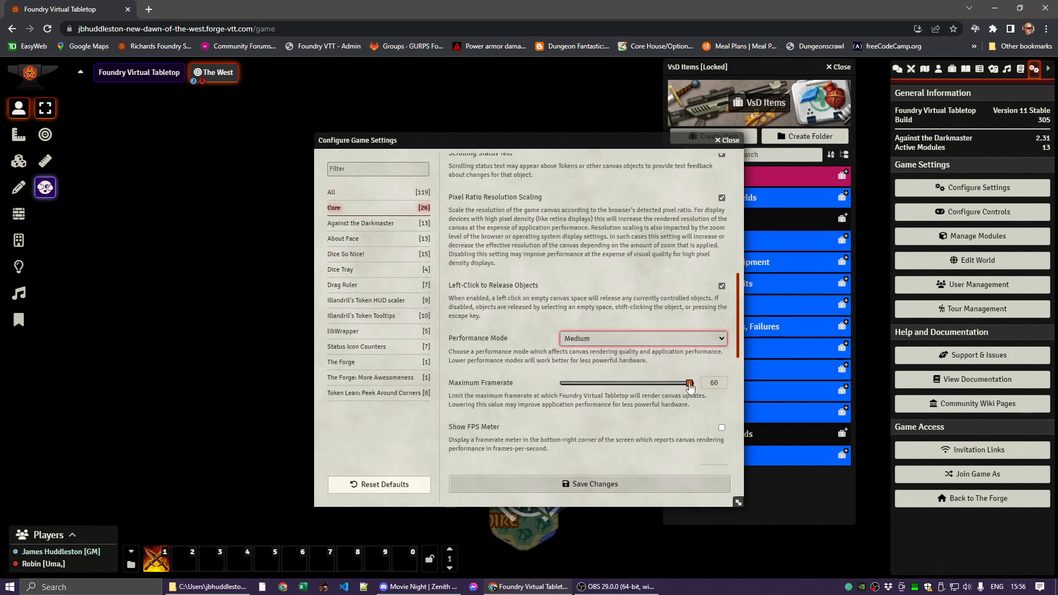
# Step: Set the Maximum Framerate to 30 and enable Show FPS Meter in the Core settings
pyautogui.moveTo(688, 383); pyautogui.dragTo(616, 387)
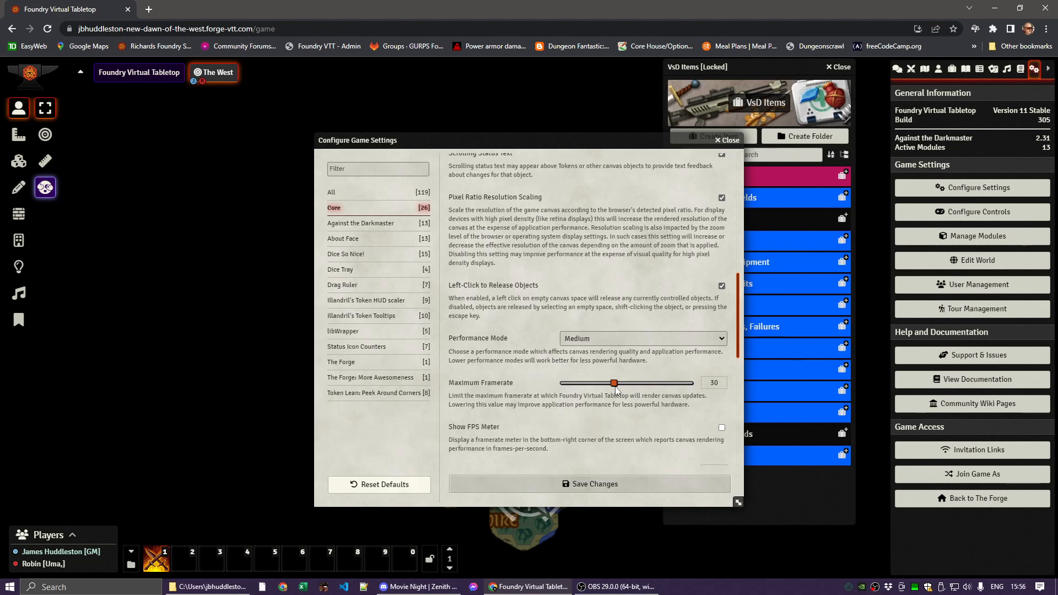
pyautogui.click(722, 429)
pyautogui.scroll(-2, 499, 384)
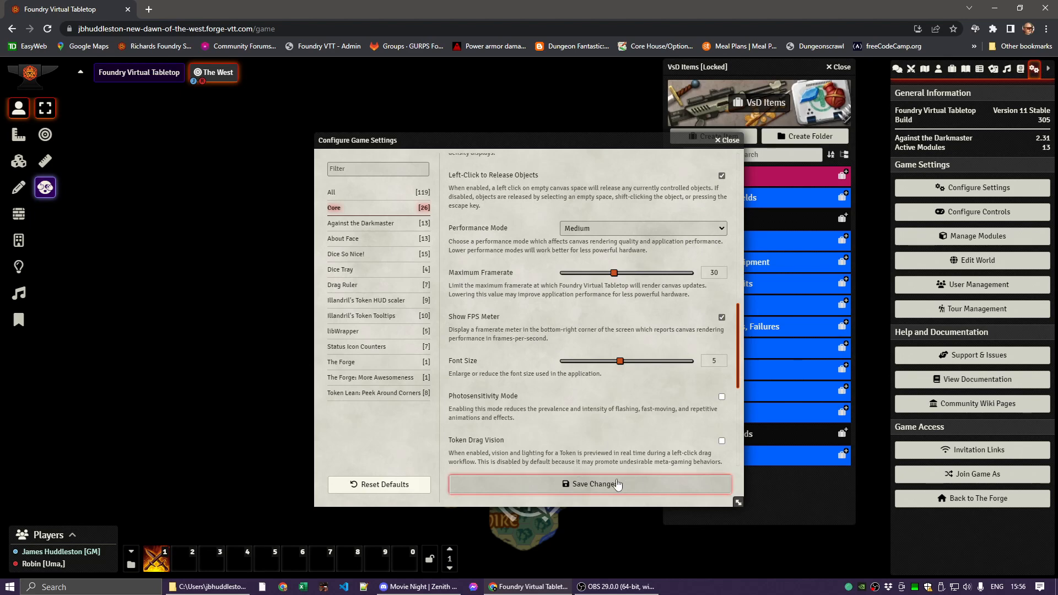
# Step: Save the Core settings and review the Against the Darkmaster system settings down to Narrative Tools Left-Justify
pyautogui.click(585, 485)
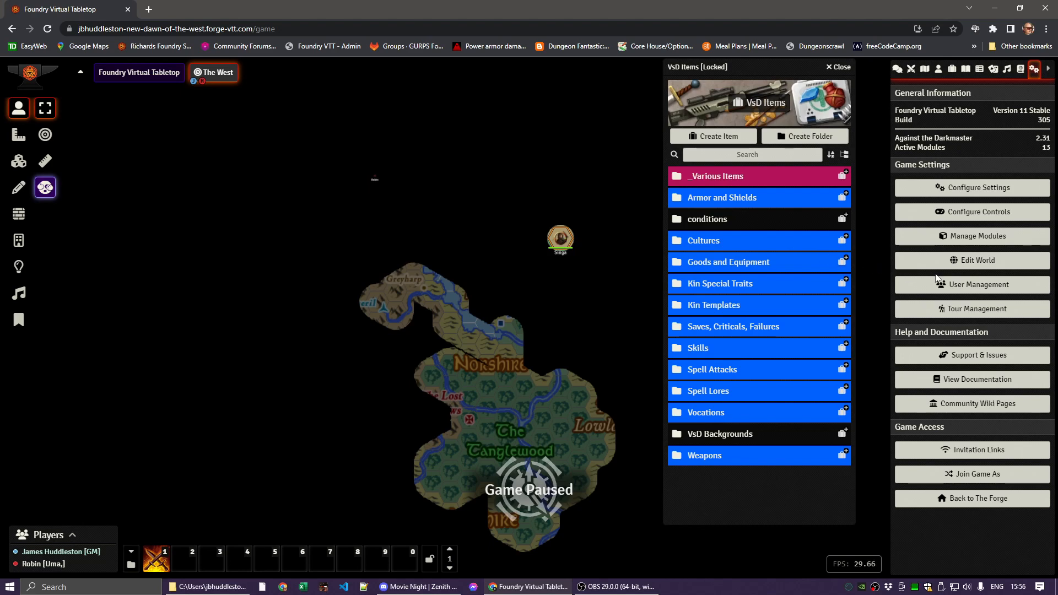
pyautogui.click(966, 190)
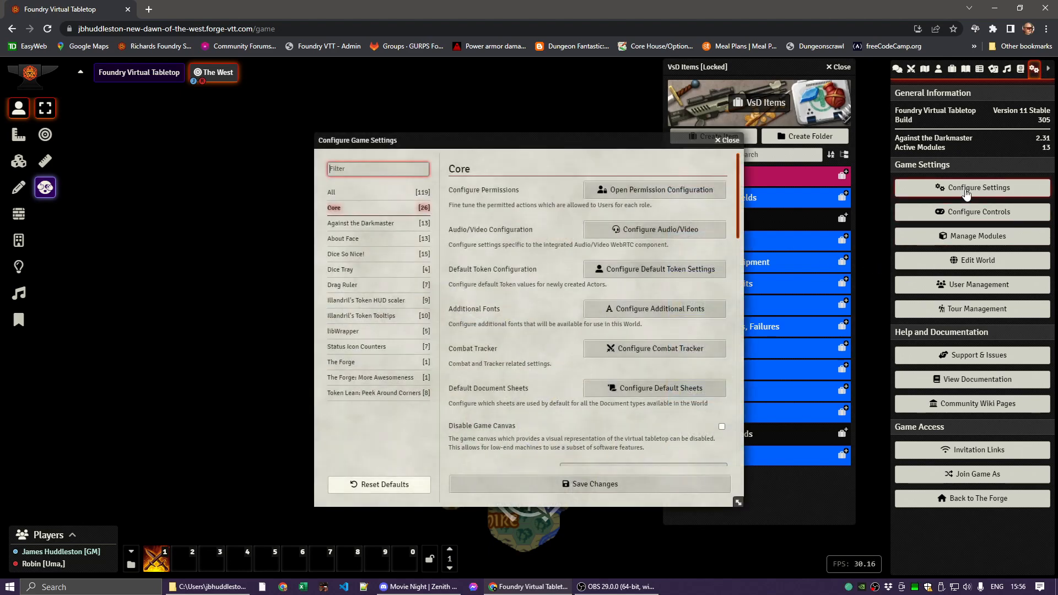
pyautogui.click(359, 226)
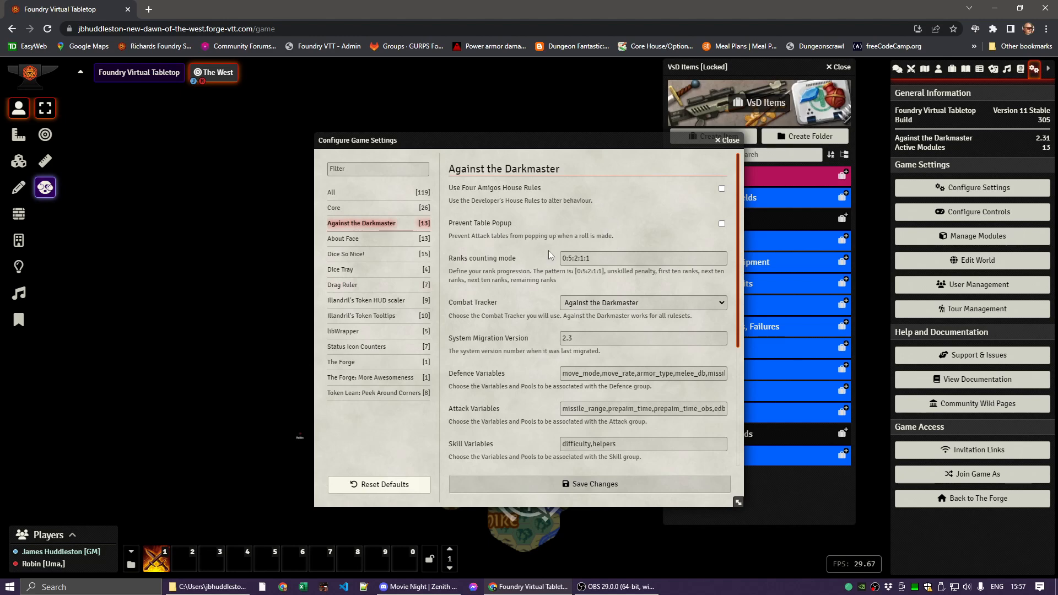
pyautogui.scroll(-1, 523, 276)
pyautogui.scroll(1, 523, 277)
pyautogui.scroll(-2, 500, 408)
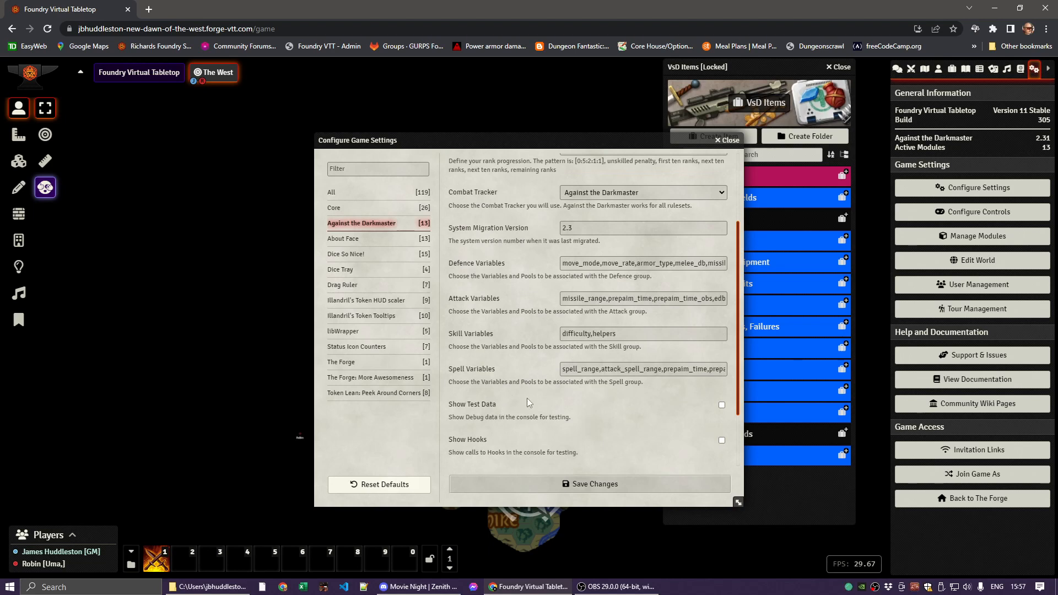
pyautogui.scroll(-2, 512, 391)
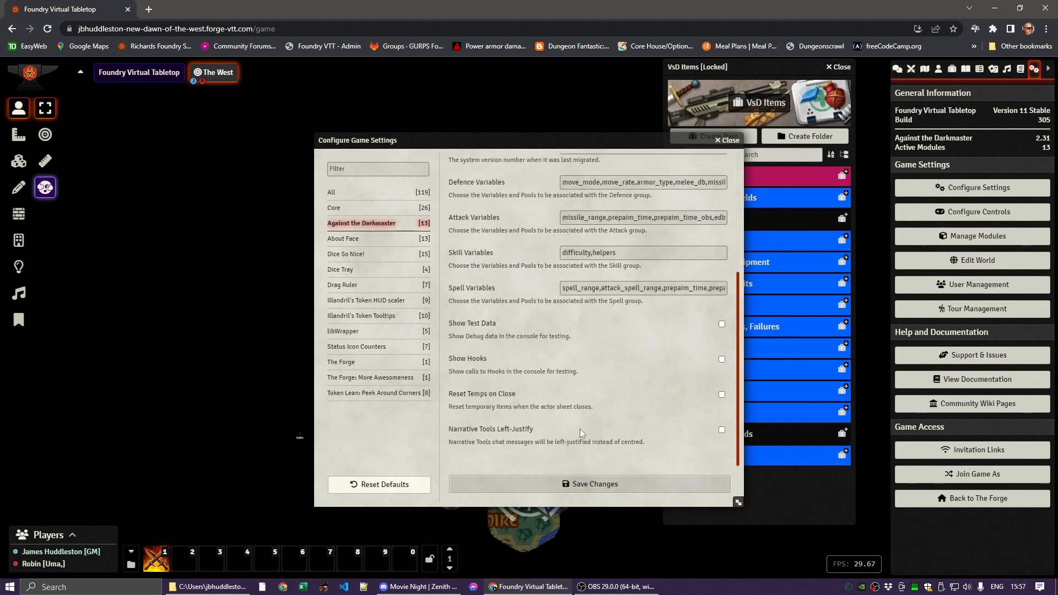
pyautogui.click(585, 485)
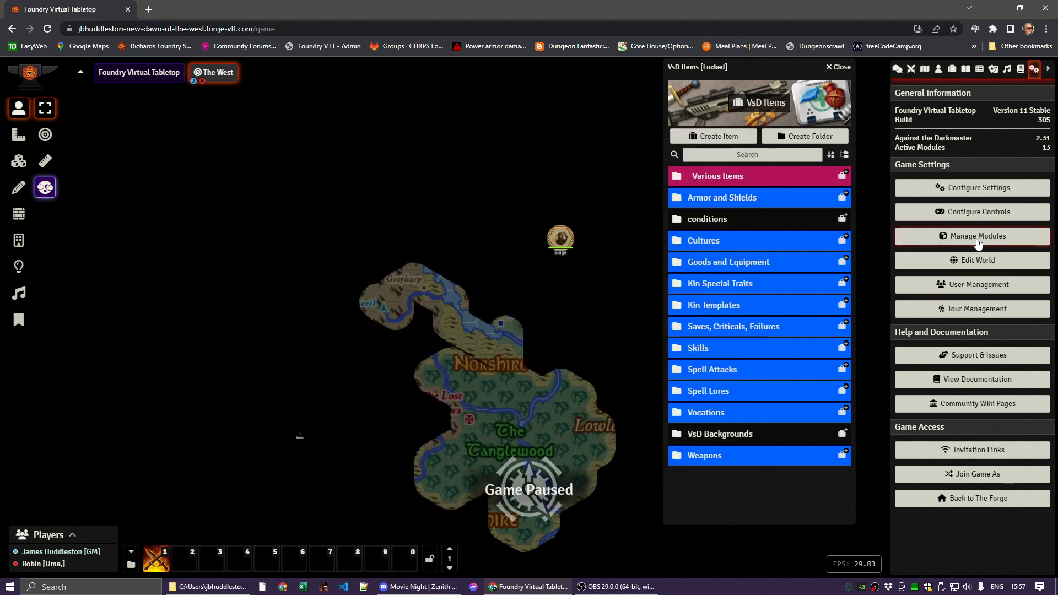
# Step: Open Tour Management to view the available Core and Dice So Nice! tours, and close it
pyautogui.click(987, 188)
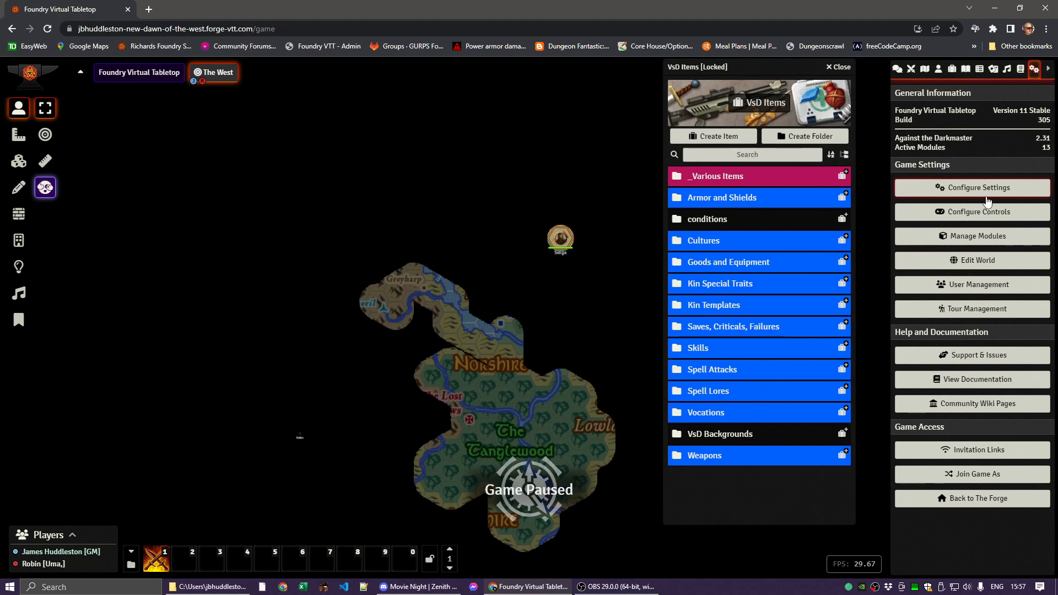
pyautogui.click(964, 309)
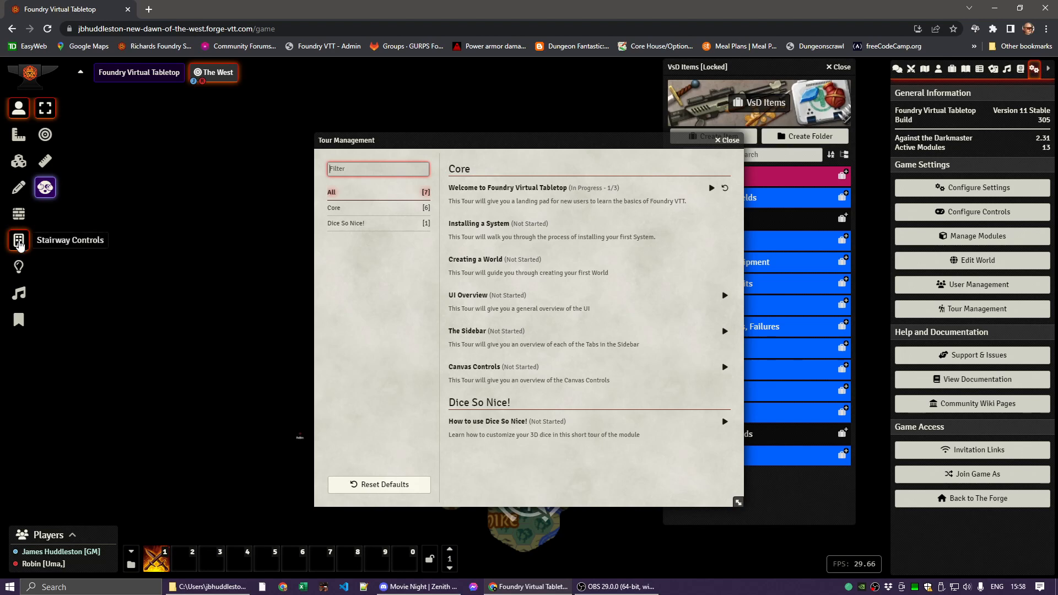
pyautogui.click(728, 140)
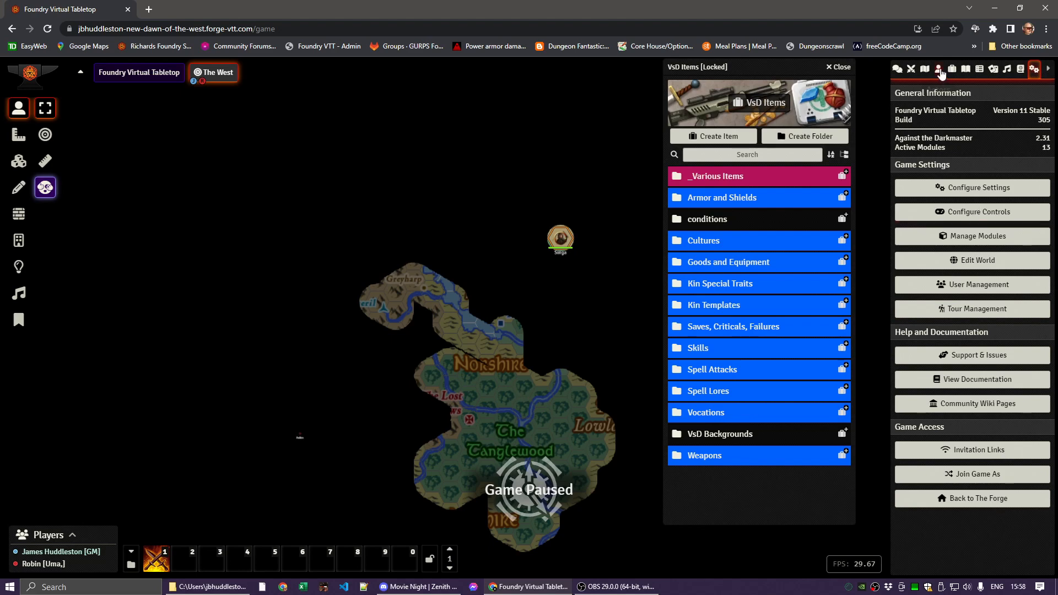
# Step: Open the actor sheet of Blessing 'Singa' Greenleaf, move it aside and show its Skills page
pyautogui.click(938, 71)
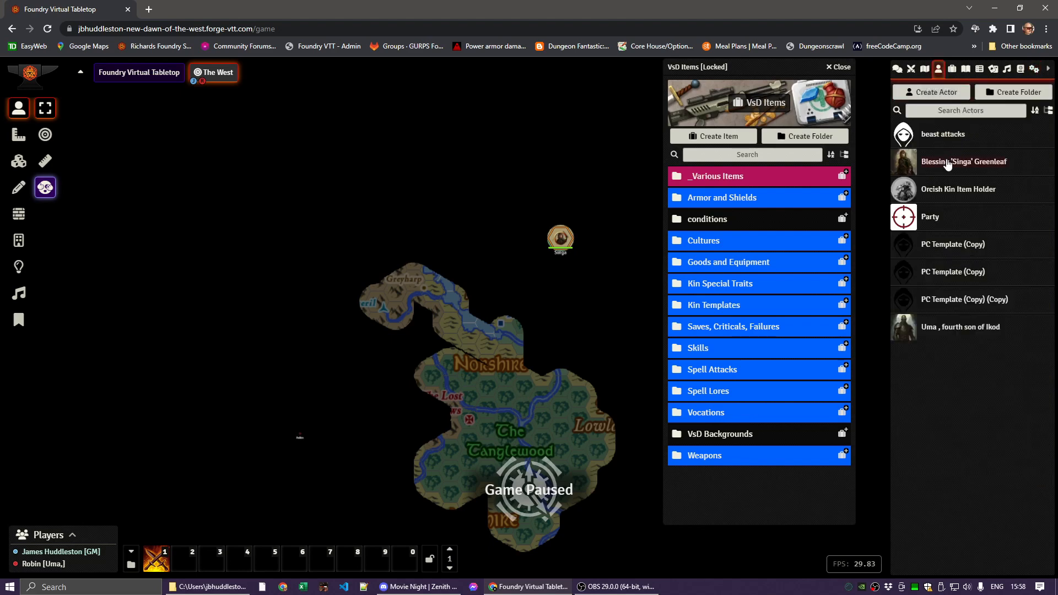
pyautogui.click(947, 163)
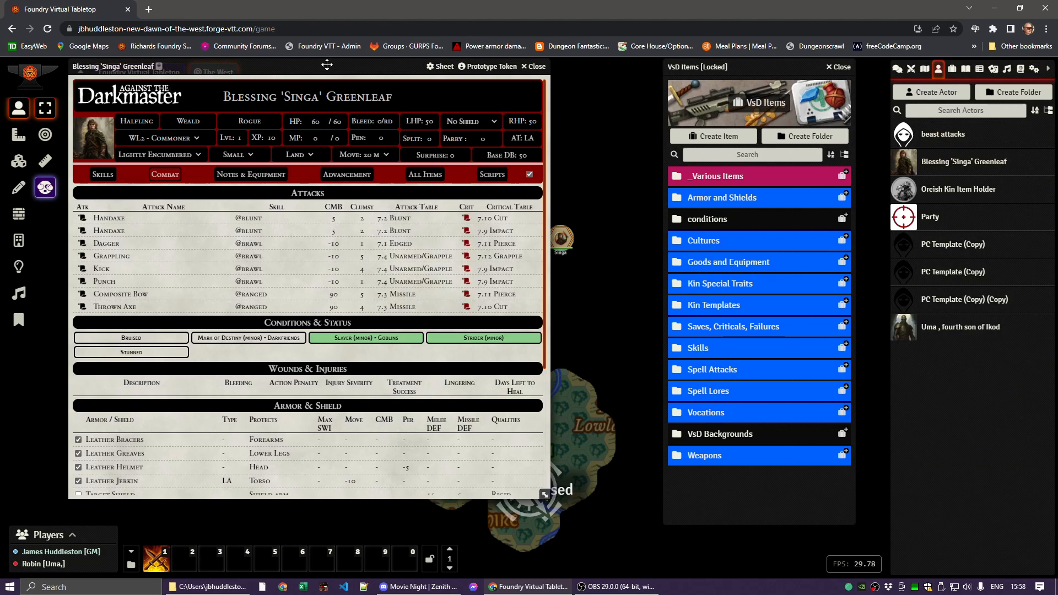
pyautogui.moveTo(327, 65); pyautogui.dragTo(260, 65)
pyautogui.click(36, 175)
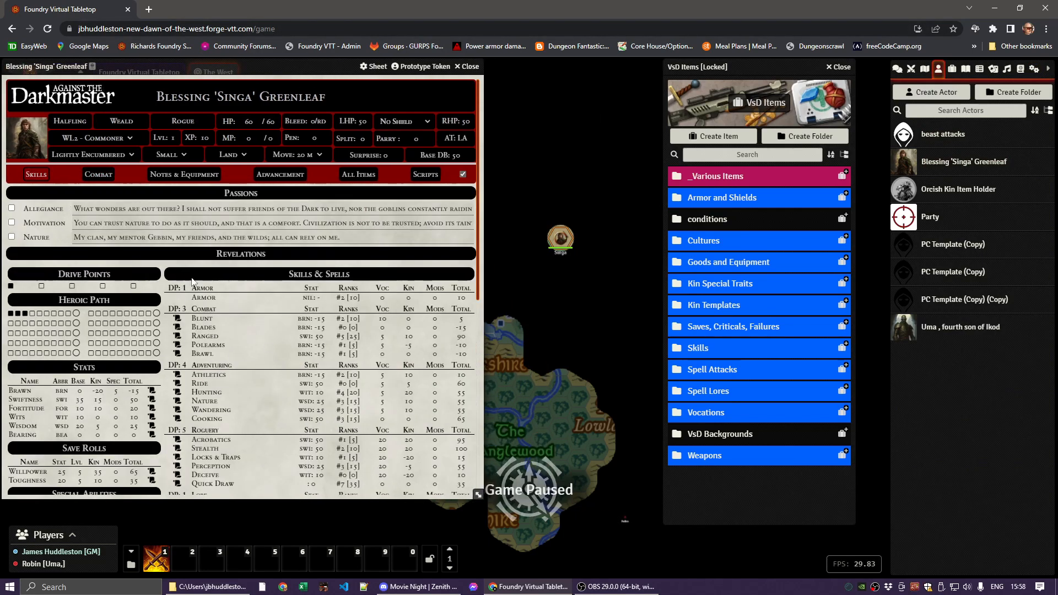
# Step: Set Singa's sheet type to Default Sheet and save the sheet configuration
pyautogui.click(377, 68)
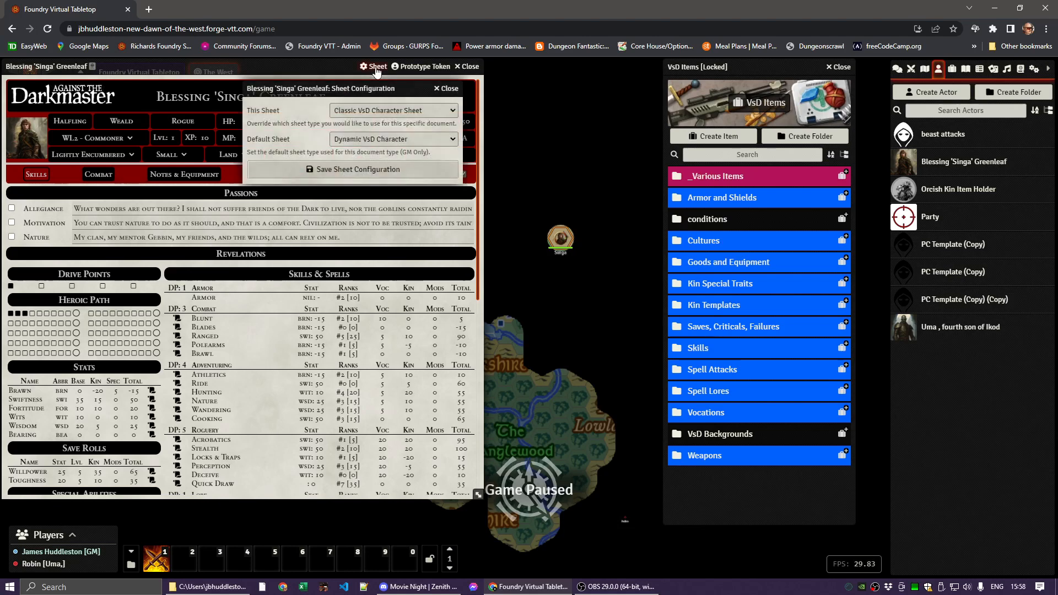
pyautogui.click(357, 112)
pyautogui.click(353, 122)
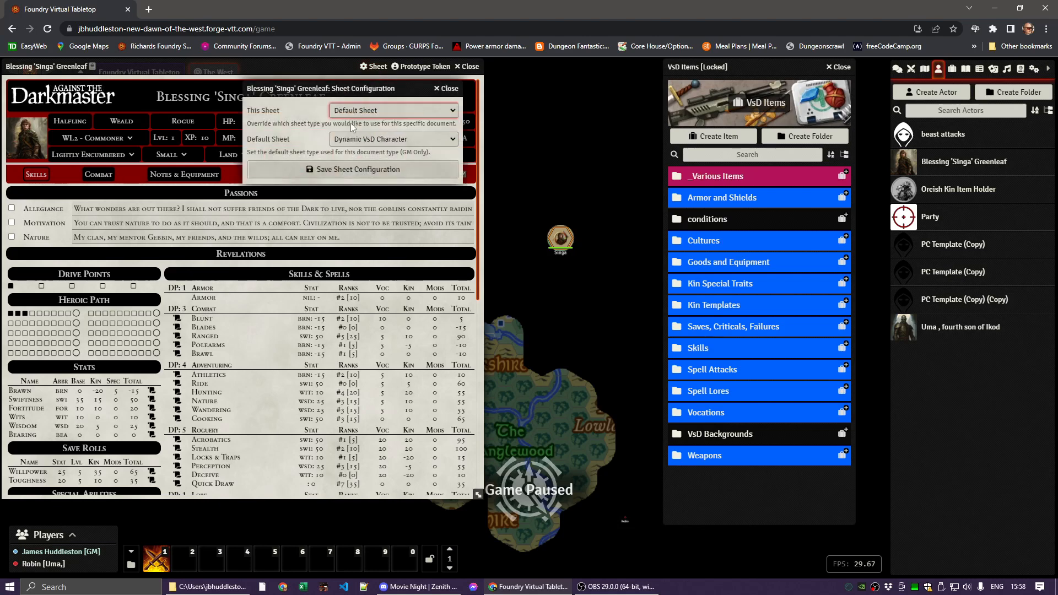
pyautogui.click(336, 170)
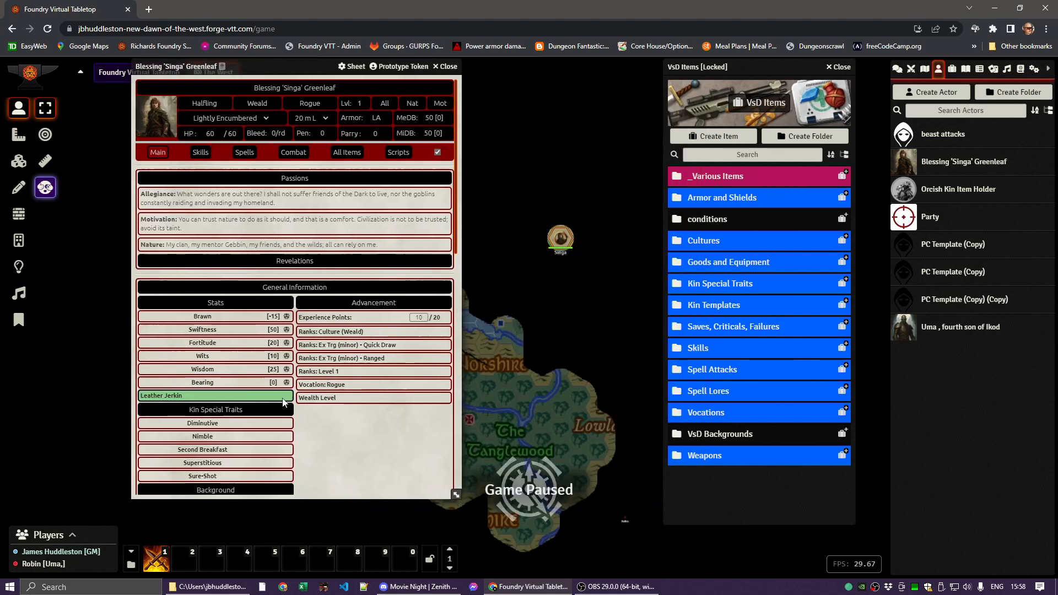
# Step: Review the Main page of Singa's dynamic sheet, from passions and stats through the background and biography
pyautogui.scroll(-3, 299, 334)
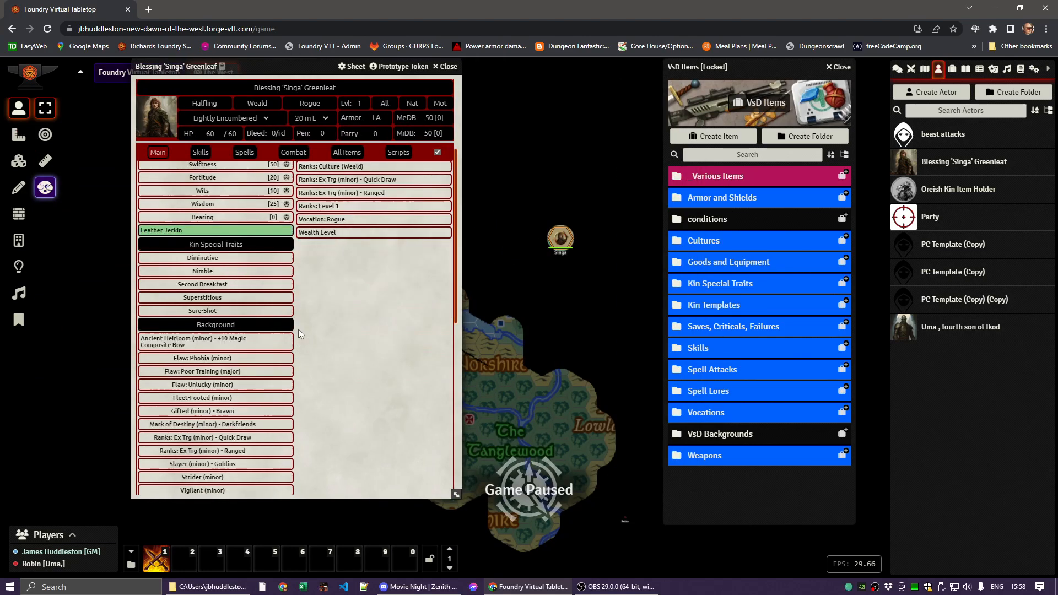
pyautogui.scroll(-6, 299, 333)
pyautogui.scroll(-3, 299, 334)
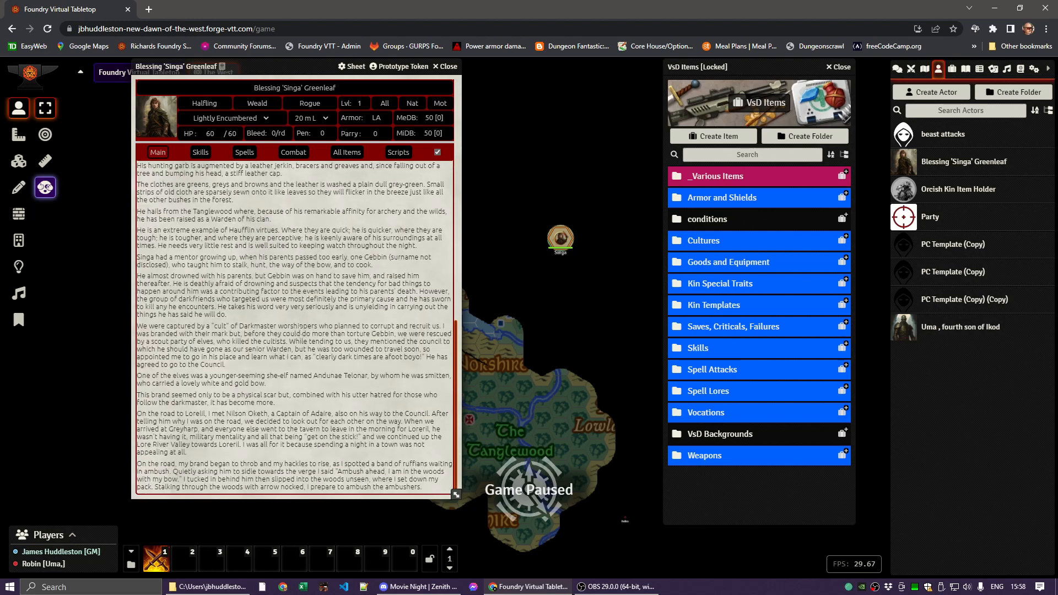
pyautogui.scroll(10, 287, 319)
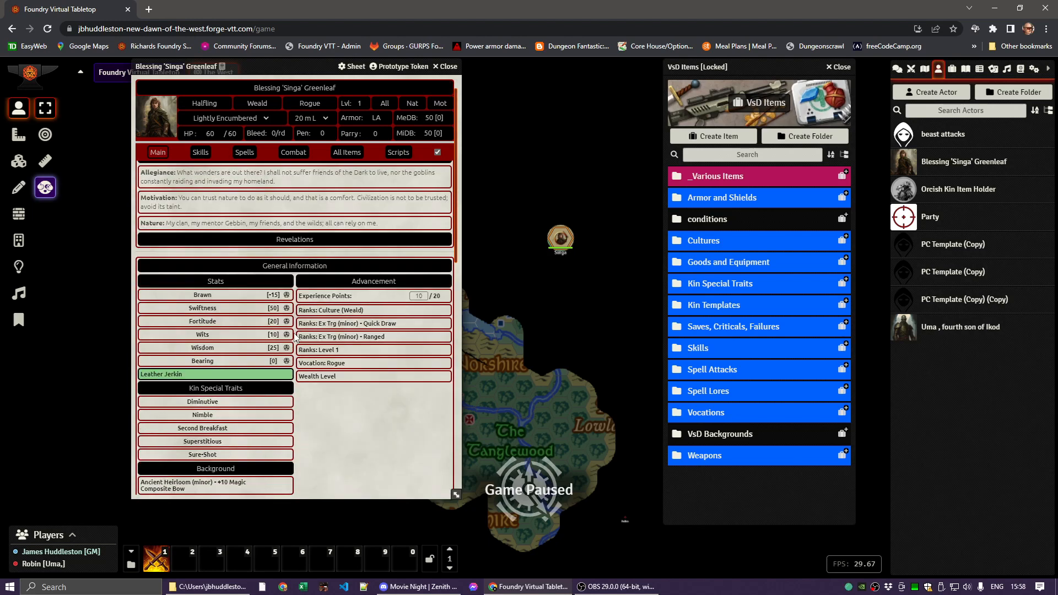
# Step: Look through the Skills, Spells and Combat pages of Singa's dynamic sheet
pyautogui.click(201, 153)
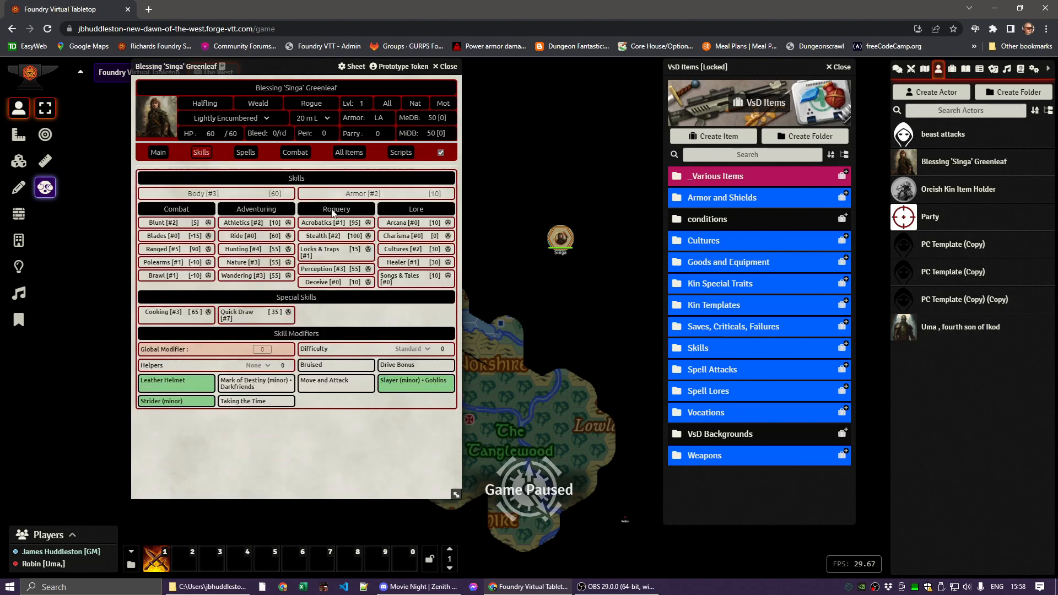
pyautogui.click(246, 153)
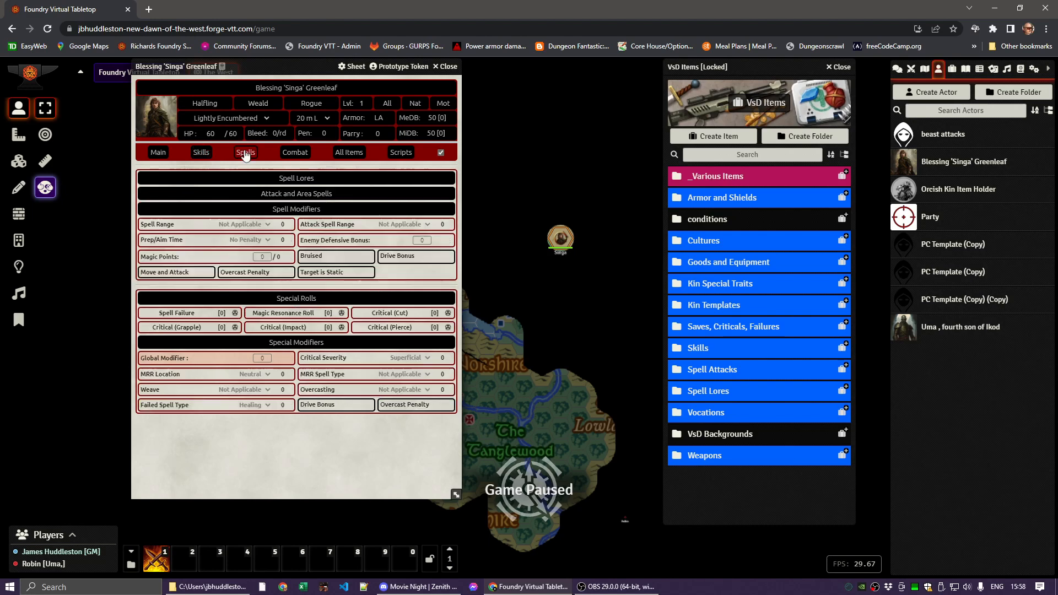
pyautogui.click(295, 154)
pyautogui.scroll(-4, 340, 208)
pyautogui.scroll(4, 336, 208)
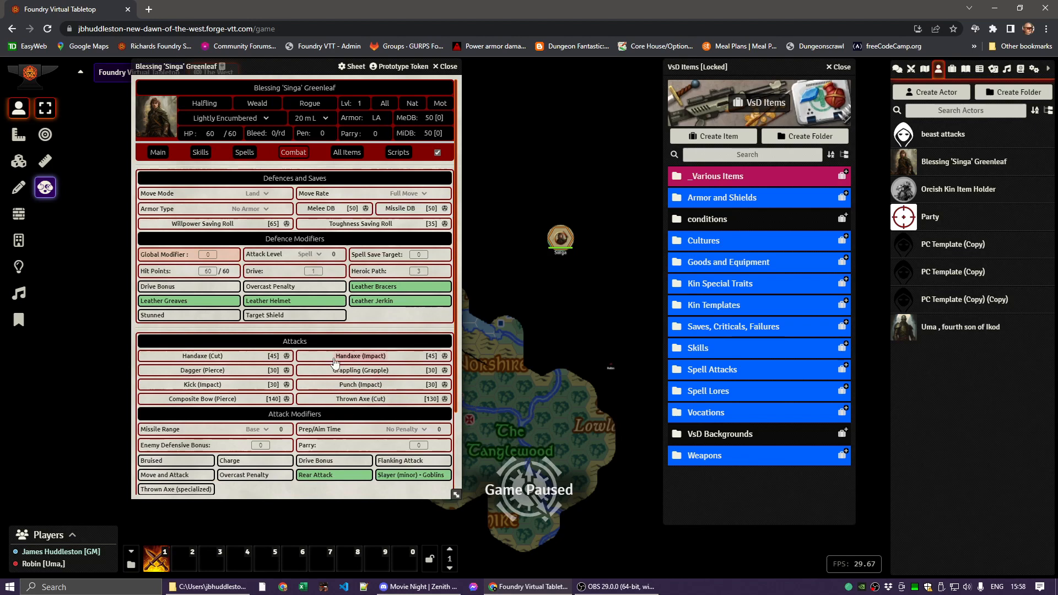
# Step: Examine the item creation options and the complete list of all items on Singa's dynamic sheet
pyautogui.click(351, 154)
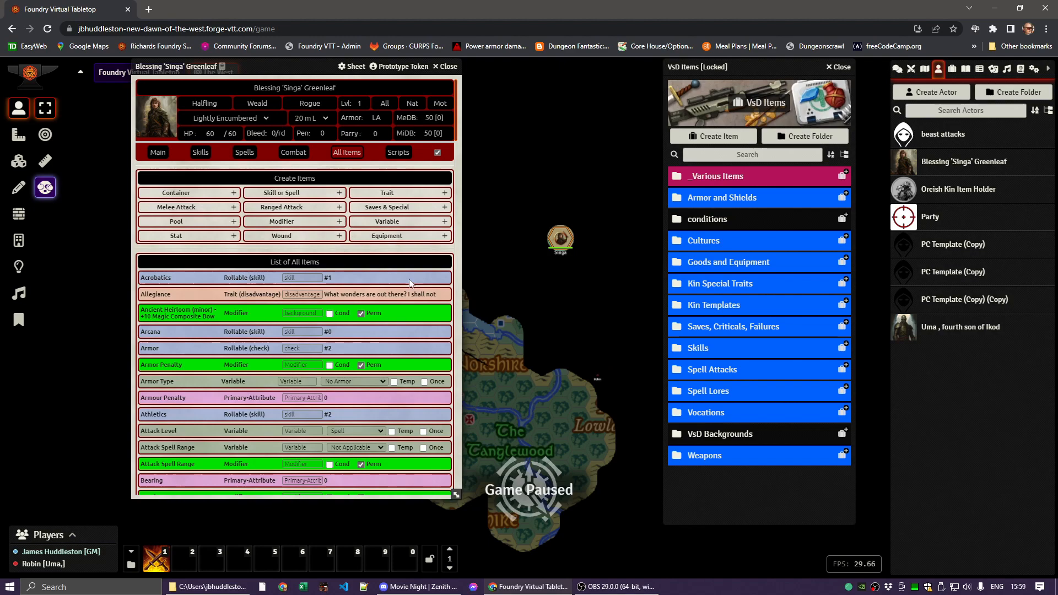
pyautogui.scroll(-10, 284, 288)
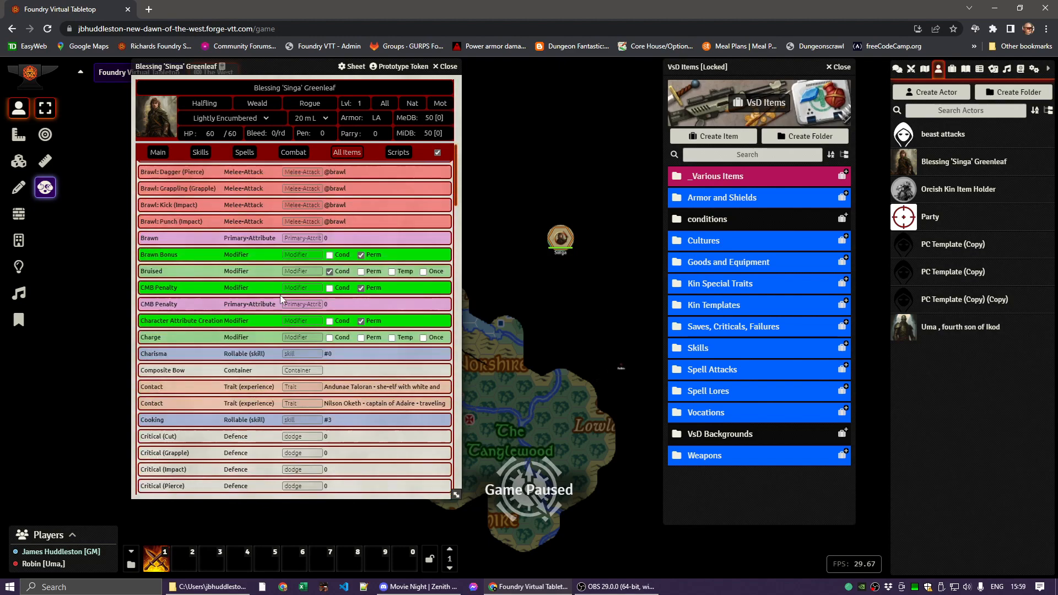
pyautogui.scroll(-15, 280, 299)
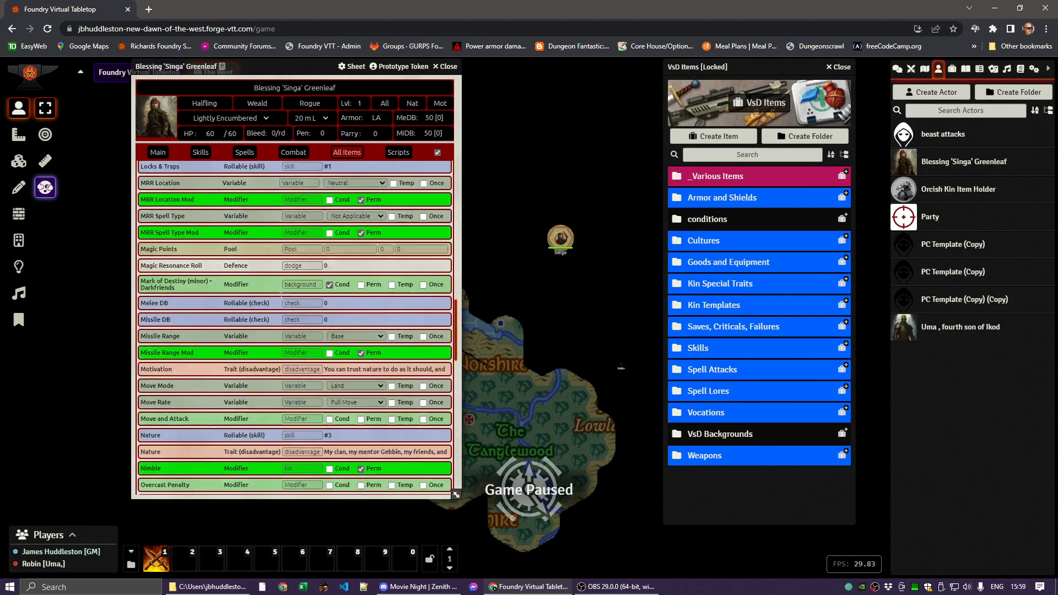
pyautogui.scroll(-15, 281, 298)
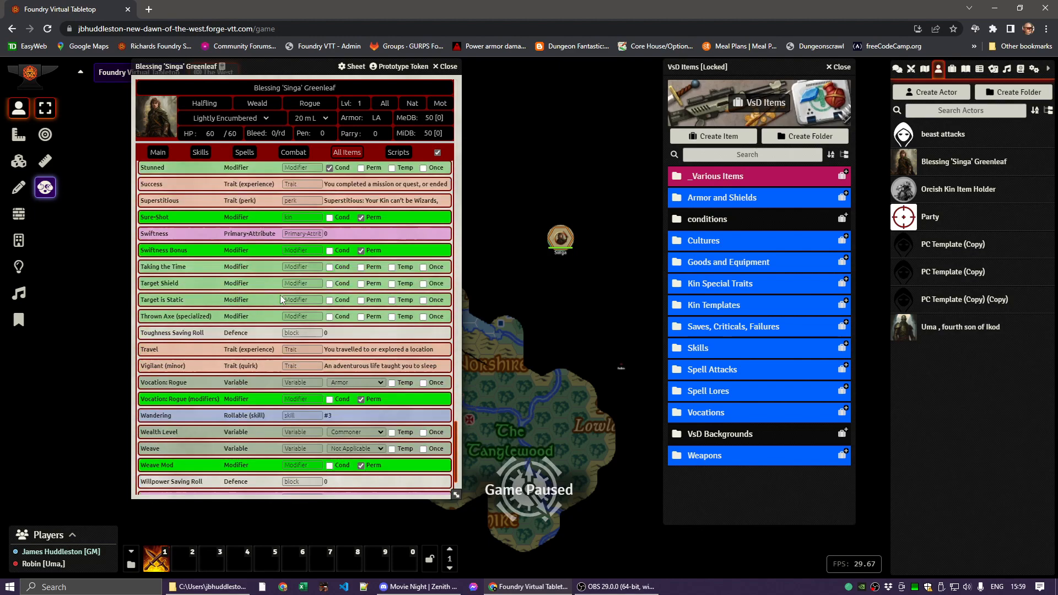
pyautogui.scroll(15, 281, 299)
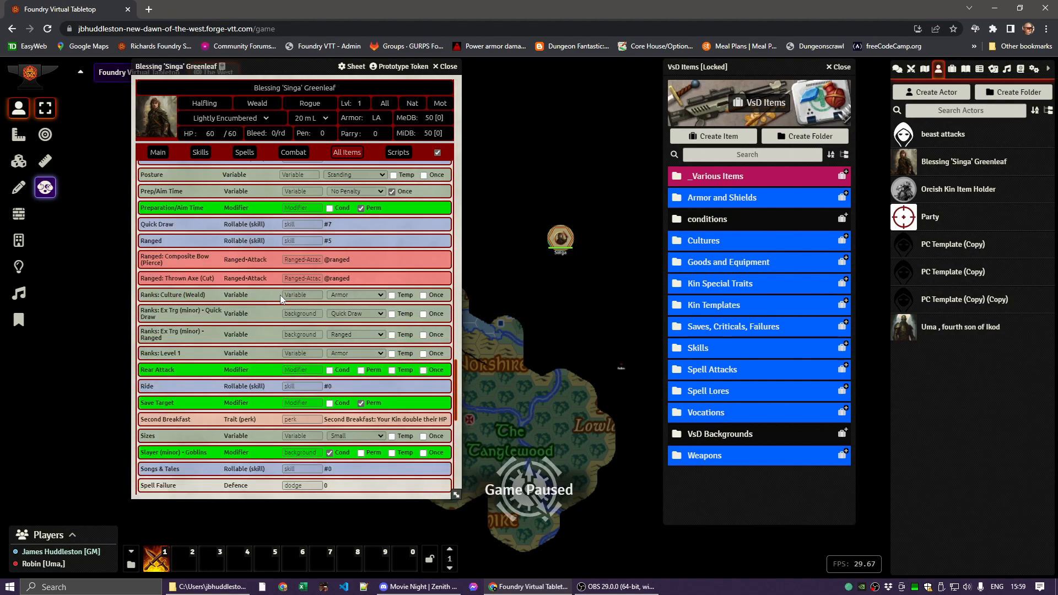
pyautogui.scroll(15, 280, 299)
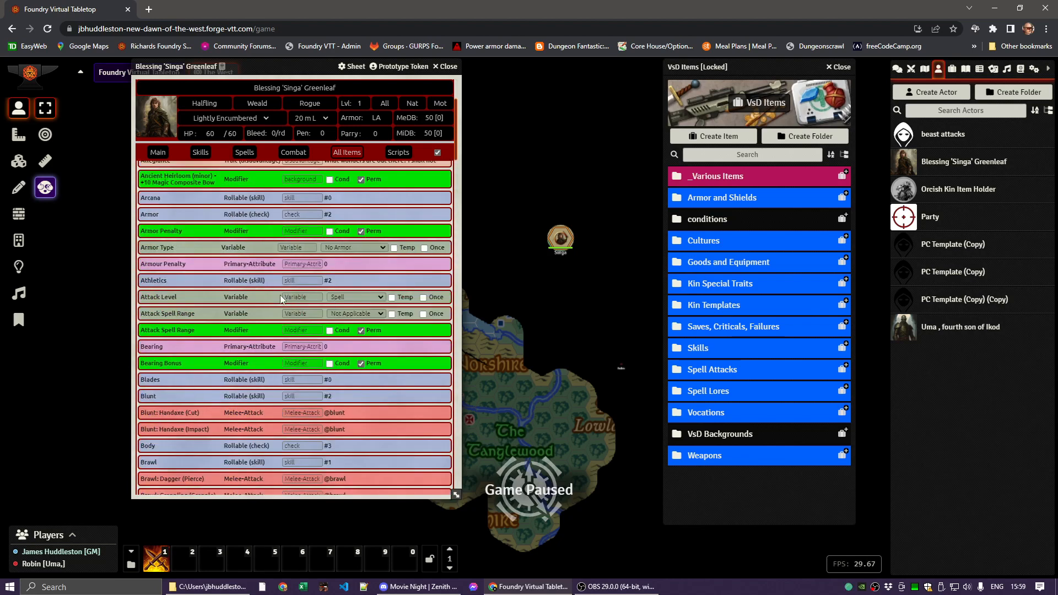
pyautogui.scroll(2, 280, 299)
pyautogui.scroll(-2, 280, 300)
pyautogui.scroll(-1, 281, 300)
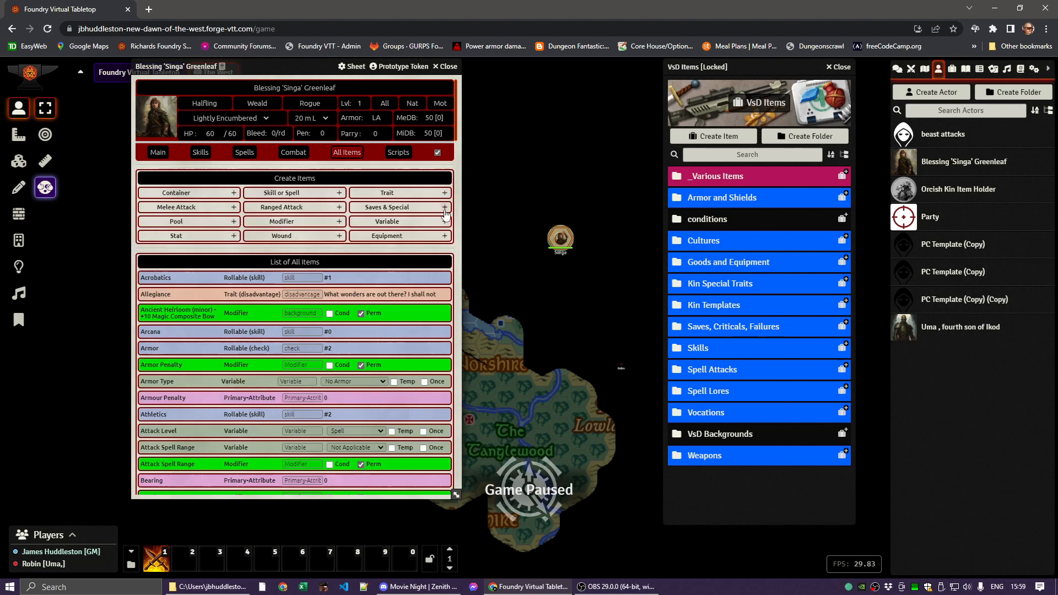
# Step: Set Singa's sheet type to Classic VsD Character Sheet, save the configuration and move the sheet aside
pyautogui.click(158, 152)
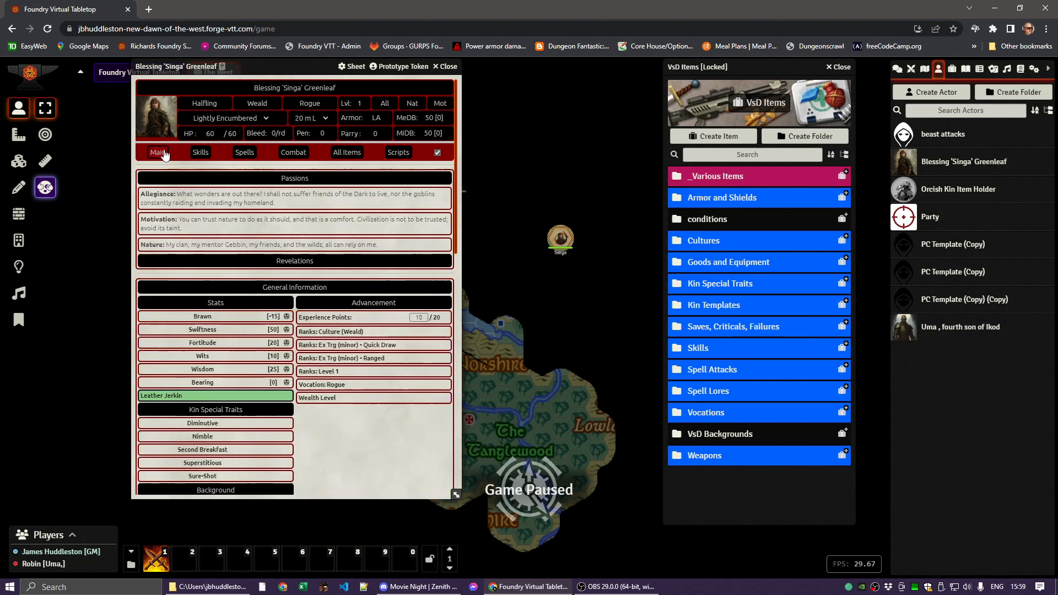
pyautogui.click(351, 66)
pyautogui.click(397, 114)
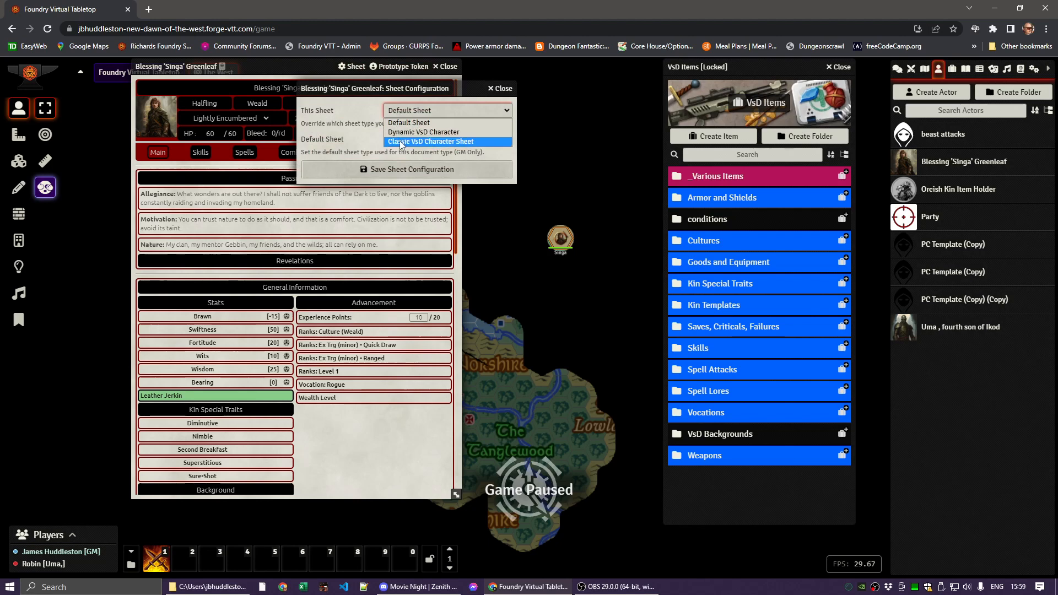
pyautogui.click(399, 138)
pyautogui.click(403, 171)
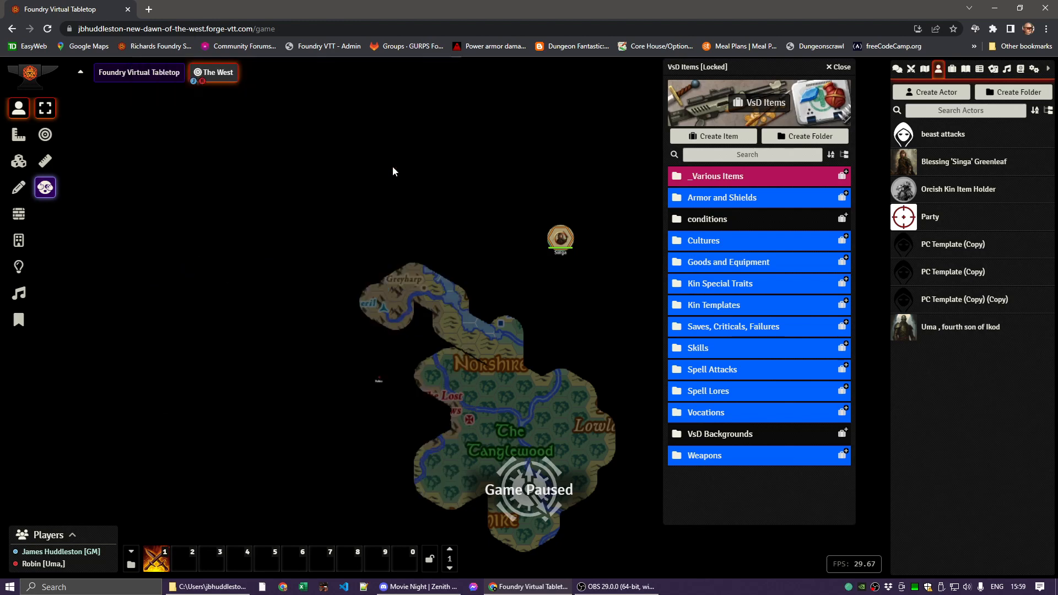
pyautogui.moveTo(444, 106); pyautogui.dragTo(189, 26)
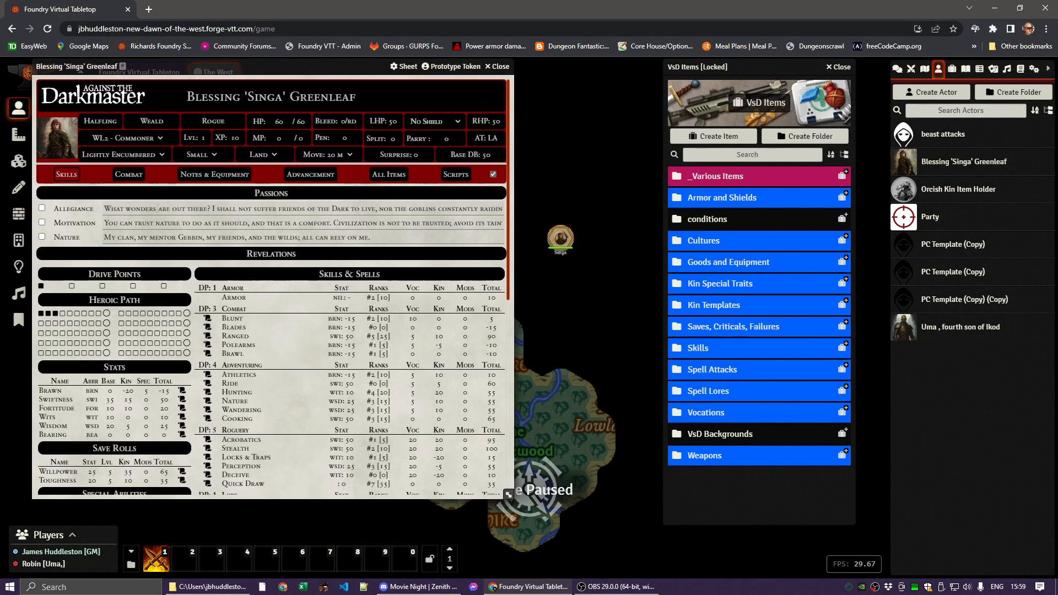
# Step: Point out the Allegiance and Motivation passions on the classic sheet and show its full item list
pyautogui.click(391, 207)
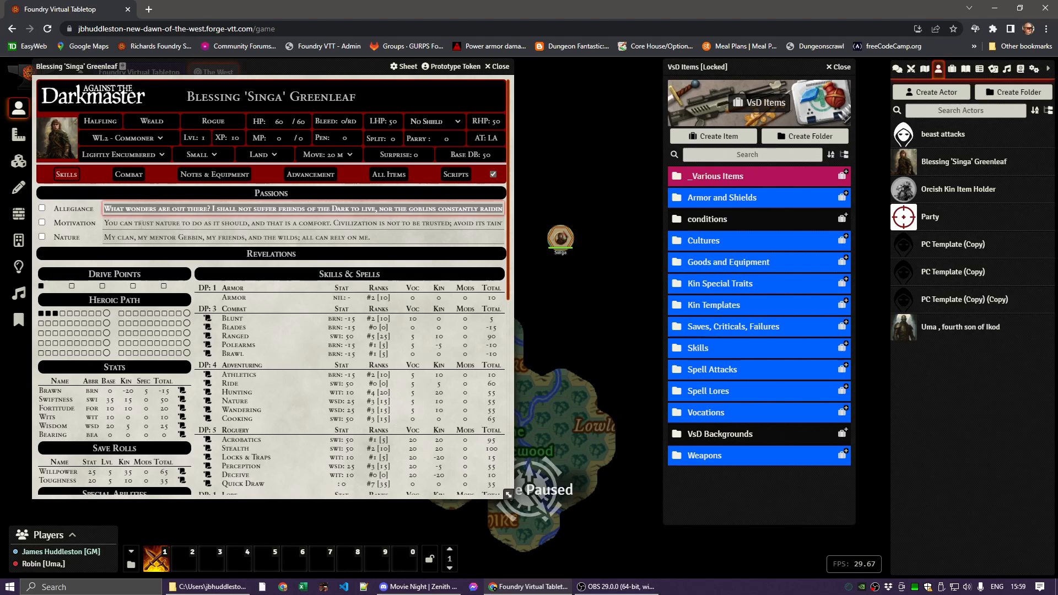
pyautogui.click(141, 224)
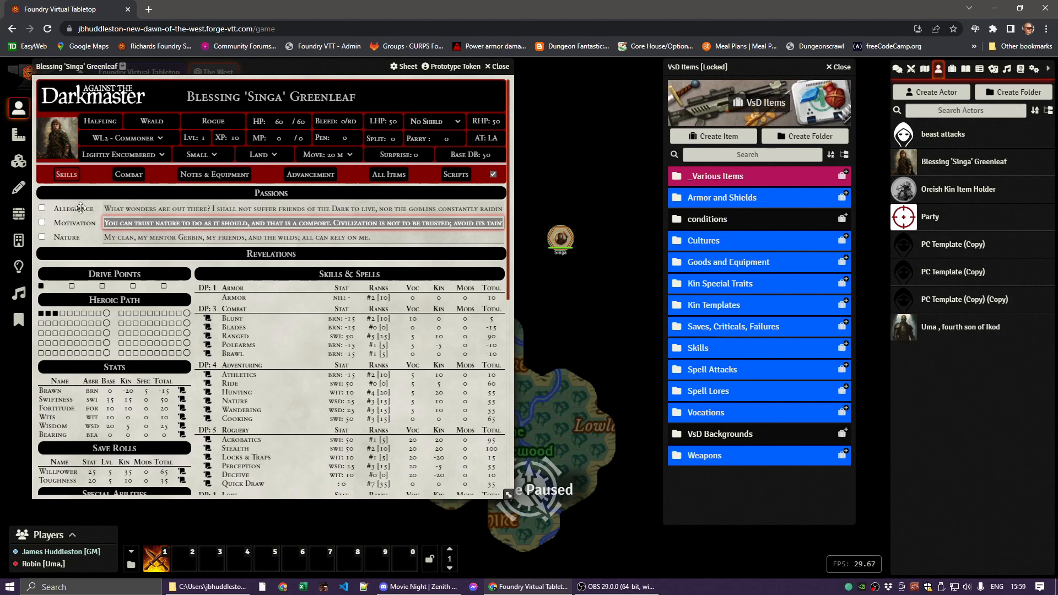
pyautogui.click(388, 174)
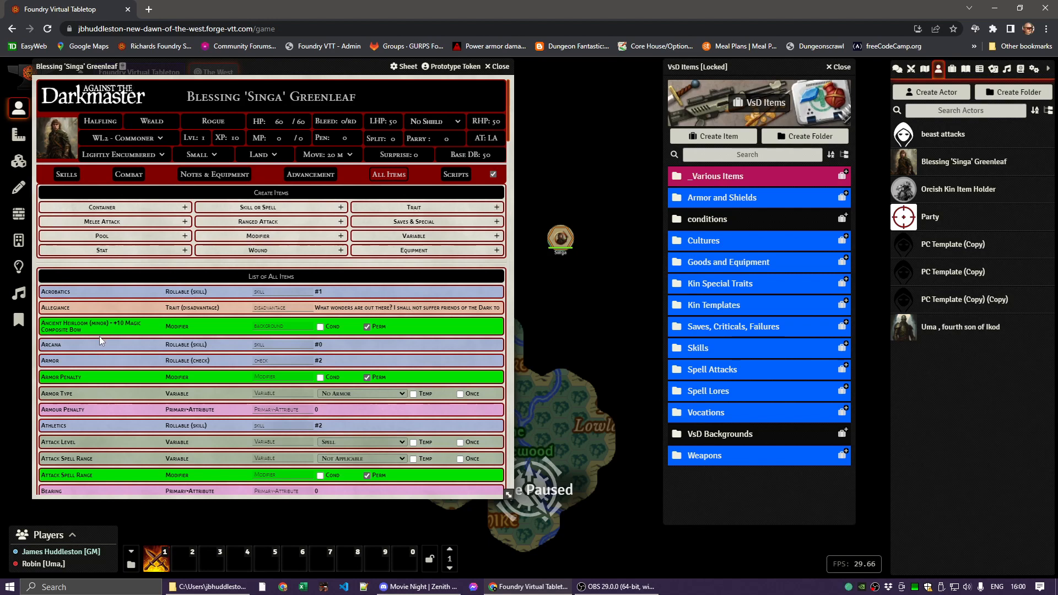
# Step: Open the Allegiance trait from Singa's item list, review its category options without changing them, and close it
pyautogui.click(62, 307)
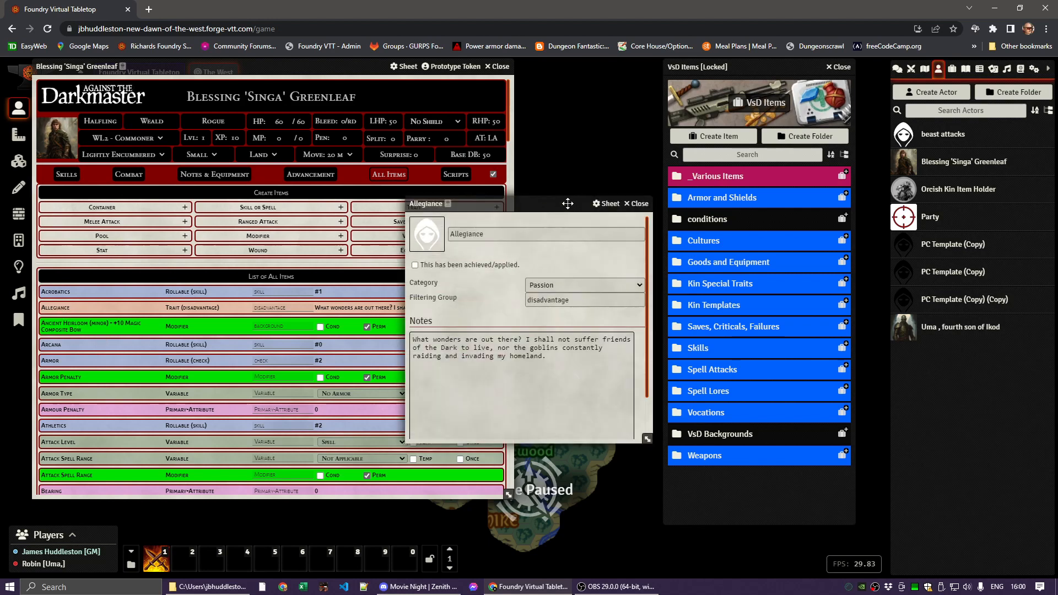
pyautogui.moveTo(529, 208); pyautogui.dragTo(372, 152)
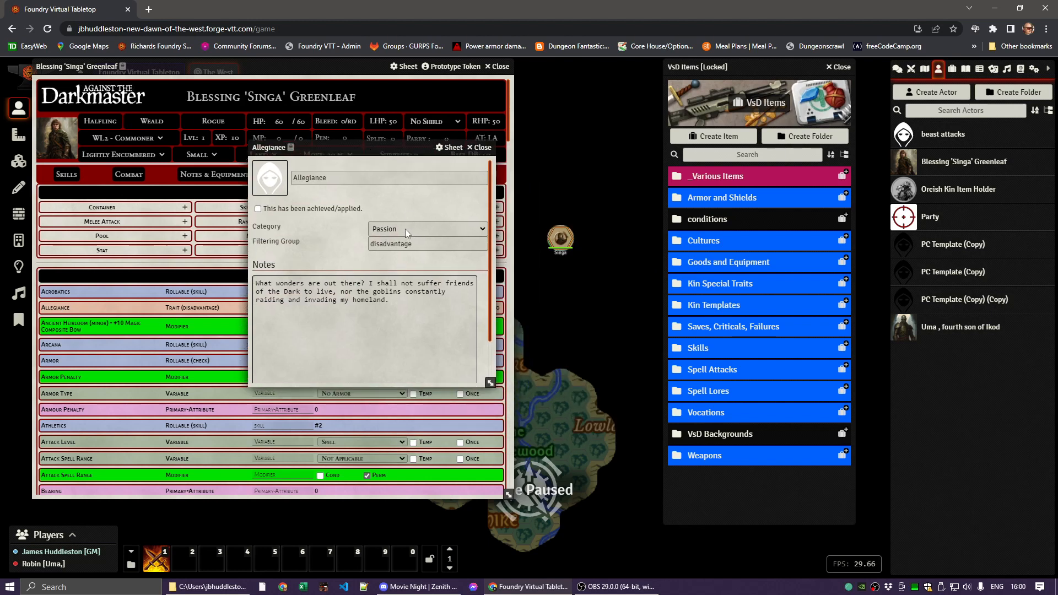
pyautogui.click(403, 228)
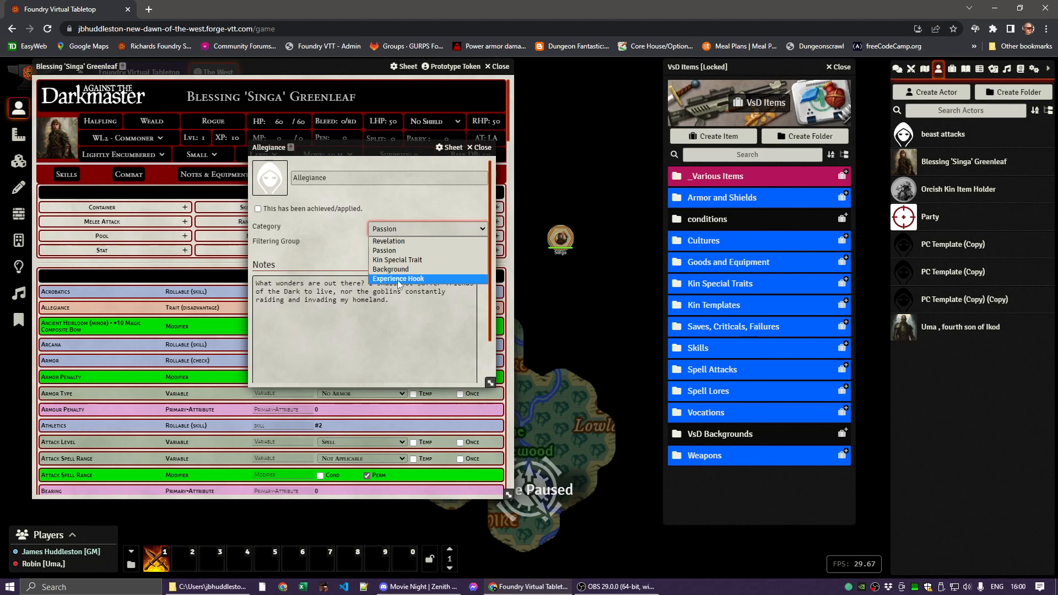
pyautogui.click(333, 235)
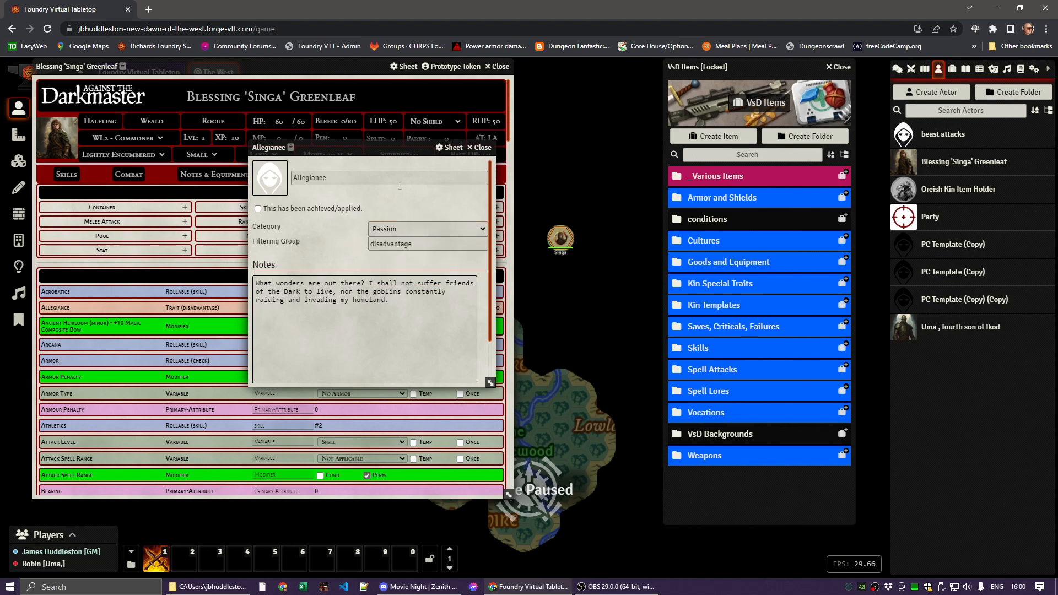
pyautogui.click(482, 148)
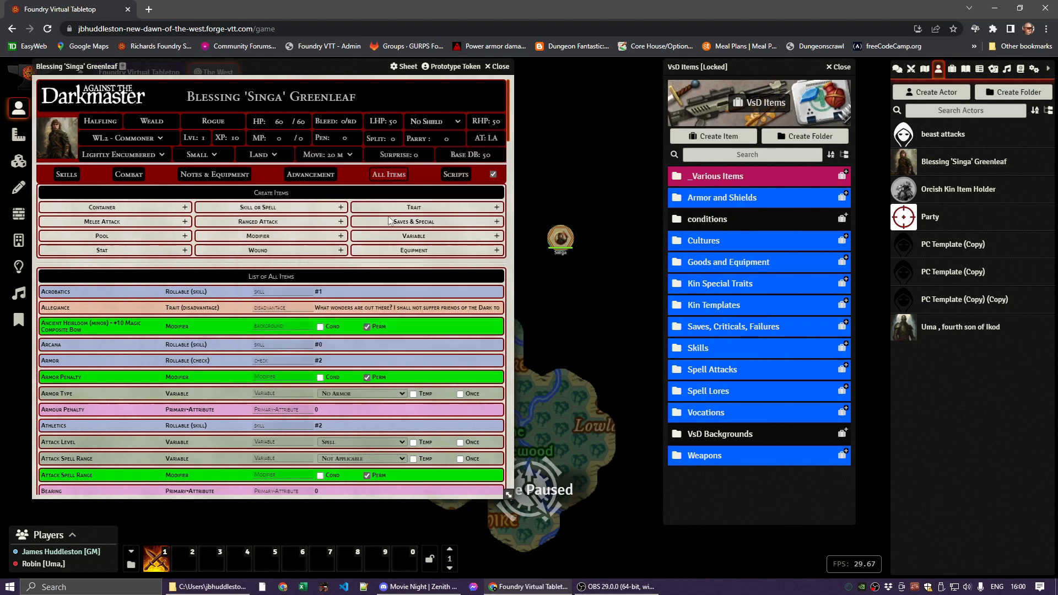
# Step: Show the Skills page of Singa's classic sheet and point out the Allegiance and Nature passion texts
pyautogui.click(66, 176)
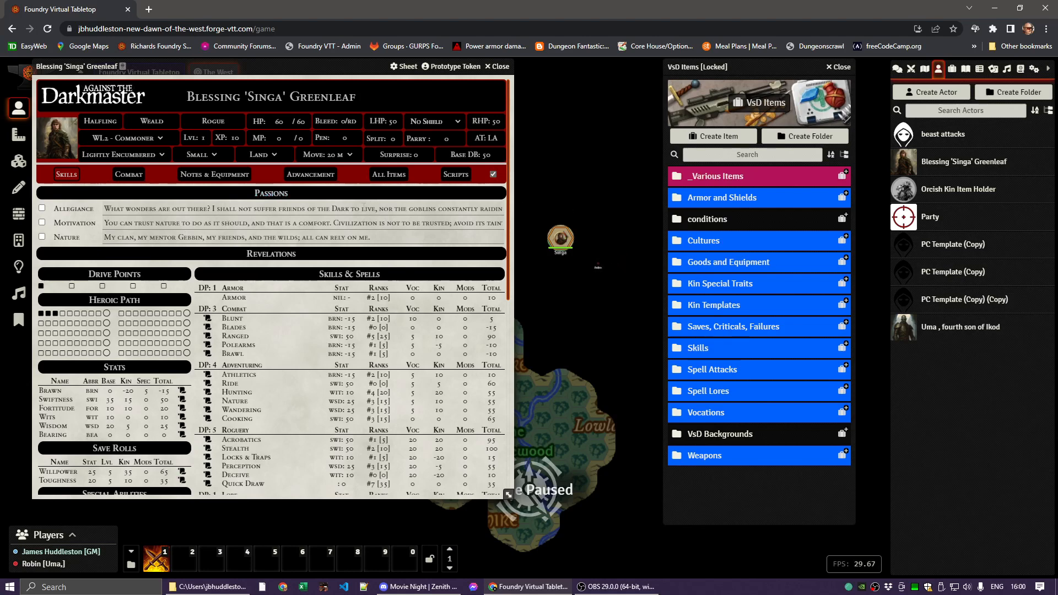
pyautogui.click(408, 210)
pyautogui.click(412, 239)
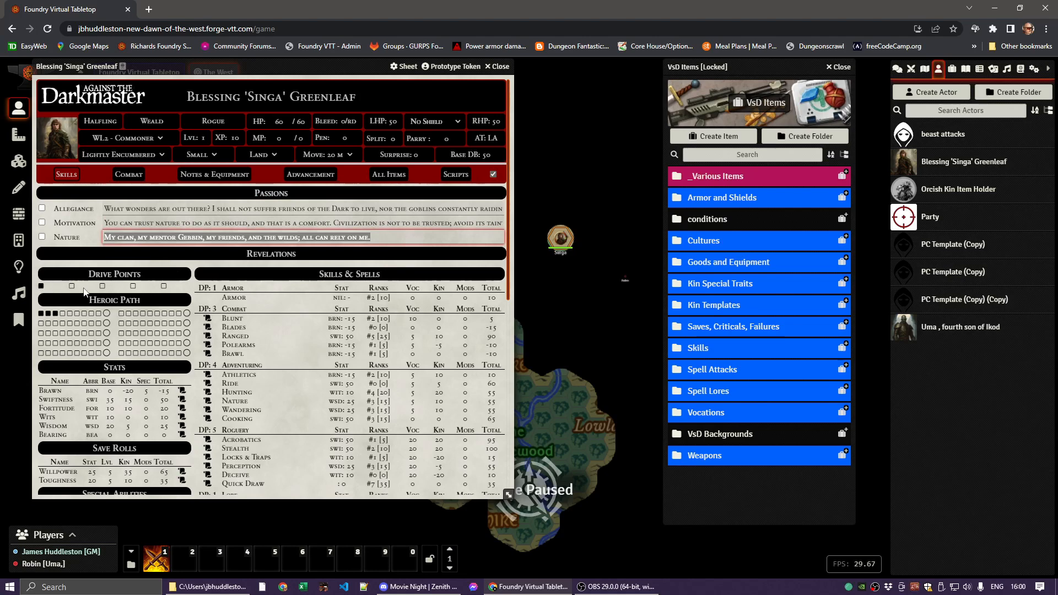
# Step: Try out the Drive Points and Heroic Path trackers, restoring one drive point and three path boxes
pyautogui.click(133, 286)
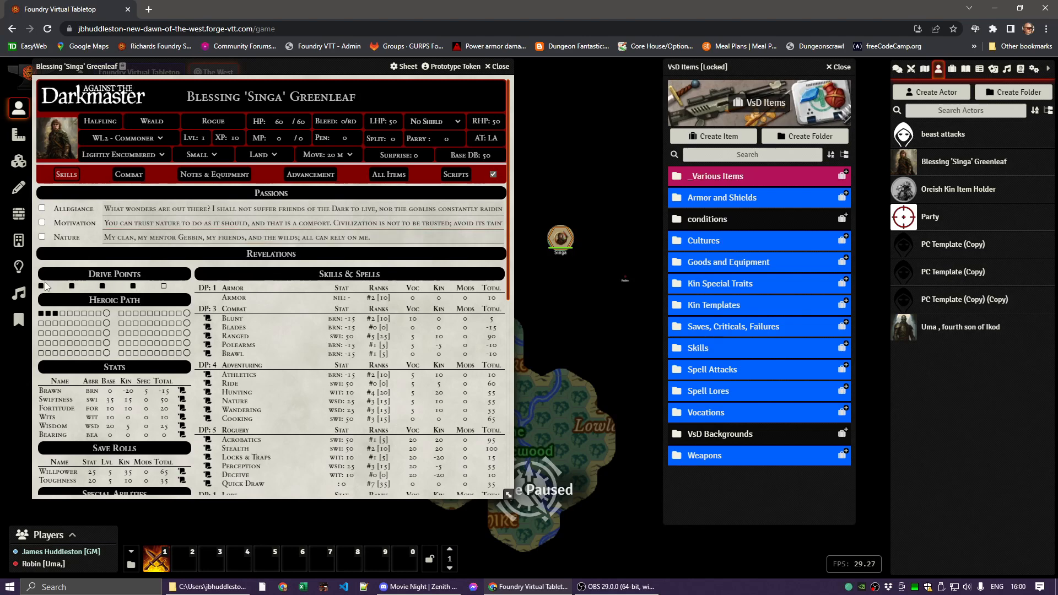
pyautogui.click(73, 286)
pyautogui.click(72, 287)
pyautogui.click(150, 333)
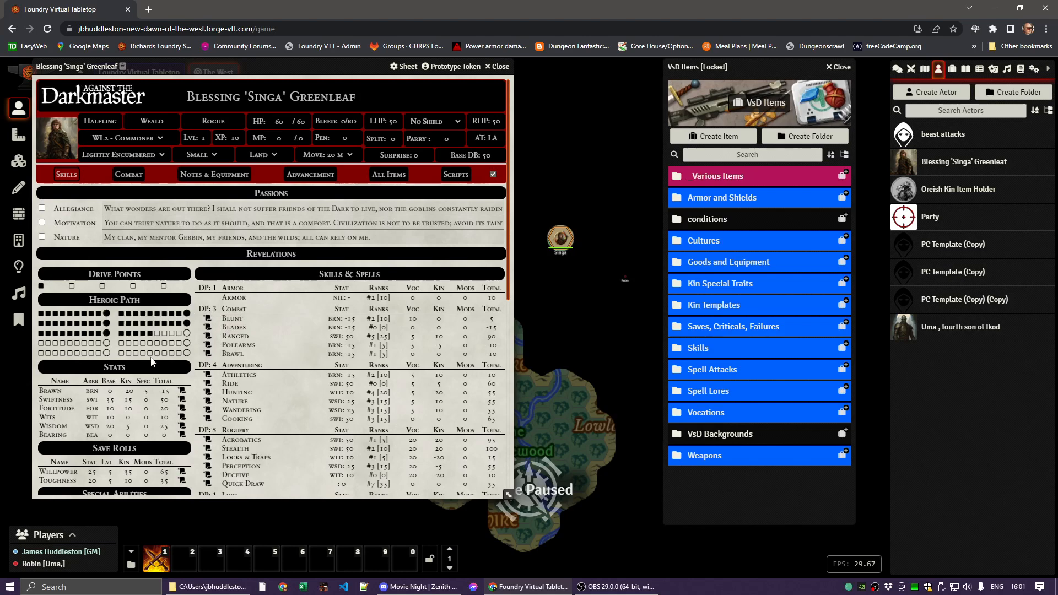
pyautogui.click(63, 313)
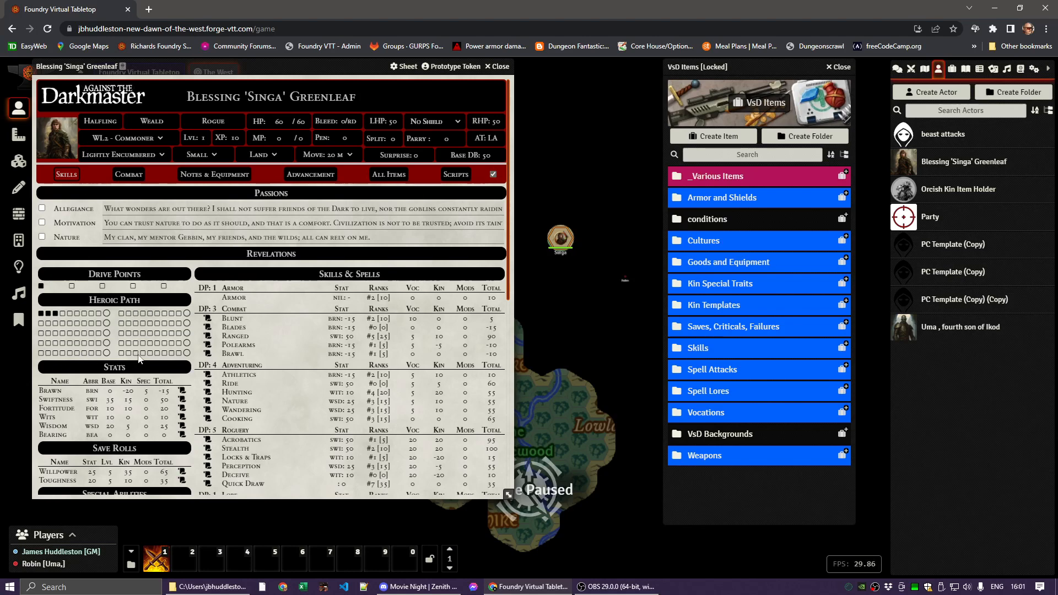
# Step: Review Singa's stats, save rolls, special abilities and background options, and check the modifier breakdown of the Willpower Saving Roll
pyautogui.scroll(-2, 114, 364)
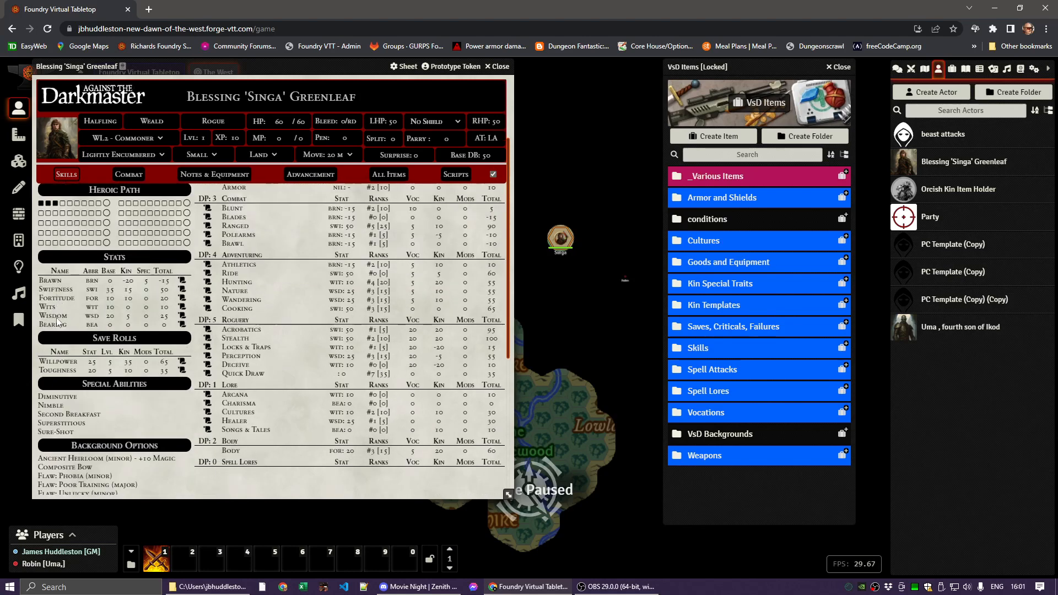
pyautogui.moveTo(111, 329)
pyautogui.scroll(-2, 95, 421)
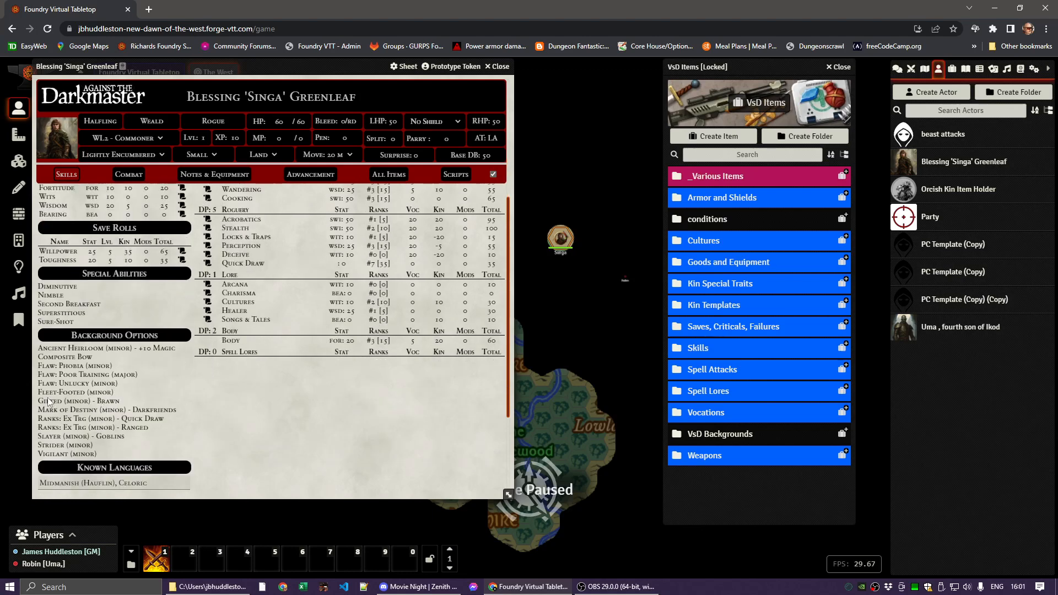
pyautogui.scroll(1, 144, 378)
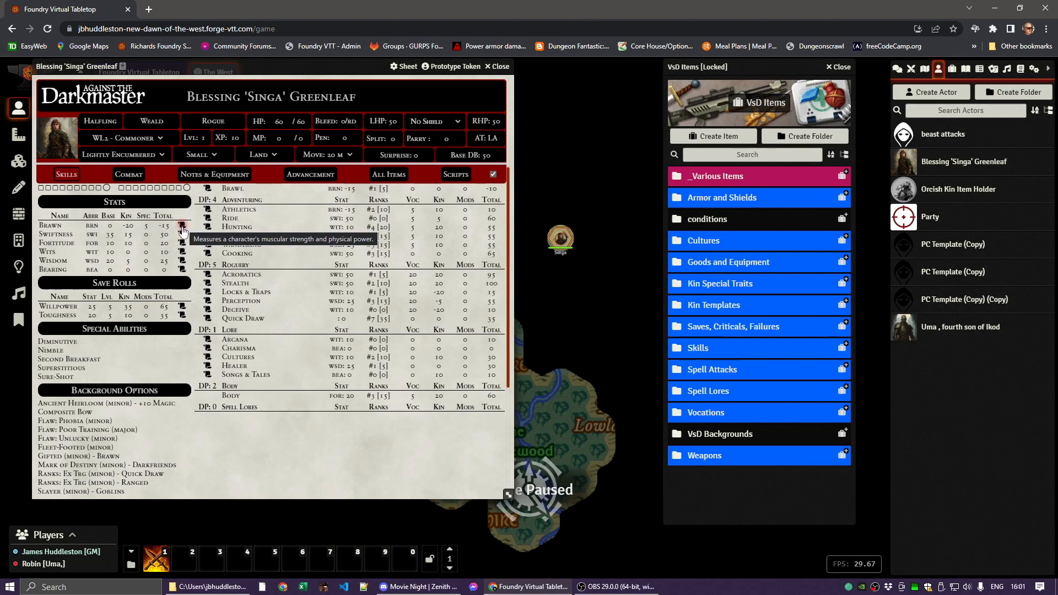
pyautogui.click(164, 307)
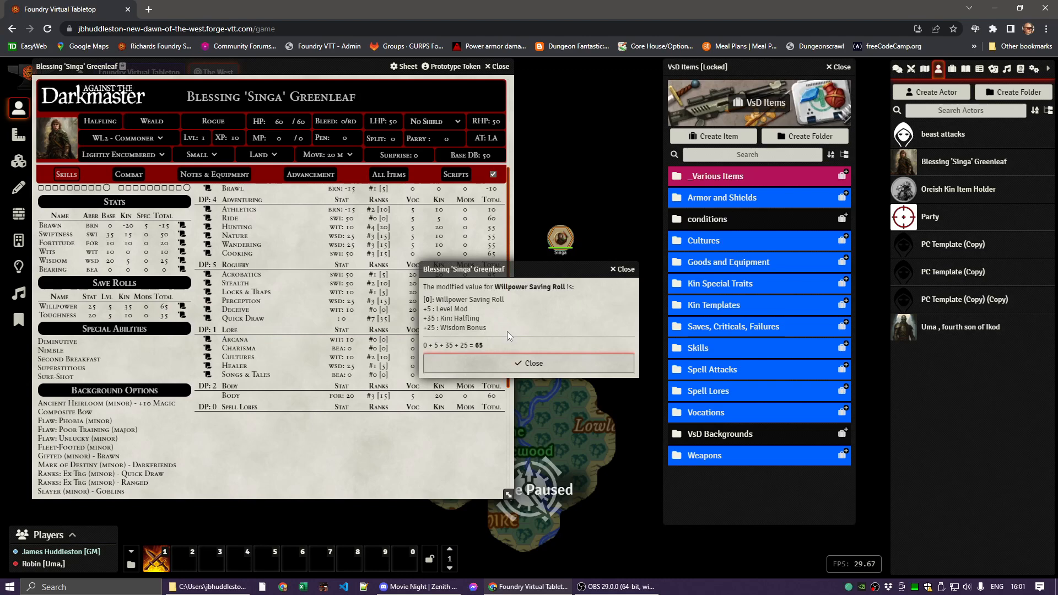
pyautogui.click(623, 269)
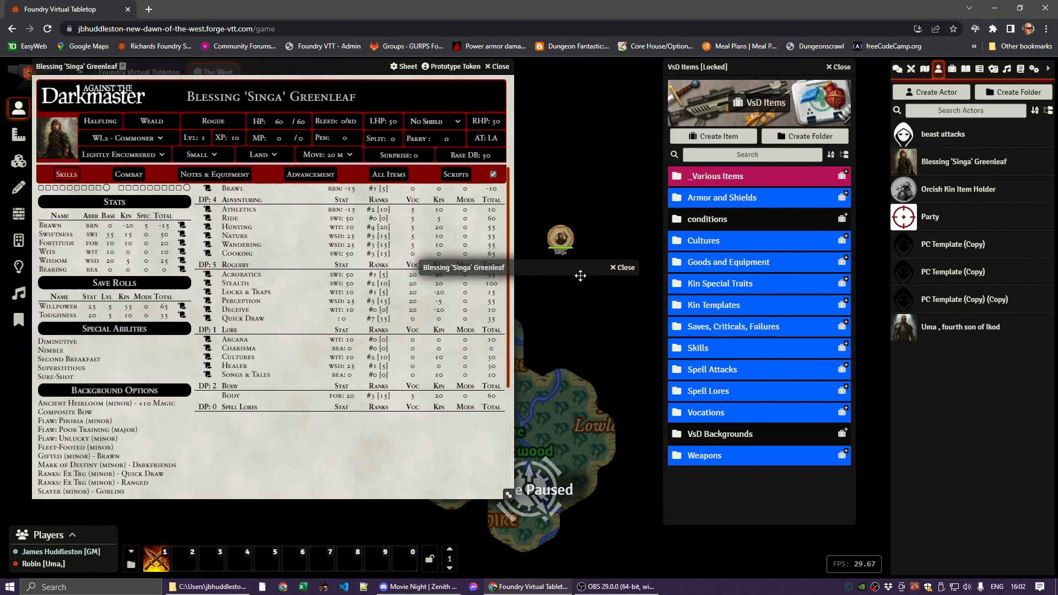
# Step: Inspect the Diminutive special ability, keep its category as Kin Special Trait, and close it
pyautogui.click(55, 342)
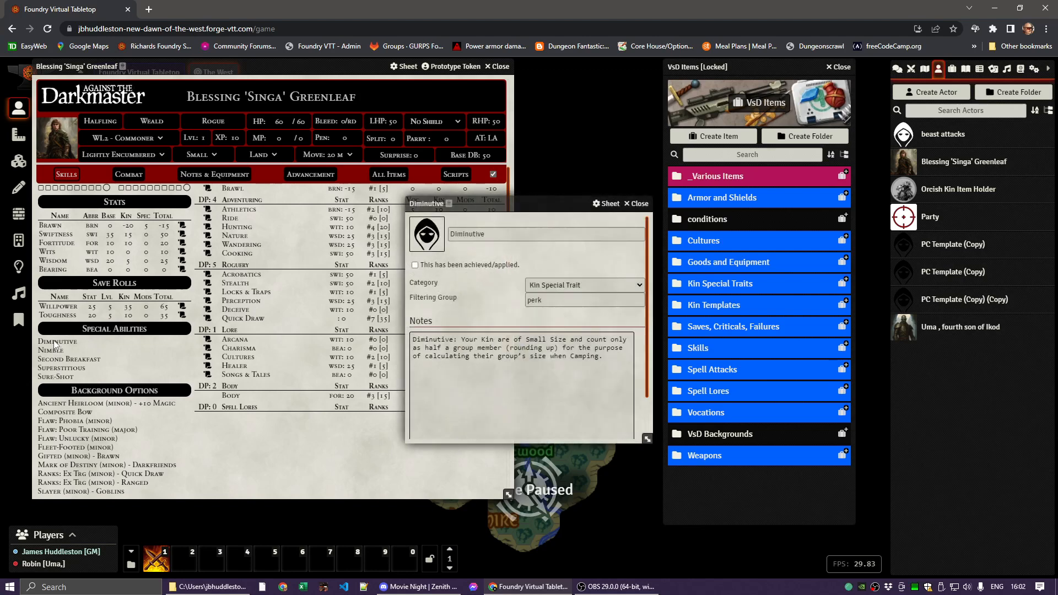
pyautogui.moveTo(506, 205); pyautogui.dragTo(484, 144)
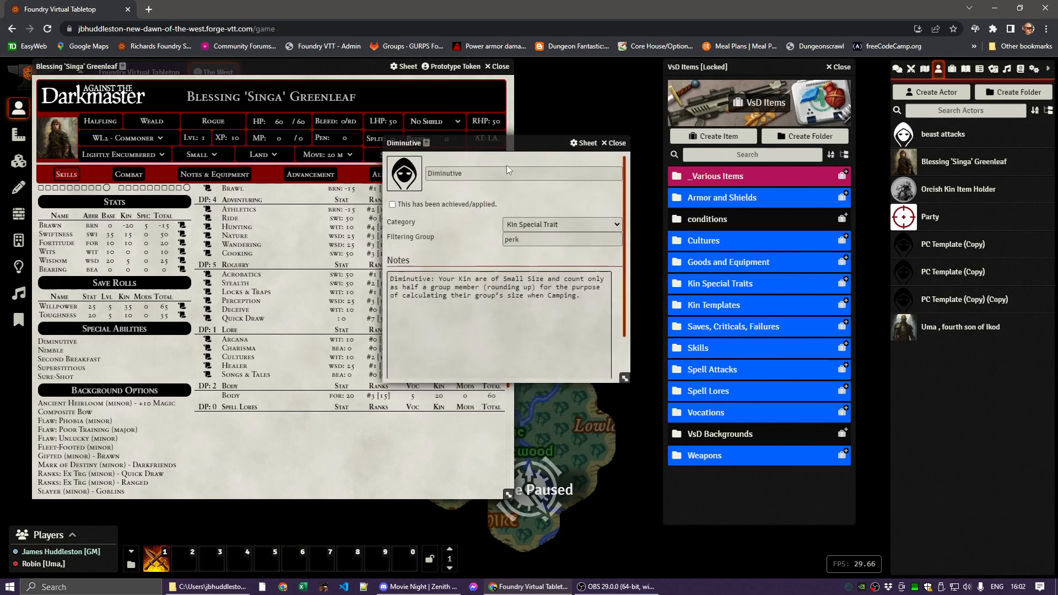
pyautogui.click(523, 226)
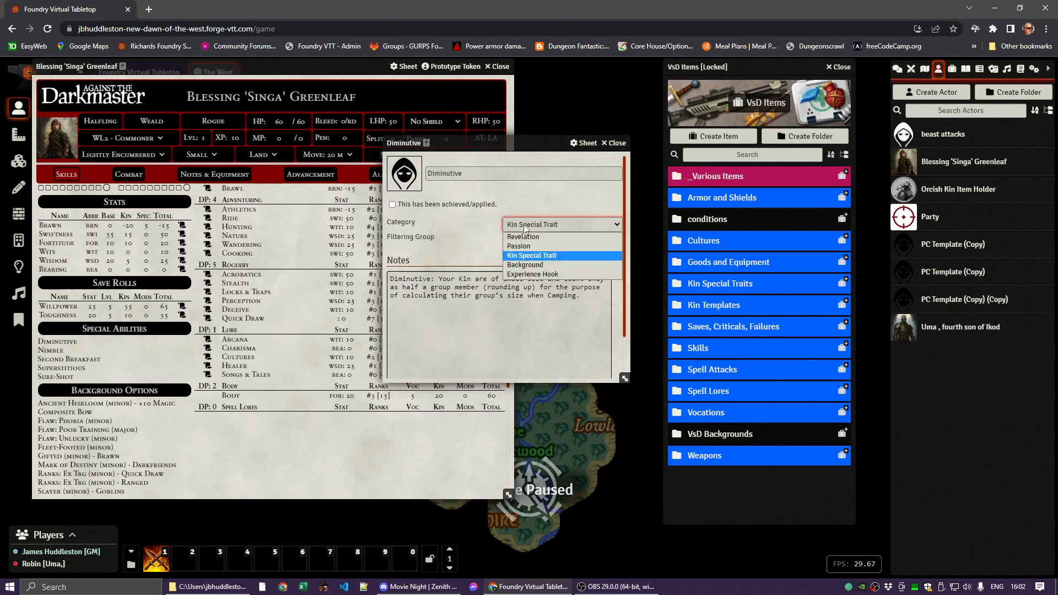
pyautogui.click(530, 255)
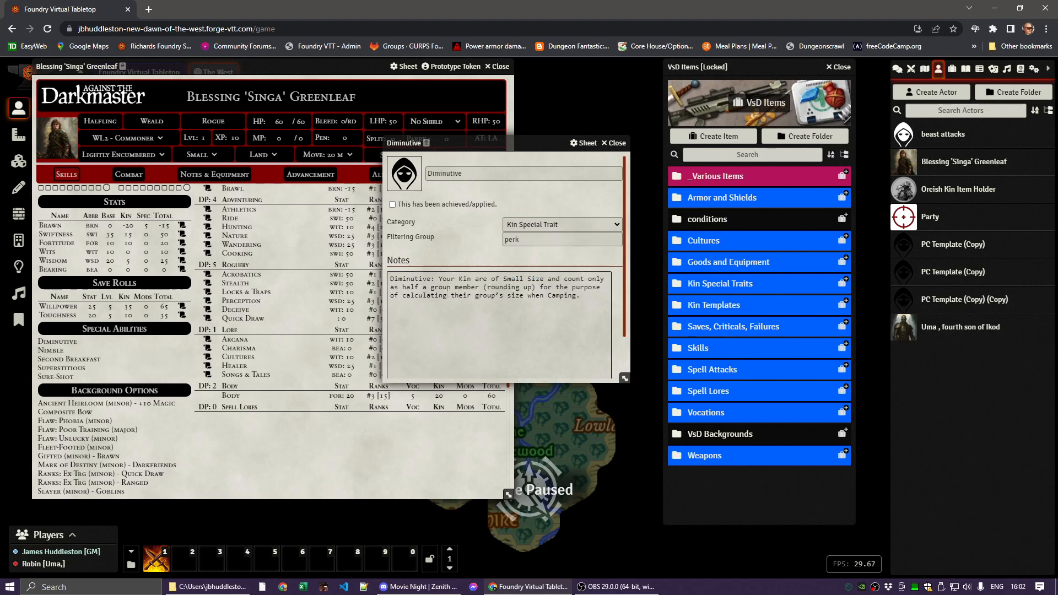
pyautogui.click(613, 143)
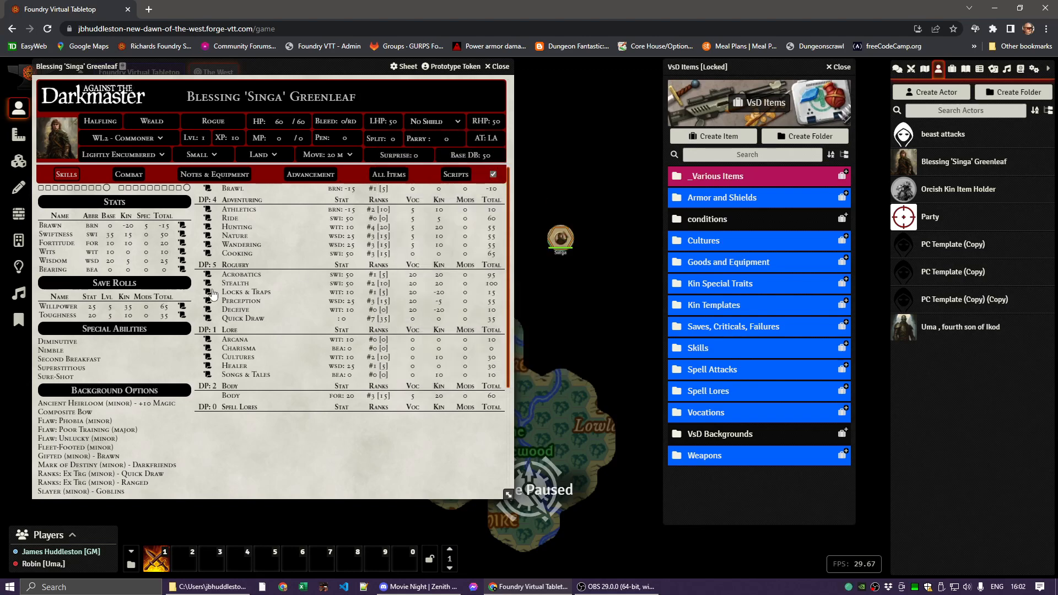
# Step: Compare the Nimble modifier with the Diminutive trait side by side, examine Nimble's filtering group, and close both items
pyautogui.click(57, 352)
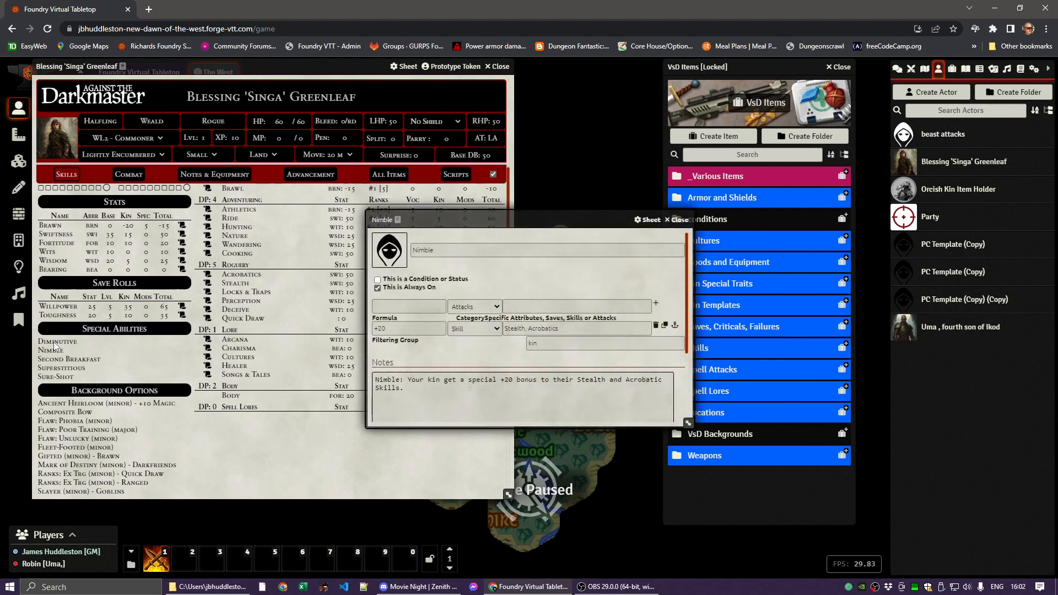
pyautogui.click(54, 342)
pyautogui.moveTo(513, 139); pyautogui.dragTo(327, 91)
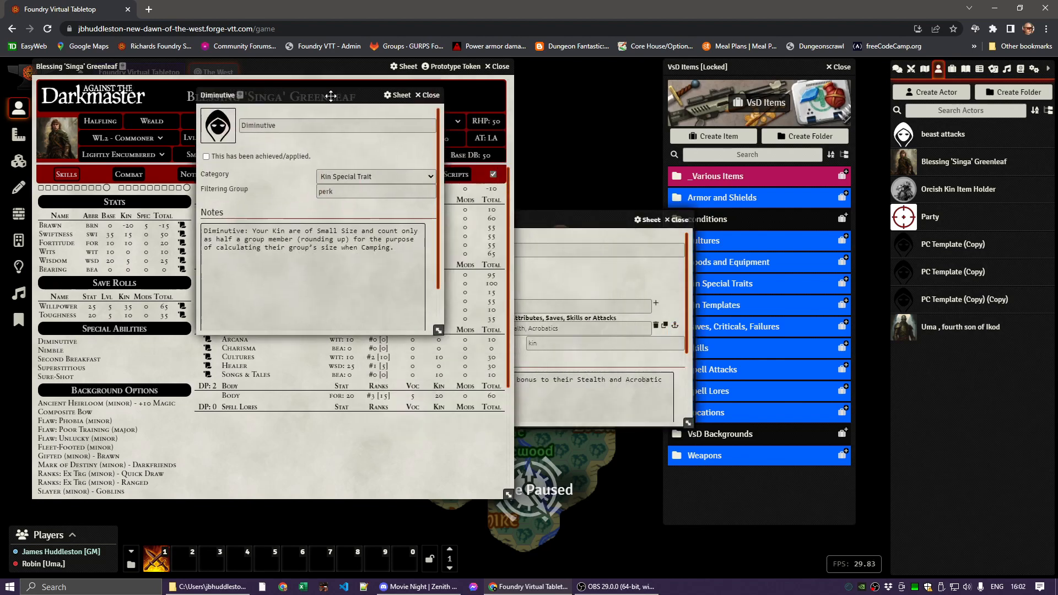
pyautogui.click(554, 219)
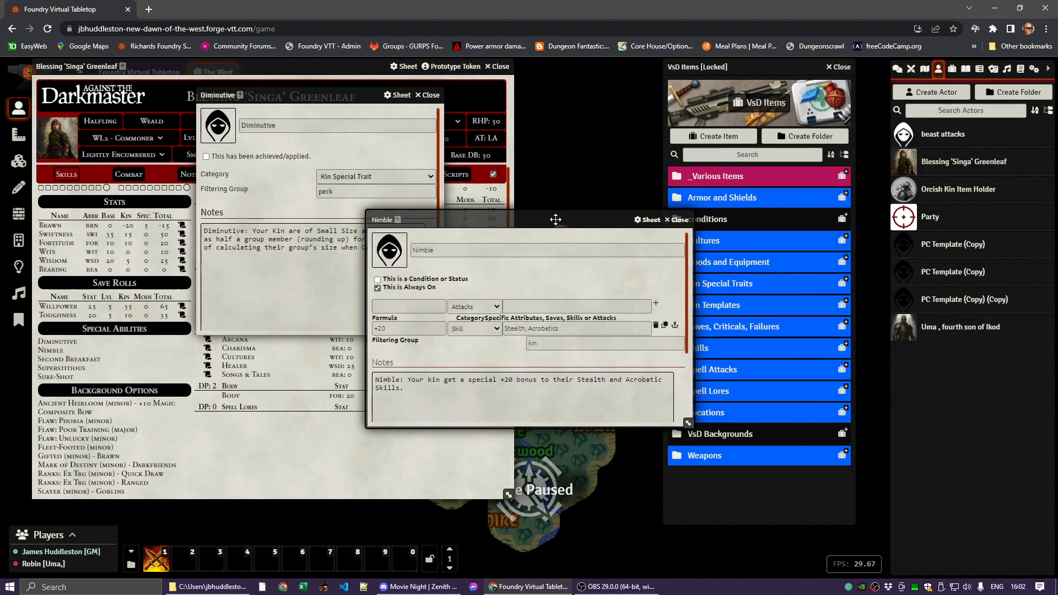
pyautogui.moveTo(552, 219); pyautogui.dragTo(518, 278)
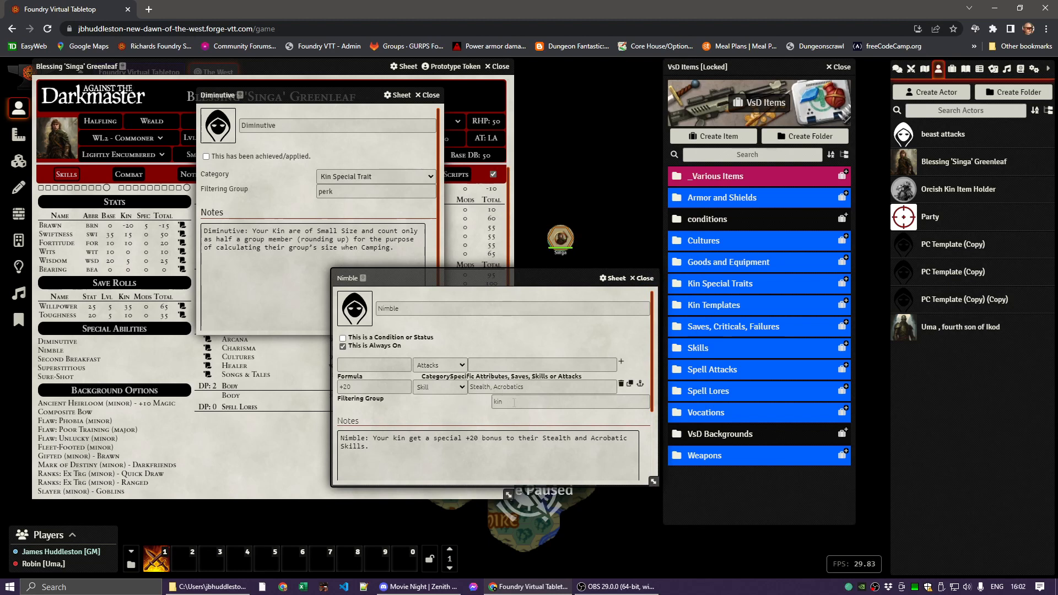
pyautogui.doubleClick(513, 402)
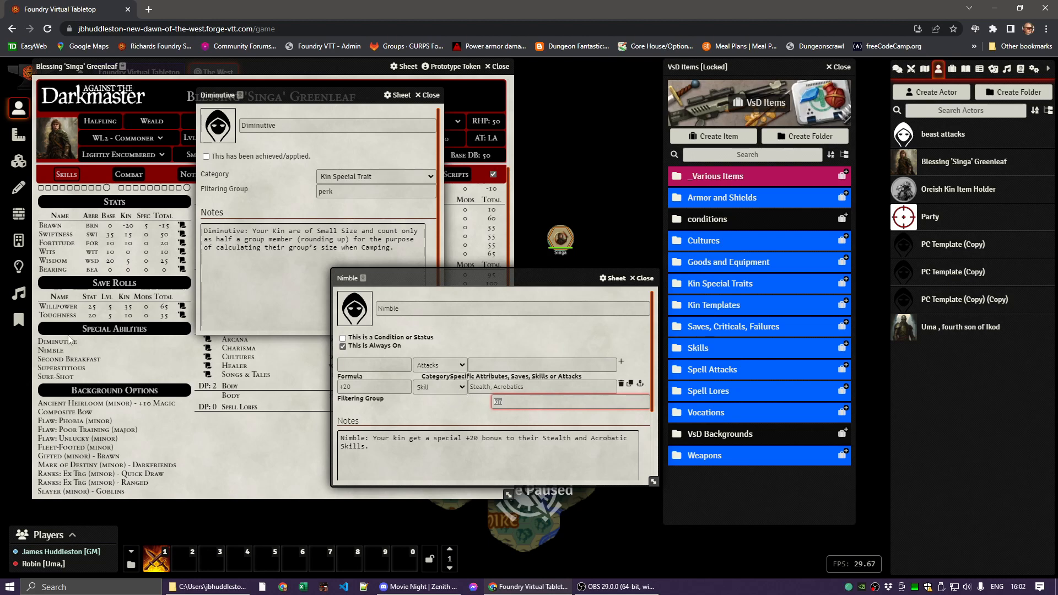
pyautogui.click(462, 411)
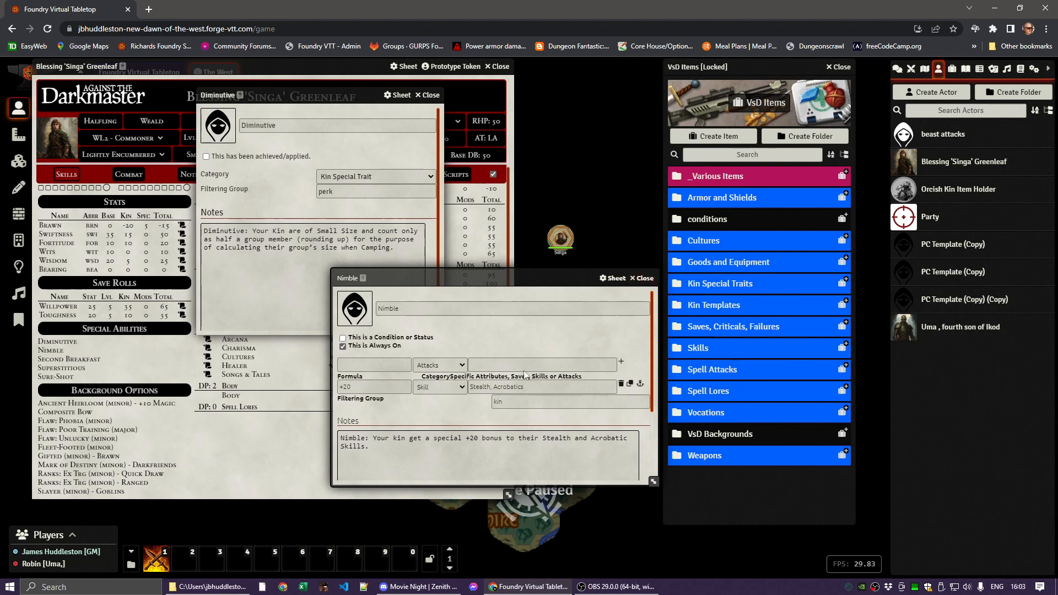
pyautogui.click(510, 405)
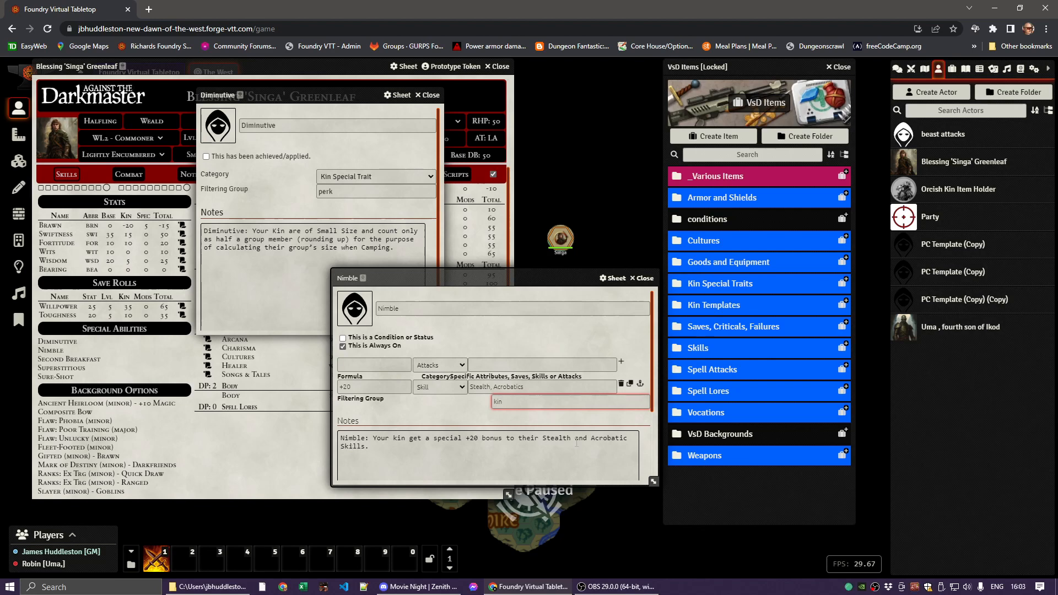
pyautogui.click(642, 278)
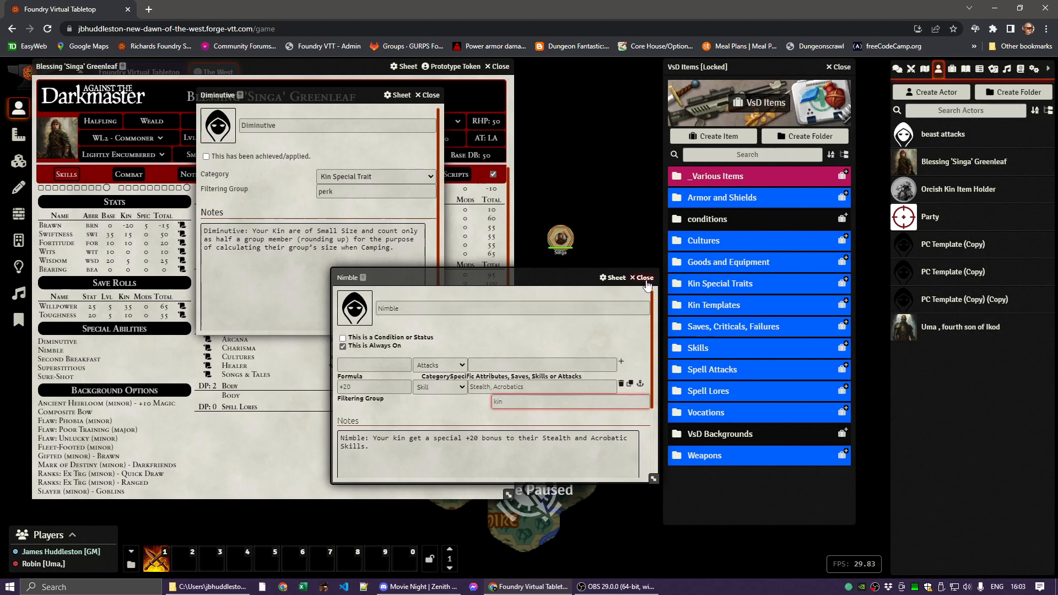
pyautogui.click(431, 97)
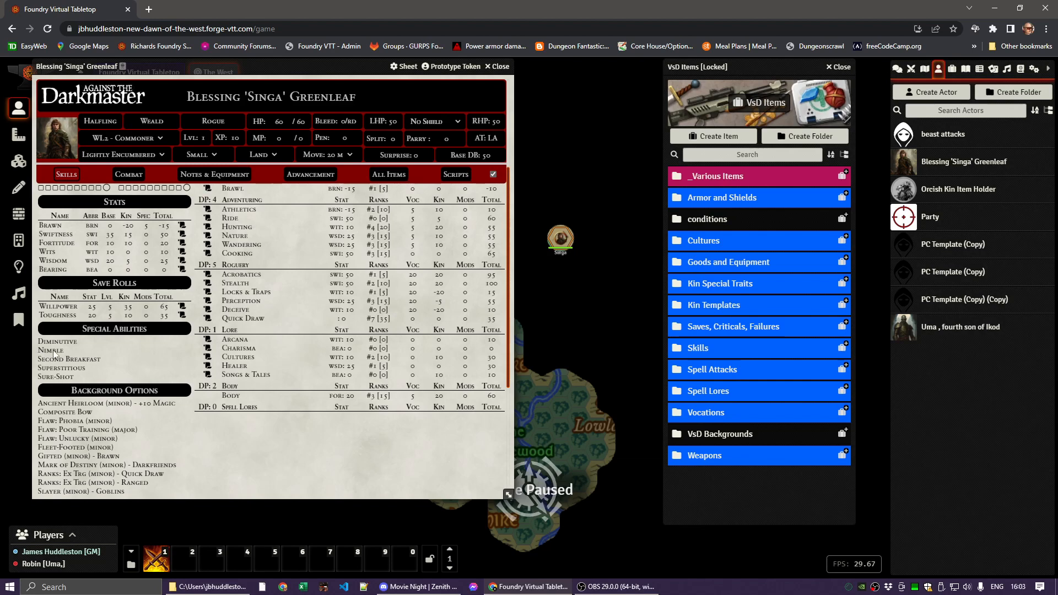
# Step: Inspect the Second Breakfast, Superstitious and Sure-Shot special abilities one after another, closing each item
pyautogui.moveTo(56, 357)
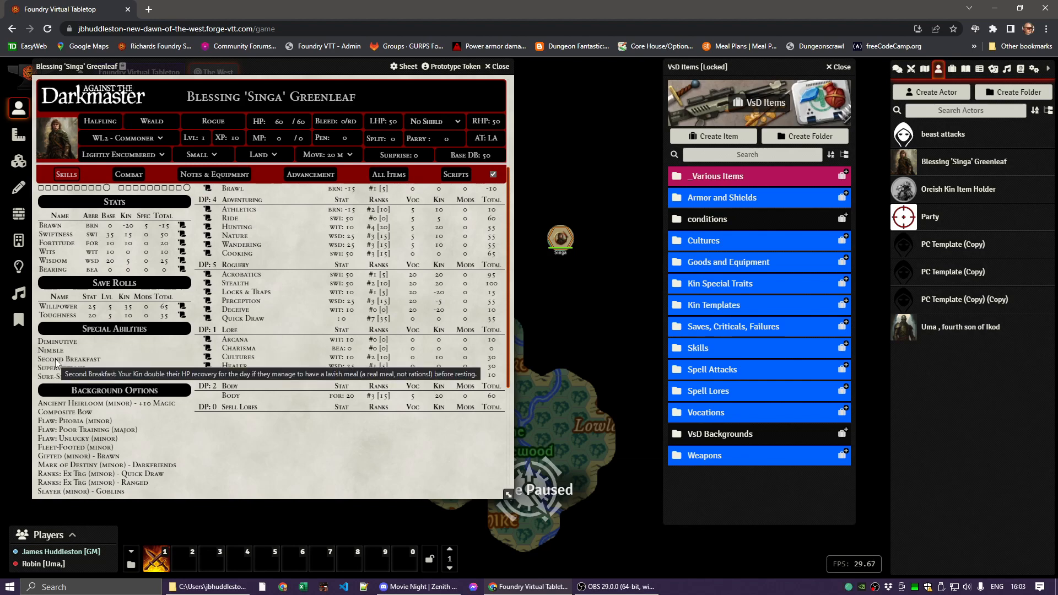
pyautogui.click(56, 362)
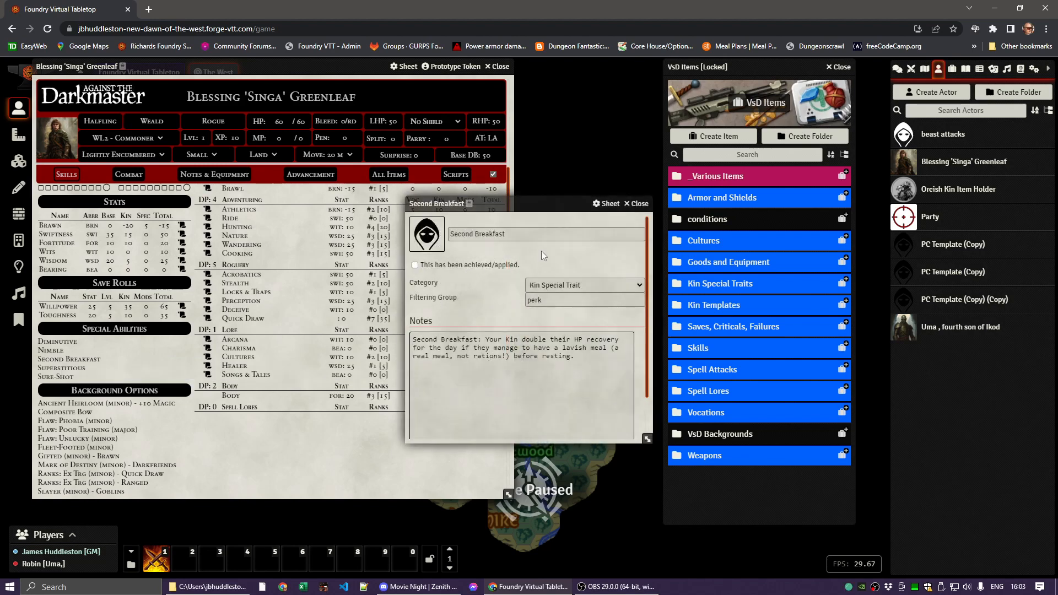
pyautogui.click(638, 204)
pyautogui.click(70, 368)
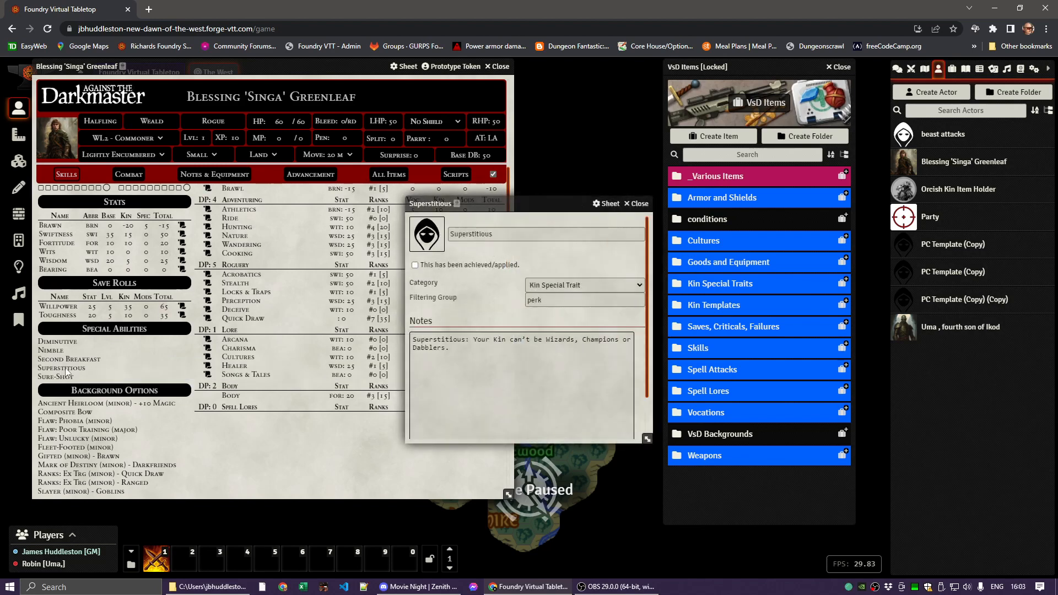
pyautogui.click(637, 204)
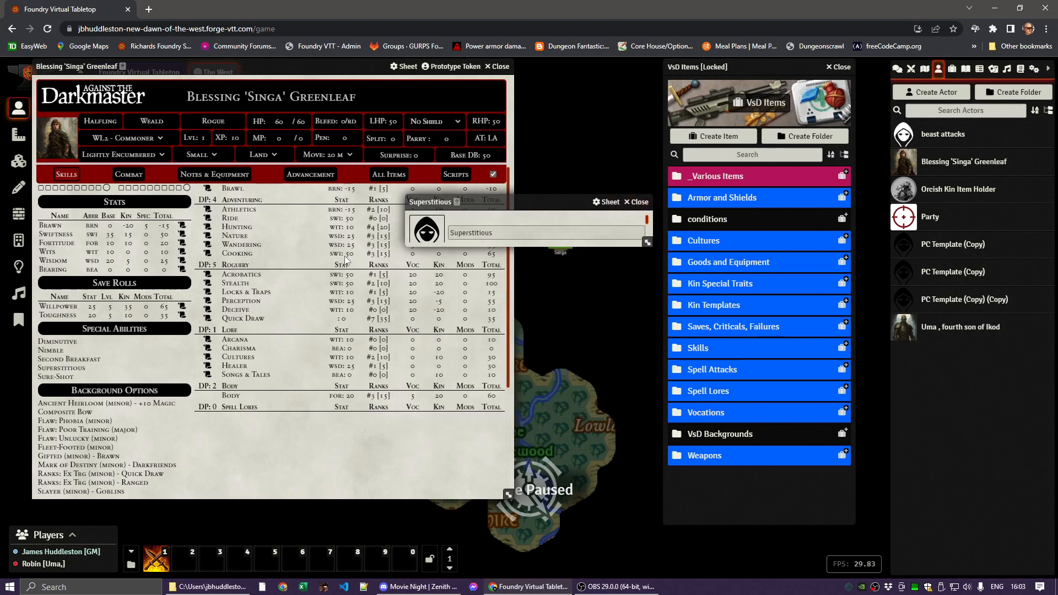
pyautogui.click(56, 377)
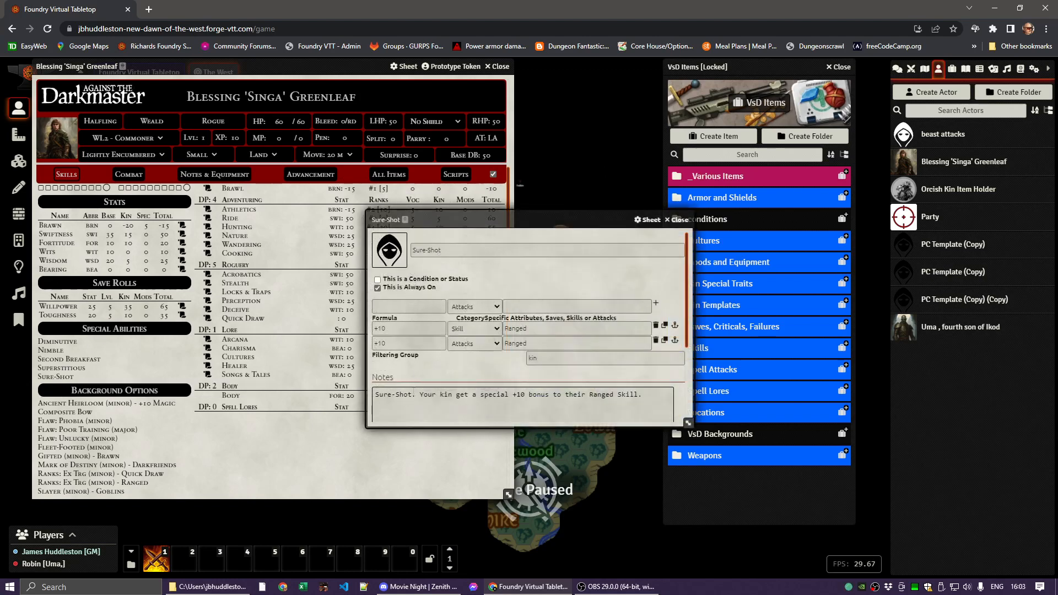
pyautogui.click(679, 220)
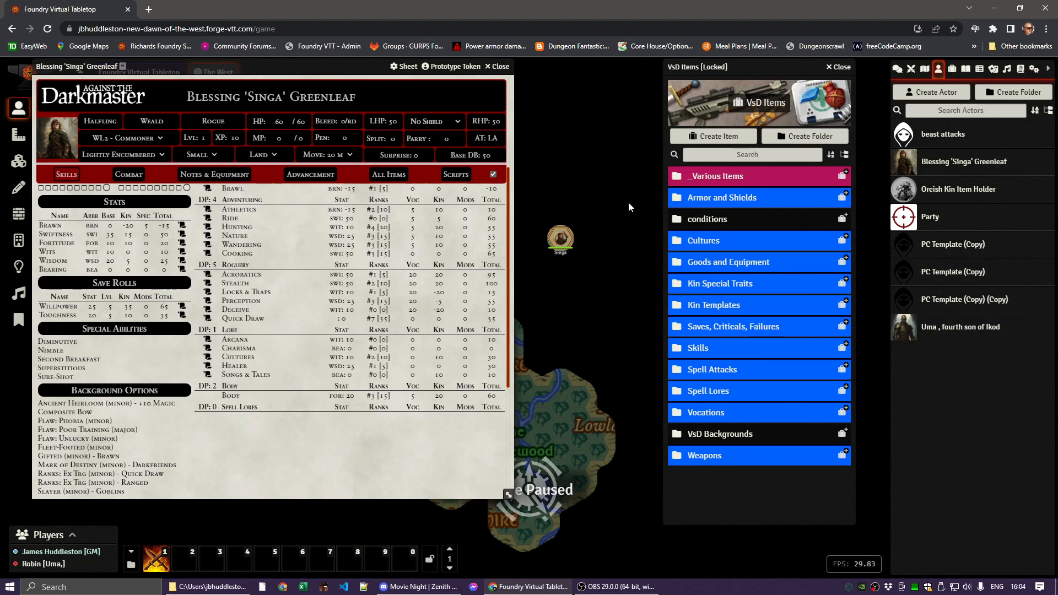
# Step: Open Uma's character sheet in place of Singa's and toggle its header and Passions sections, leaving both expanded
pyautogui.click(500, 67)
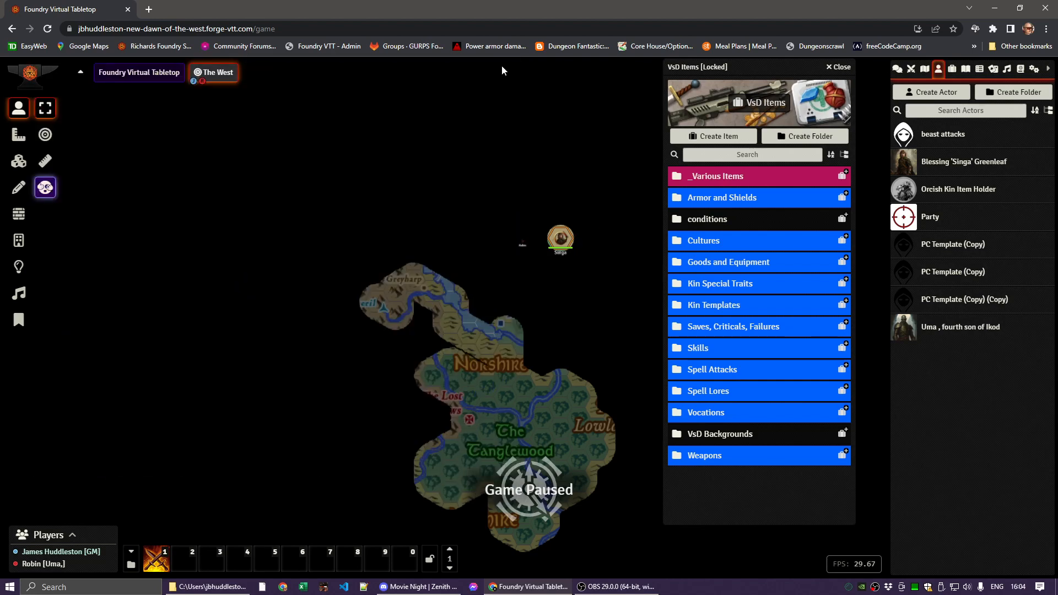
pyautogui.click(950, 330)
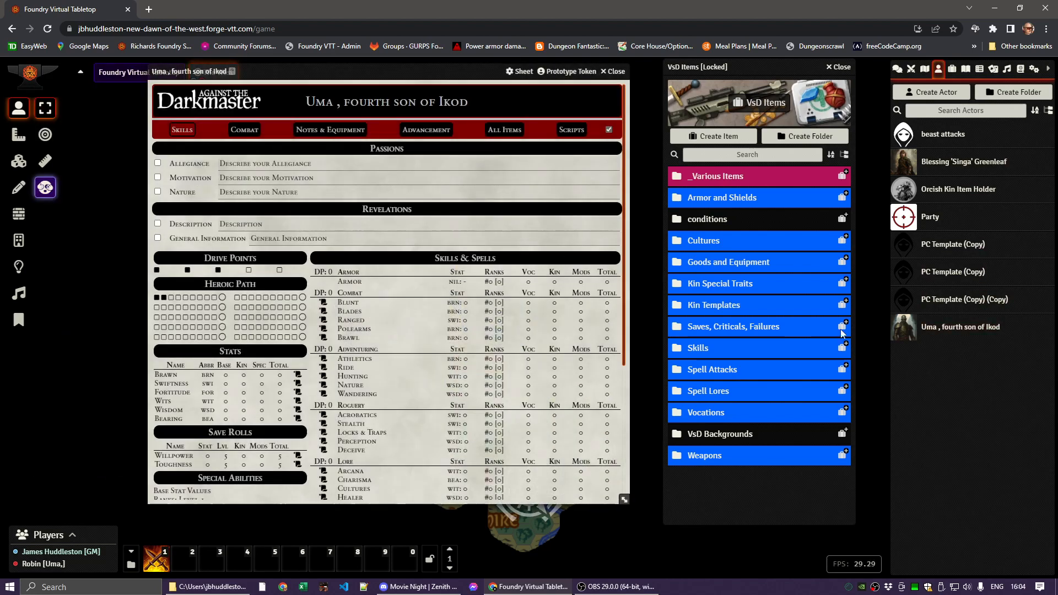
pyautogui.click(548, 97)
pyautogui.click(548, 97)
pyautogui.click(547, 97)
pyautogui.click(548, 97)
pyautogui.click(547, 97)
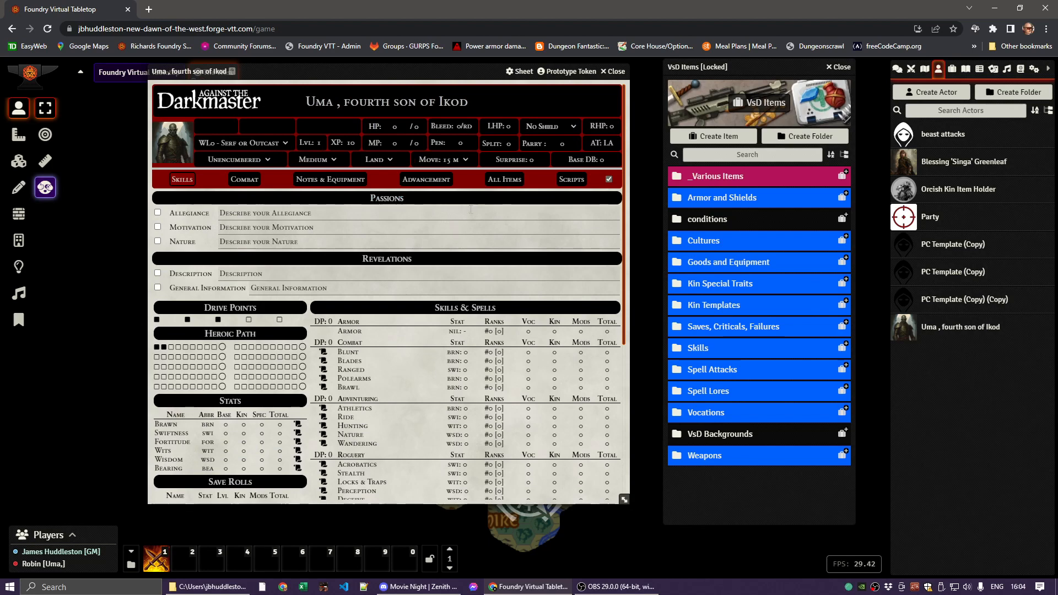
pyautogui.click(517, 203)
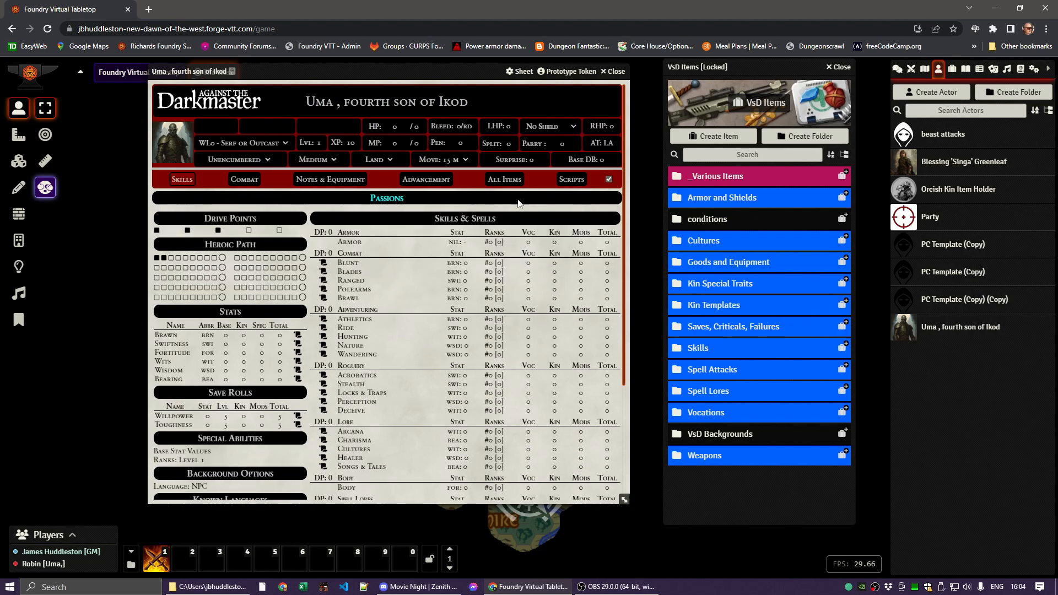
pyautogui.click(518, 203)
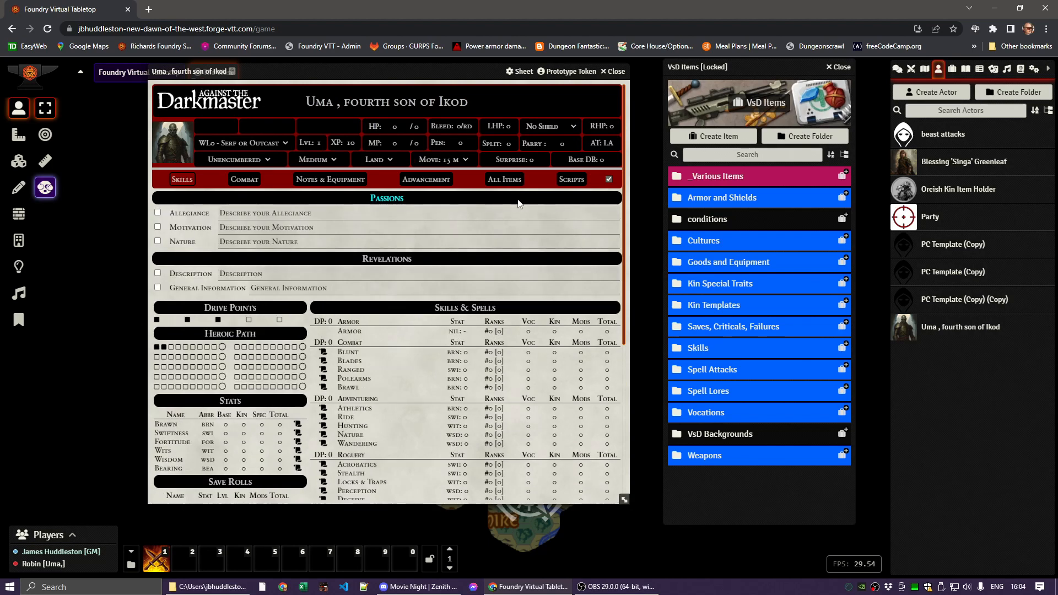
# Step: Look through the Combat, Notes & Equipment, Advancement and All Items pages of Uma's sheet
pyautogui.click(244, 179)
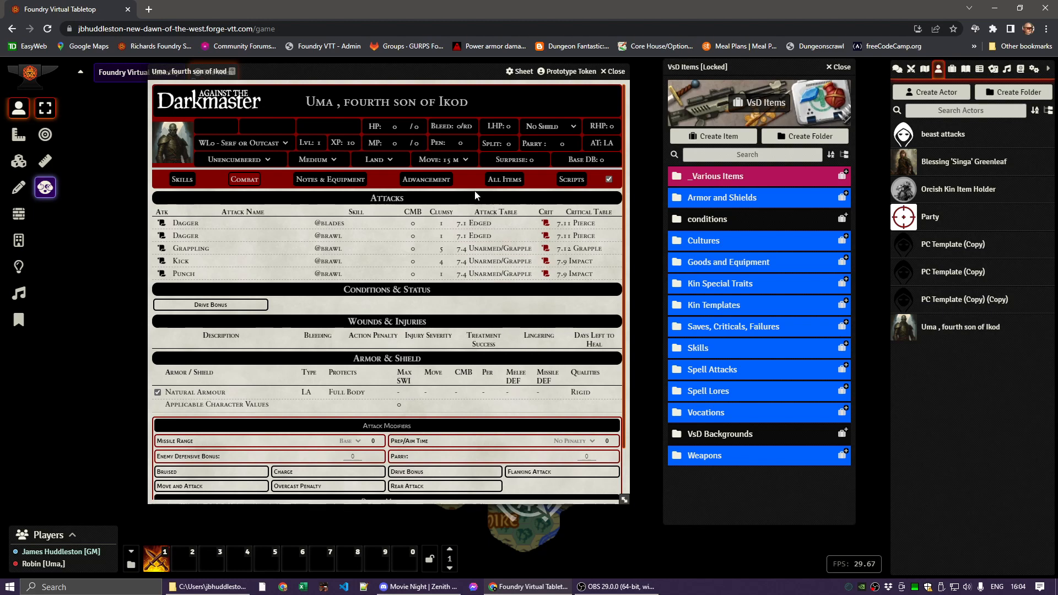
pyautogui.click(343, 182)
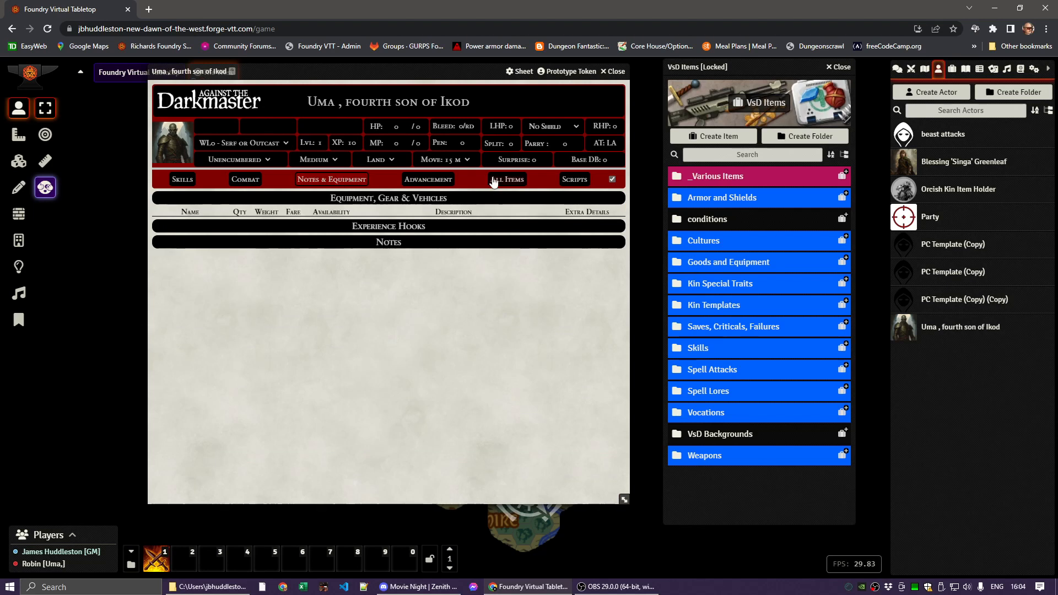
pyautogui.click(430, 182)
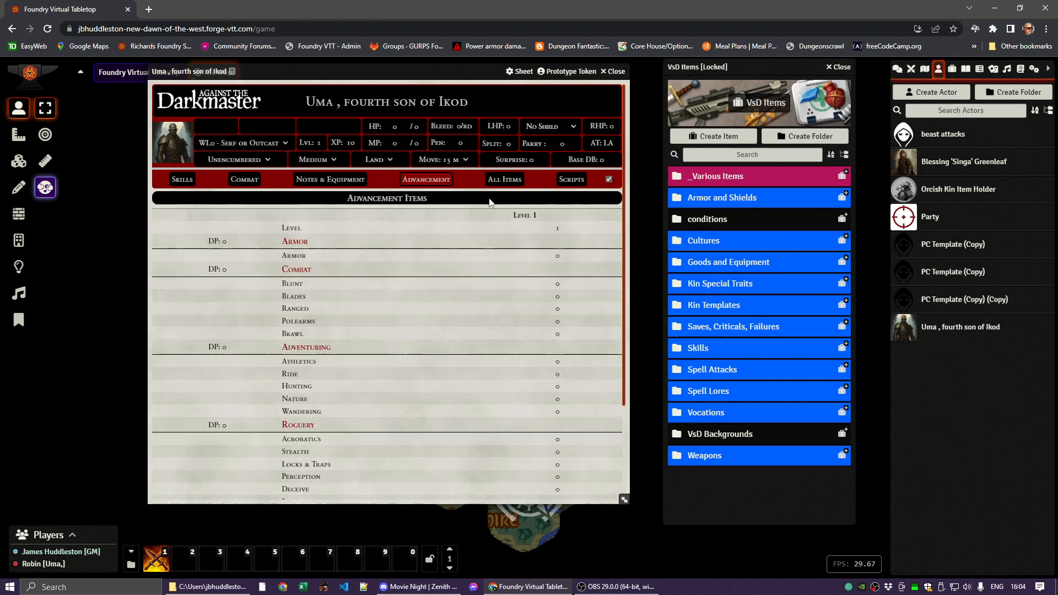
pyautogui.click(506, 183)
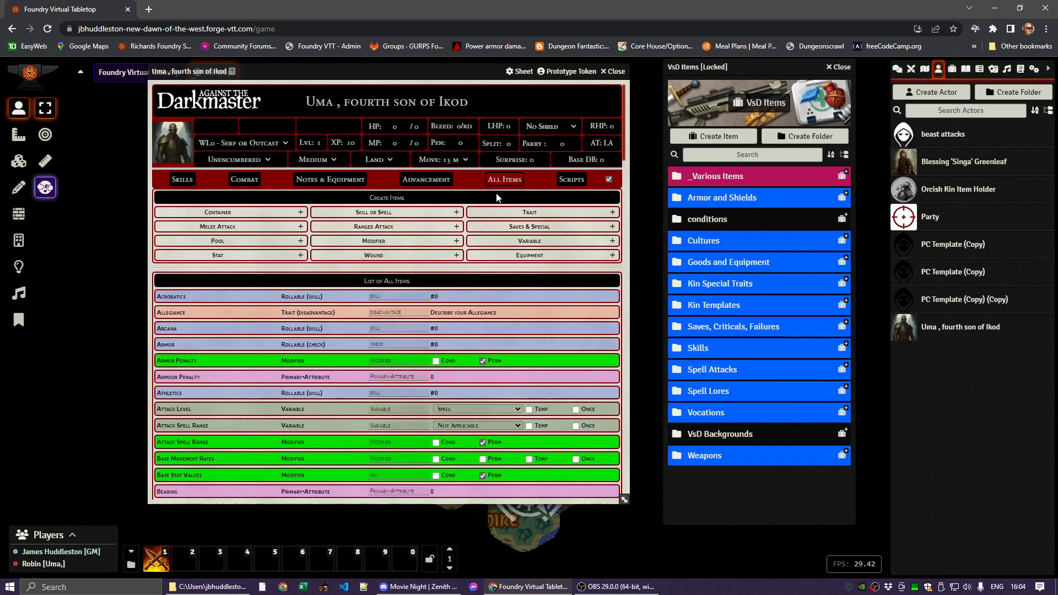
# Step: Set Uma's wealth level to WL1 - Struggling and add the Kin: Half Orc template from the VsD Items compendium
pyautogui.click(184, 182)
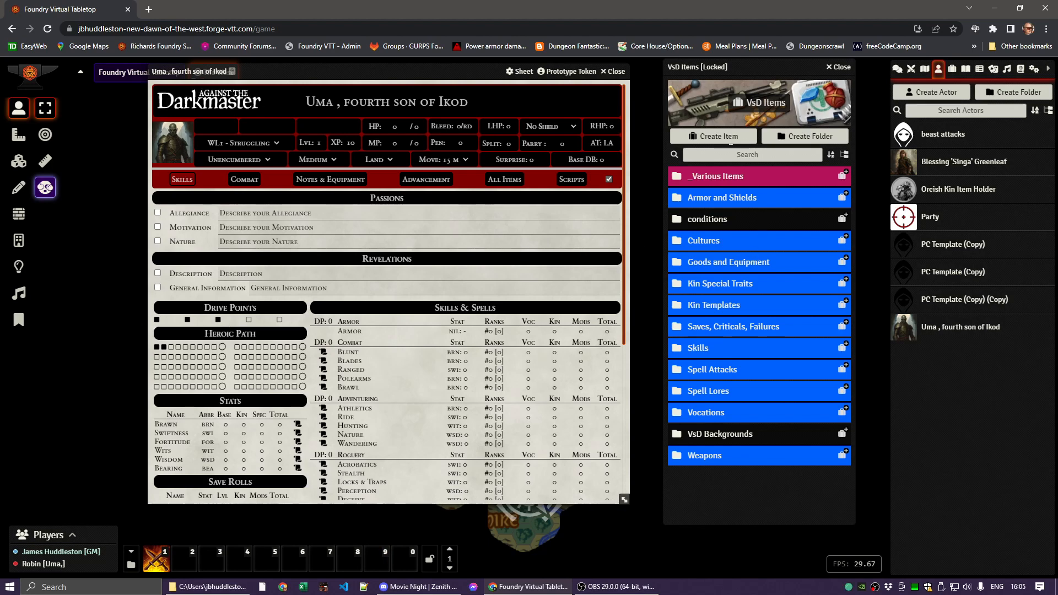
pyautogui.click(716, 305)
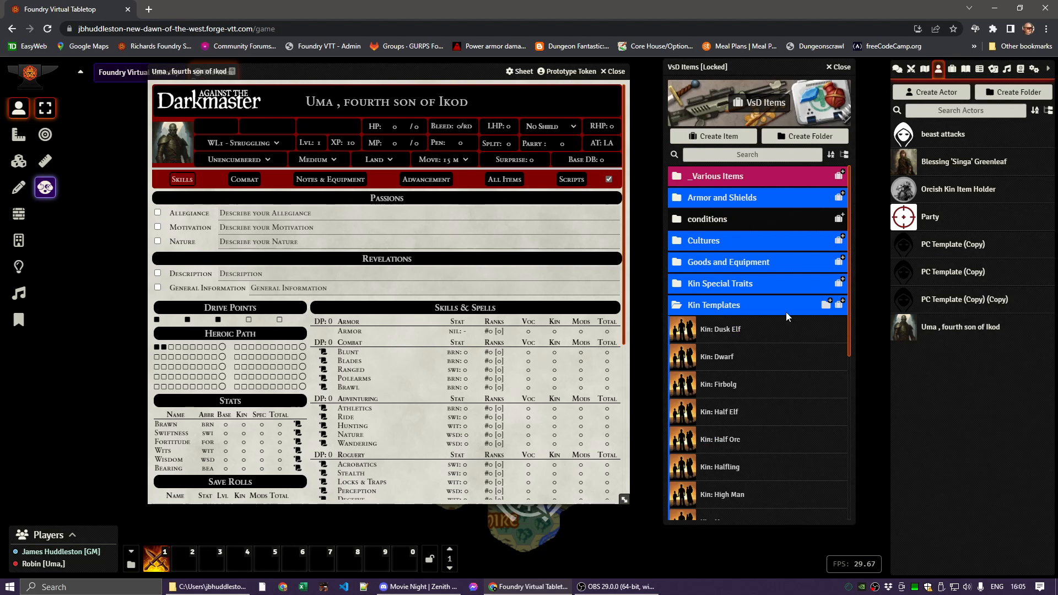
pyautogui.scroll(-2, 786, 311)
pyautogui.scroll(-1, 779, 302)
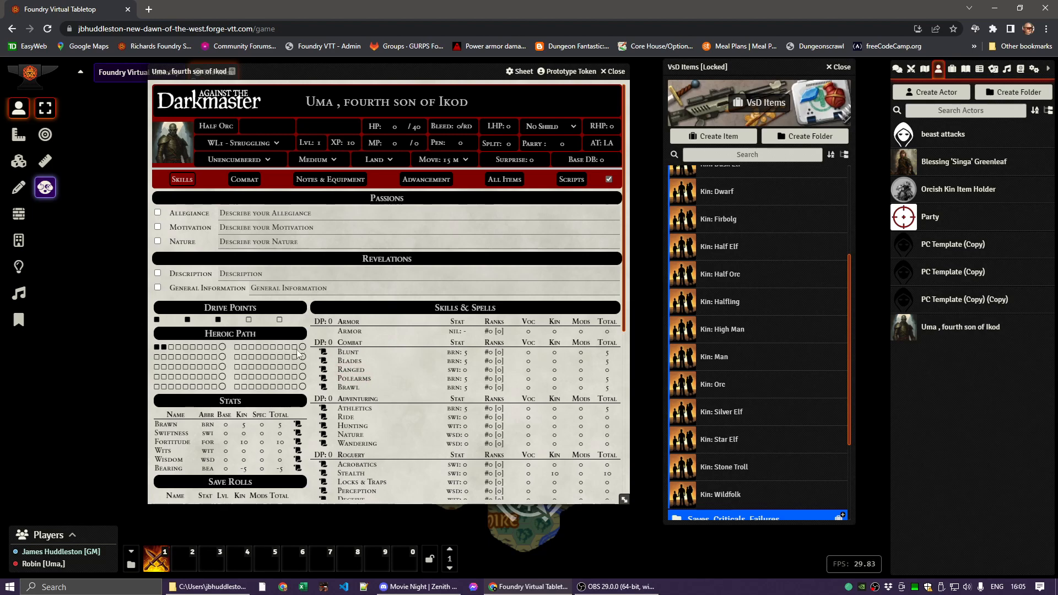
# Step: Review Uma's kin bonuses to stats, saves and skills, and read the description of the Sneaky special ability
pyautogui.scroll(-3, 286, 388)
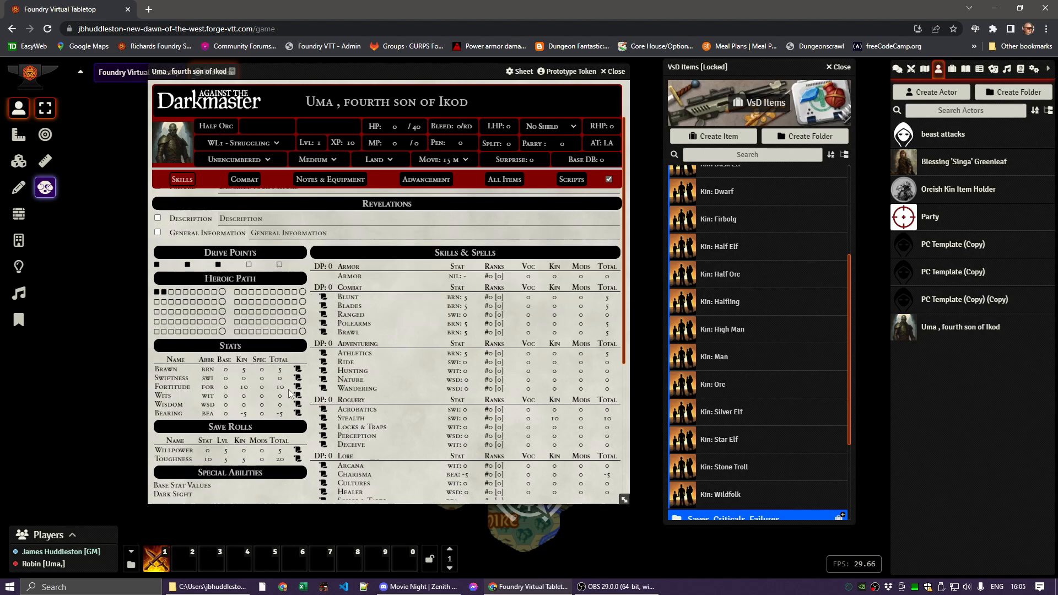
pyautogui.scroll(-2, 285, 389)
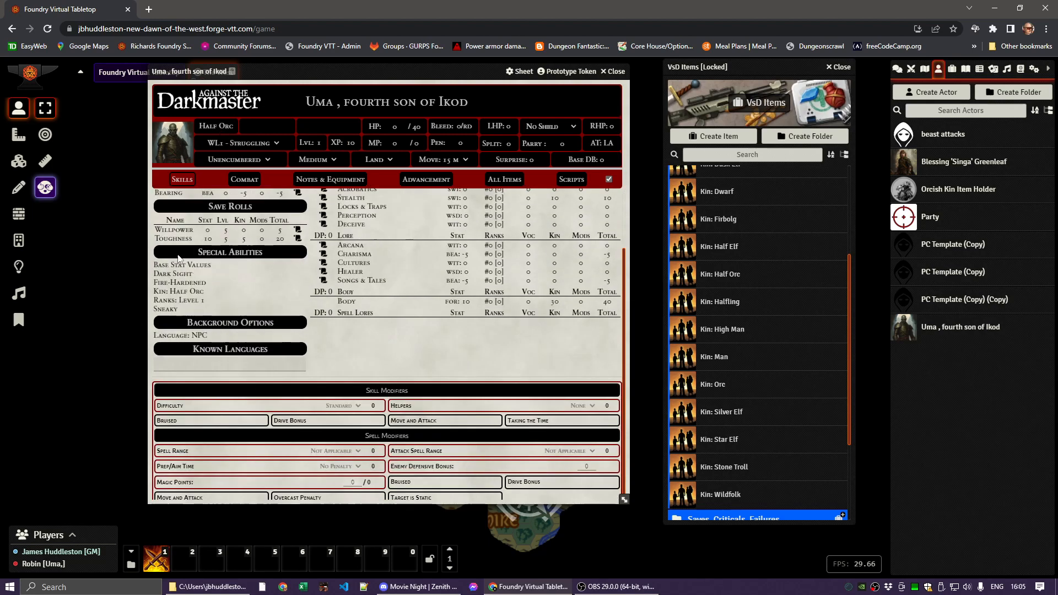
pyautogui.moveTo(173, 315)
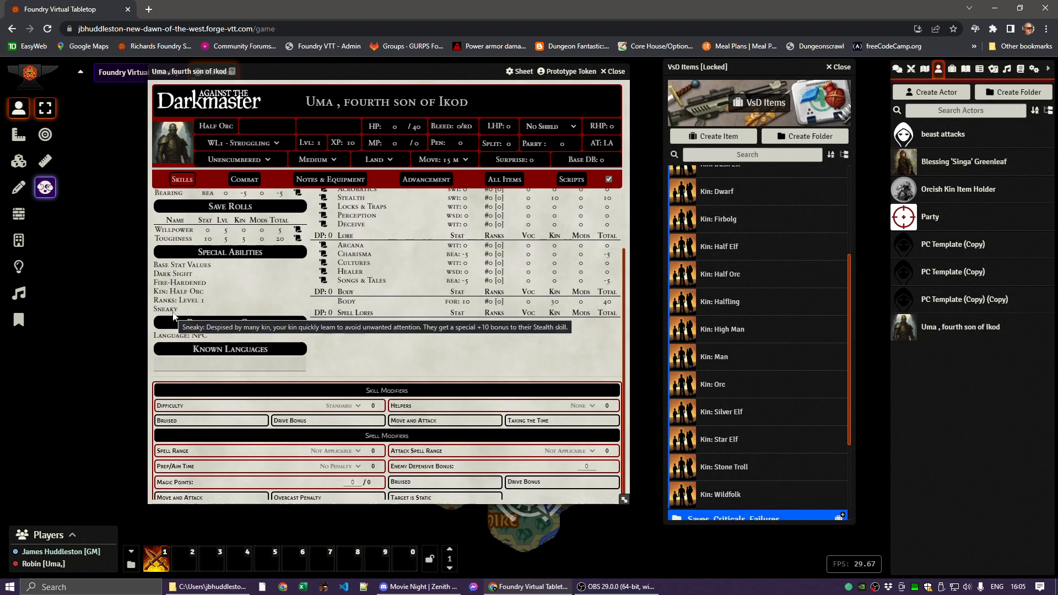
pyautogui.scroll(3, 246, 293)
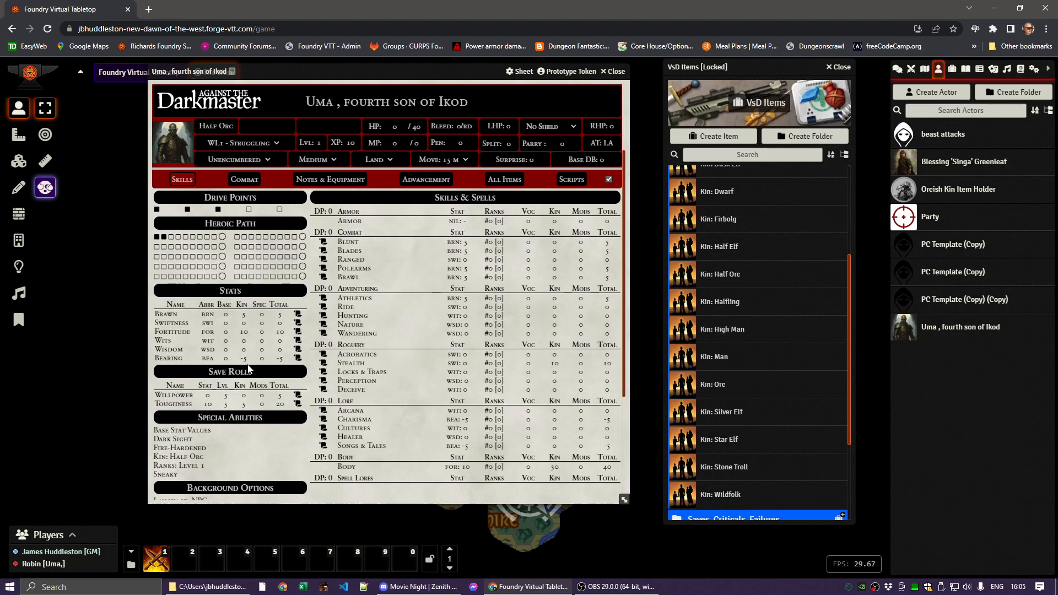
pyautogui.scroll(-3, 248, 366)
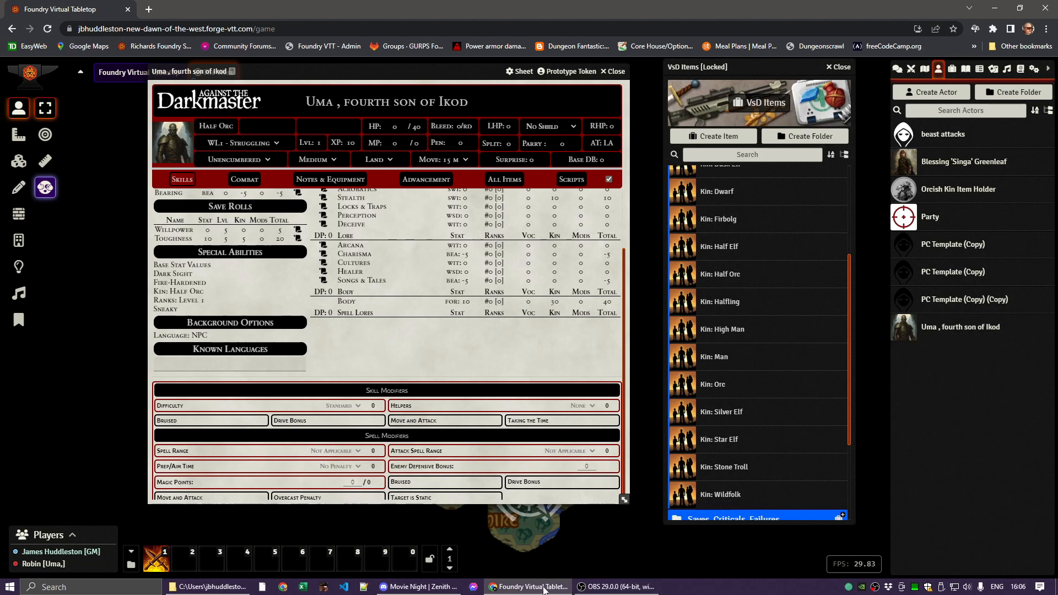
# Step: Switch to the Movie Night window in Discord
pyautogui.moveTo(422, 589)
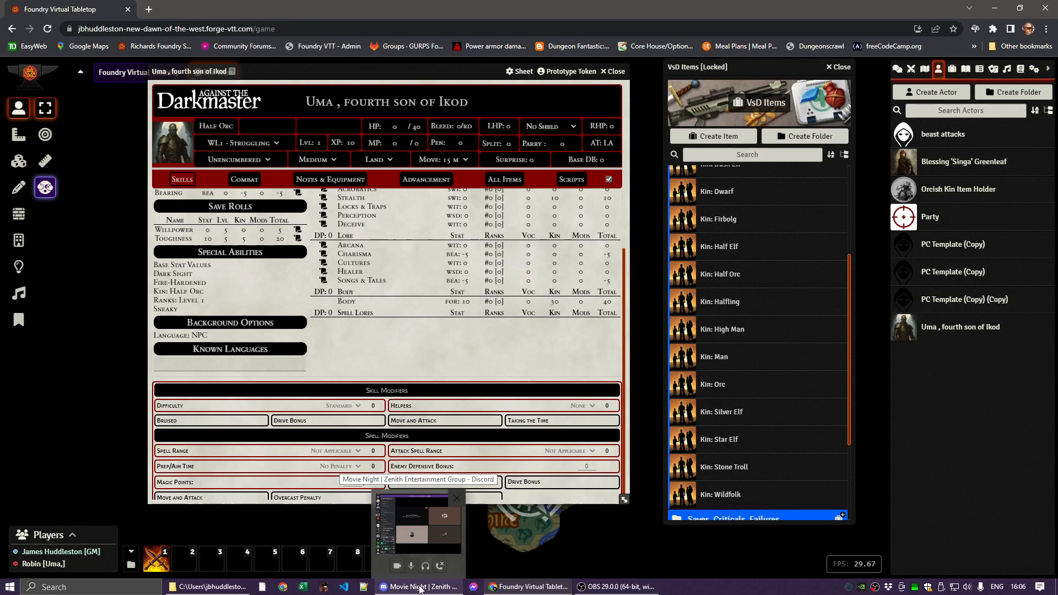
pyautogui.click(420, 588)
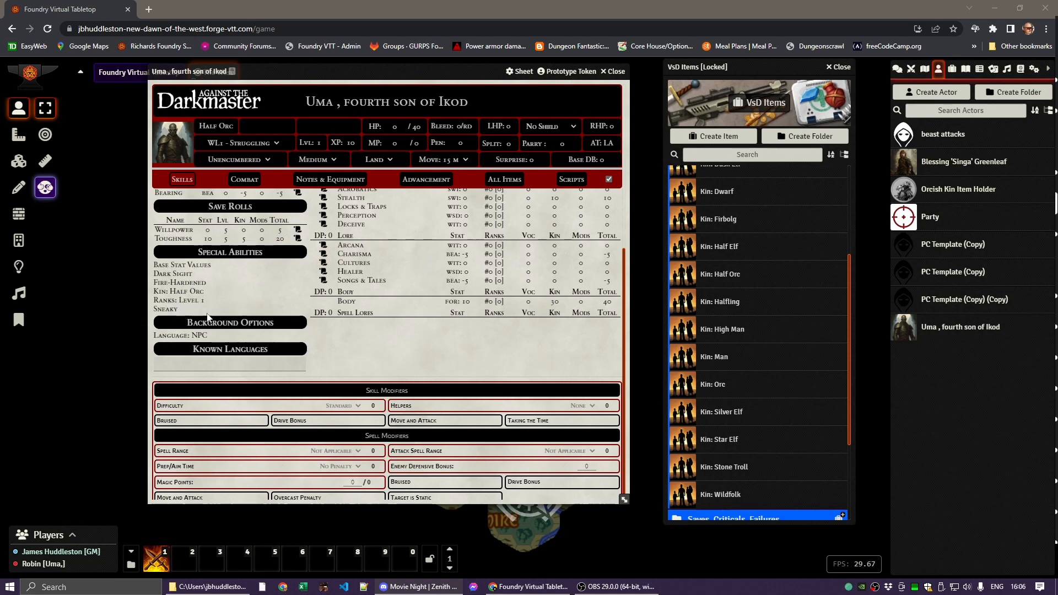
# Step: Inspect the Base Stat Values special ability on the half-orc's character sheet, then close it
pyautogui.scroll(2, 288, 314)
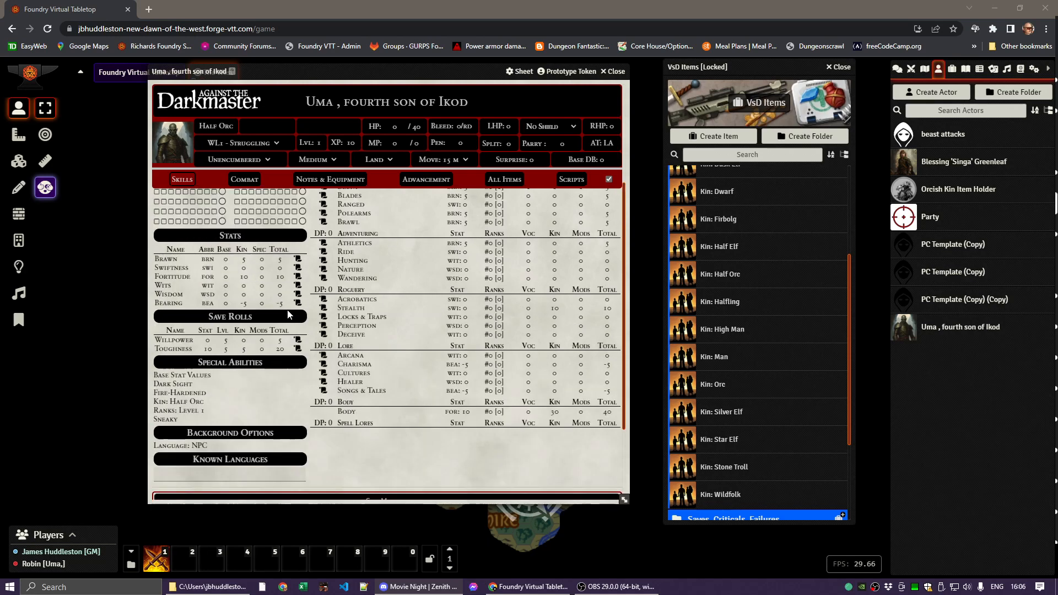
pyautogui.click(167, 375)
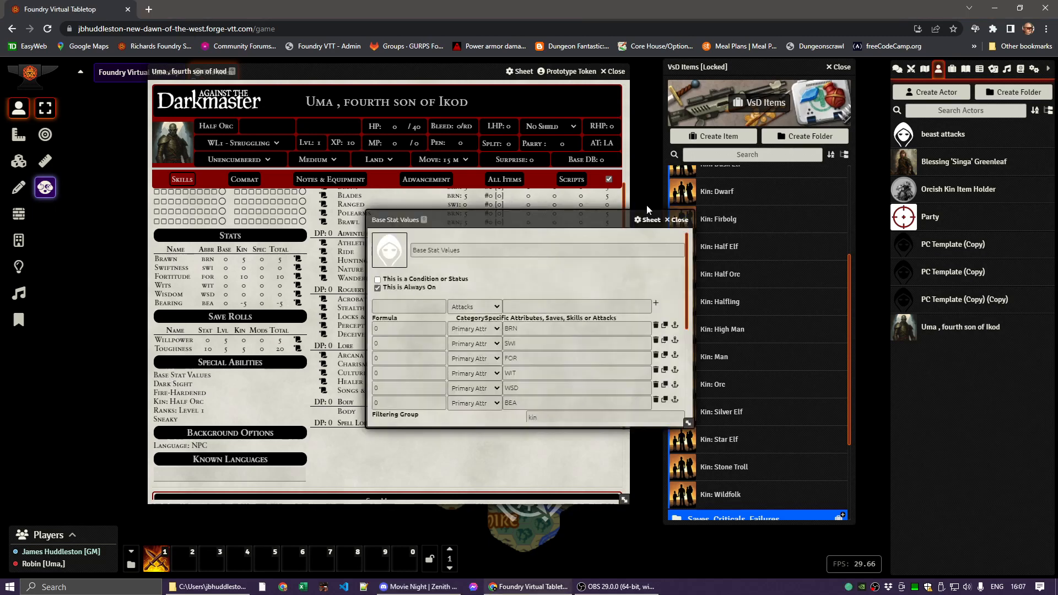
pyautogui.click(677, 220)
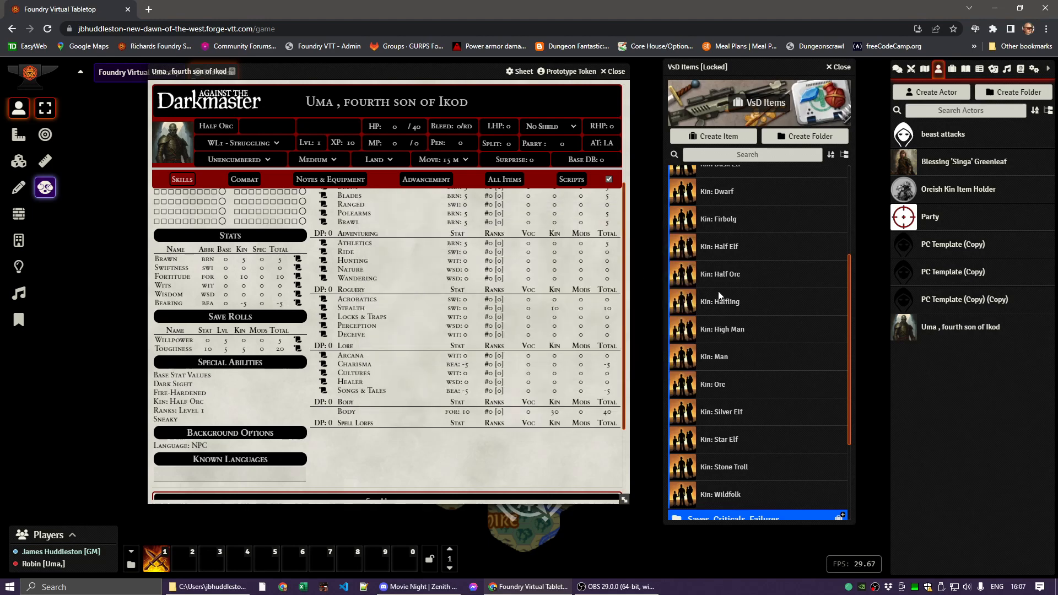
# Step: Add the Warrior vocation from the Vocations folder of the VsD Items compendium to the half-orc character
pyautogui.scroll(3, 722, 290)
pyautogui.click(715, 306)
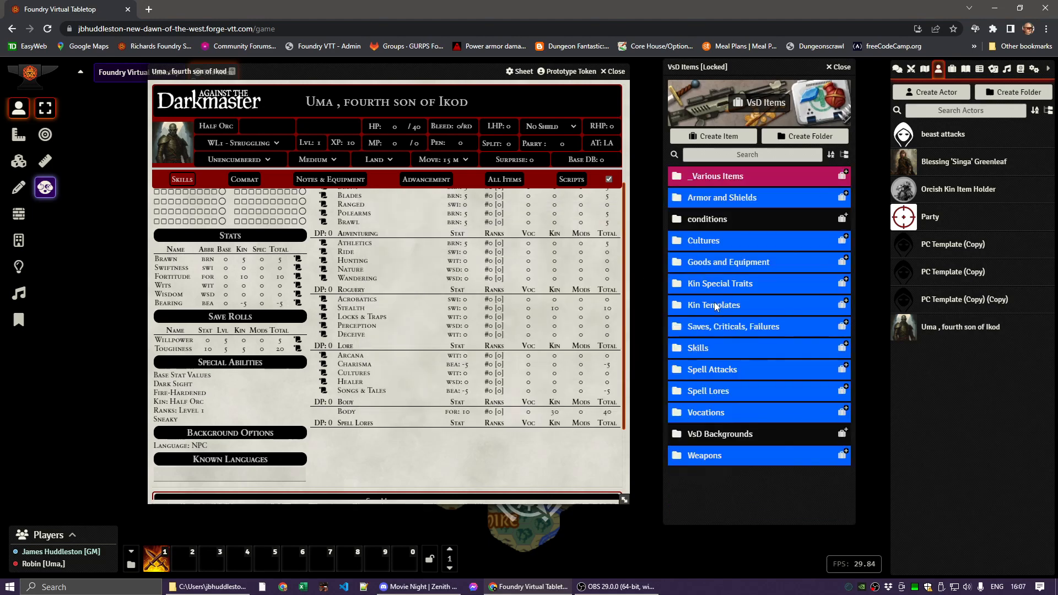
pyautogui.click(707, 413)
pyautogui.scroll(-2, 745, 414)
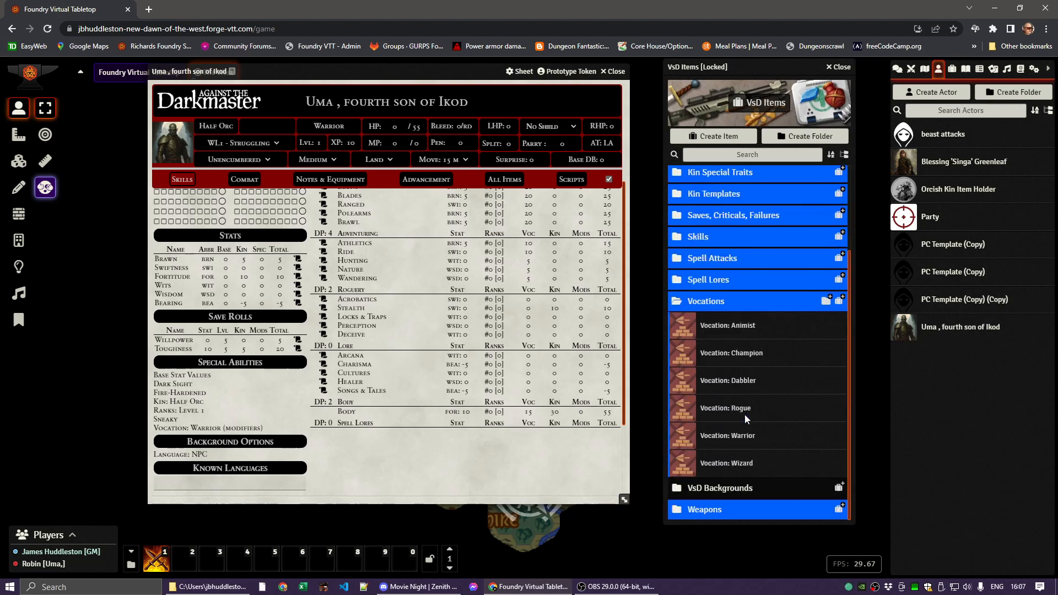
pyautogui.scroll(2, 745, 415)
pyautogui.click(714, 412)
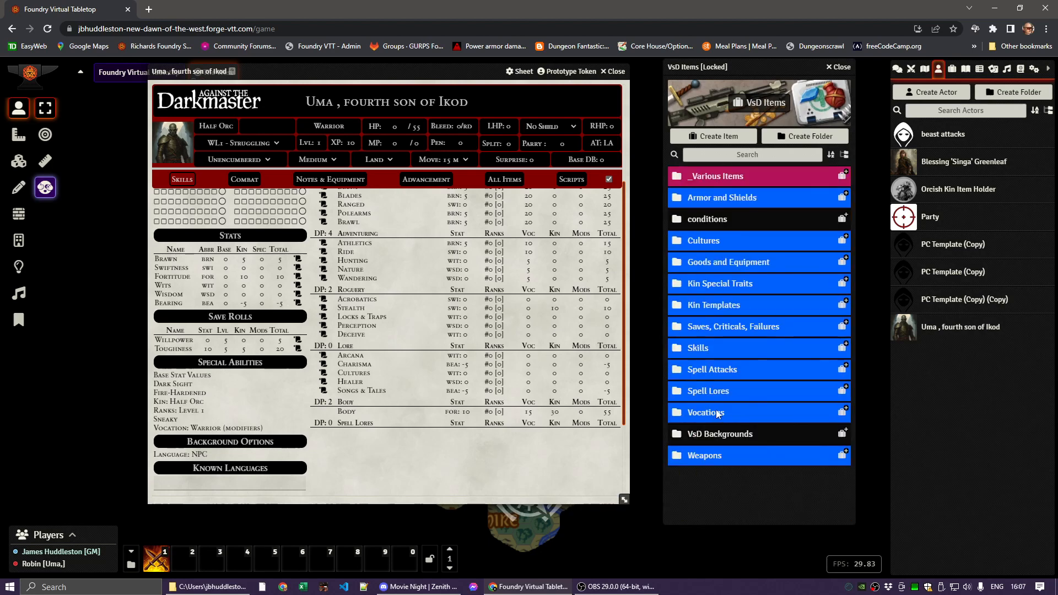
# Step: Add the Ranks: Culture (Desert) item from the Cultures folder to the half-orc character
pyautogui.click(712, 240)
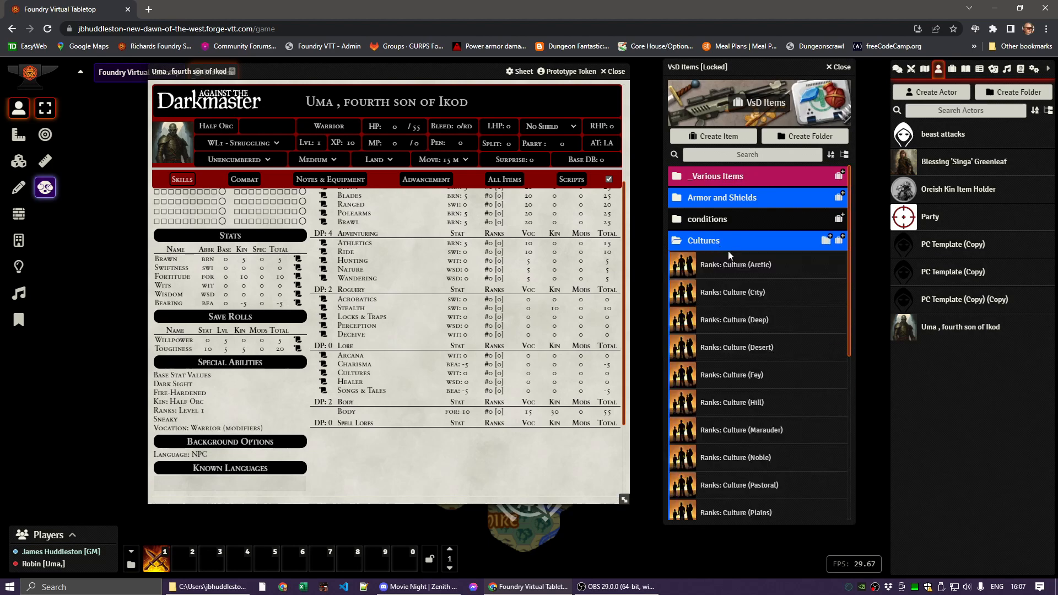
pyautogui.scroll(-1, 741, 275)
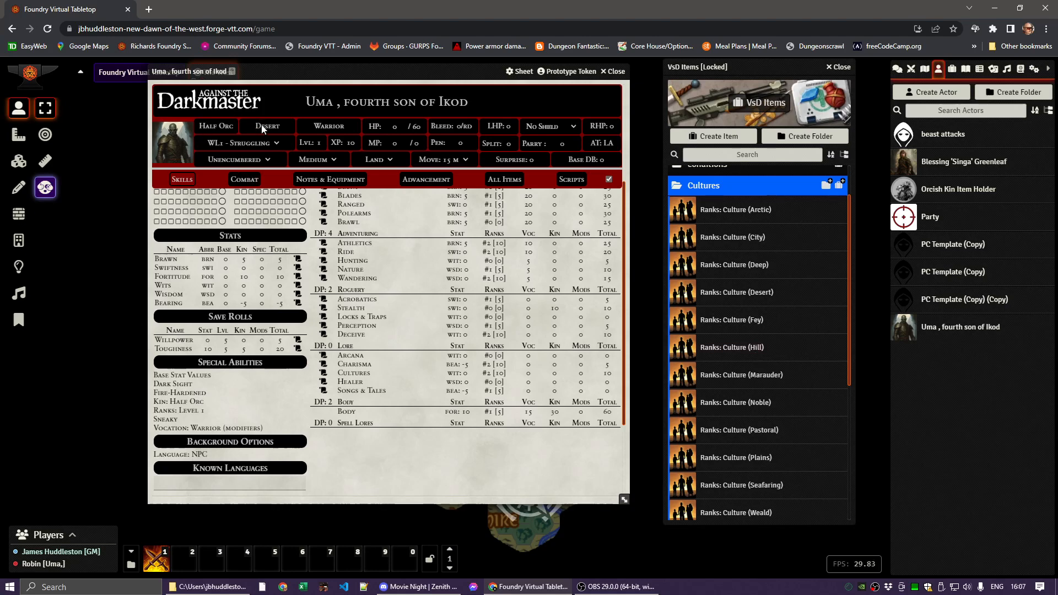
pyautogui.click(729, 187)
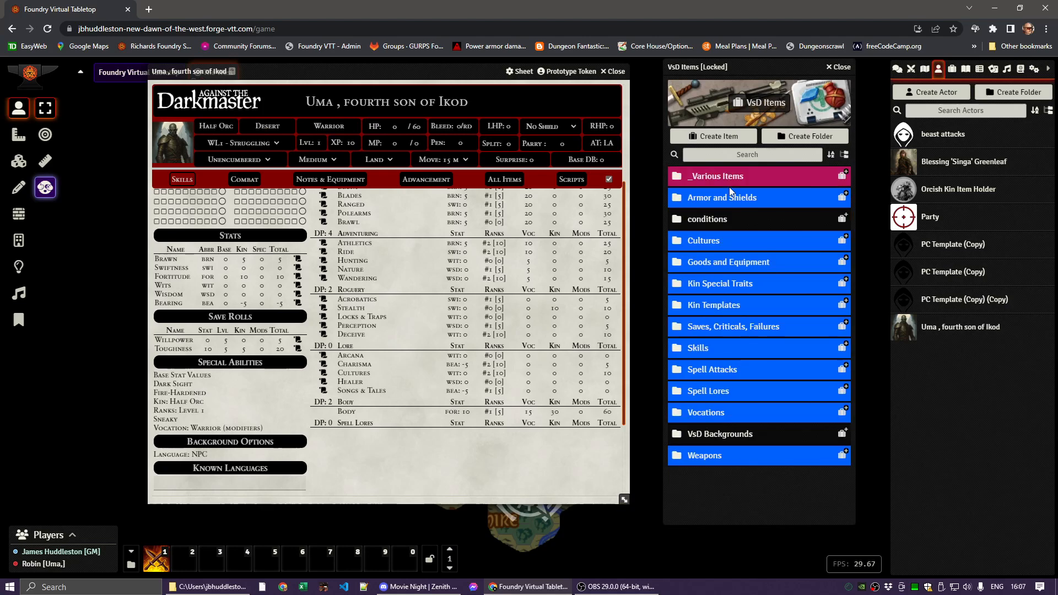
# Step: Examine the advancement ranks and the Ranks: Culture (Desert) item, including its skill entries and notes
pyautogui.click(425, 181)
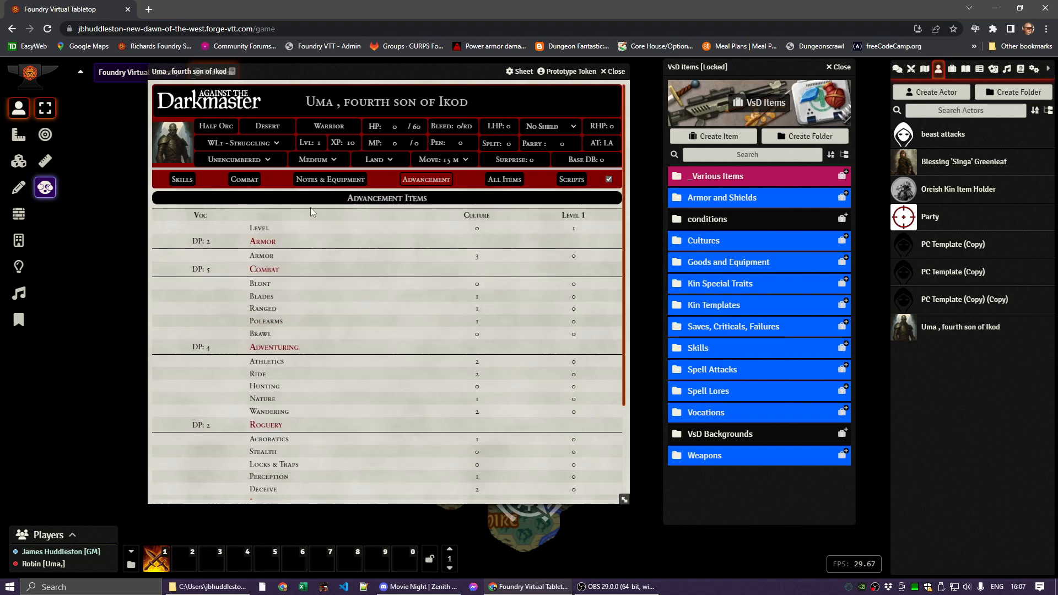
pyautogui.moveTo(479, 216)
pyautogui.click(476, 215)
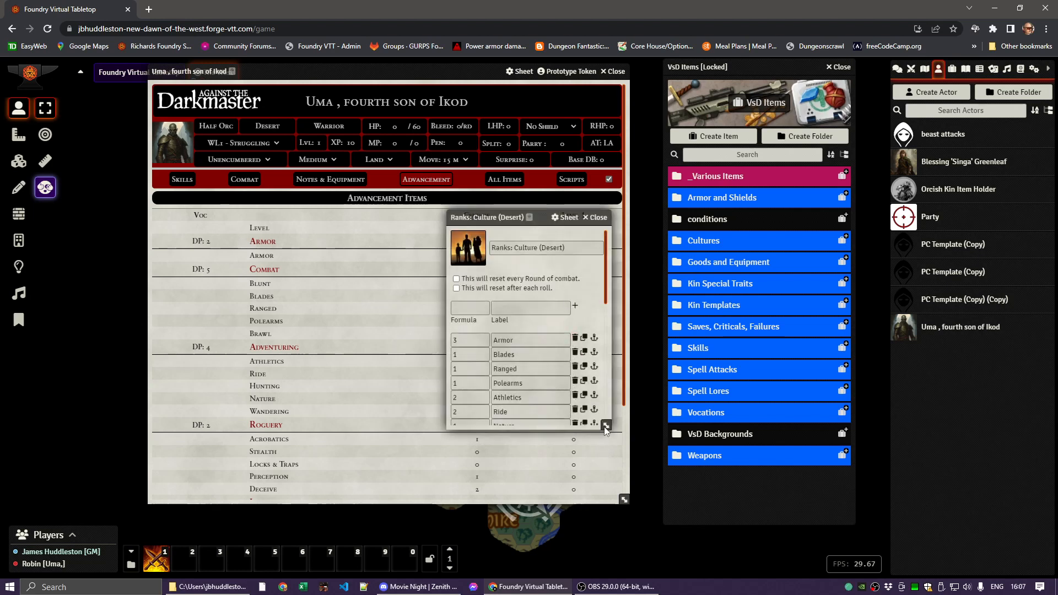
pyautogui.moveTo(605, 426); pyautogui.dragTo(605, 549)
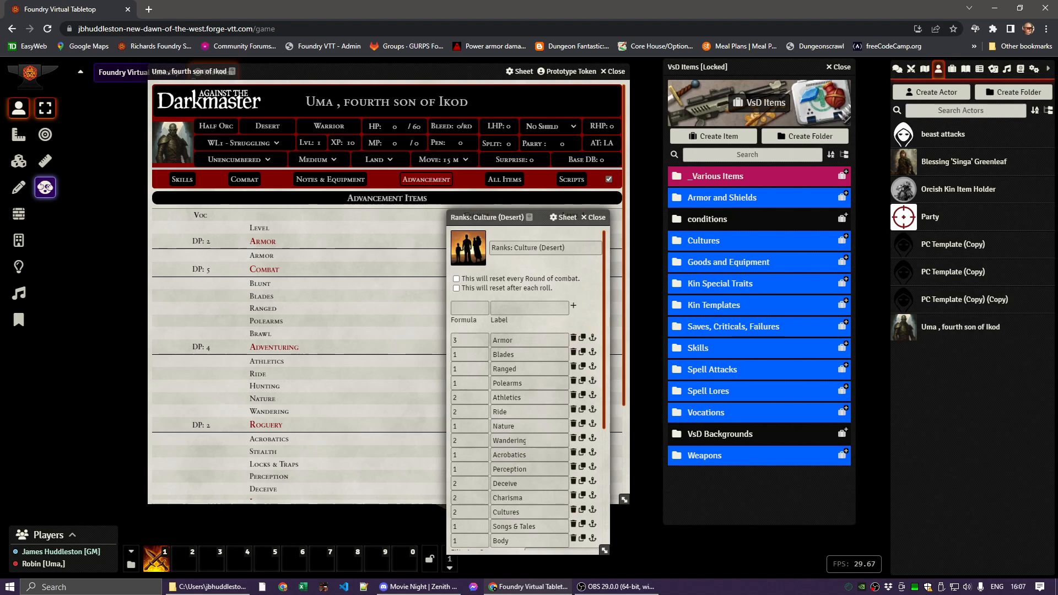
pyautogui.scroll(-1, 526, 439)
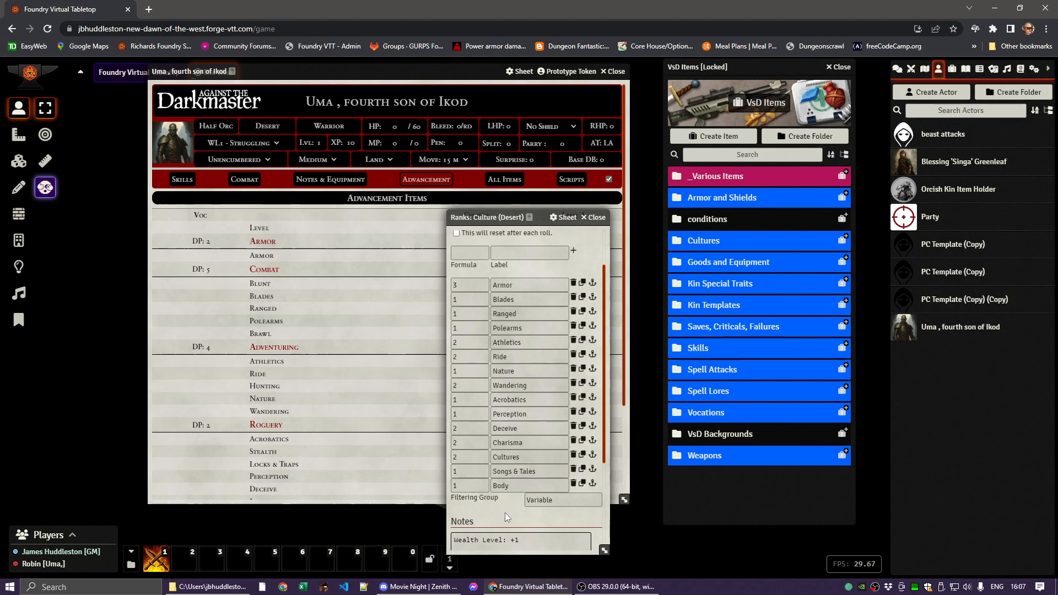
pyautogui.scroll(-1, 501, 513)
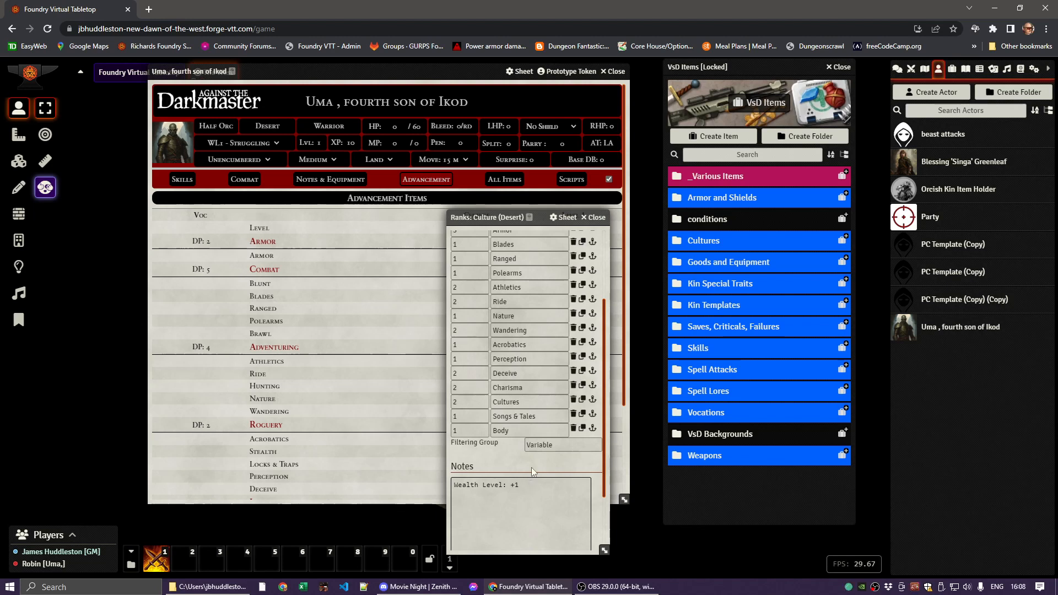
pyautogui.click(598, 217)
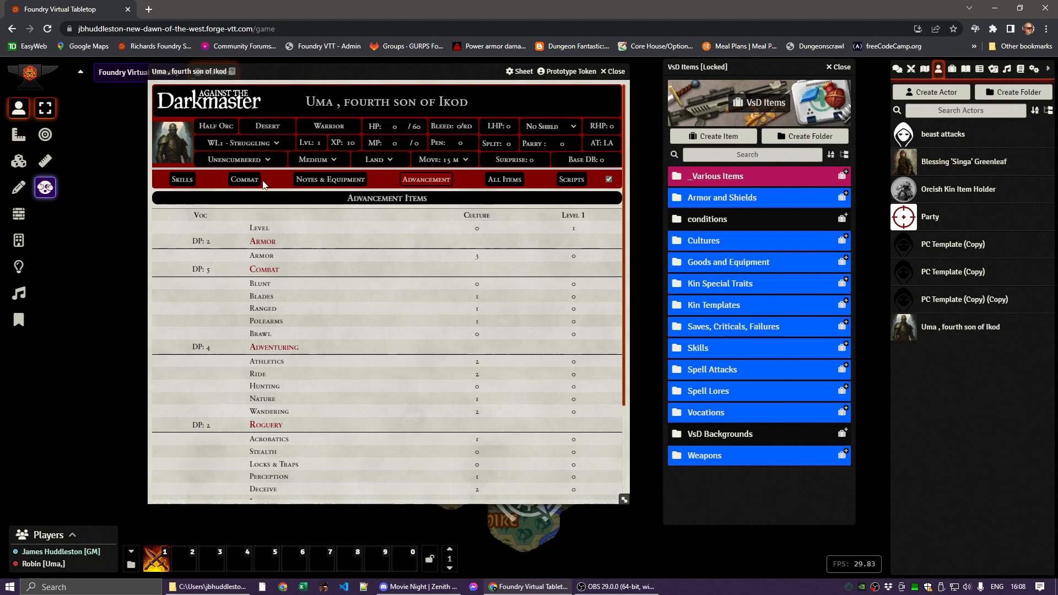
# Step: Review the character's stats, special abilities, vocation and skill totals on the skills page
pyautogui.click(185, 181)
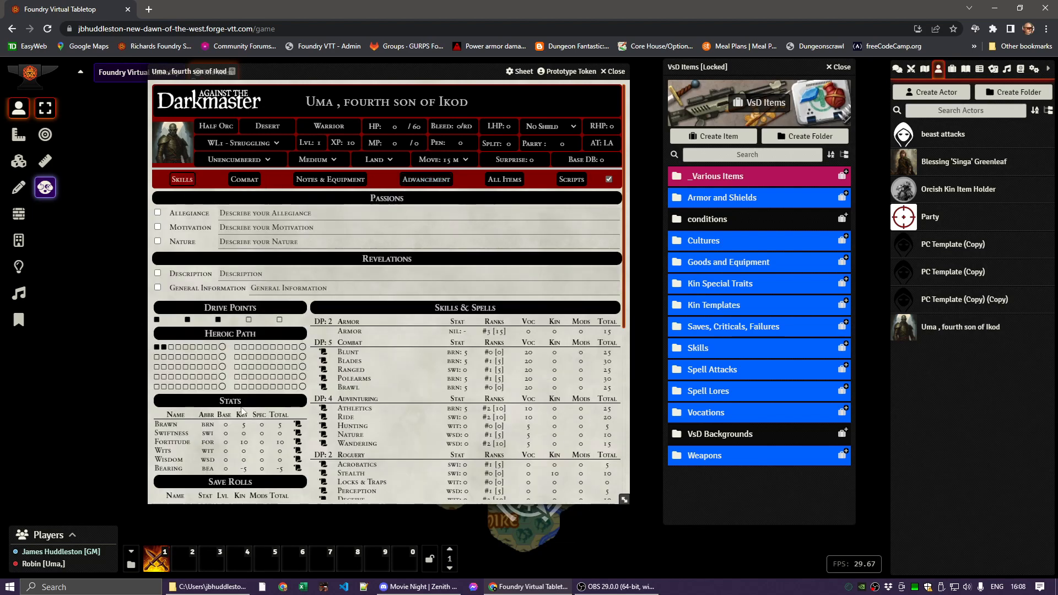
pyautogui.scroll(-3, 240, 409)
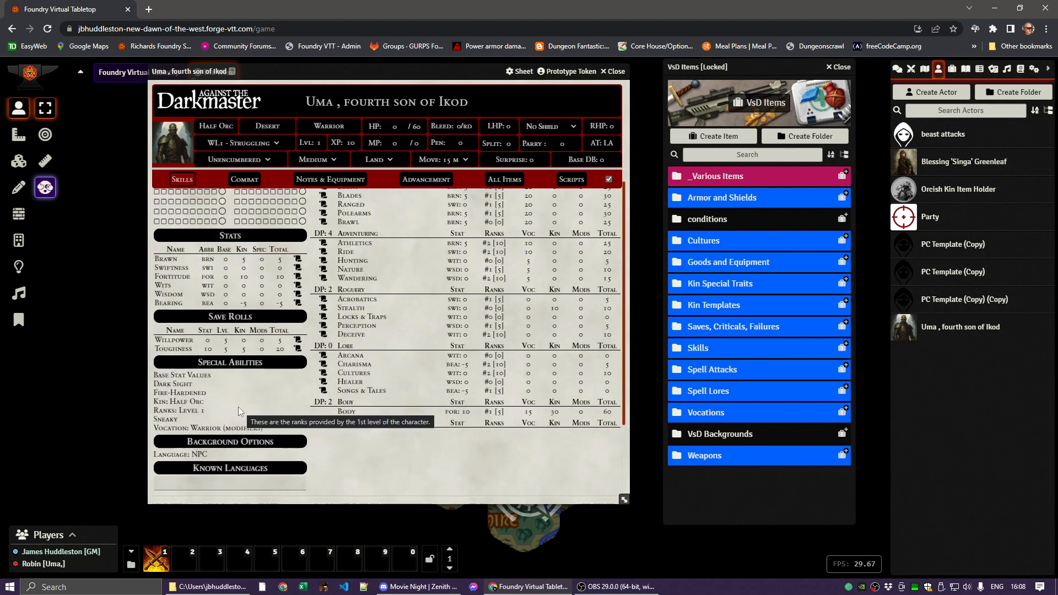
pyautogui.moveTo(170, 401)
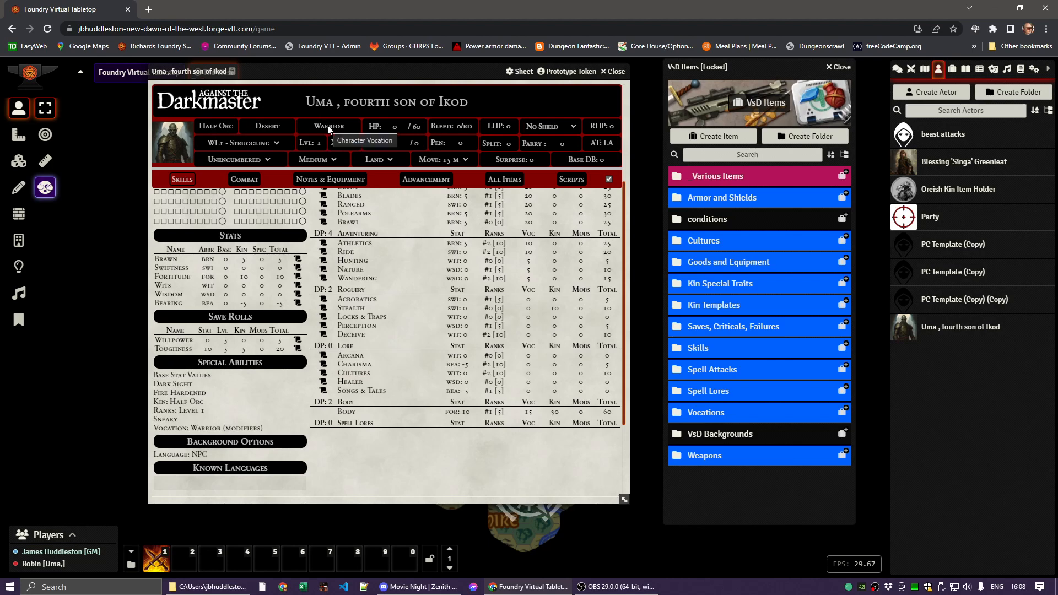
pyautogui.scroll(3, 412, 359)
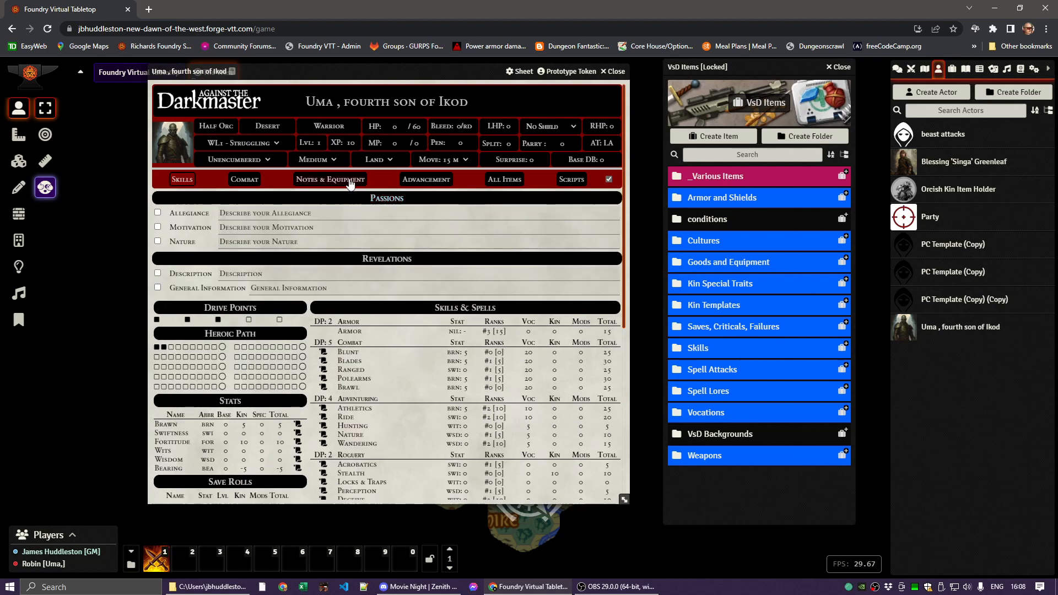
pyautogui.scroll(-1, 205, 413)
pyautogui.scroll(-1, 205, 413)
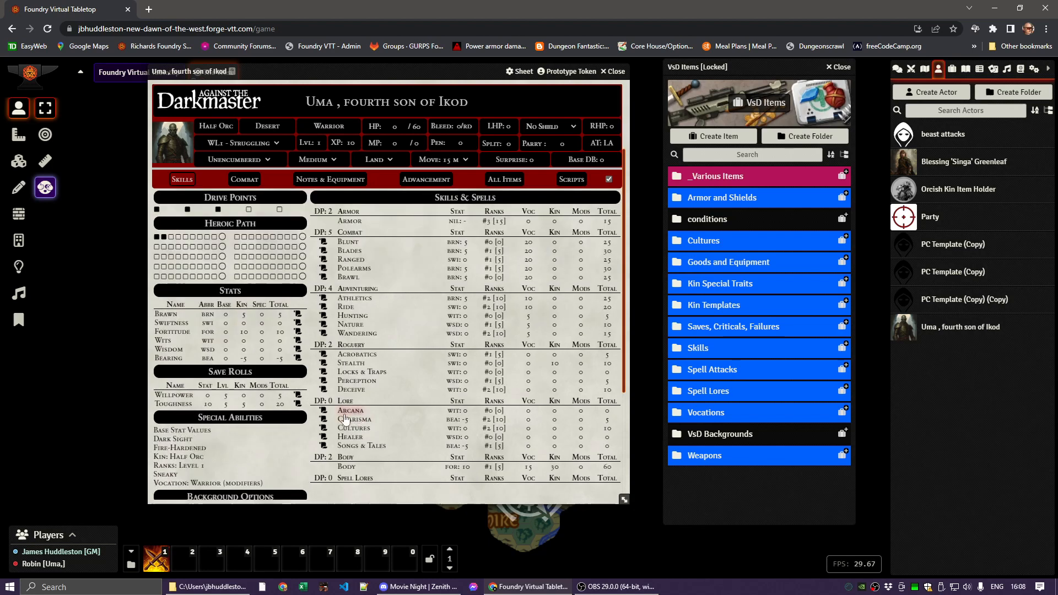
# Step: Set the Base Stat Values to BRN 25, SWI 20, FOR 15 and WSD 10, then close the item
pyautogui.click(196, 431)
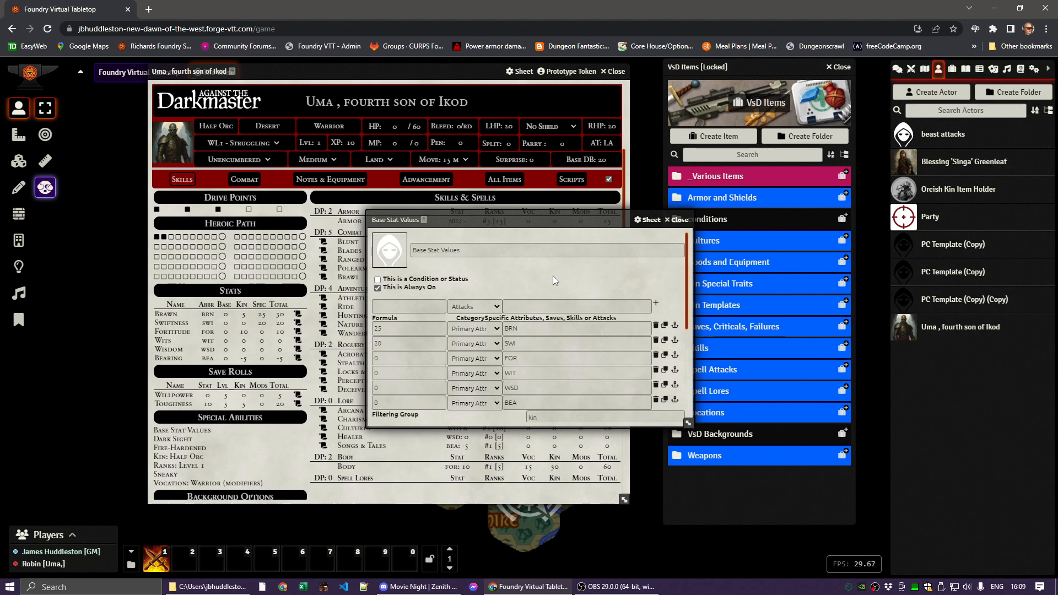
pyautogui.write('15')
pyautogui.write('10')
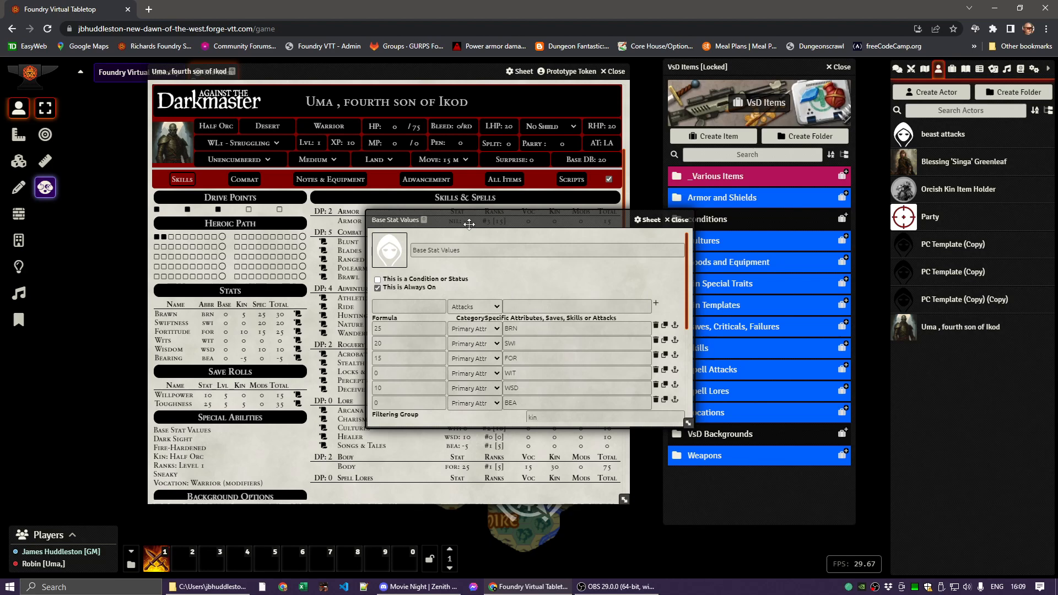
pyautogui.moveTo(469, 224); pyautogui.dragTo(391, 150)
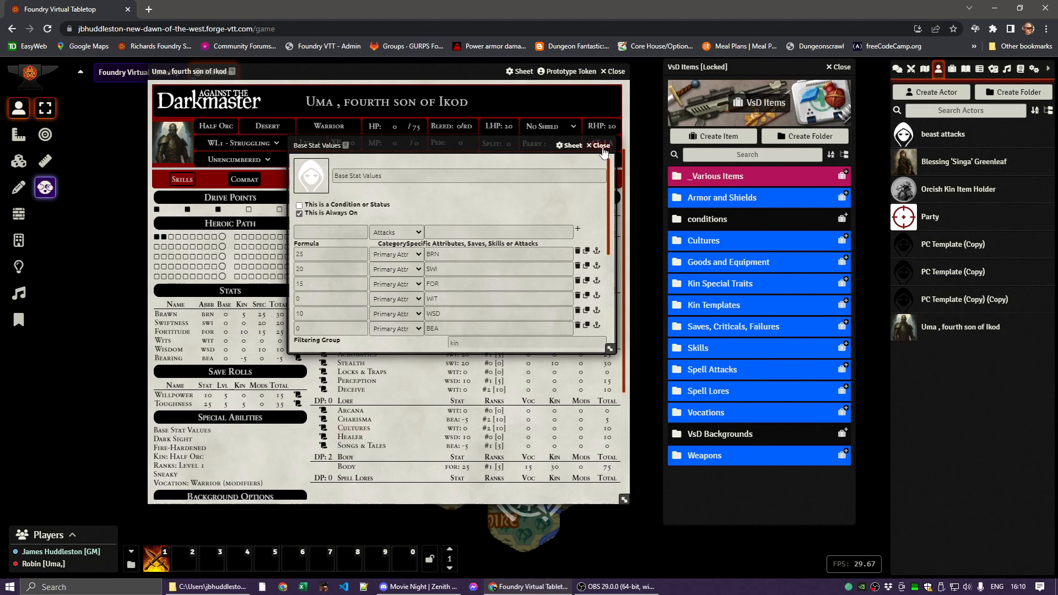
pyautogui.click(600, 146)
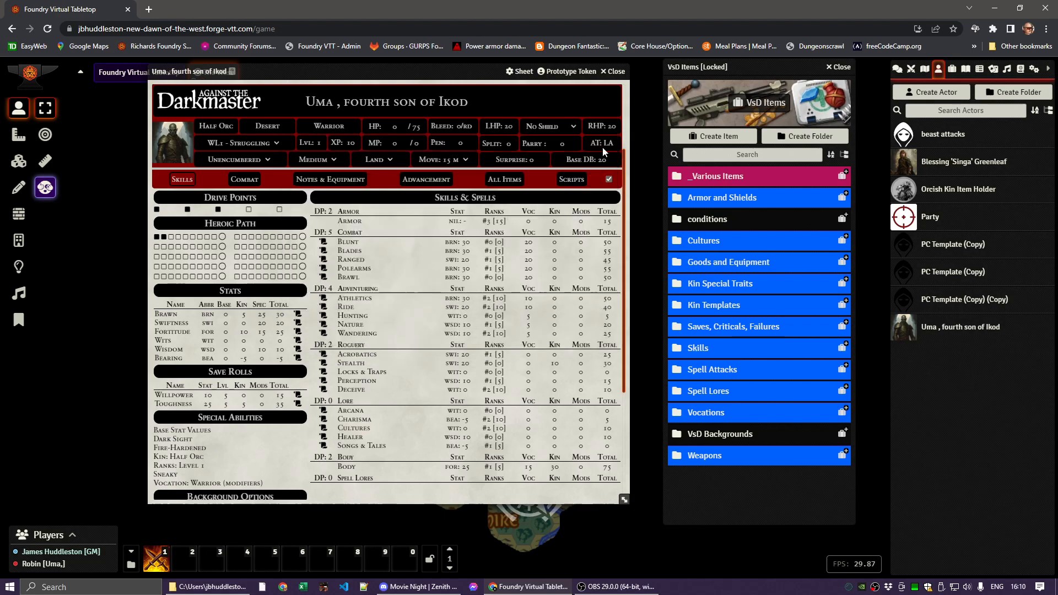
# Step: Examine the Fire-Hardened special ability's save and defence bonuses and its notes, then close it
pyautogui.moveTo(247, 453)
pyautogui.moveTo(171, 443)
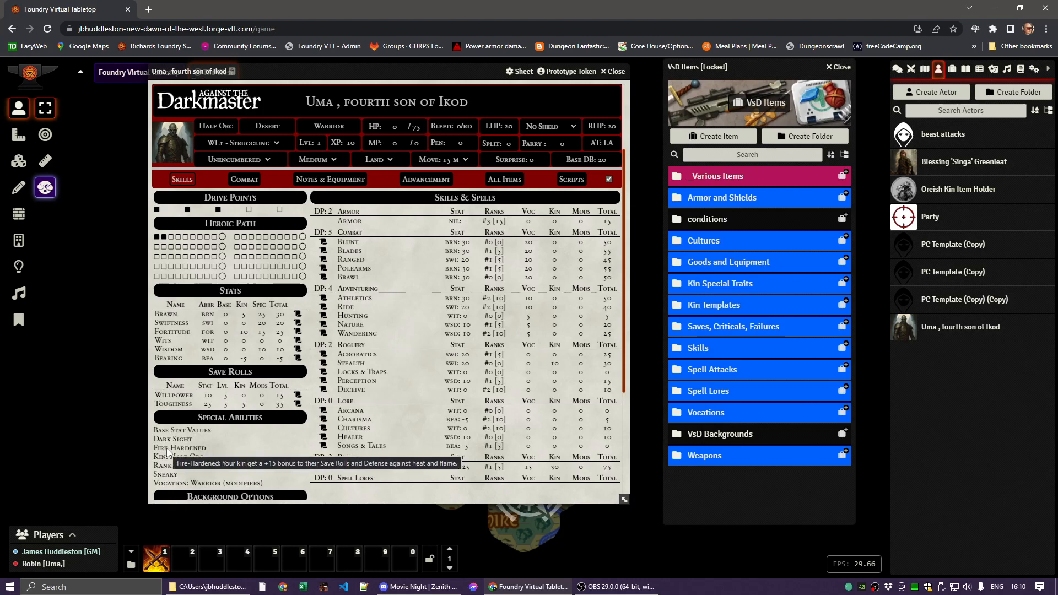
pyautogui.click(168, 452)
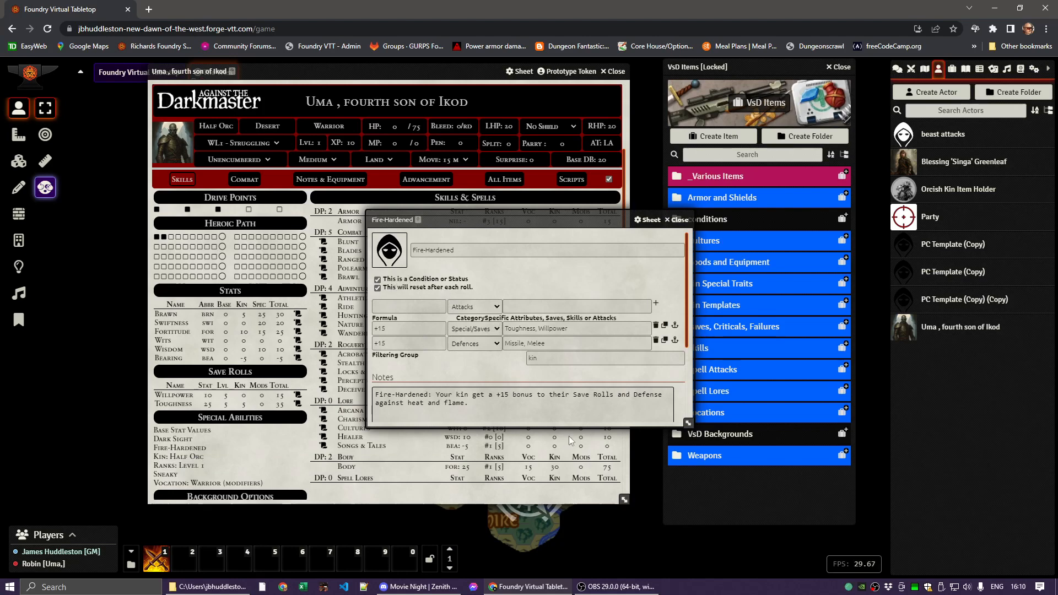
pyautogui.click(679, 220)
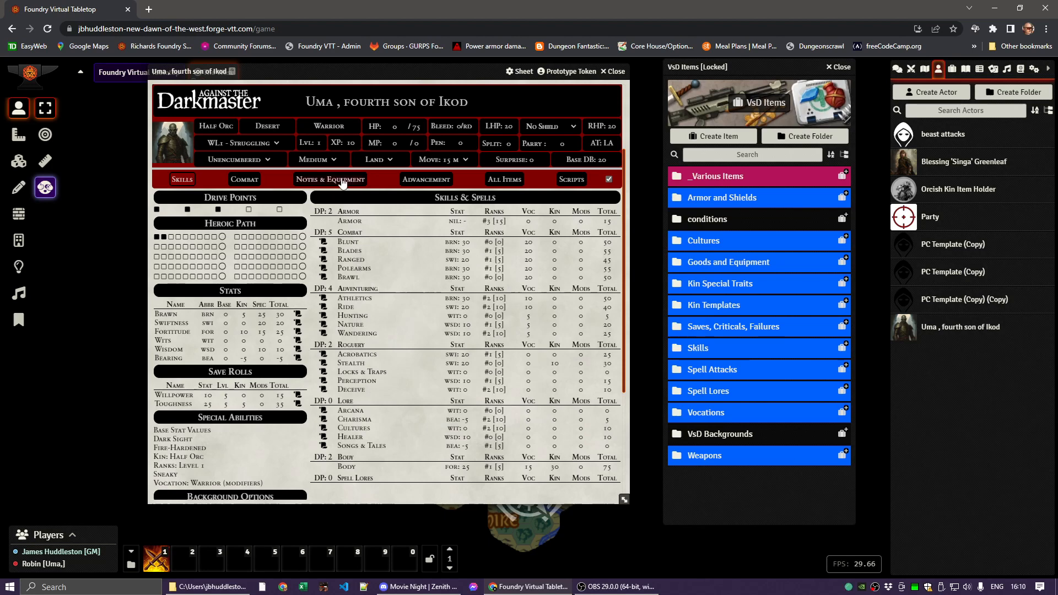
# Step: Review the skill and spell modifiers, then the attacks, conditions and armor on the combat page, and return to the skills
pyautogui.scroll(-3, 390, 262)
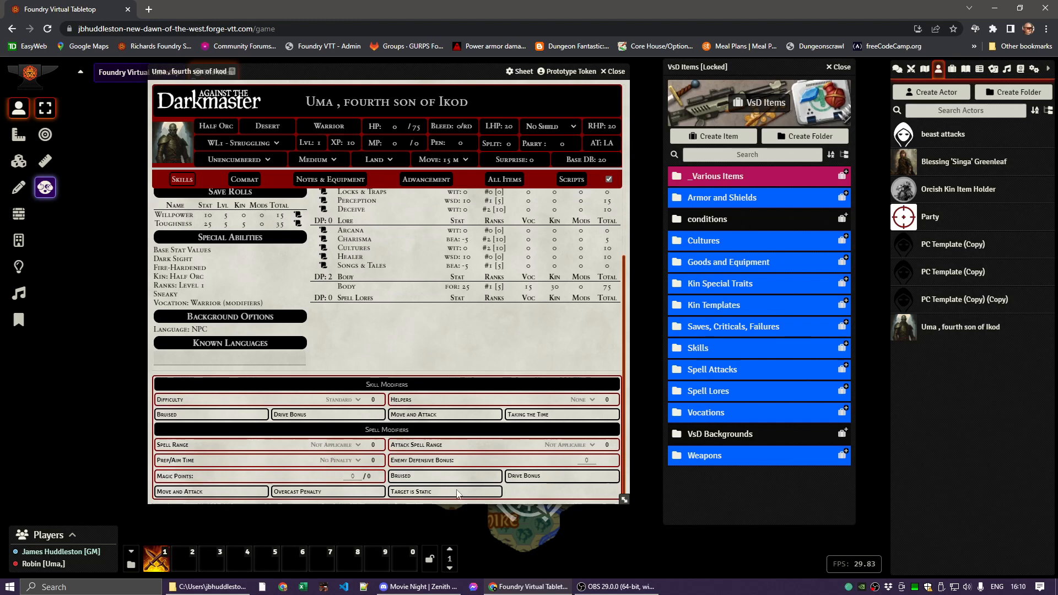
pyautogui.click(244, 179)
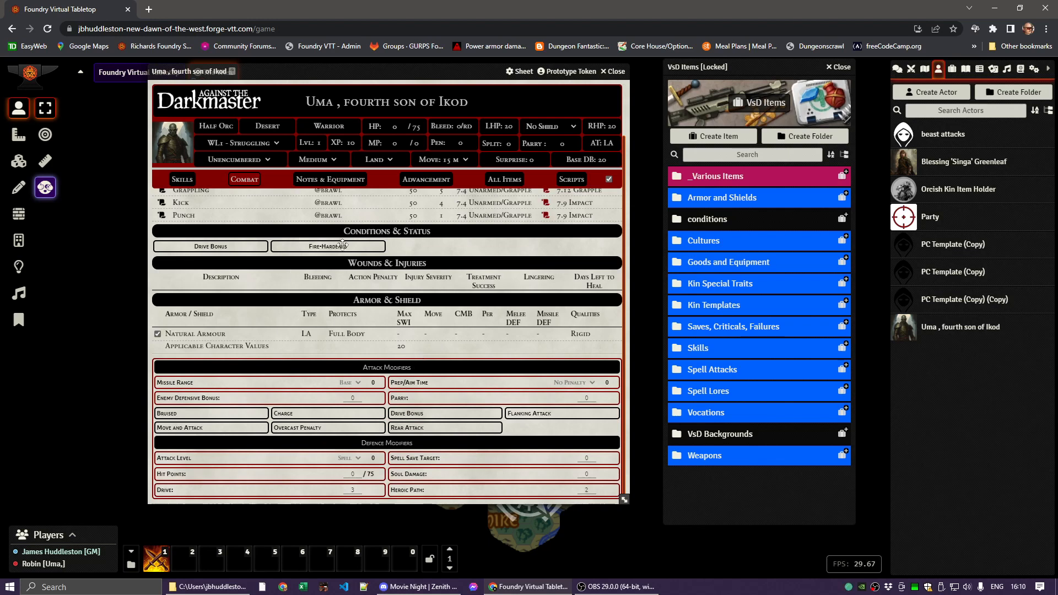
pyautogui.scroll(1, 355, 338)
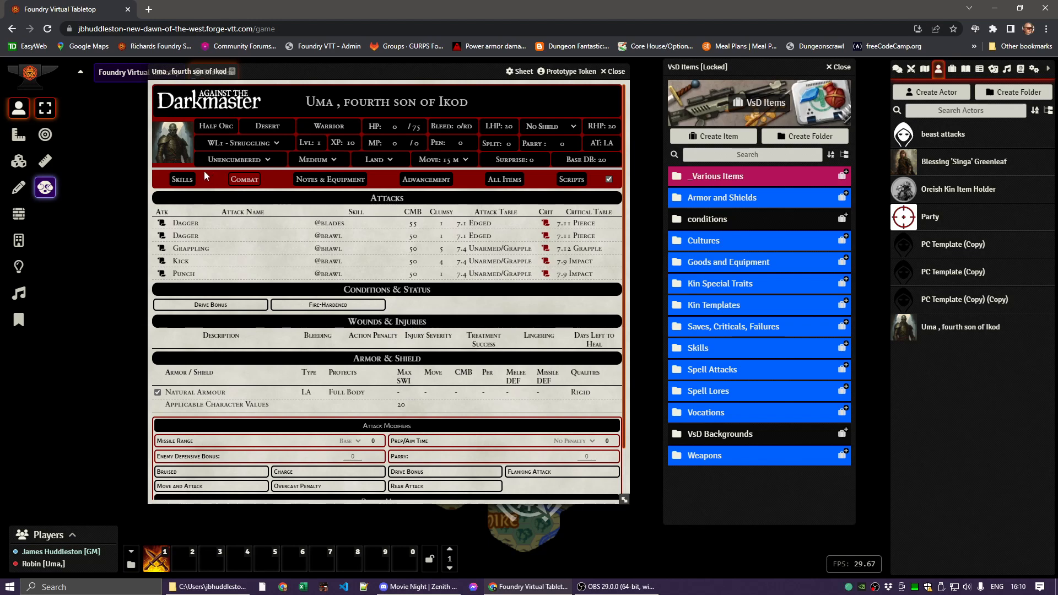
pyautogui.click(181, 180)
pyautogui.scroll(-4, 270, 333)
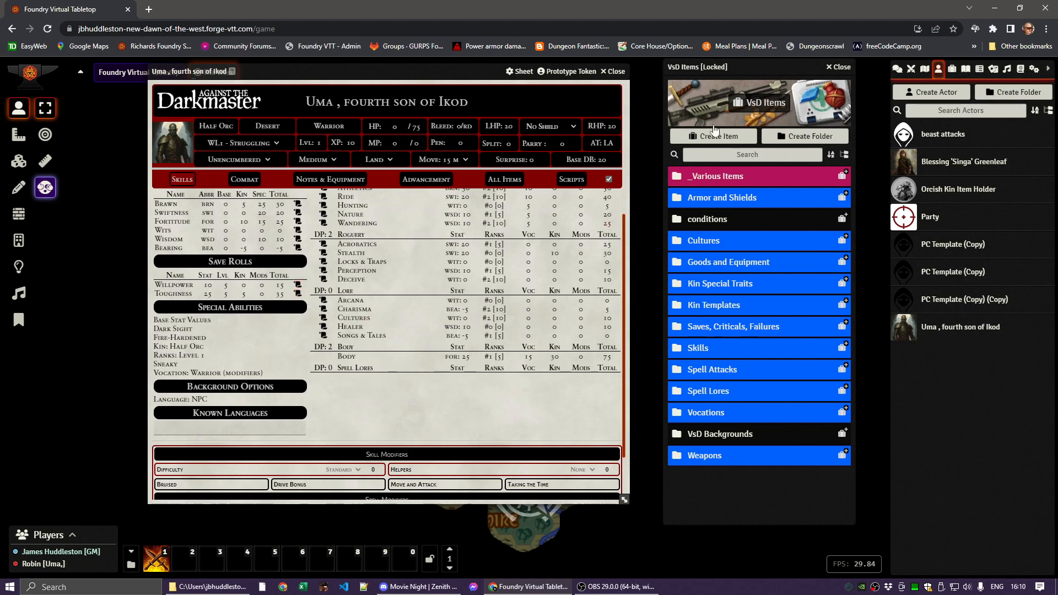
# Step: Move the character sheet aside, place the half-orc's token on the map beside Whiteleaf Forest and select it
pyautogui.moveTo(485, 71); pyautogui.dragTo(337, 108)
pyautogui.moveTo(941, 329); pyautogui.dragTo(561, 268)
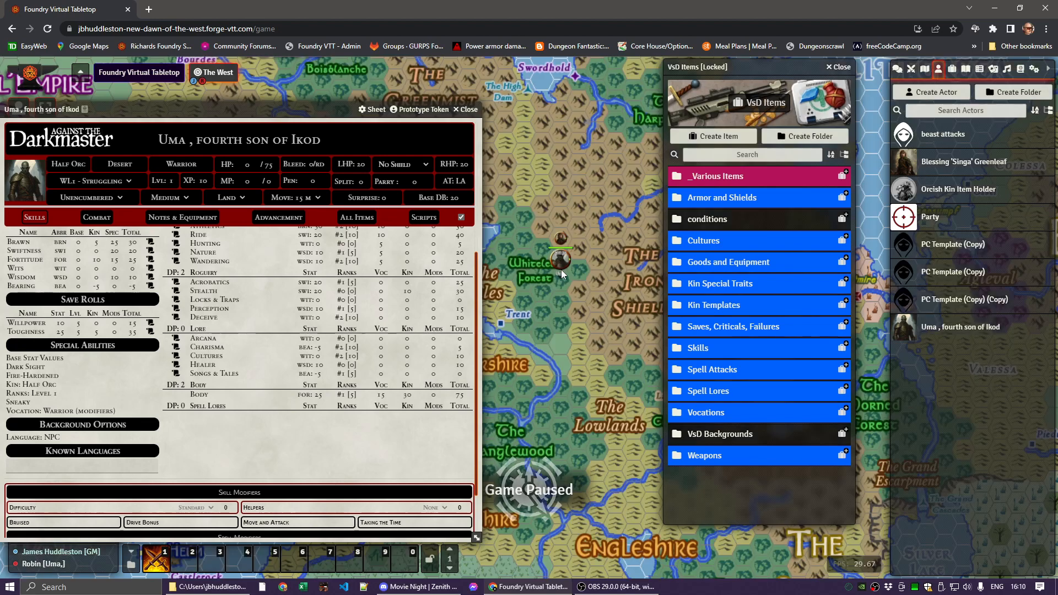
pyautogui.click(561, 270)
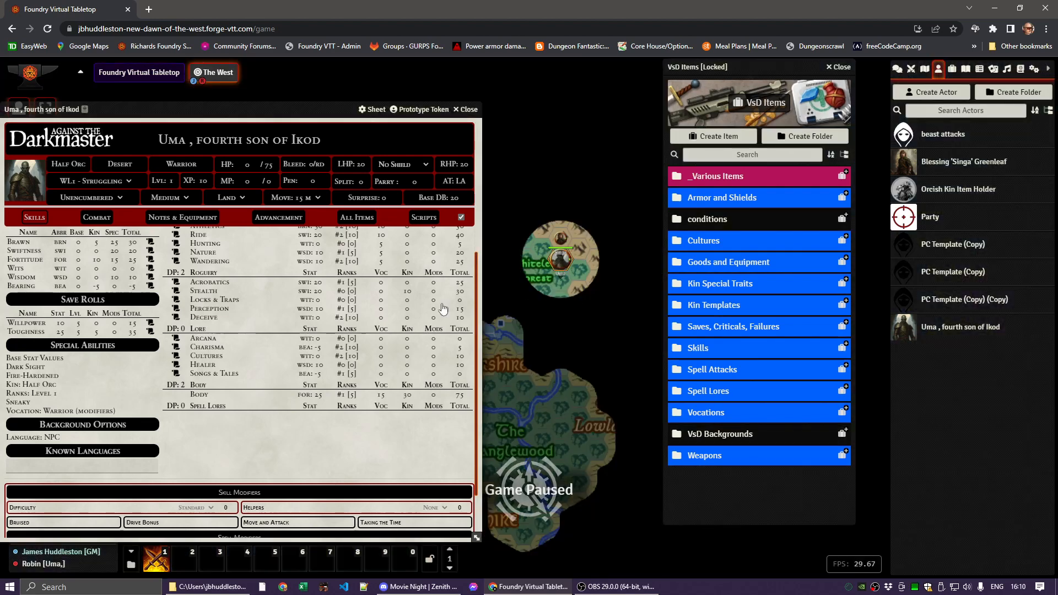
# Step: Open the Toughness saving roll, enable Fire-Hardened to inspect the modifier breakdown, then disable it and close the roll window
pyautogui.click(150, 332)
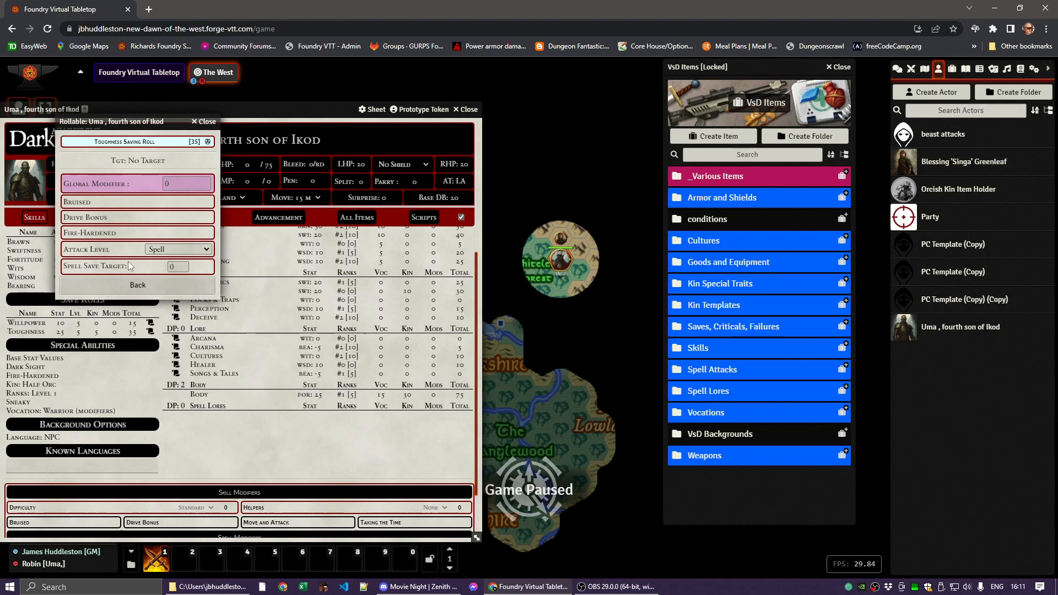
pyautogui.click(95, 234)
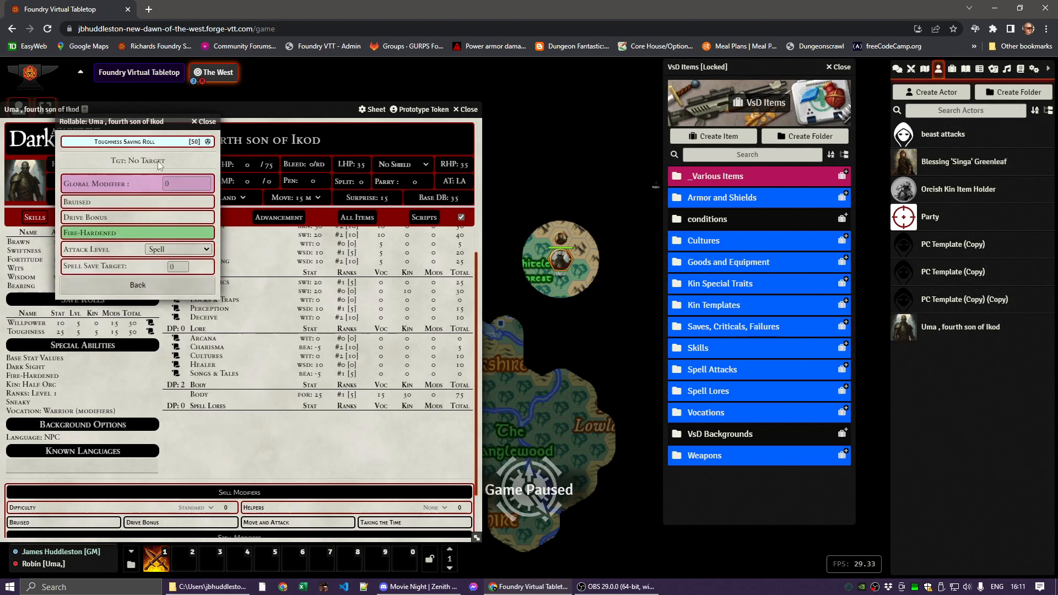
pyautogui.click(194, 142)
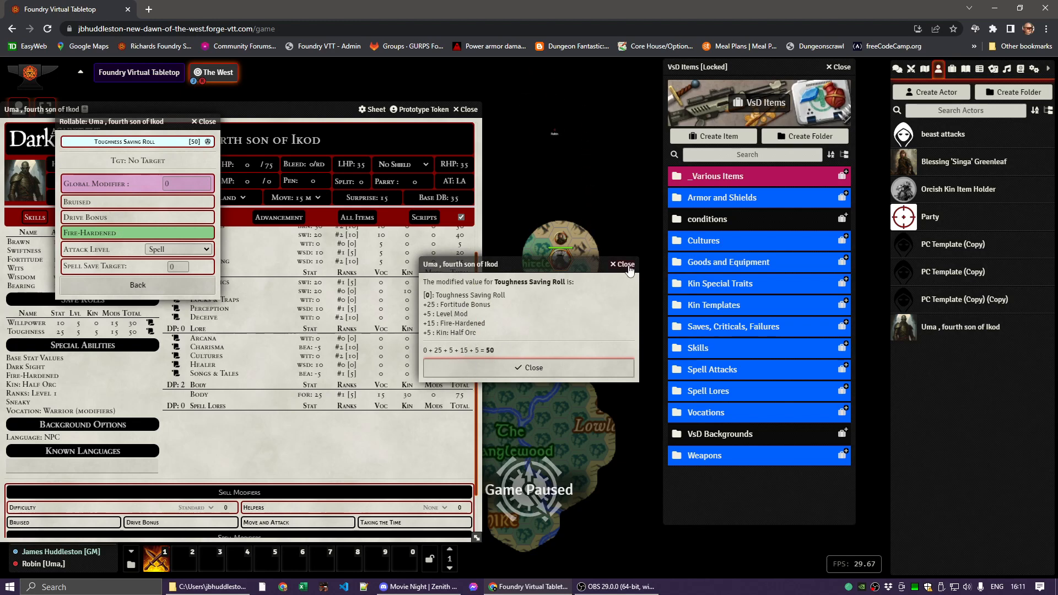
pyautogui.click(528, 368)
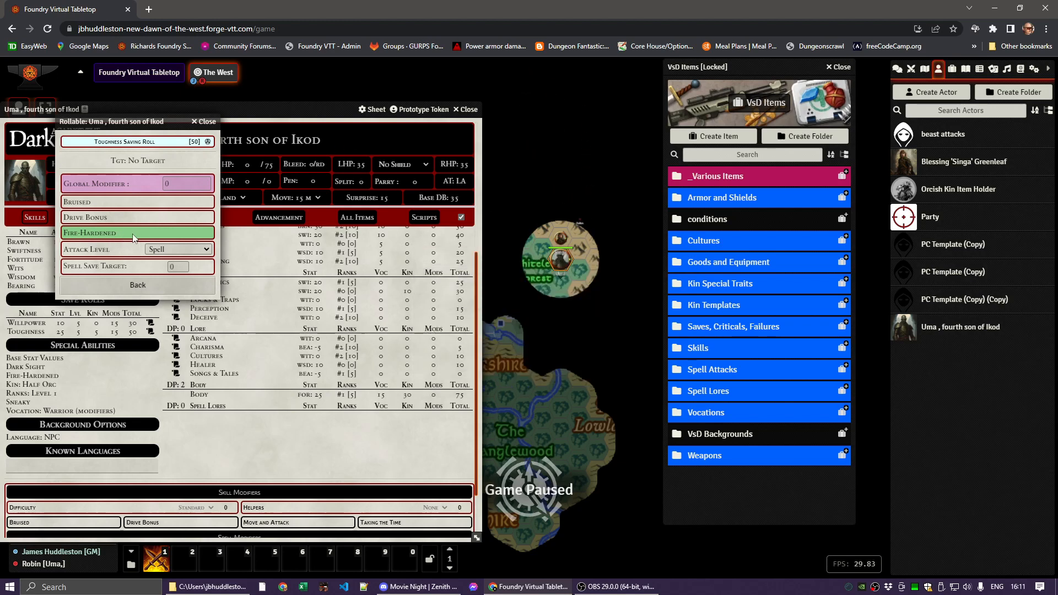
pyautogui.click(91, 234)
pyautogui.click(205, 122)
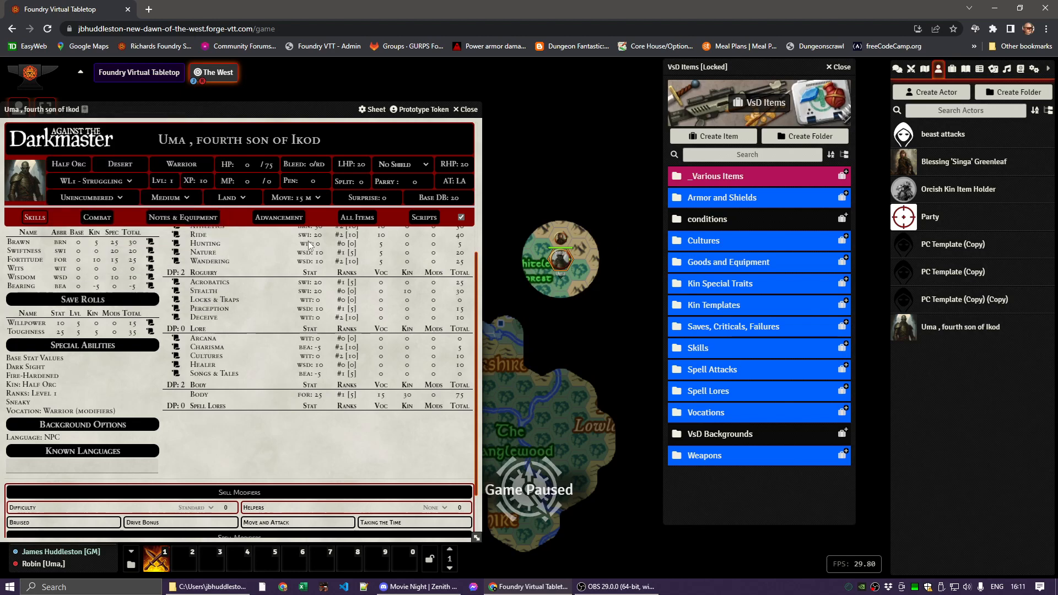
# Step: Examine the modifiers and notes of the Kin: Half Orc and Sneaky special abilities, closing each item
pyautogui.click(36, 385)
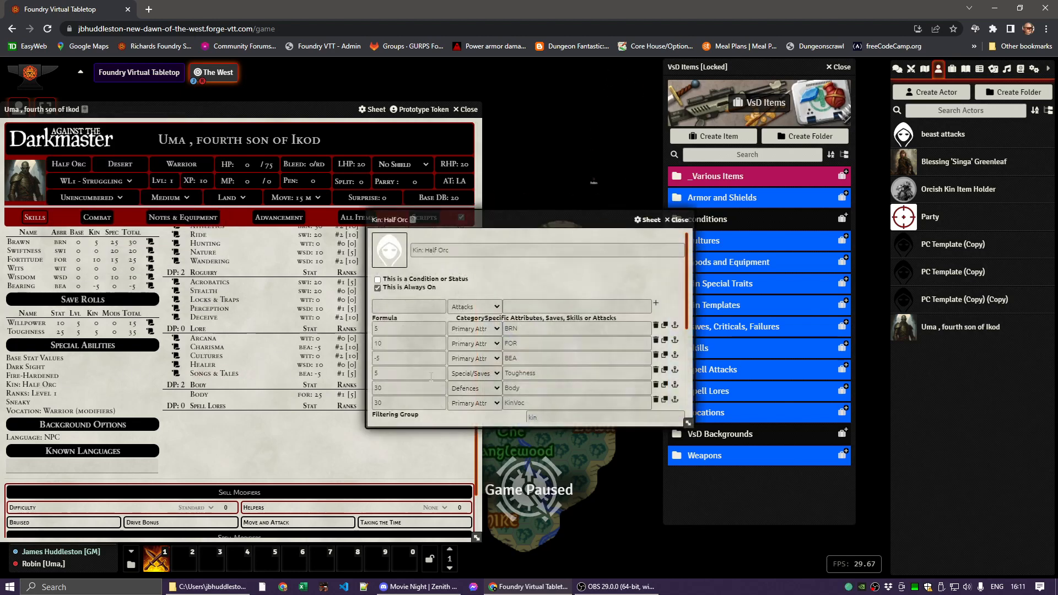
pyautogui.scroll(-2, 507, 347)
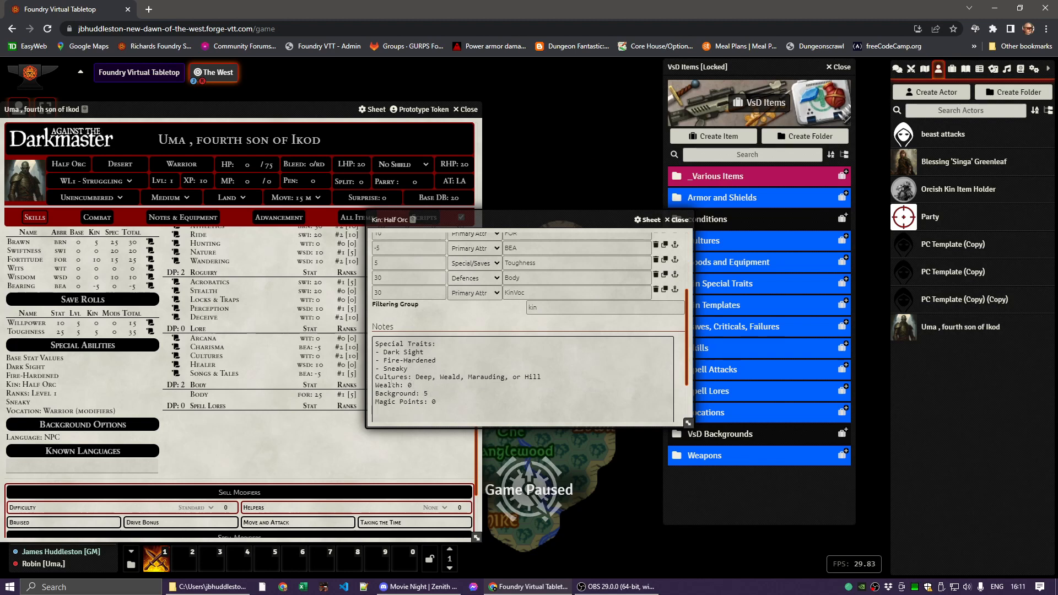
pyautogui.scroll(3, 461, 382)
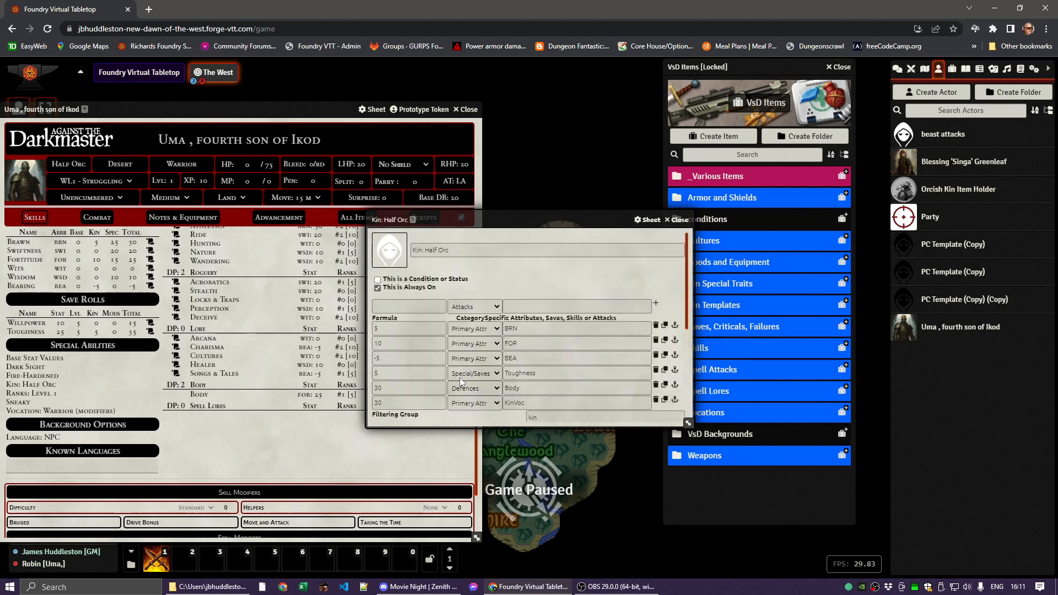
pyautogui.click(676, 223)
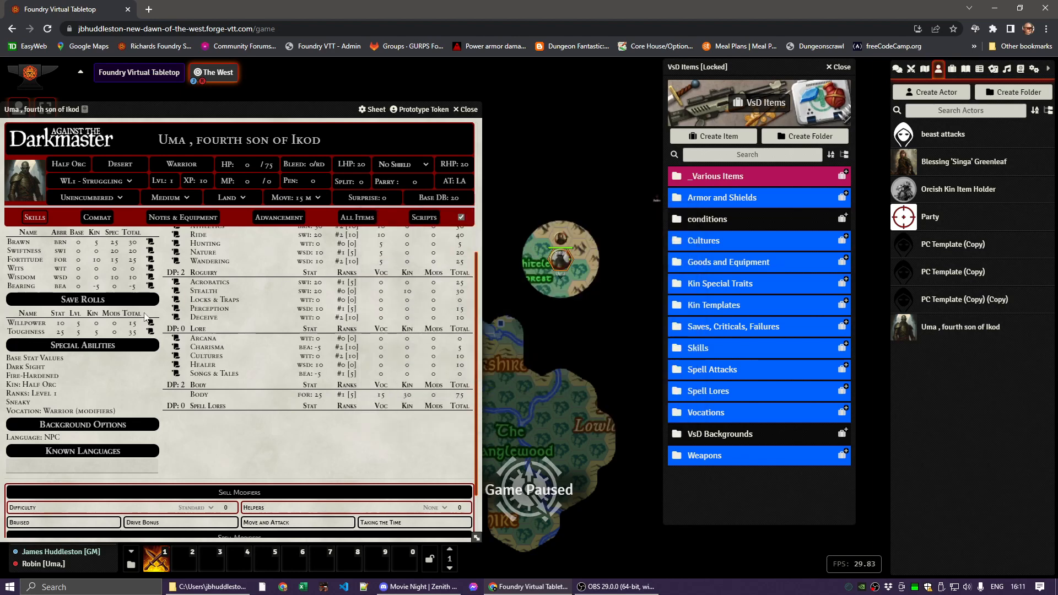
pyautogui.click(16, 403)
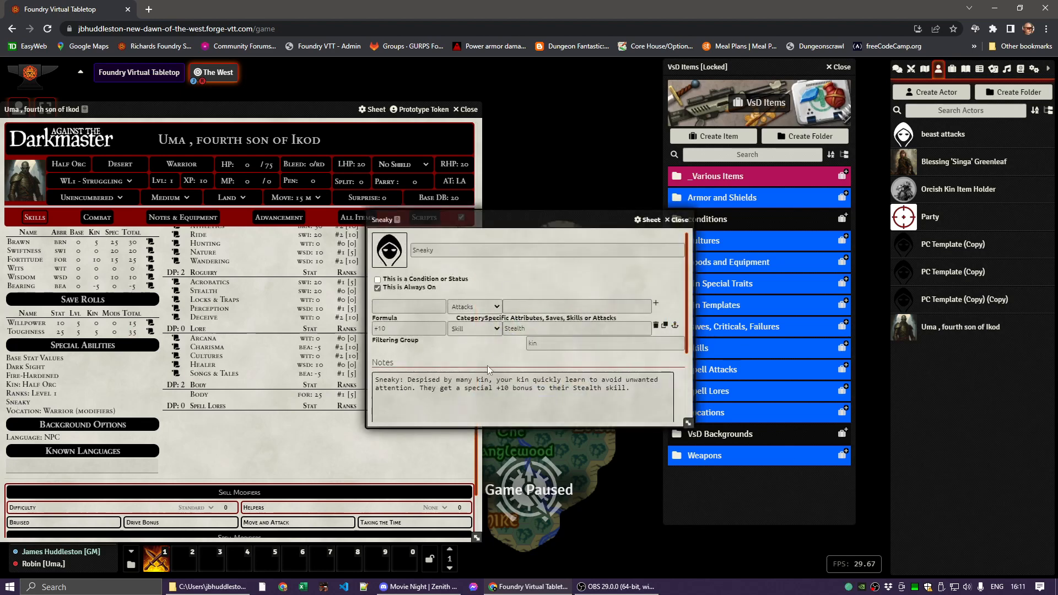
pyautogui.click(677, 219)
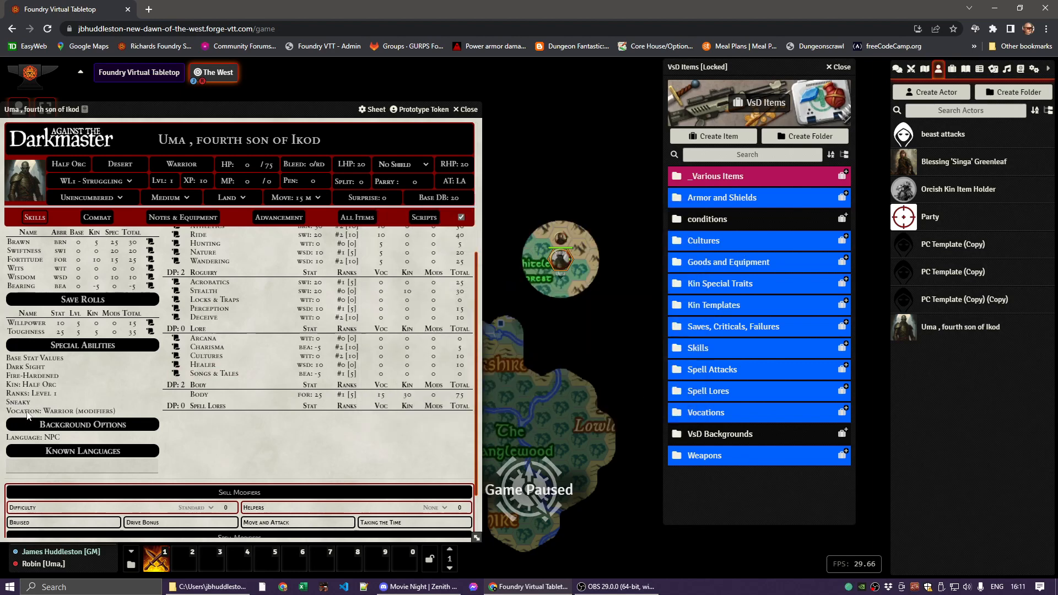
# Step: Examine the Vocation: Warrior (modifiers) bonuses and notes, close the item and return to the start of the character sheet
pyautogui.click(62, 412)
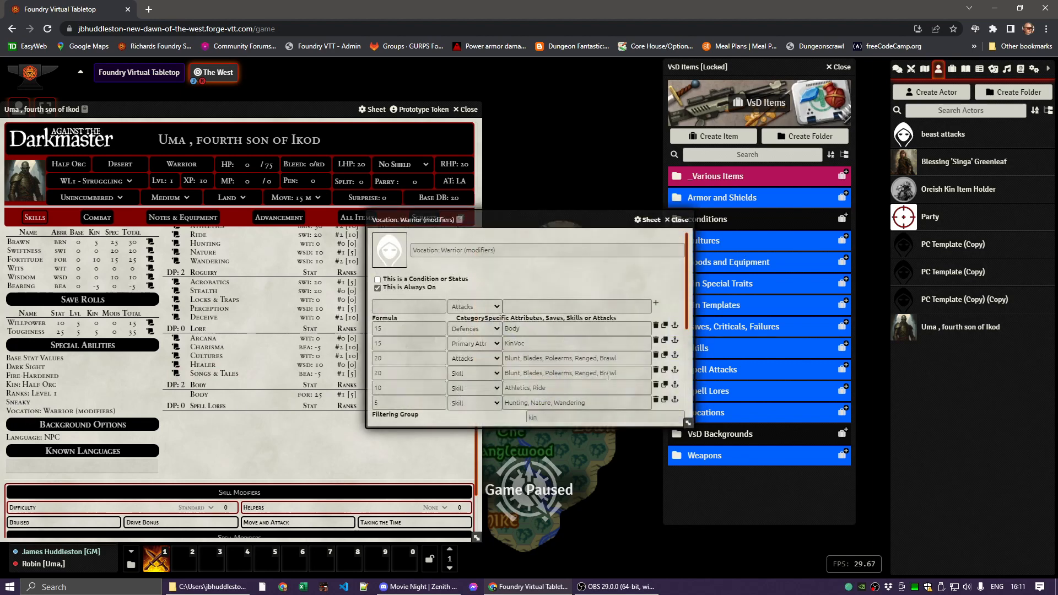
pyautogui.scroll(-2, 506, 332)
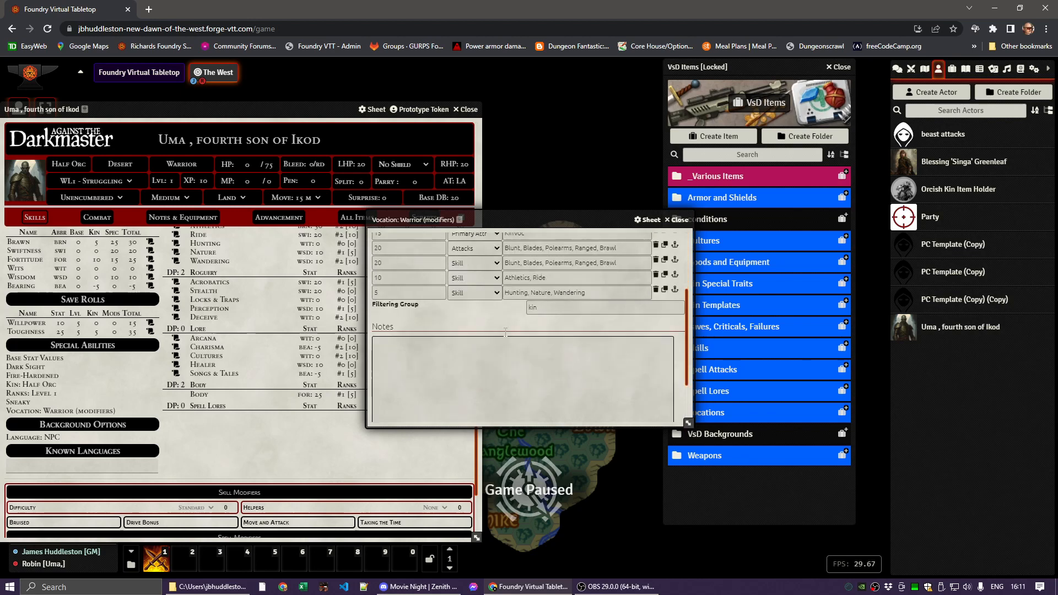
pyautogui.scroll(2, 530, 307)
pyautogui.click(679, 221)
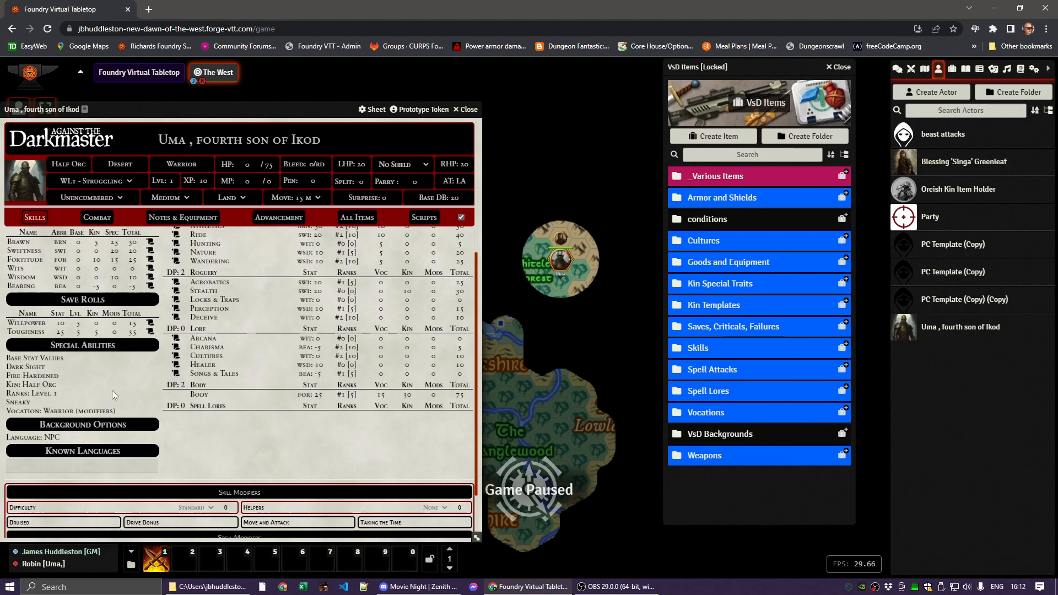
pyautogui.moveTo(74, 387)
pyautogui.scroll(4, 278, 428)
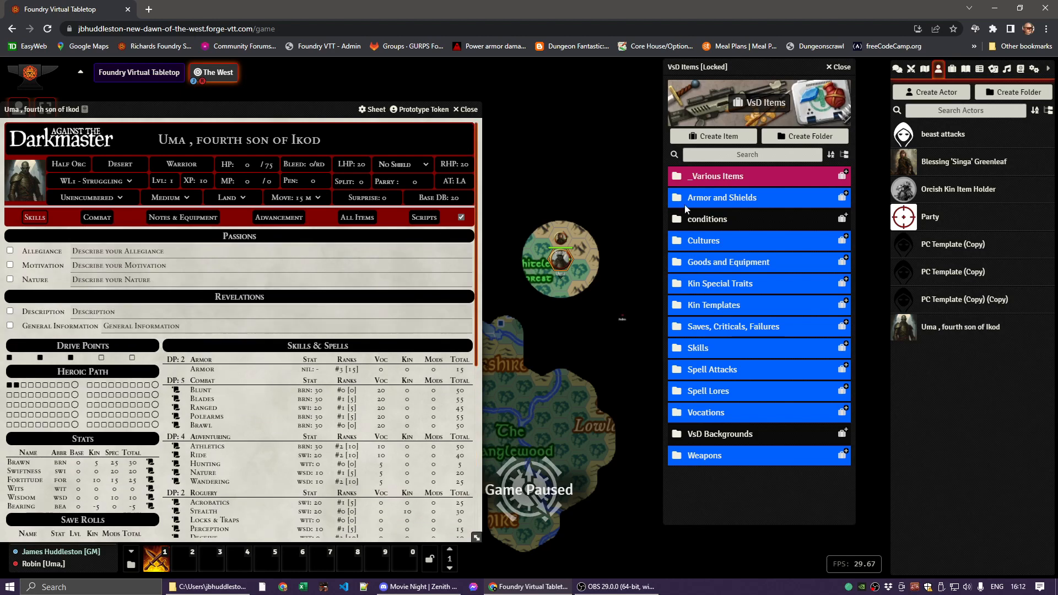
# Step: Browse the Weapons folder of the VsD Items compendium beside the character sheet, then review the half-orc's attacks on the combat page
pyautogui.click(705, 459)
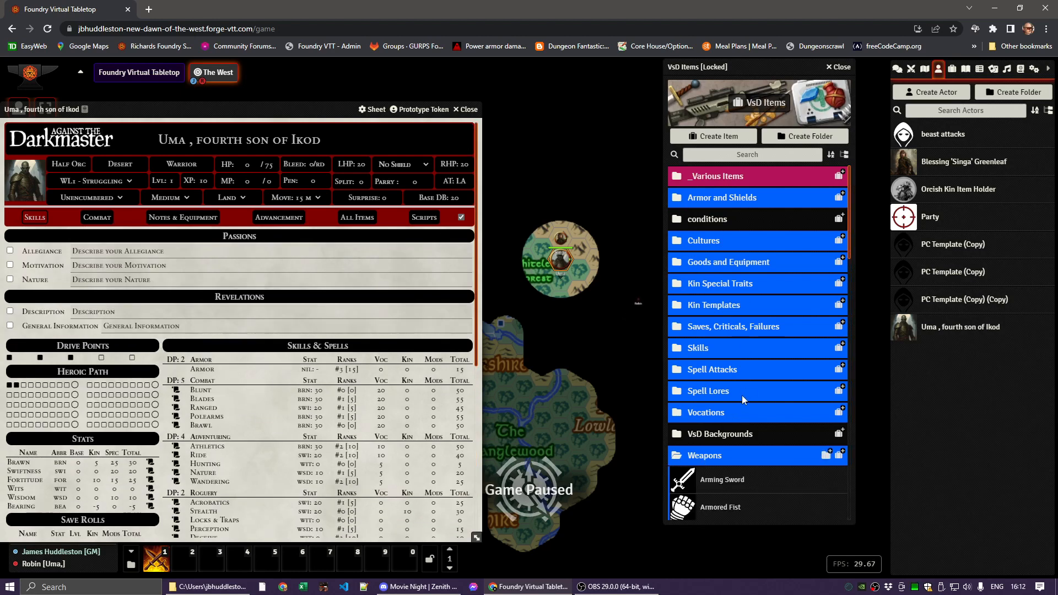
pyautogui.scroll(-5, 749, 385)
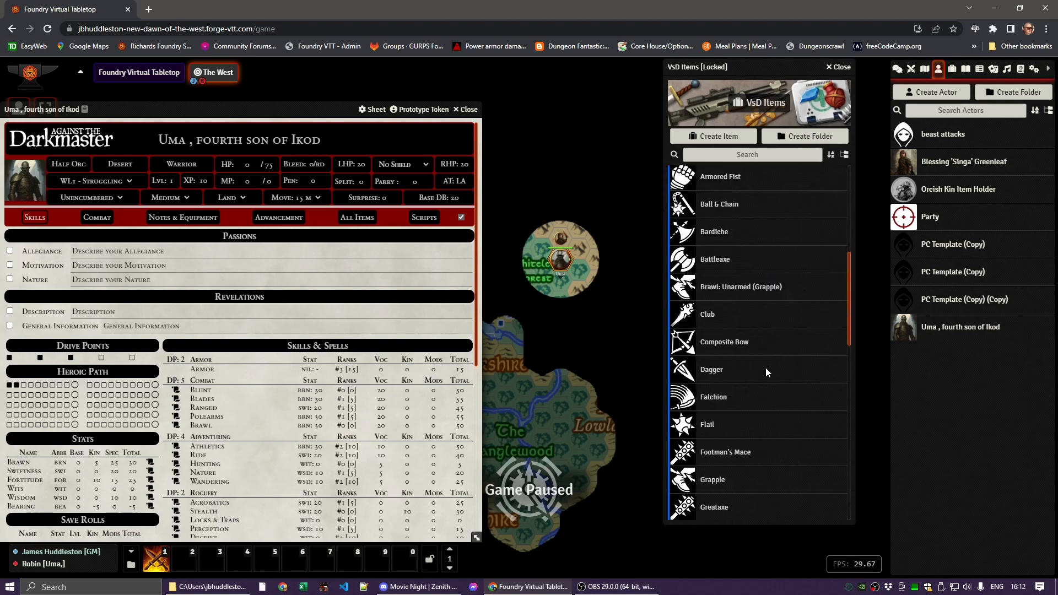
pyautogui.moveTo(247, 108); pyautogui.dragTo(394, 65)
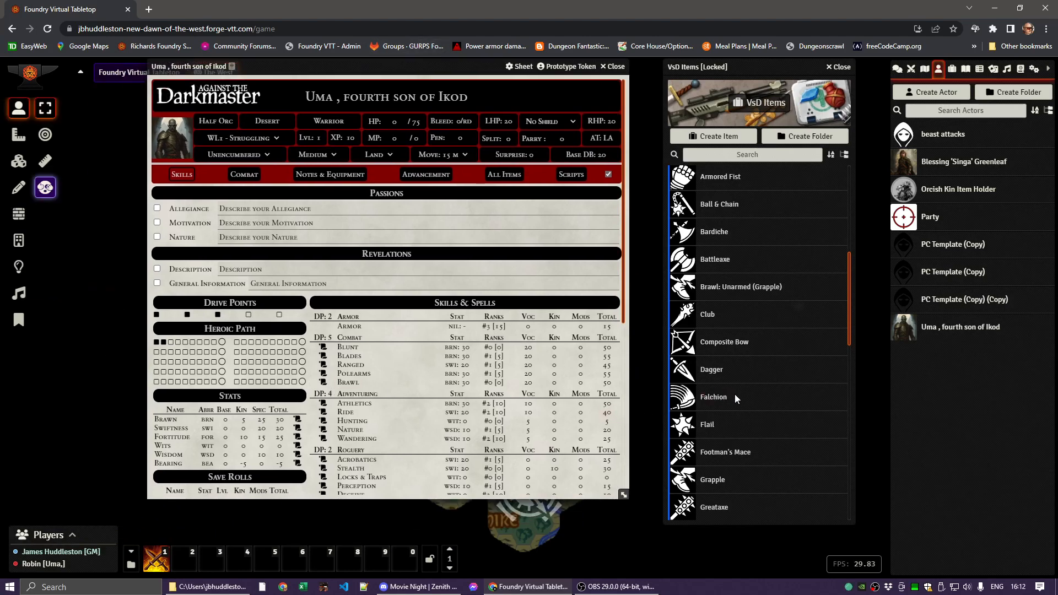
pyautogui.scroll(-10, 757, 400)
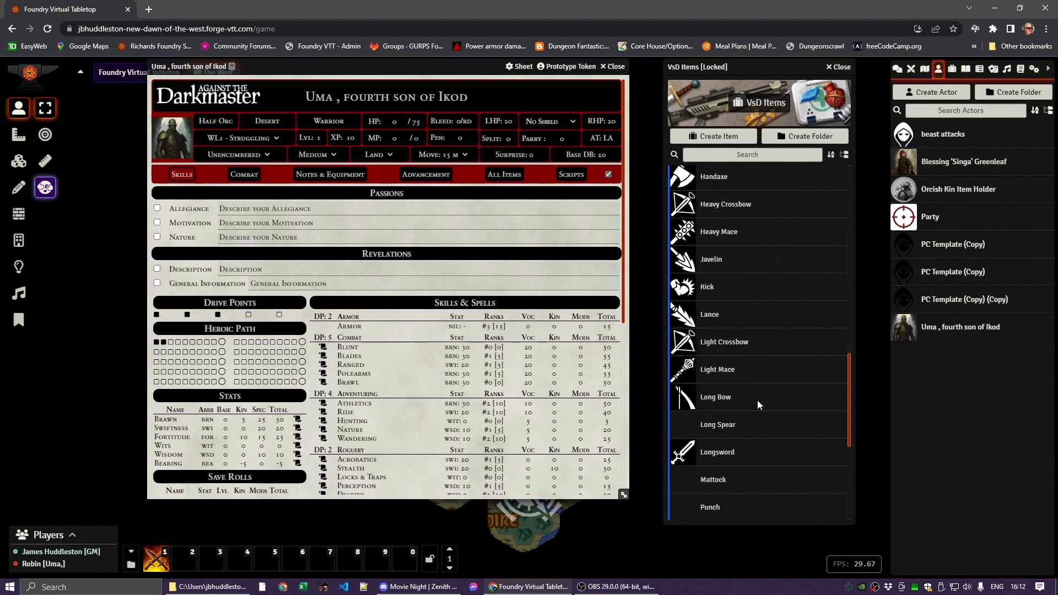
pyautogui.scroll(-2, 757, 405)
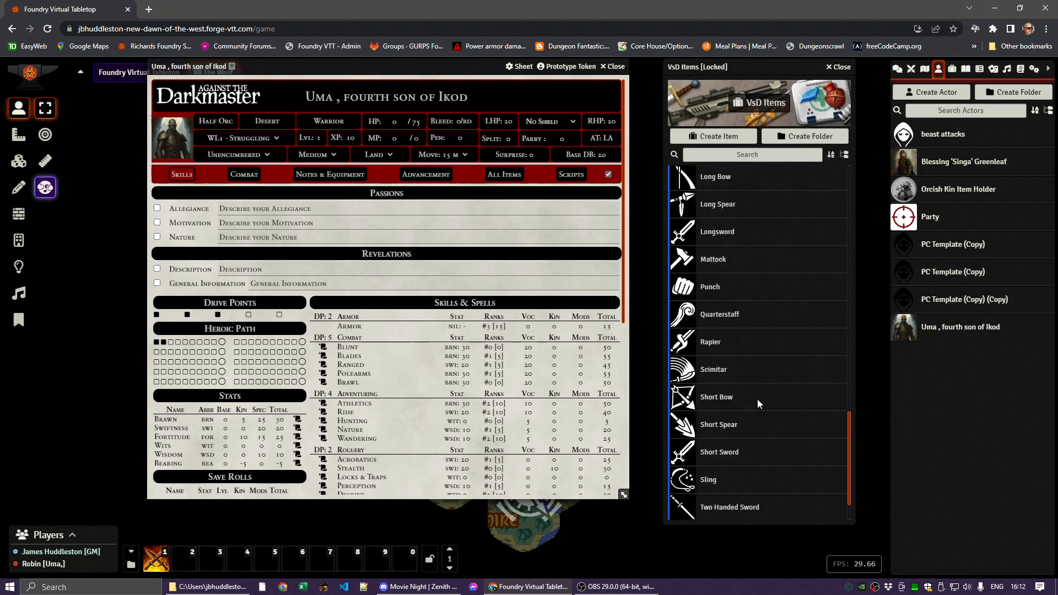
pyautogui.click(251, 176)
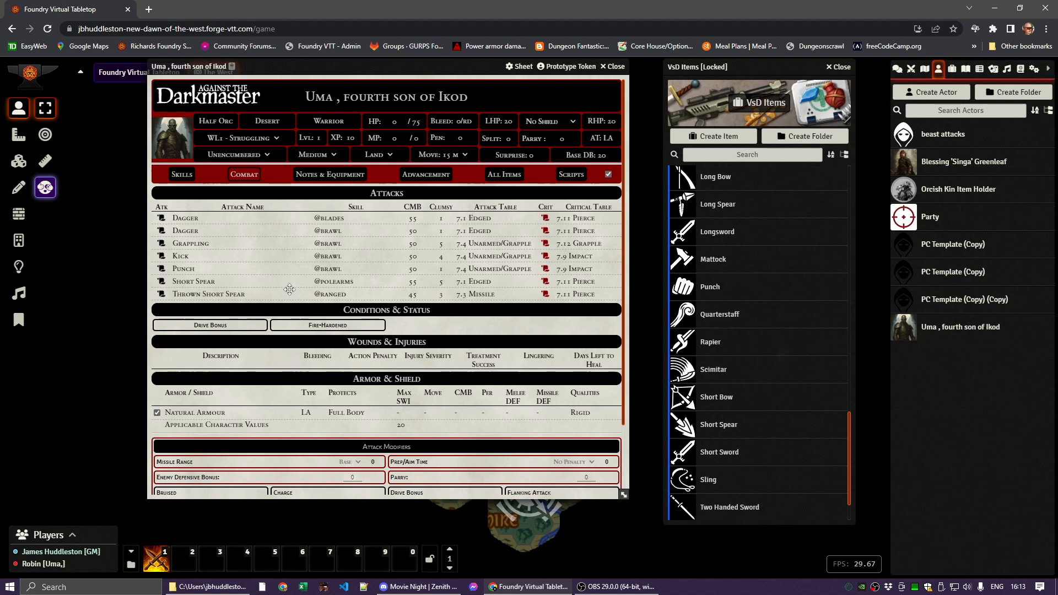
pyautogui.moveTo(277, 252)
# Step: Delete Natural Armour from the second PC Template (Copy) actor's combat page and close its sheet
pyautogui.click(945, 273)
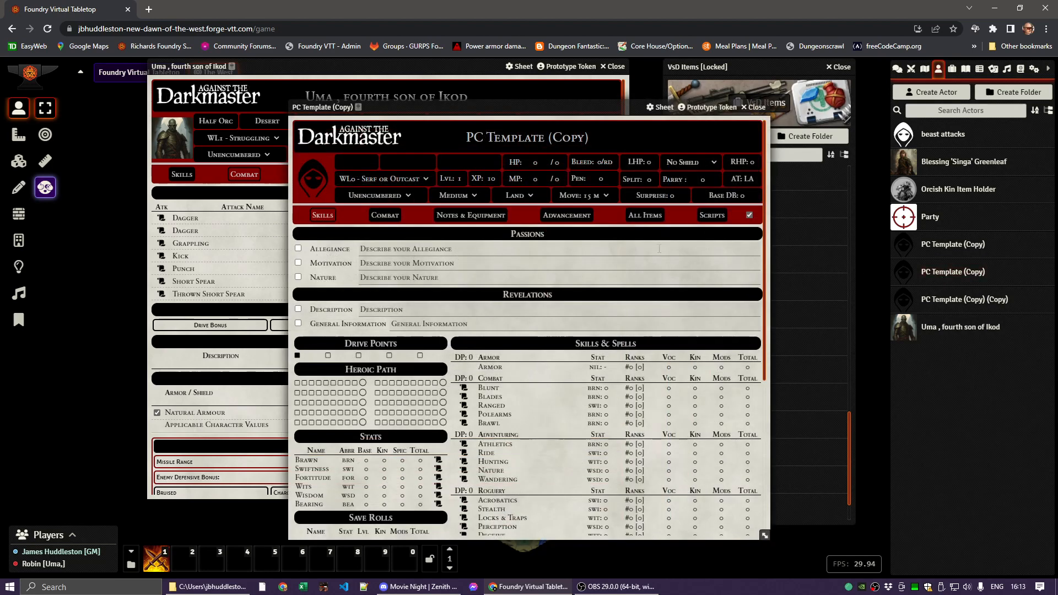
pyautogui.click(392, 217)
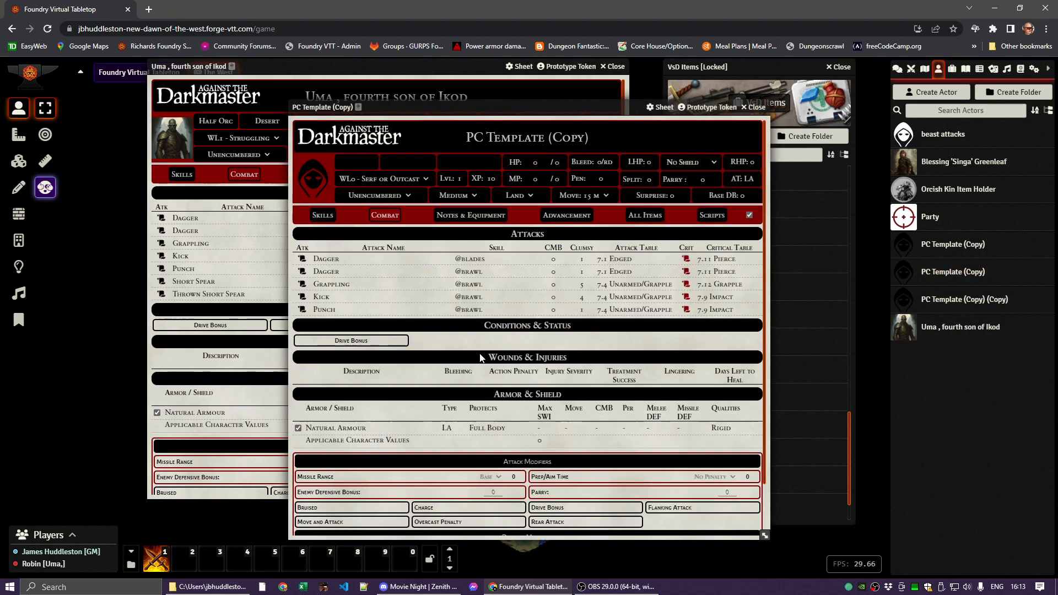
pyautogui.rightClick(345, 427)
pyautogui.click(345, 419)
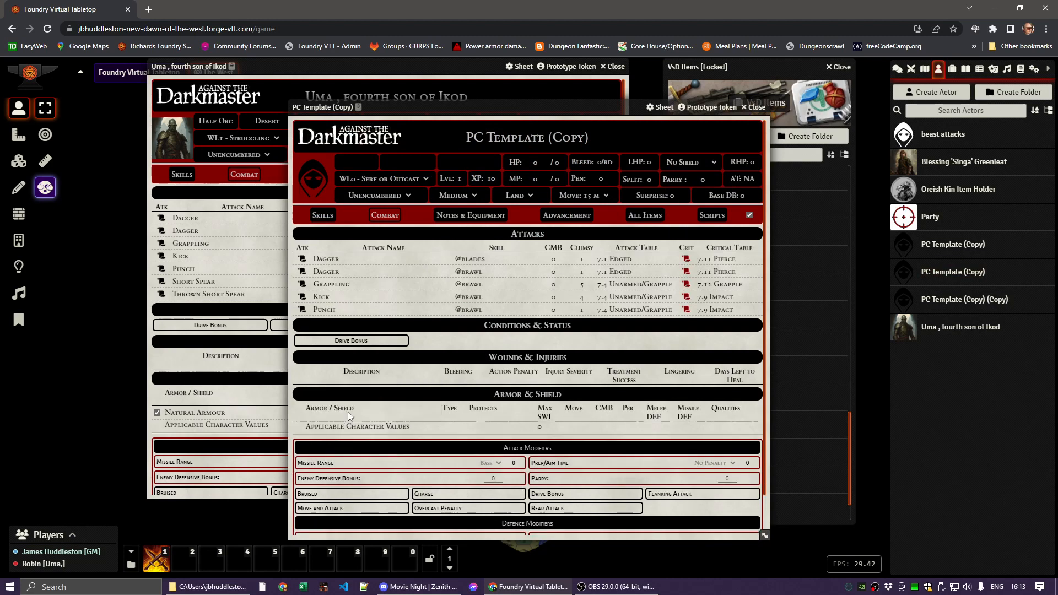
pyautogui.click(753, 107)
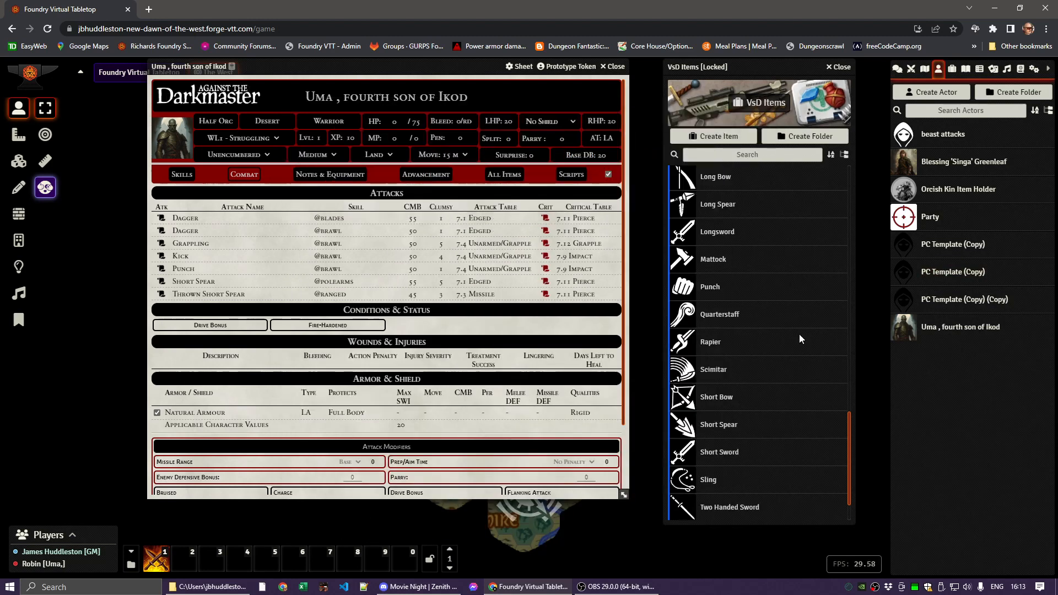
# Step: Delete Natural Armour from the half-orc's combat page and collapse the Weapons folder in the compendium
pyautogui.rightClick(184, 412)
pyautogui.click(188, 398)
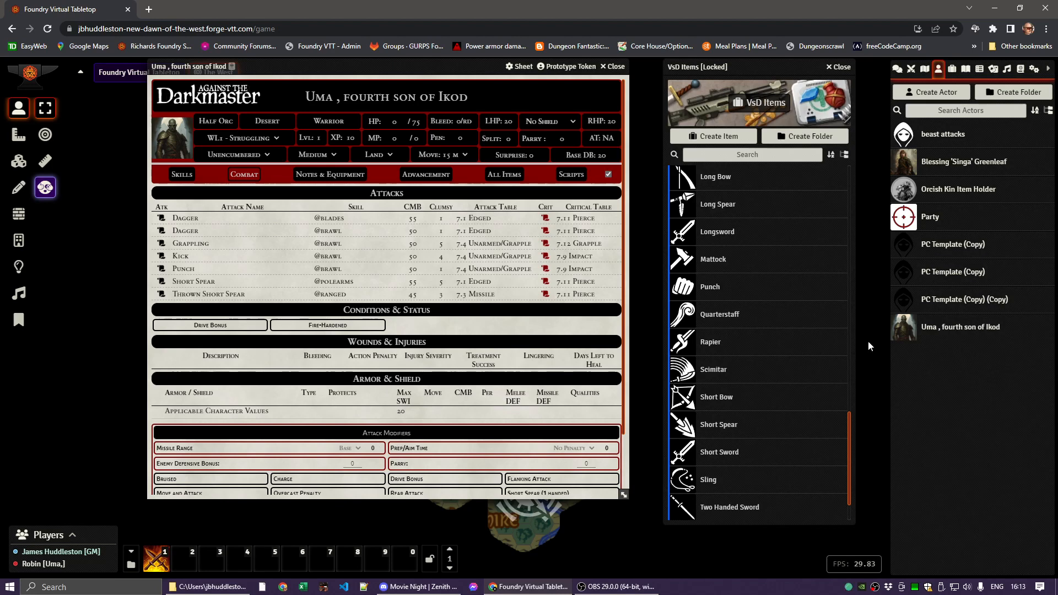
pyautogui.scroll(2, 755, 327)
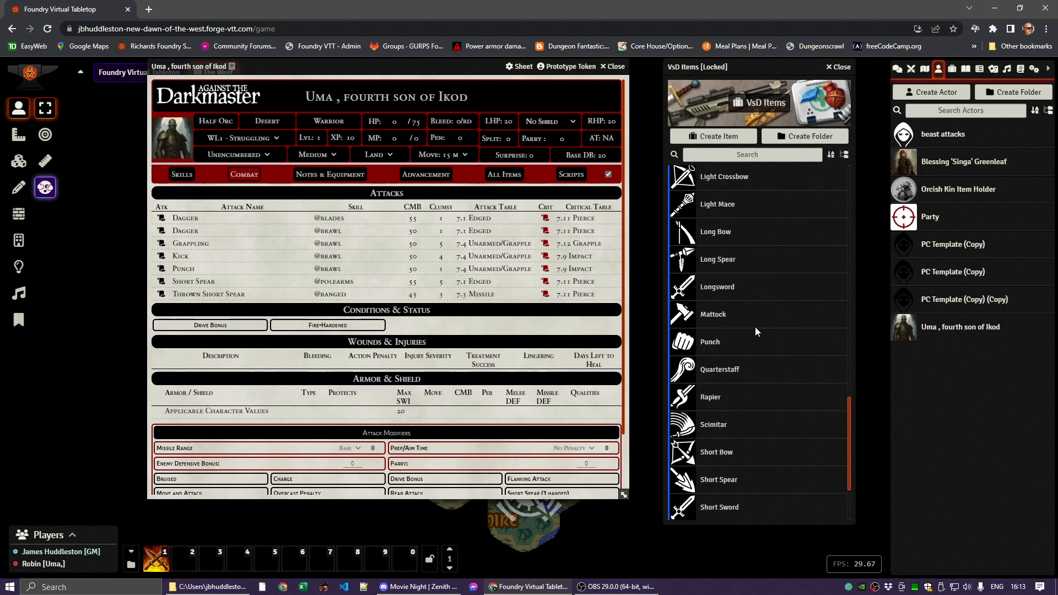
pyautogui.scroll(10, 755, 331)
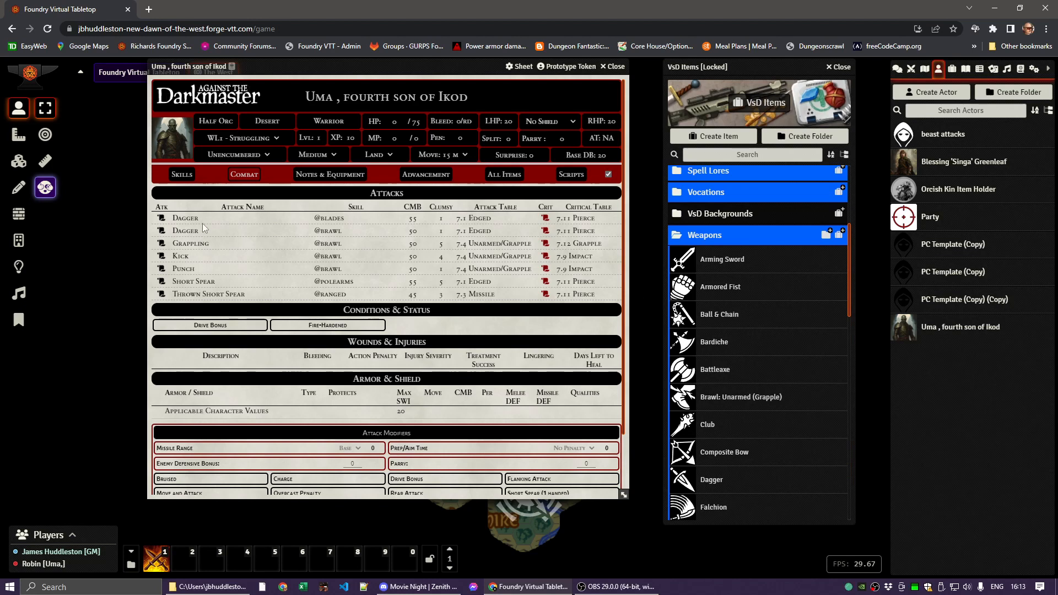
pyautogui.click(708, 236)
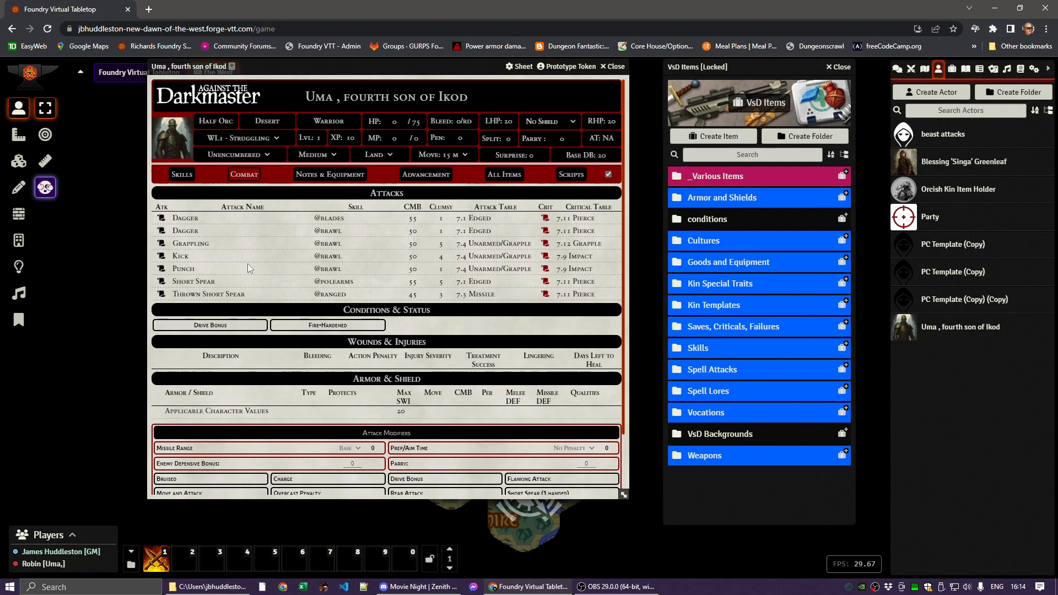
pyautogui.click(193, 283)
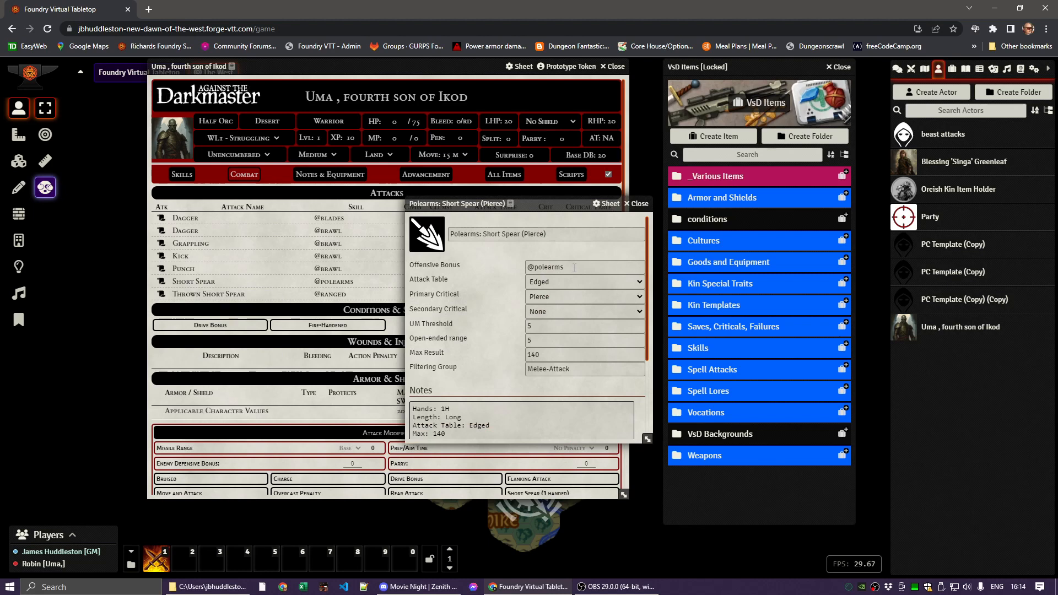
pyautogui.click(574, 268)
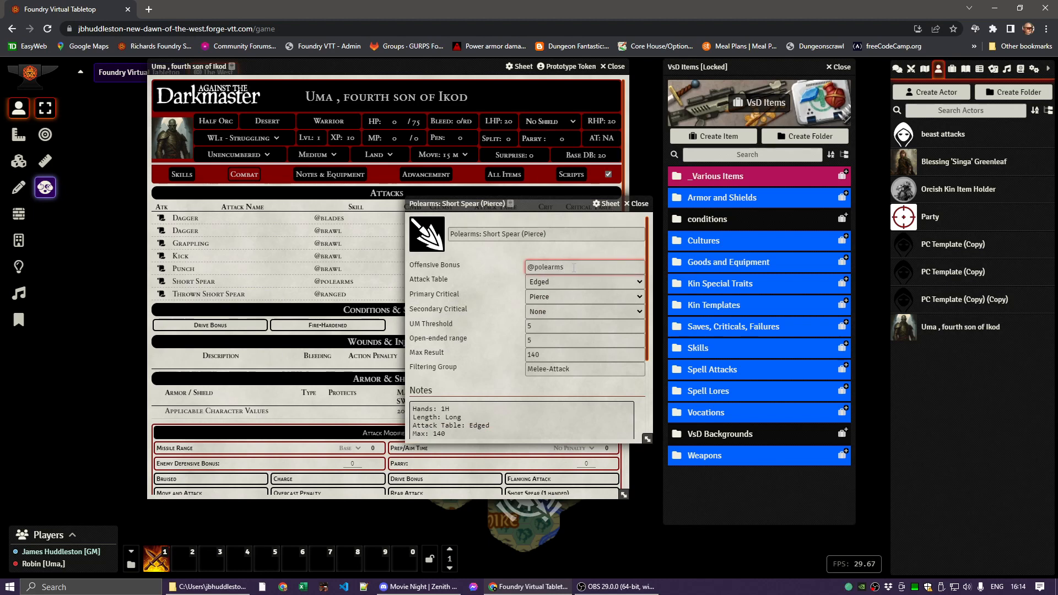
pyautogui.write('+10')
pyautogui.click(475, 270)
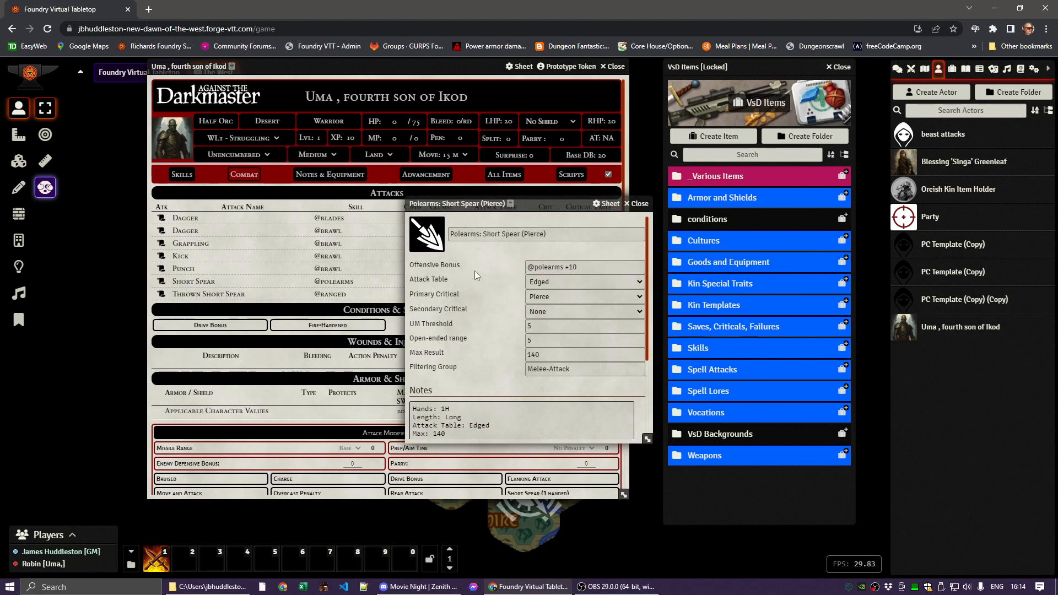
pyautogui.click(639, 204)
pyautogui.click(195, 296)
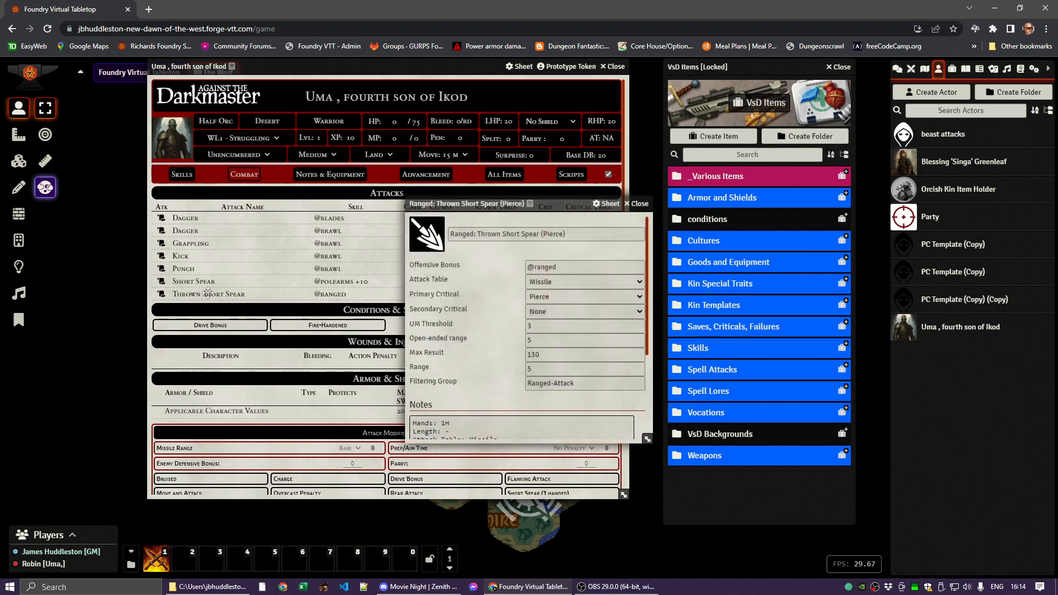
pyautogui.tripleClick(569, 266)
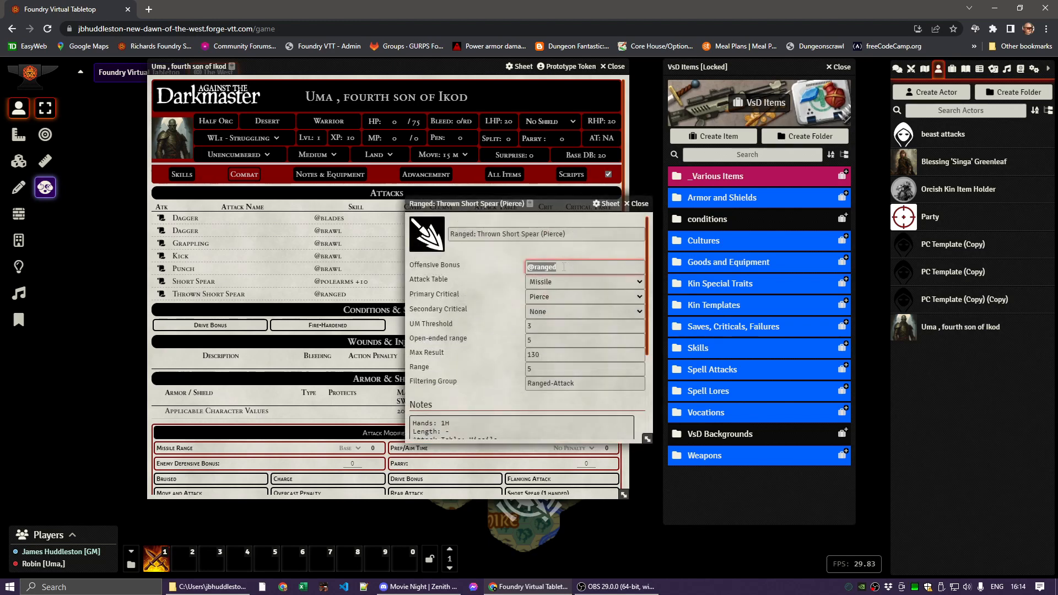
pyautogui.click(569, 266)
pyautogui.click(510, 263)
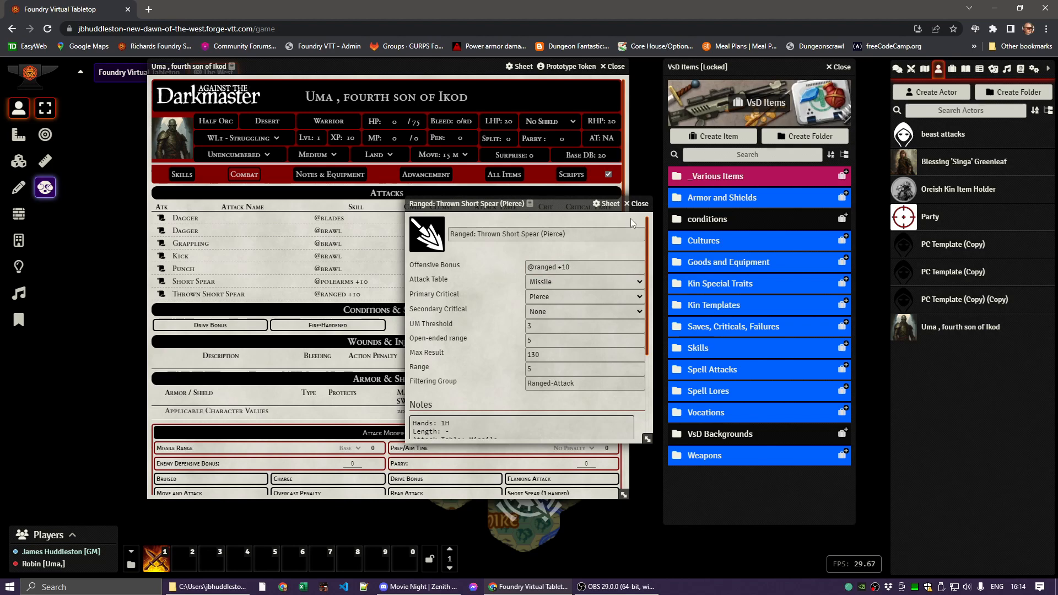
# Step: Add Lamellar Armor from the compendium's Armor and Shields folder to the half-orc's combat page and equip it
pyautogui.click(642, 205)
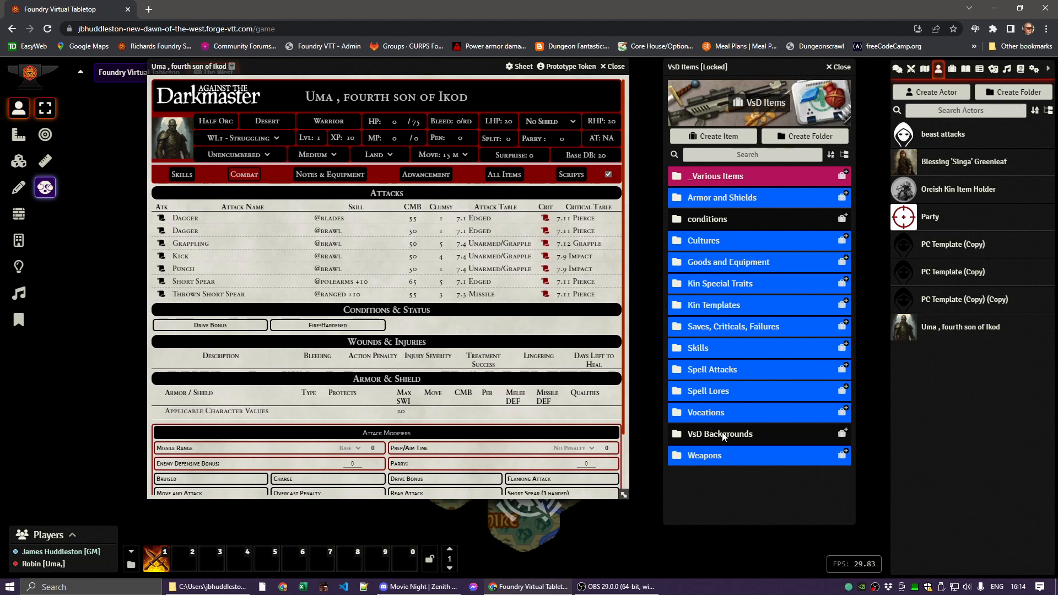
pyautogui.click(723, 197)
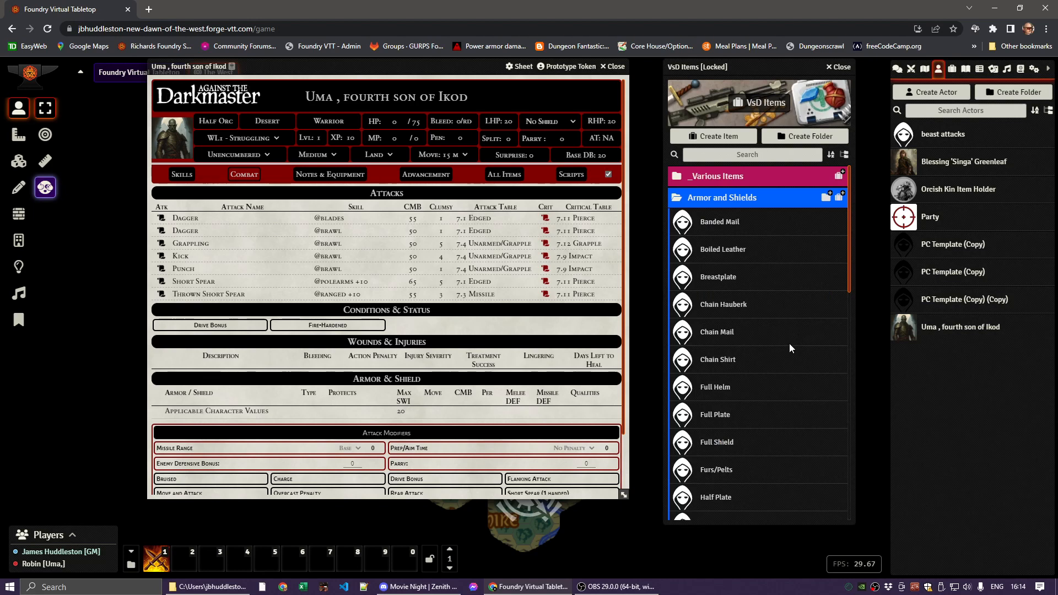
pyautogui.scroll(-1, 784, 370)
pyautogui.scroll(-2, 785, 369)
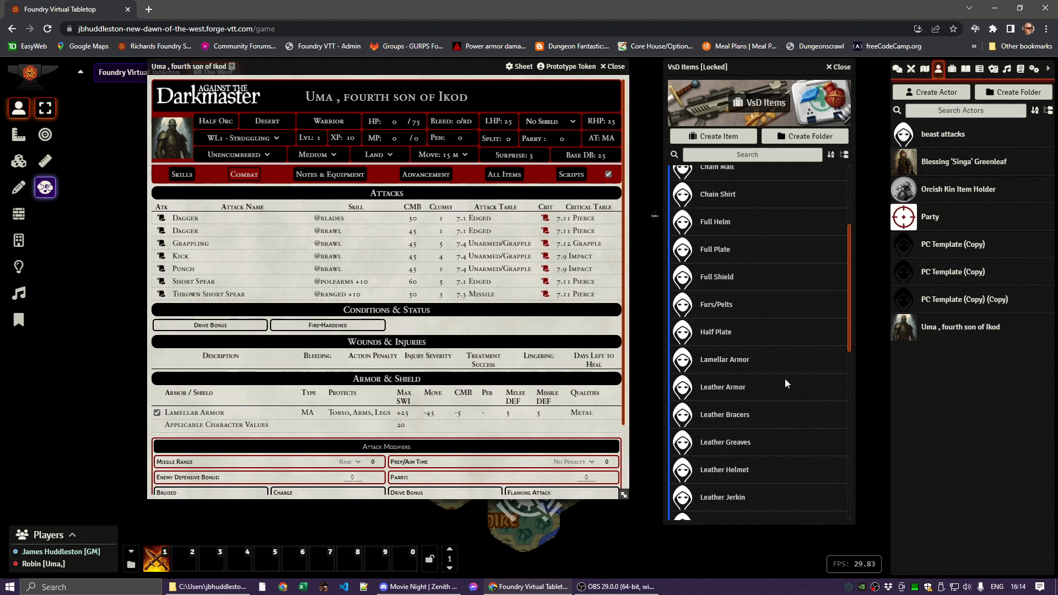
# Step: Add and equip the Target Shield from the compendium, with its shield position set to Shield Front
pyautogui.scroll(-6, 785, 380)
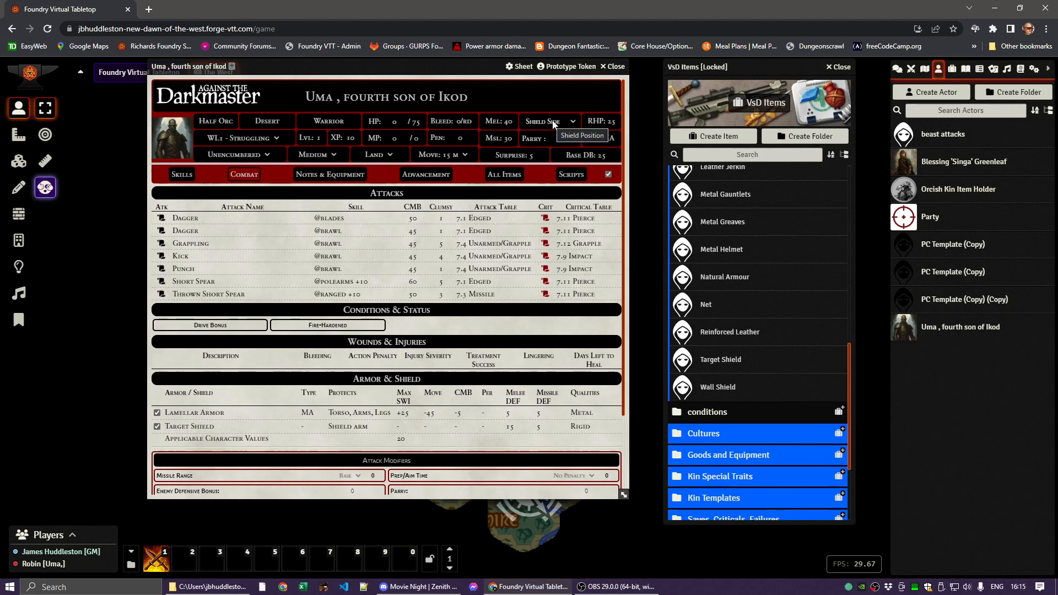
pyautogui.click(575, 122)
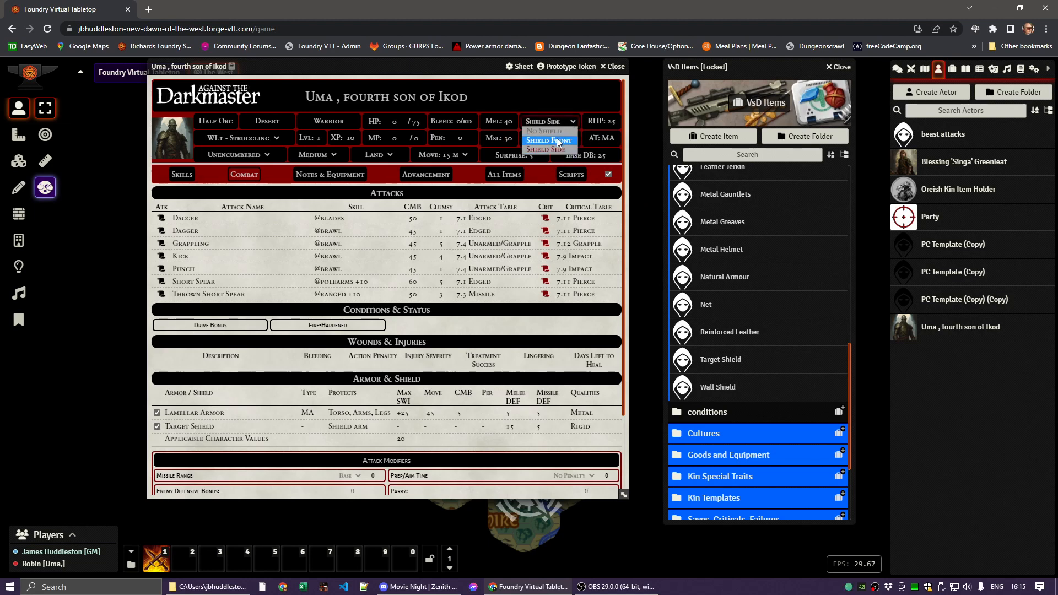
pyautogui.click(557, 140)
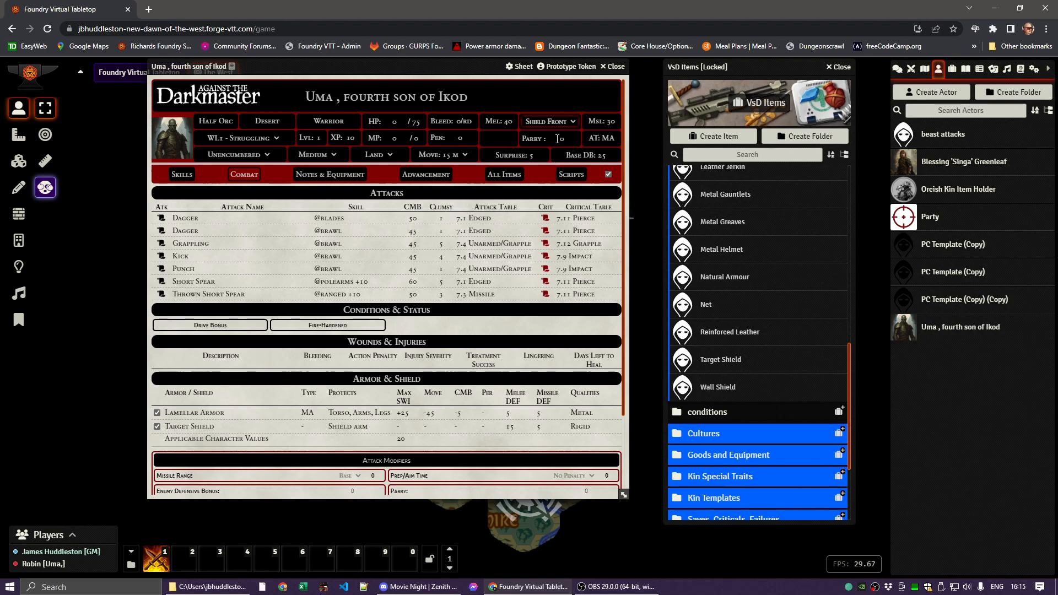
# Step: Set the half-orc's Parry value to 25
pyautogui.click(557, 138)
pyautogui.write('25')
pyautogui.press('Return')
# Step: Switch the shield position to Shield Side and unequip the Target Shield in the half-orc's armour list
pyautogui.click(571, 127)
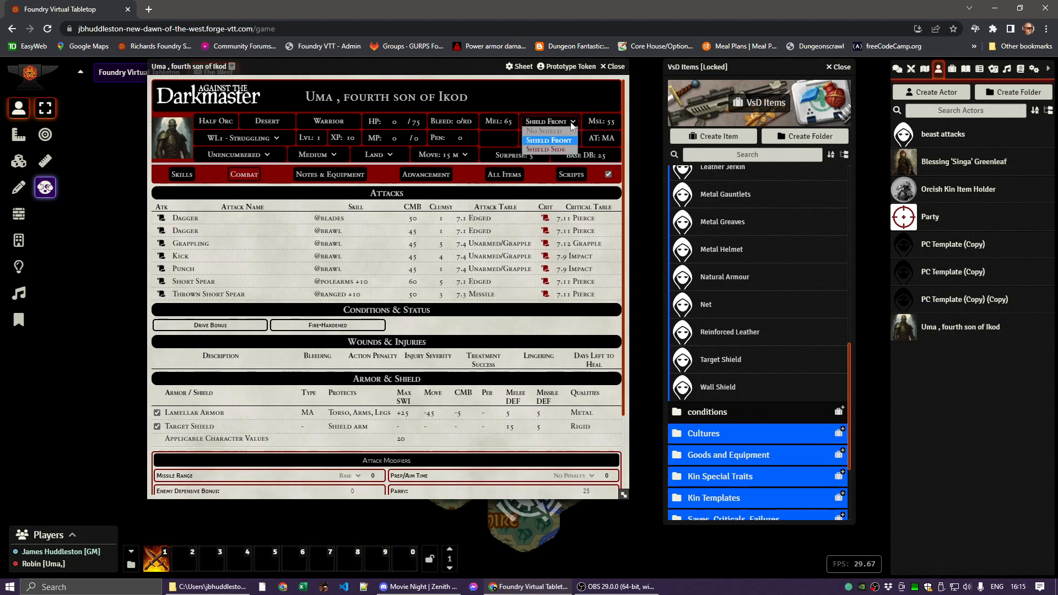
pyautogui.click(553, 149)
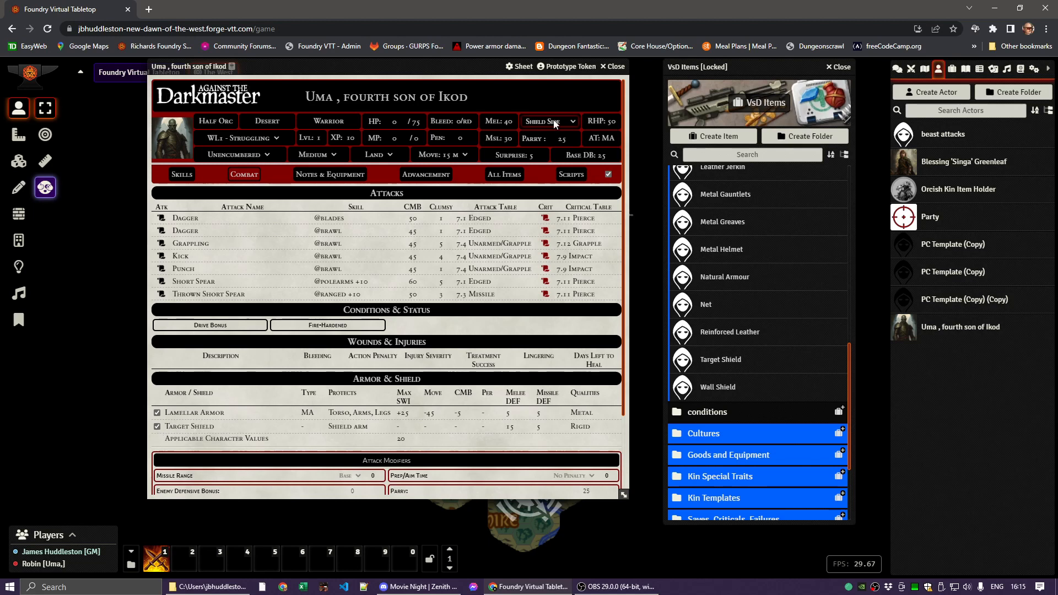
pyautogui.click(157, 427)
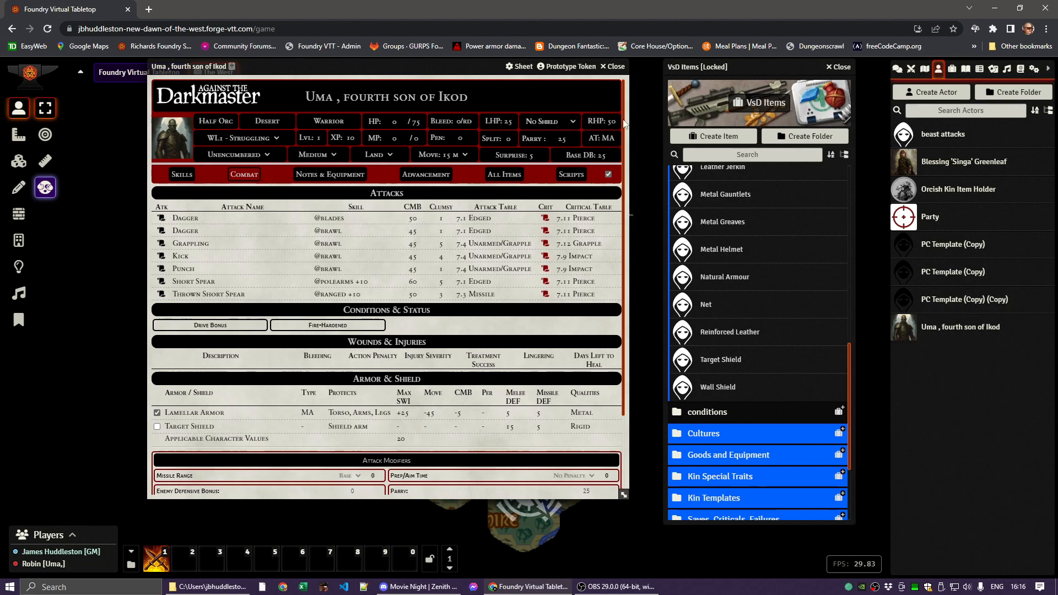
# Step: Try a Split value of 10, and return both Split and Parry to 0 in the half-orc's header
pyautogui.click(508, 138)
pyautogui.write('10')
pyautogui.press('Return')
pyautogui.write('0')
pyautogui.click(569, 139)
pyautogui.write('0')
pyautogui.click(537, 141)
# Step: Close the Encumbrance item and set the half-orc's encumbrance level to Lightly Encumbered
pyautogui.moveTo(335, 138)
pyautogui.click(243, 159)
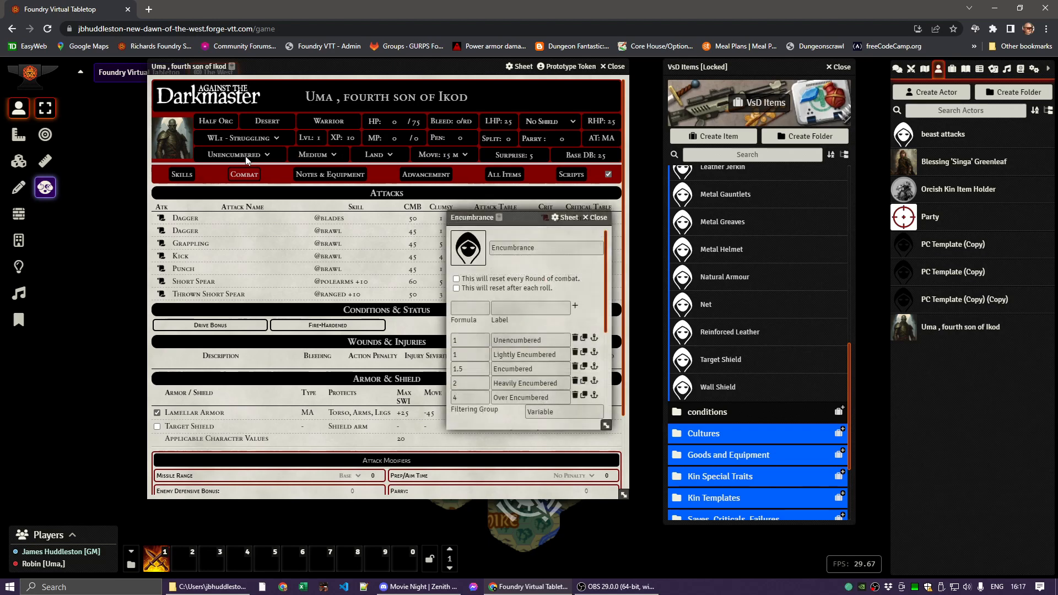
pyautogui.click(597, 218)
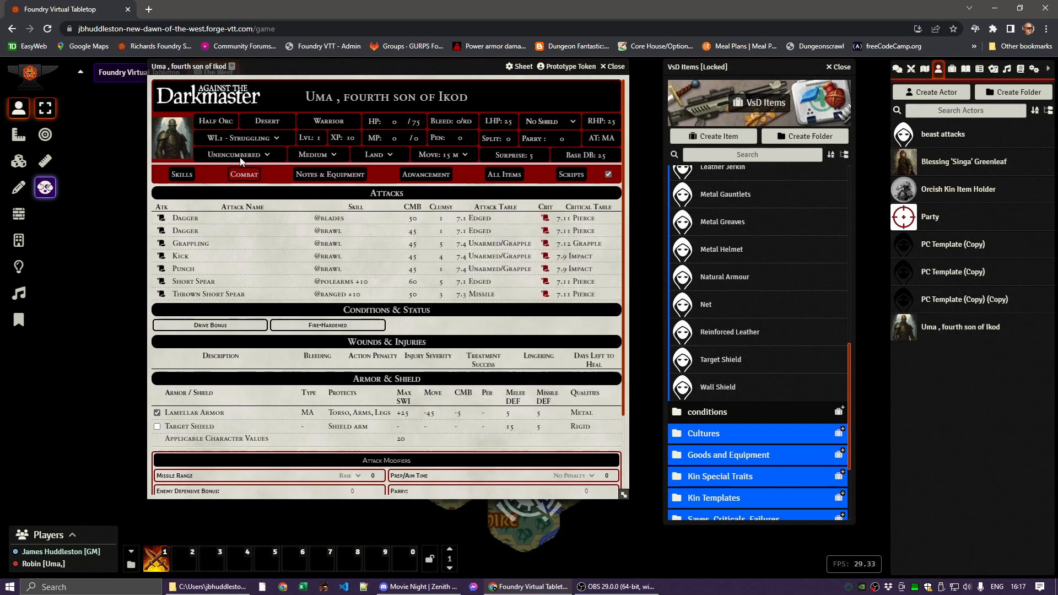
pyautogui.click(269, 157)
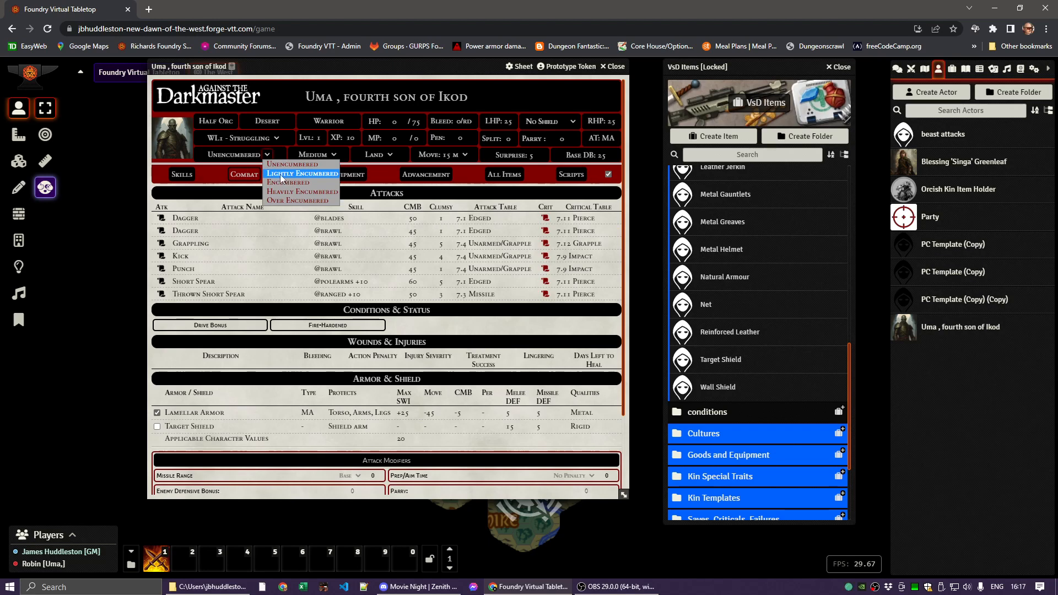
pyautogui.click(280, 174)
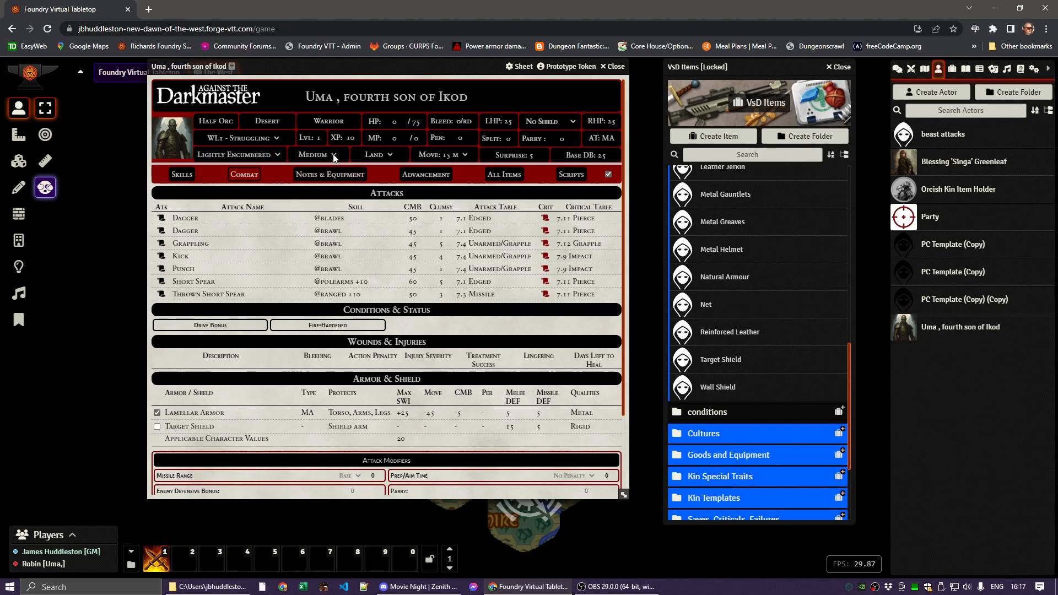
# Step: Set the half-orc's movement type to Swim and return it to Land
pyautogui.click(390, 154)
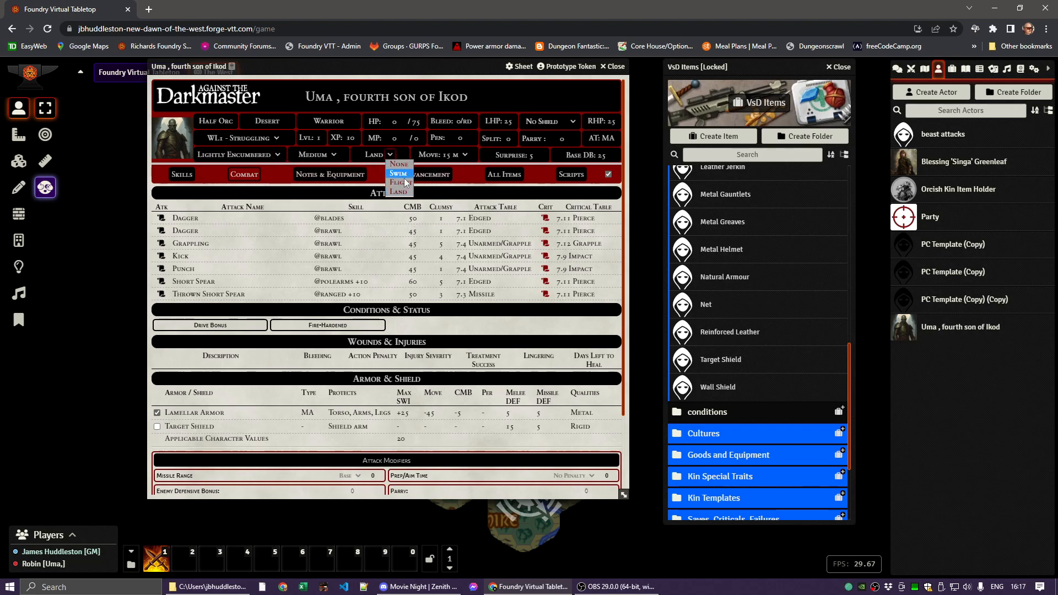
pyautogui.click(399, 173)
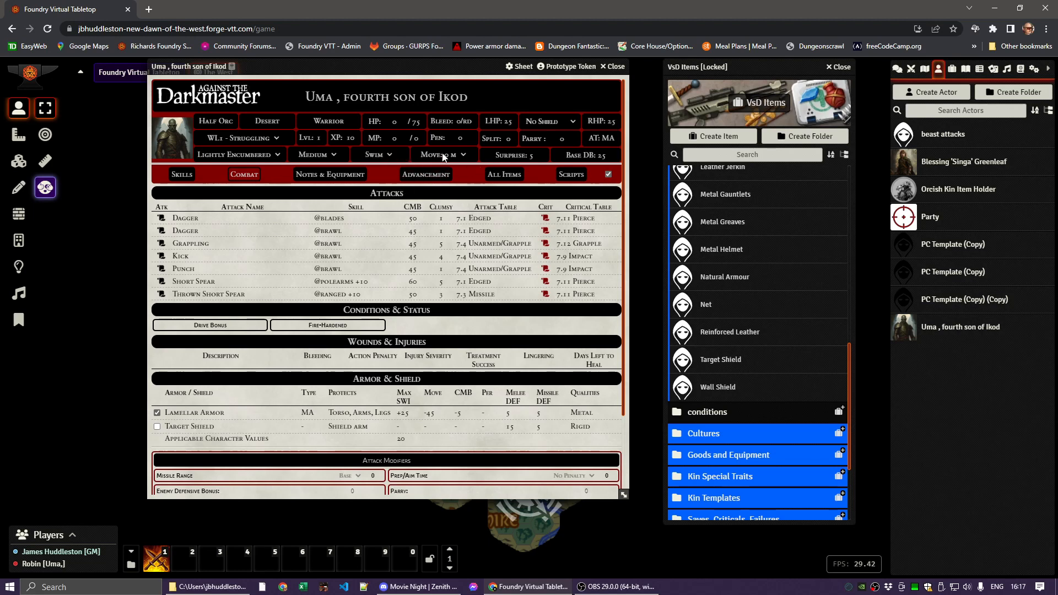
pyautogui.click(394, 159)
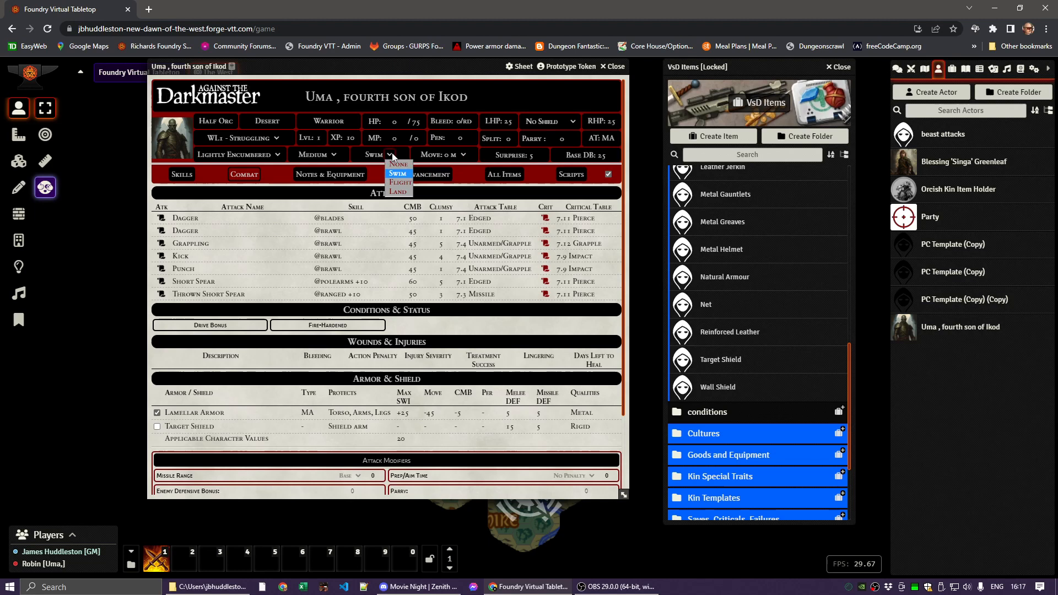
pyautogui.click(394, 187)
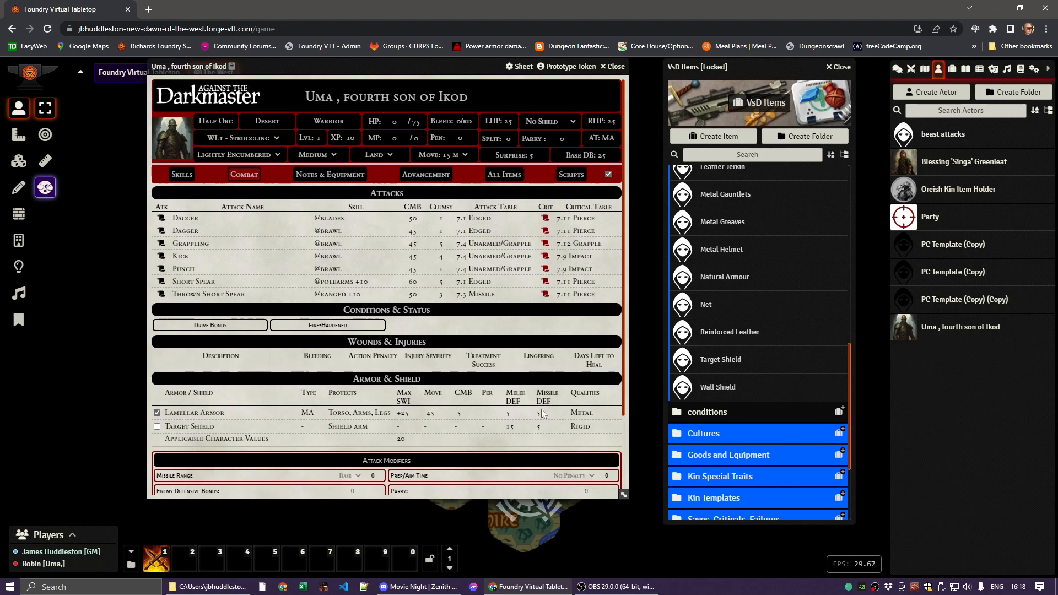
# Step: Review the attack and defence modifiers on the combat page and collapse the compendium's Armor and Shields folder
pyautogui.scroll(-2, 345, 379)
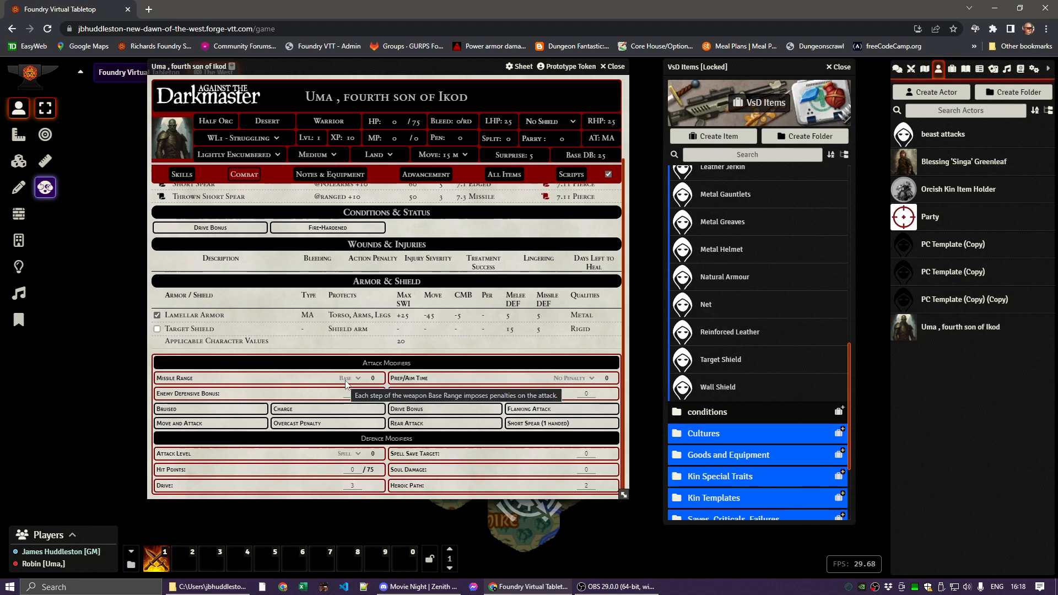
pyautogui.scroll(2, 345, 379)
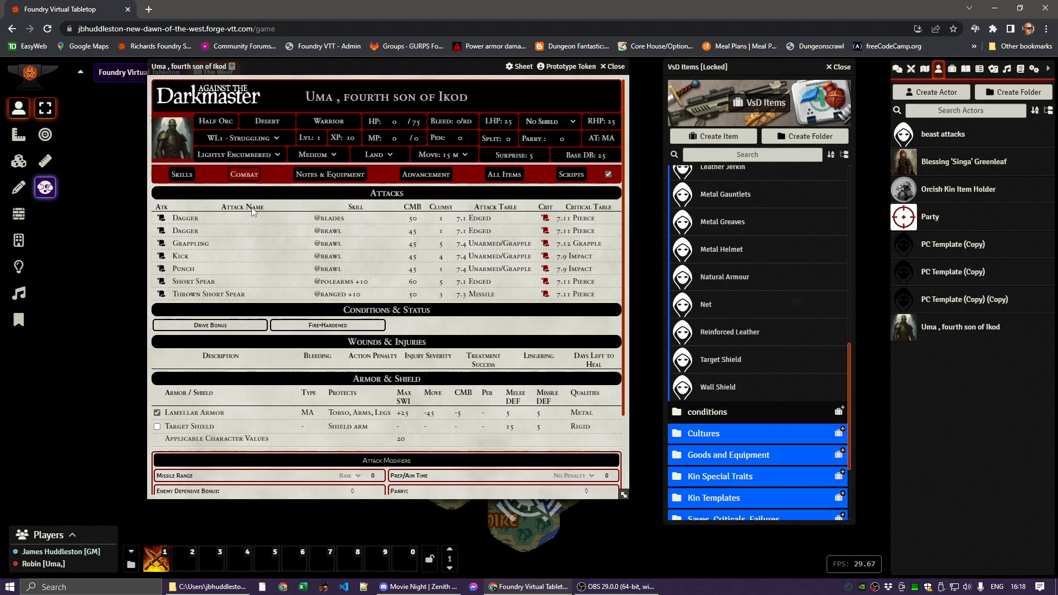
pyautogui.scroll(6, 736, 305)
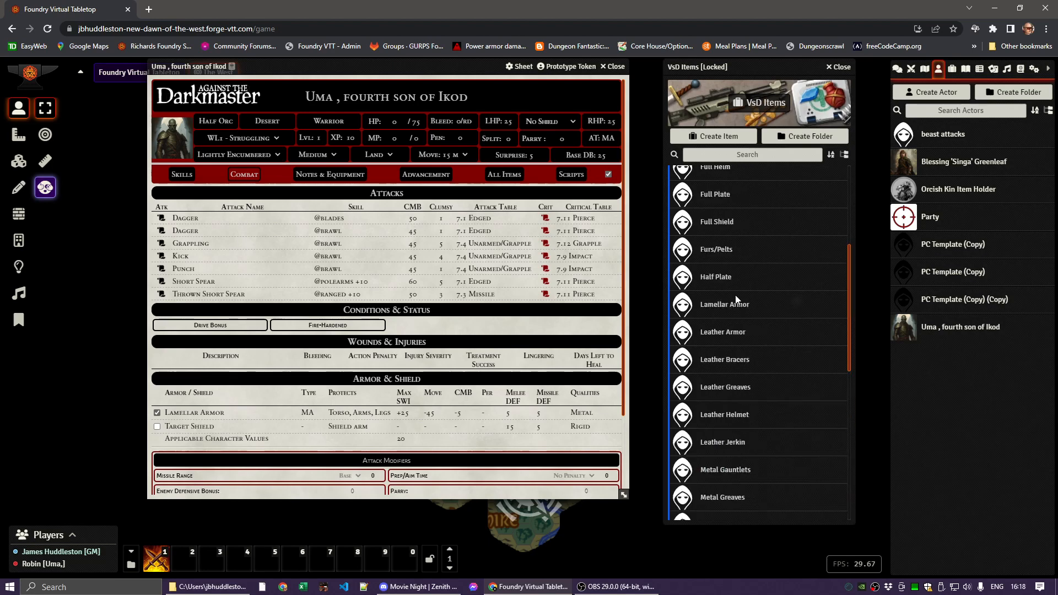
pyautogui.click(719, 198)
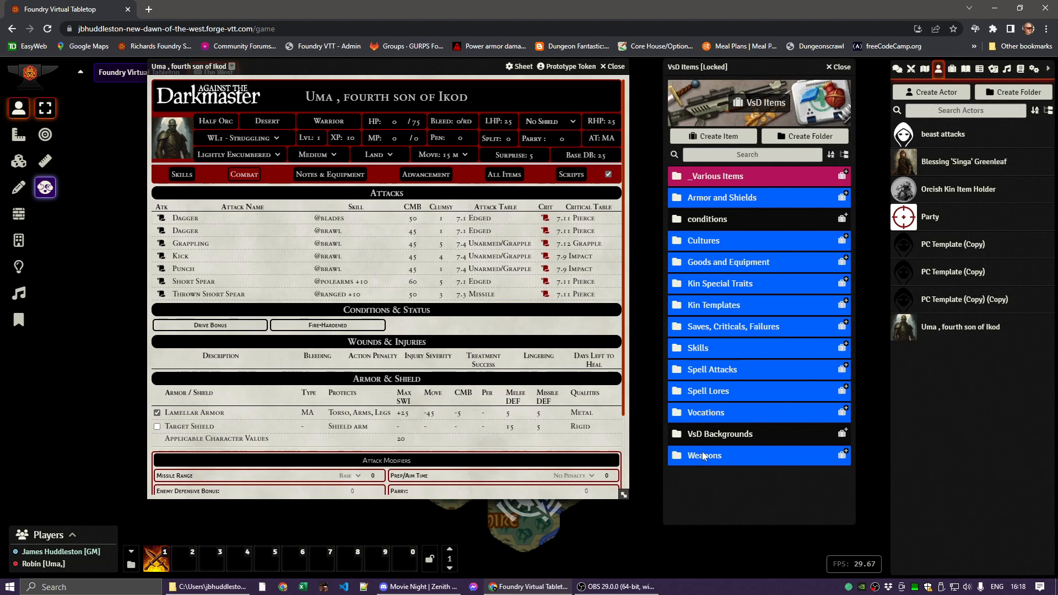
# Step: Add the Weapon Specialization skill from the compendium's Skills folder to the half-orc's skills page
pyautogui.click(706, 347)
pyautogui.scroll(-4, 762, 384)
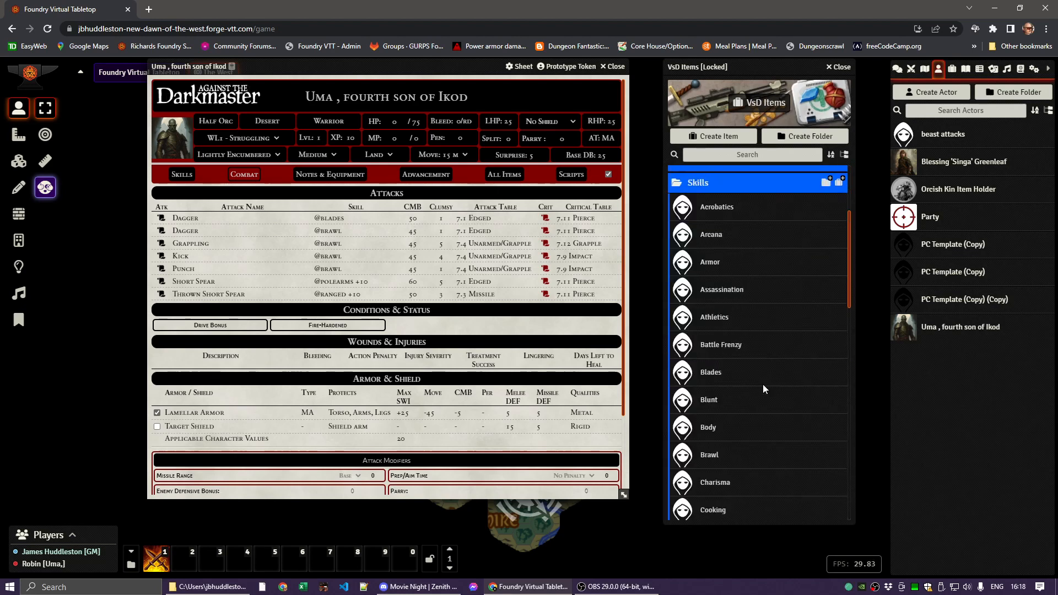
pyautogui.scroll(3, 761, 384)
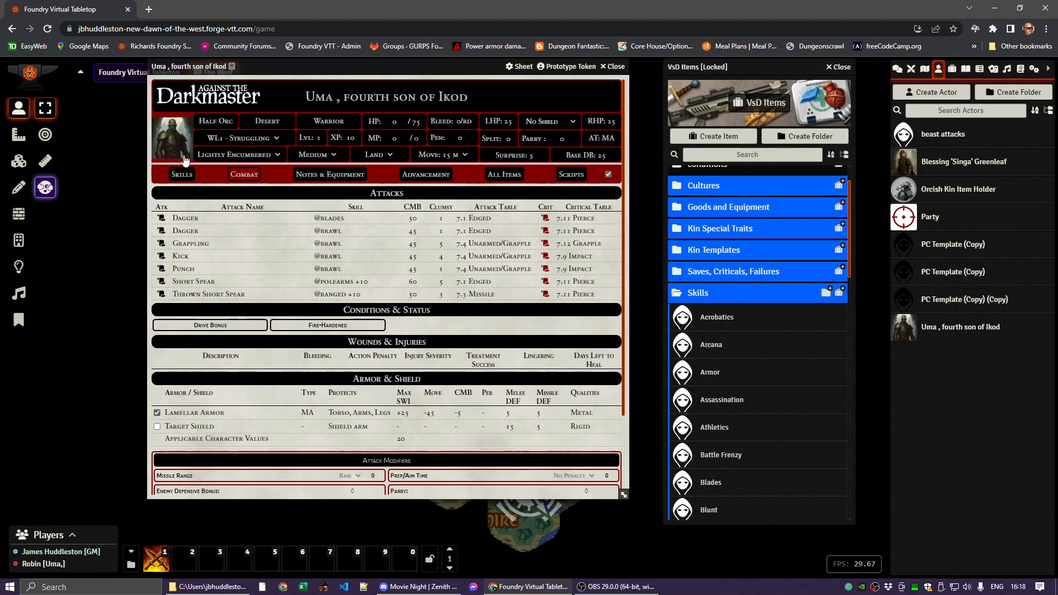
pyautogui.click(179, 174)
pyautogui.scroll(-2, 477, 316)
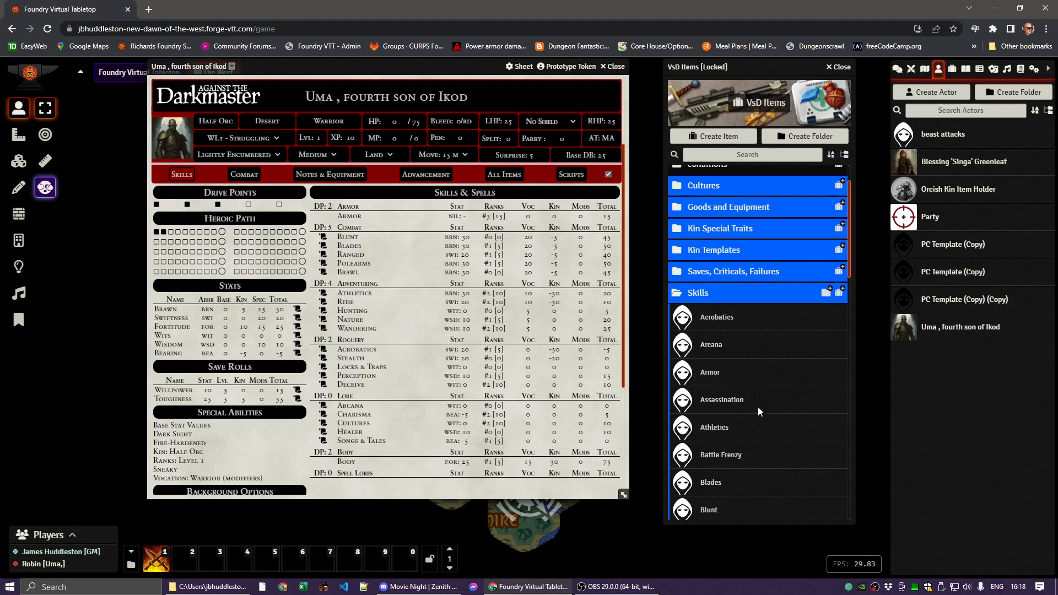
pyautogui.scroll(-6, 758, 408)
pyautogui.scroll(-8, 759, 410)
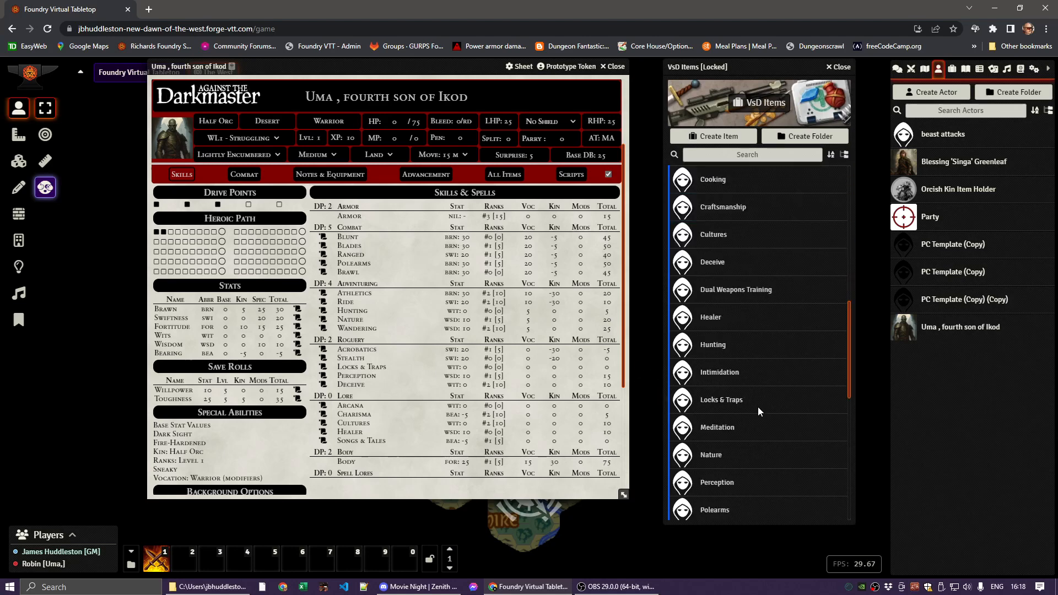
pyautogui.scroll(-4, 758, 409)
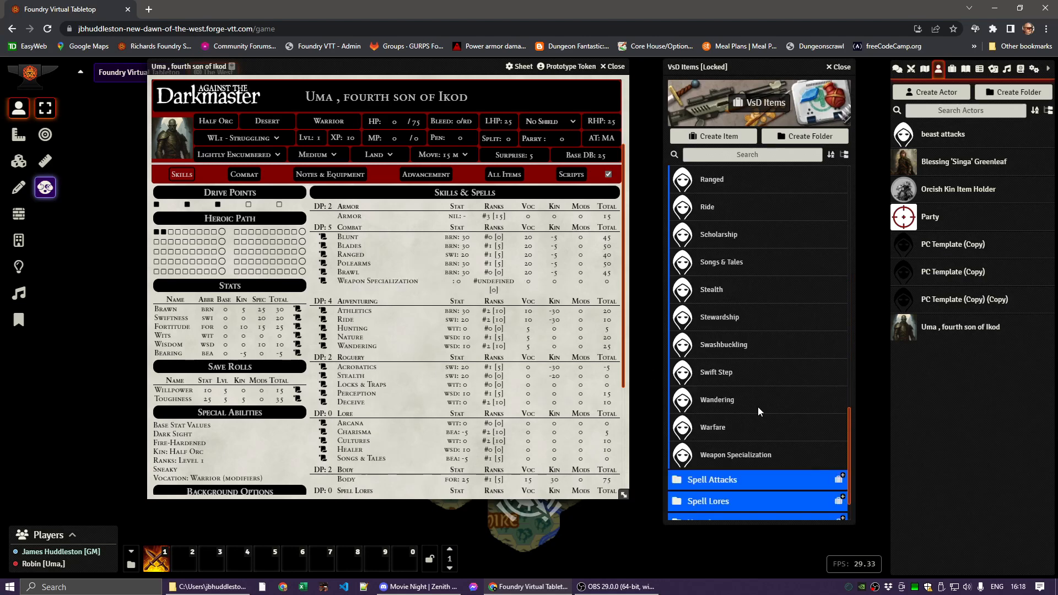
# Step: View the Weapon Specialization skill's description journal and close it
pyautogui.click(370, 282)
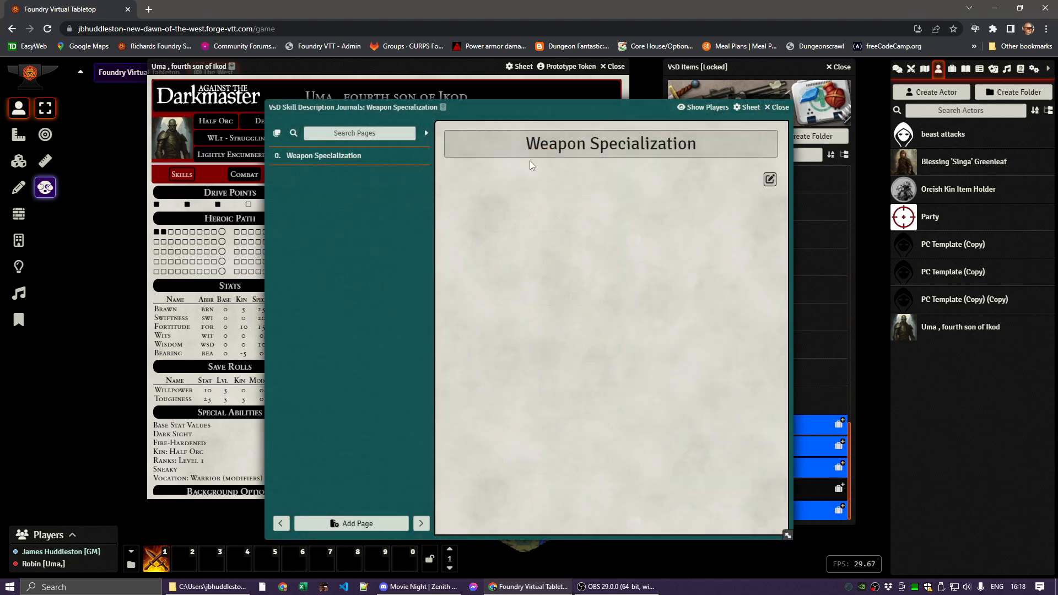
pyautogui.moveTo(554, 106); pyautogui.dragTo(662, 130)
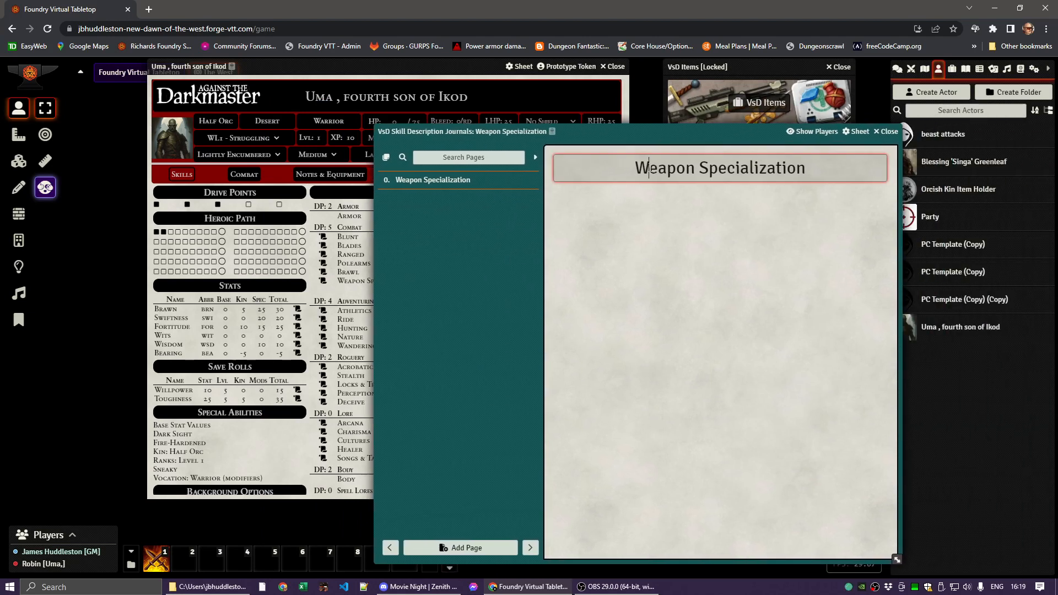
pyautogui.click(649, 168)
pyautogui.click(887, 131)
# Step: Rename the half-orc's Weapon Specialization skill to Wpn Spec (Short Spear) and close the item
pyautogui.rightClick(353, 238)
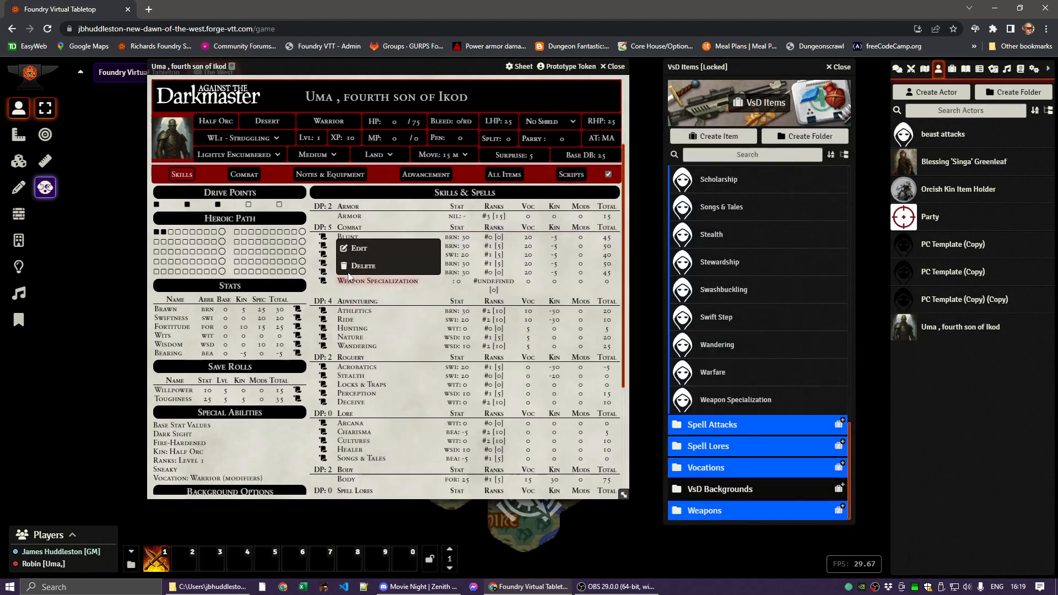
pyautogui.click(357, 250)
pyautogui.tripleClick(465, 234)
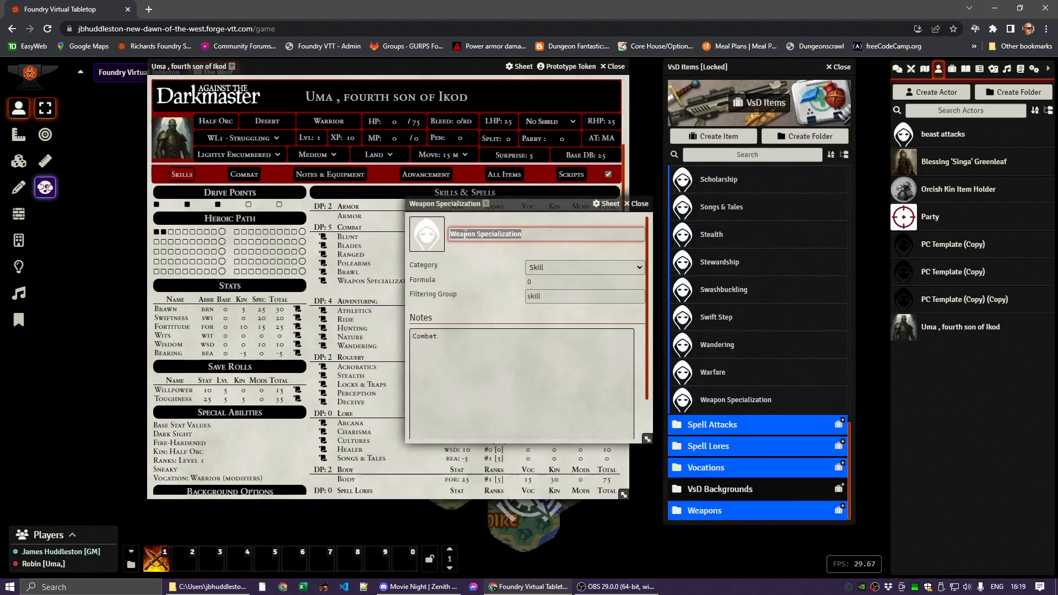
pyautogui.write('Wpn Spec (Short Spear')
pyautogui.click(505, 261)
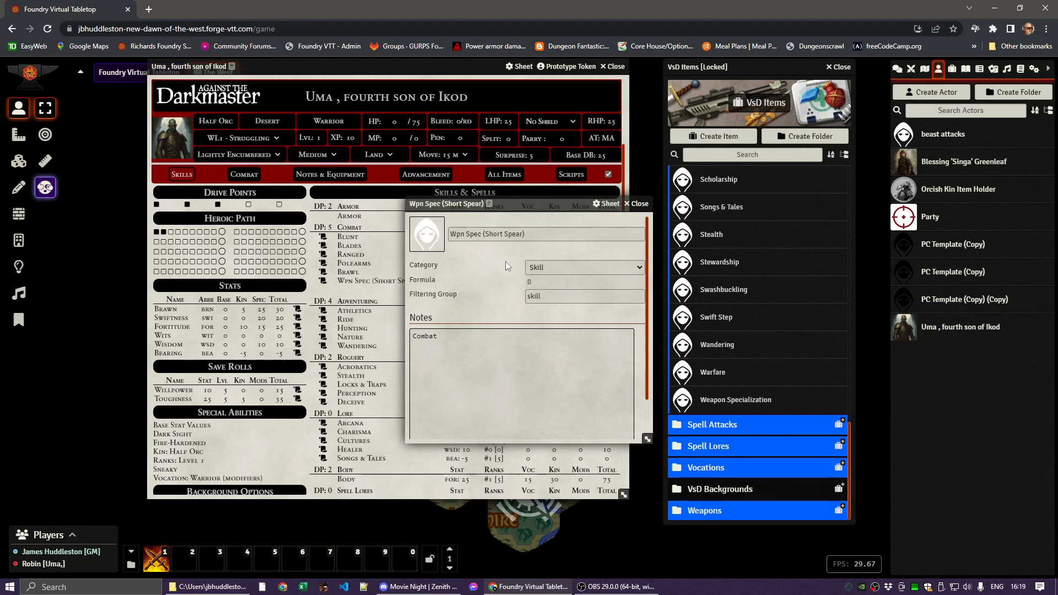
pyautogui.click(636, 204)
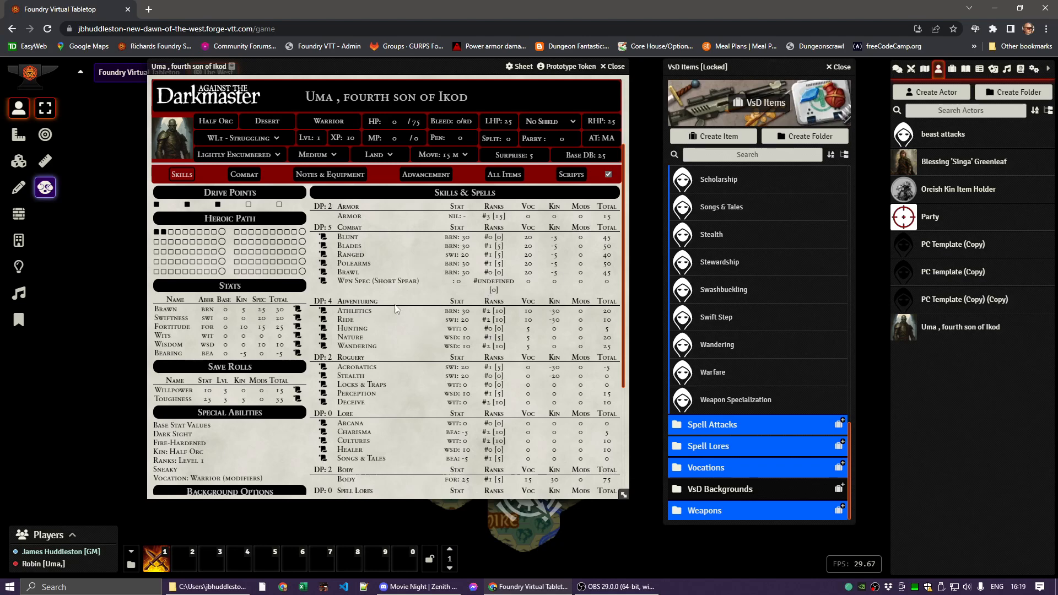
# Step: Open the Ranks: Level 1 item in an enlarged window beside the sheet and show the half-orc's advancement page
pyautogui.click(163, 462)
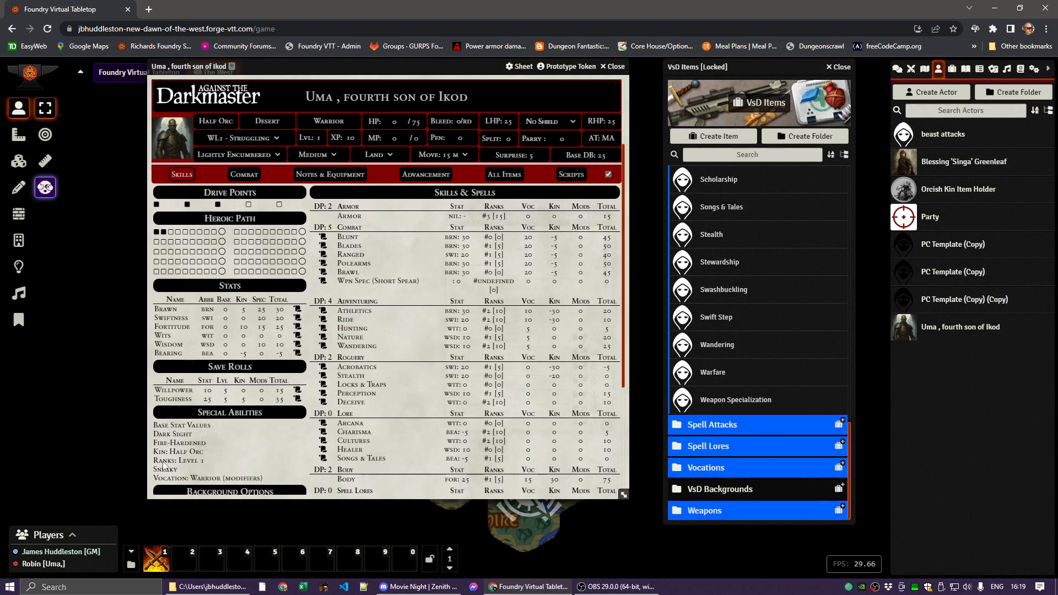
pyautogui.moveTo(519, 220); pyautogui.dragTo(145, 69)
pyautogui.moveTo(232, 276); pyautogui.dragTo(280, 528)
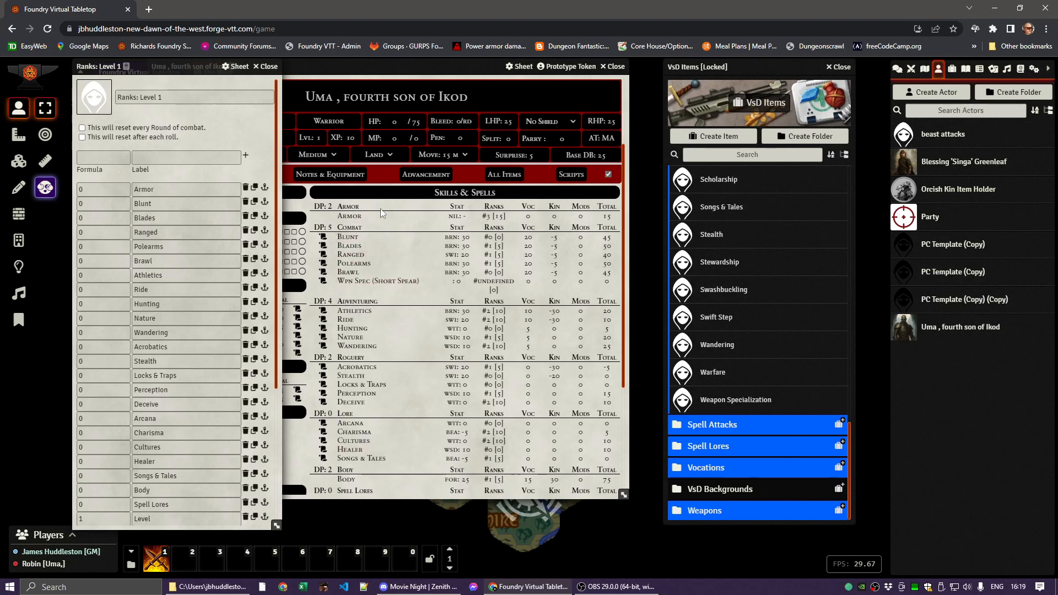
pyautogui.click(433, 177)
pyautogui.click(433, 178)
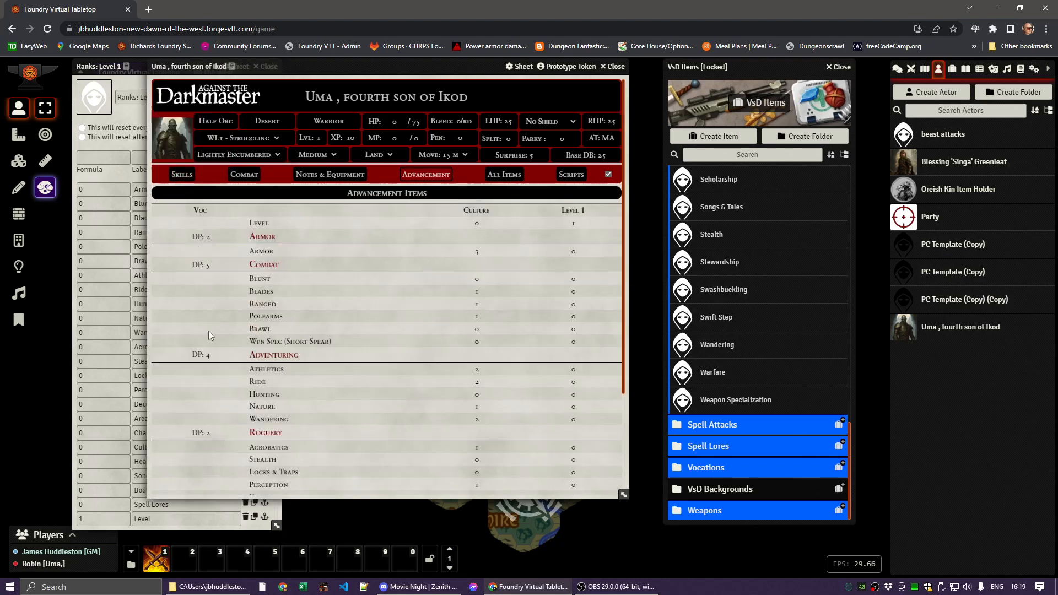
# Step: View the Warrior vocation and Desert culture rank items from the advancement page, close them, and open Ranks: Level 1
pyautogui.click(202, 208)
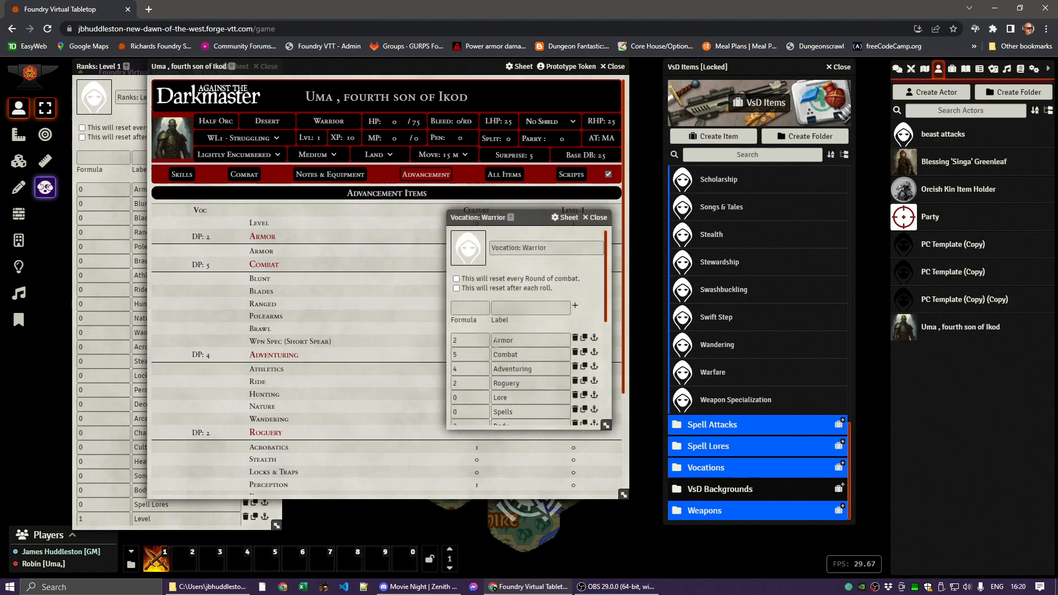
pyautogui.click(596, 218)
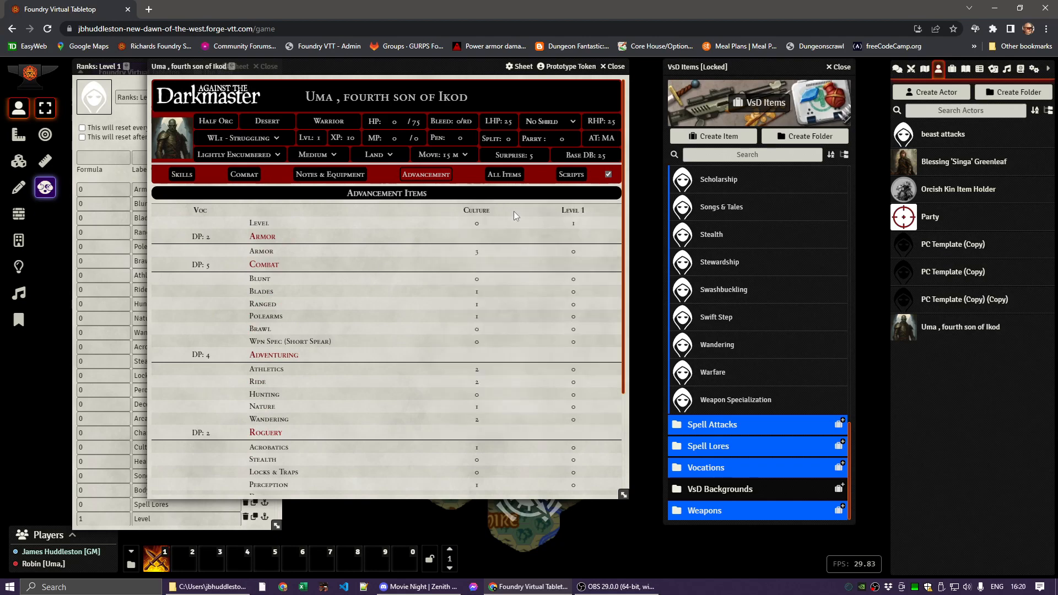
pyautogui.click(473, 210)
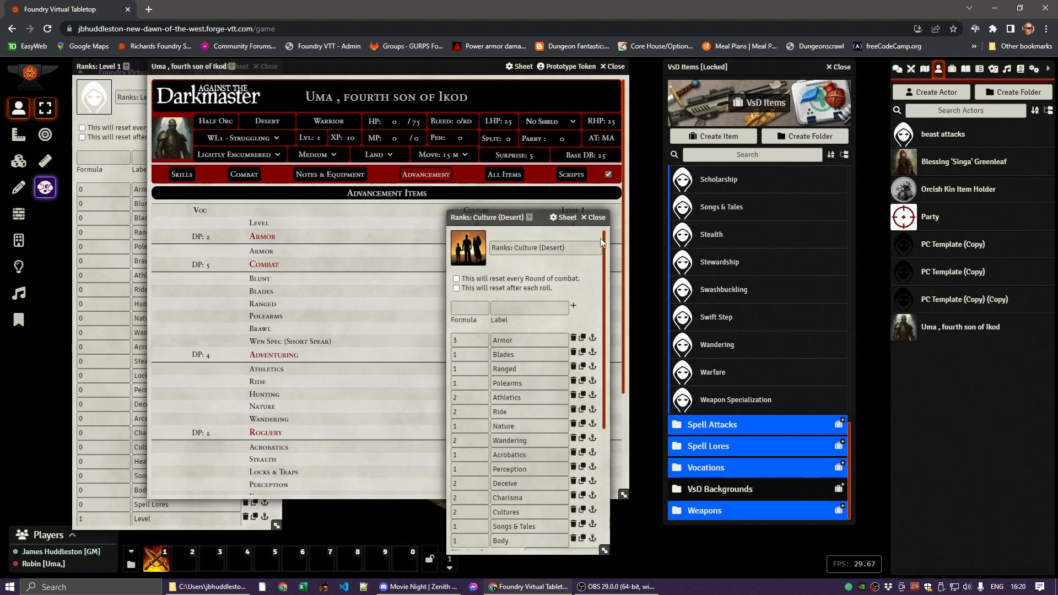
pyautogui.click(603, 220)
pyautogui.click(571, 211)
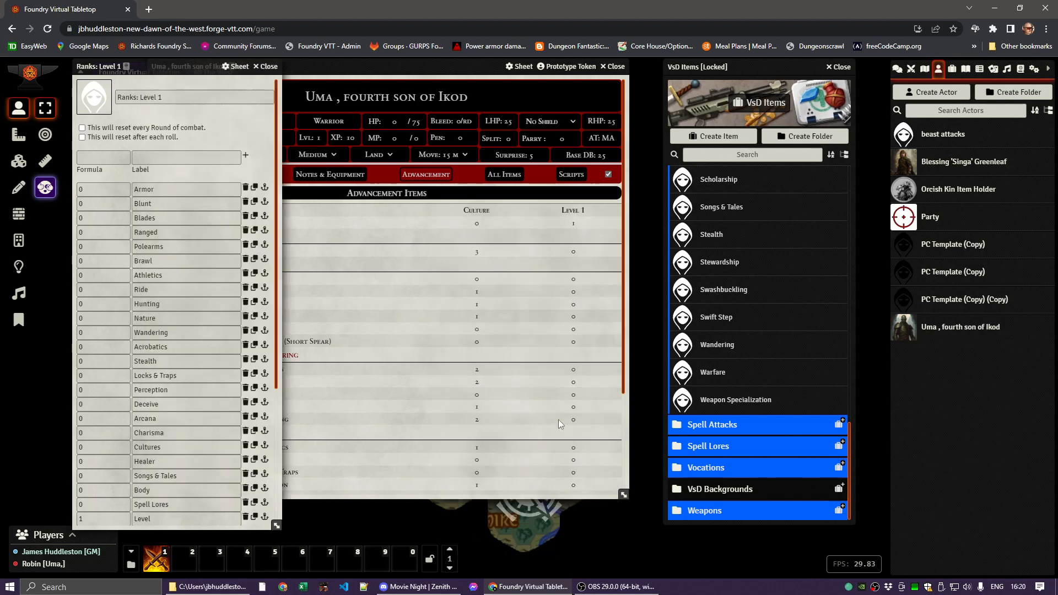
# Step: Show the half-orc's skills page and arrange the sheet and the Ranks: Level 1 item side by side
pyautogui.click(333, 67)
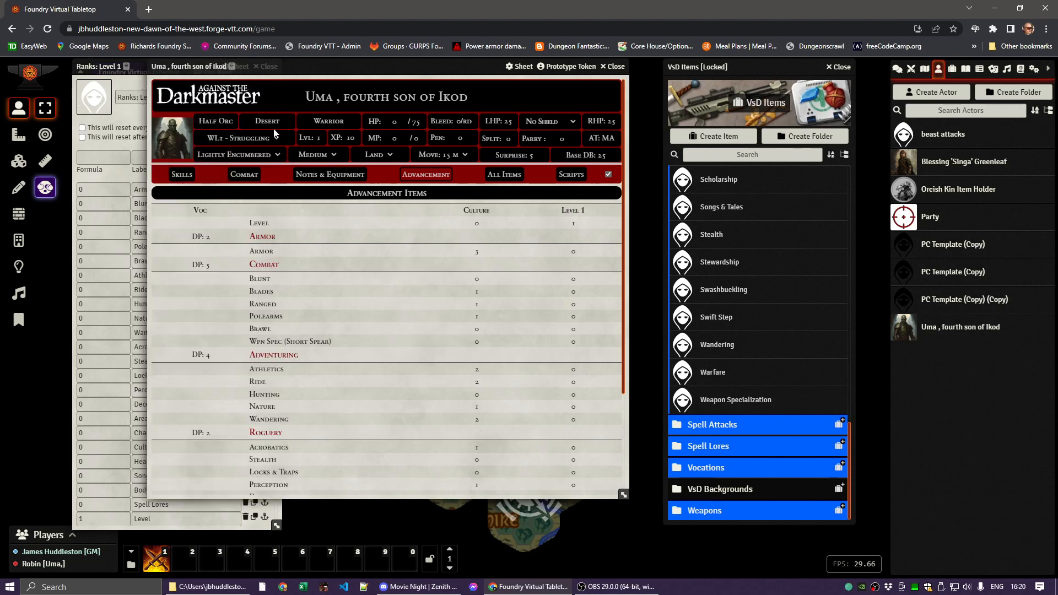
pyautogui.click(182, 174)
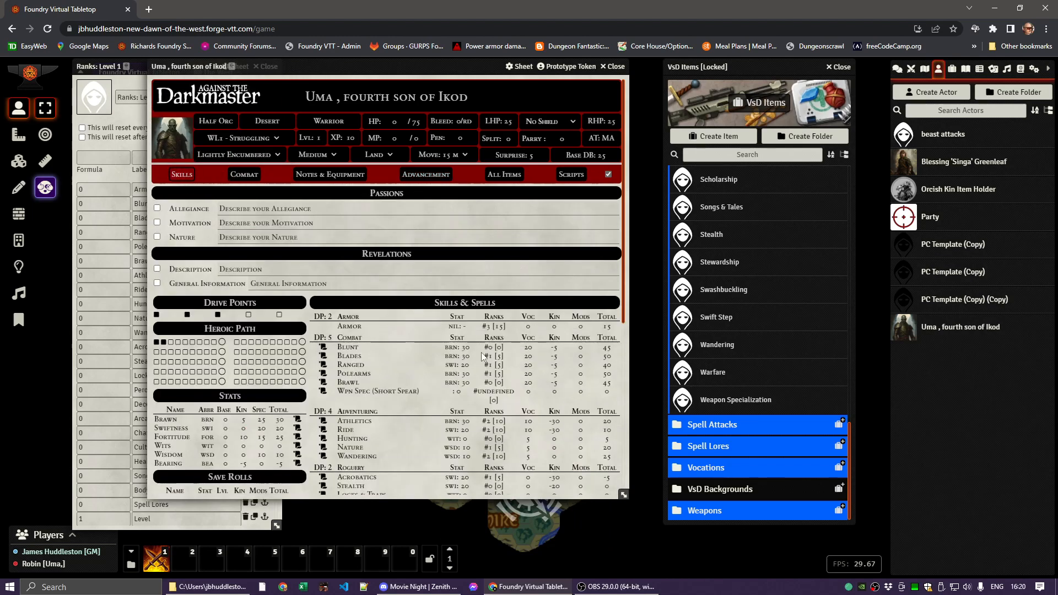
pyautogui.scroll(-2, 484, 357)
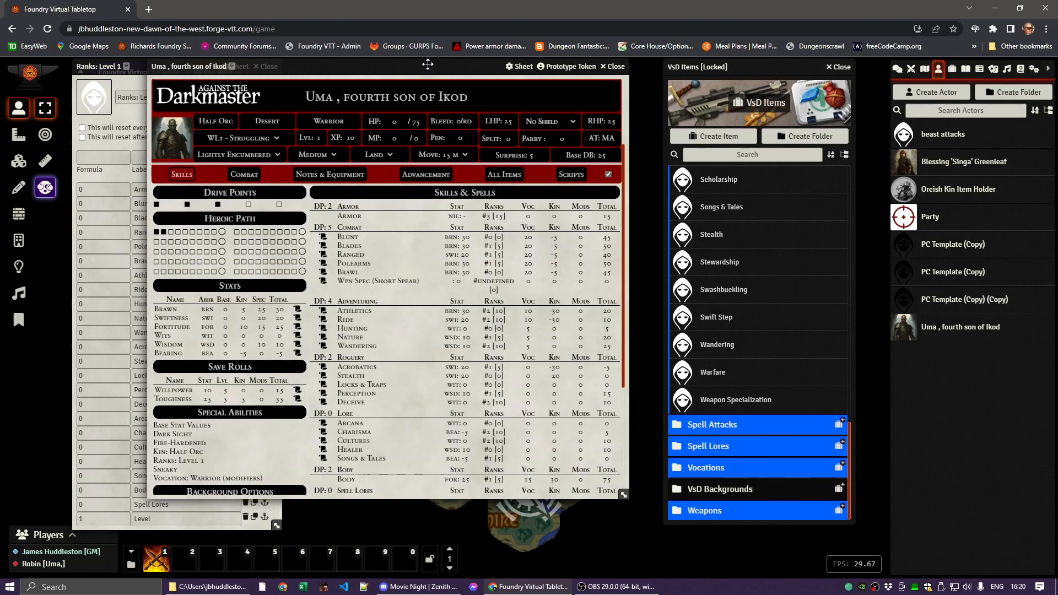
pyautogui.moveTo(426, 65); pyautogui.dragTo(504, 66)
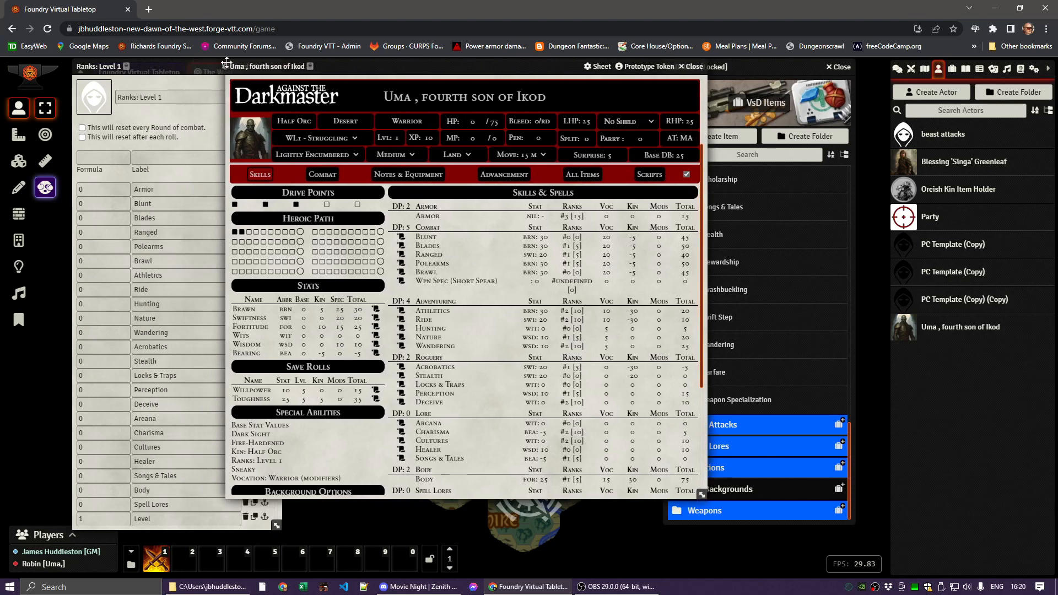
pyautogui.click(219, 180)
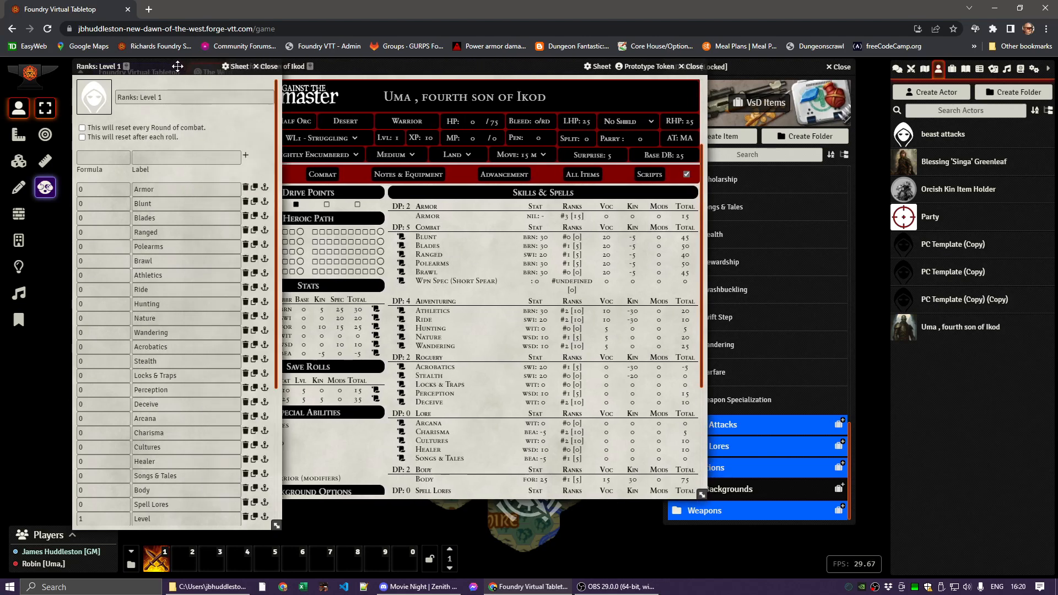
pyautogui.moveTo(176, 65); pyautogui.dragTo(126, 65)
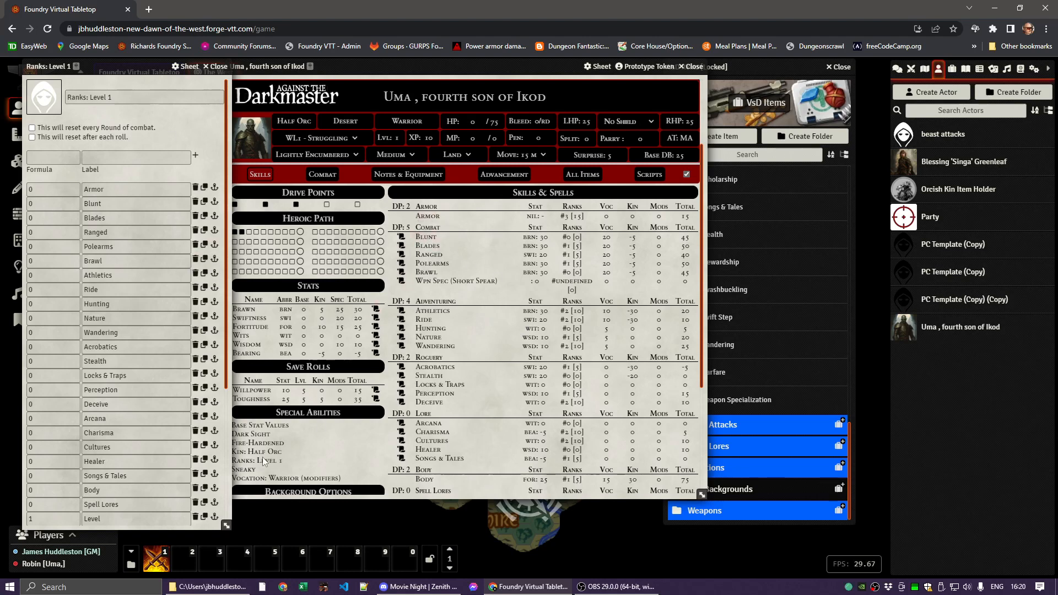
# Step: Check the half-orc's skills list and set the Polearms ranks in the Ranks: Level 1 item to 2
pyautogui.moveTo(252, 461)
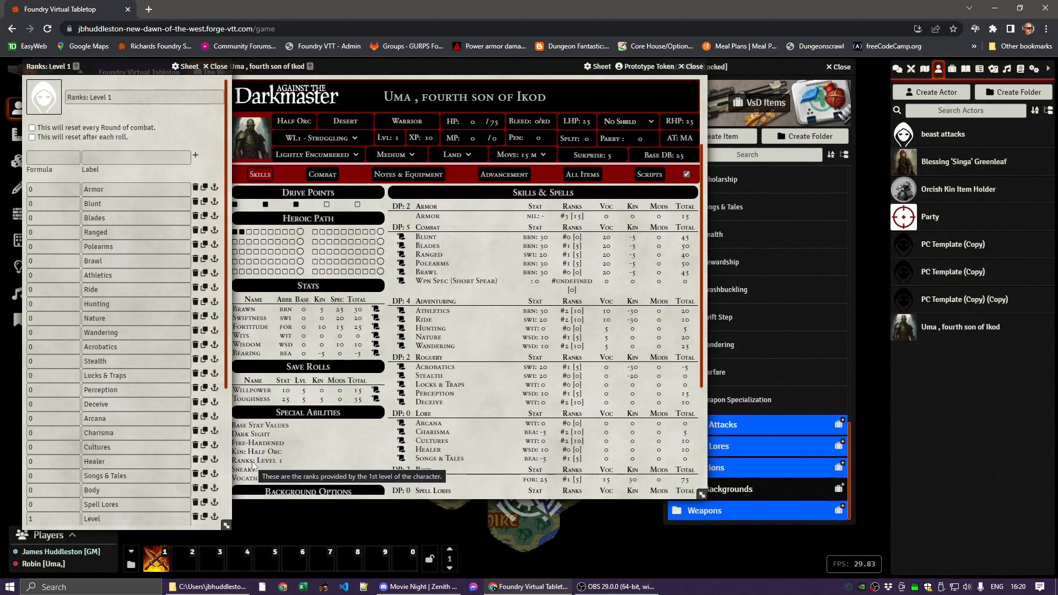
pyautogui.moveTo(299, 467)
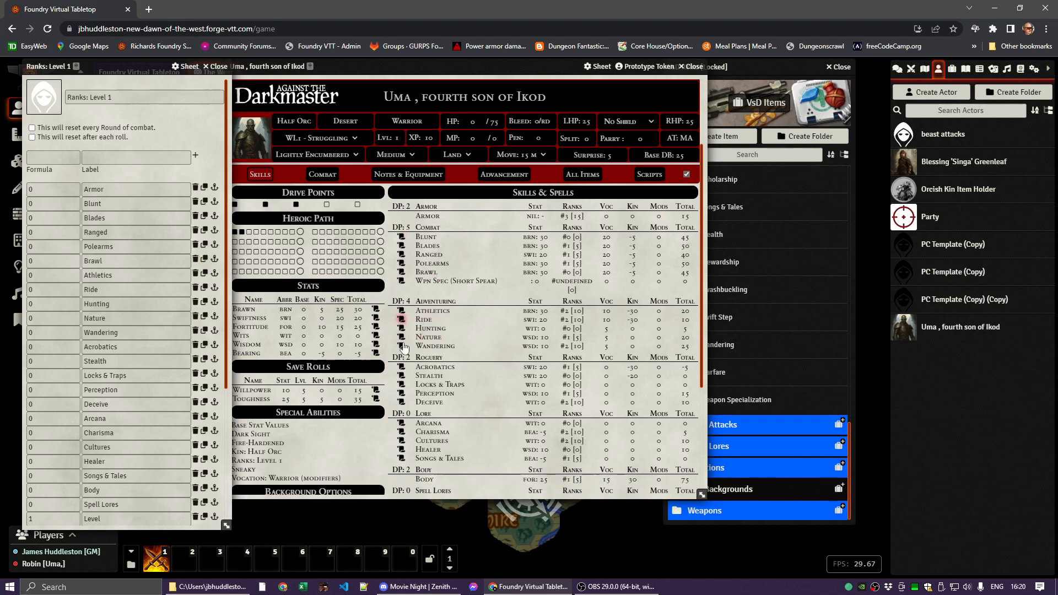
pyautogui.scroll(-1, 410, 451)
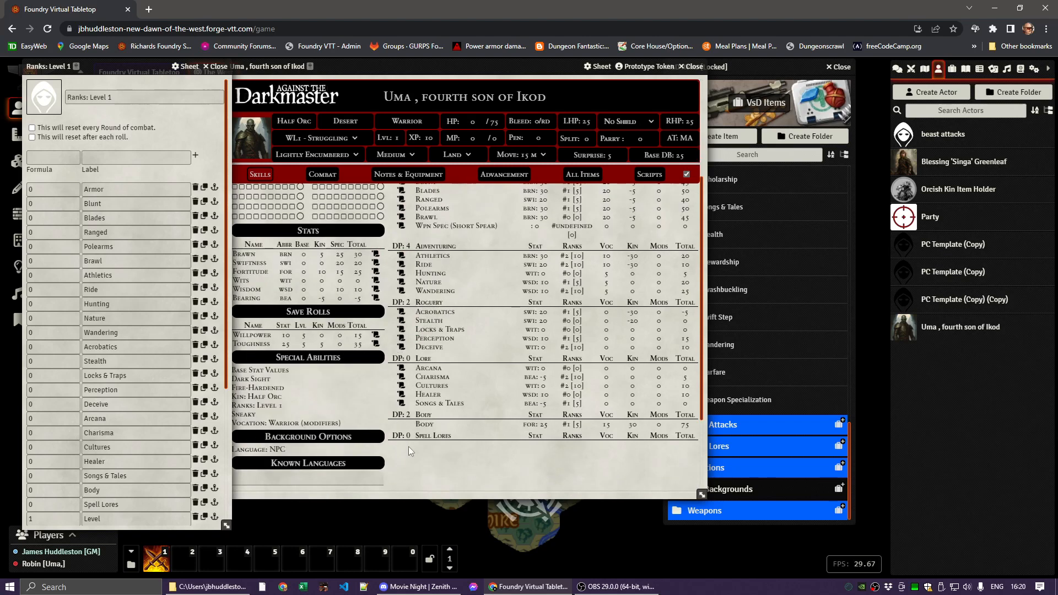
pyautogui.scroll(1, 410, 451)
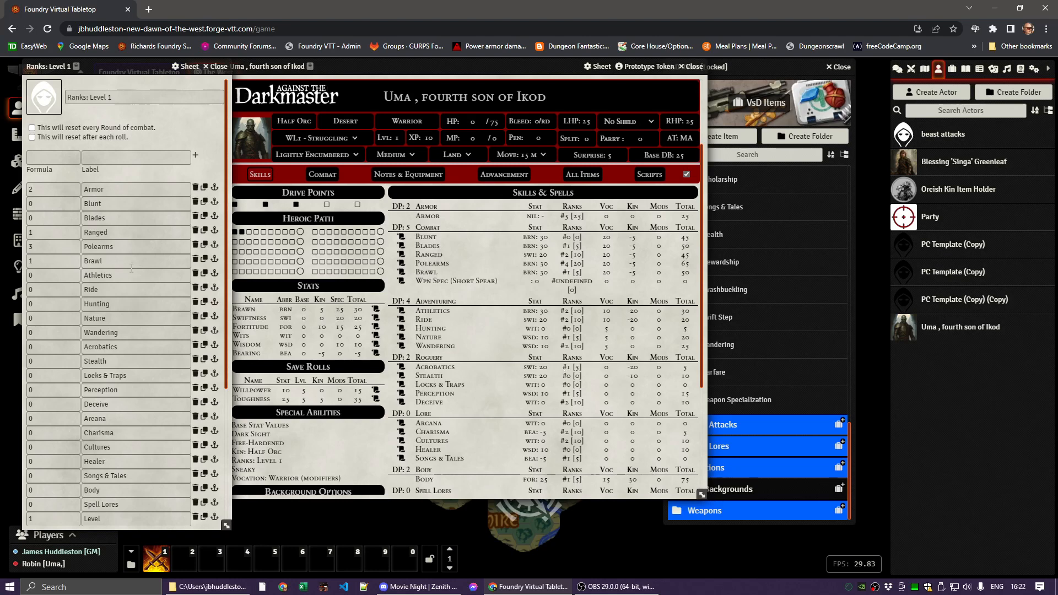
pyautogui.doubleClick(44, 247)
pyautogui.write('2')
pyautogui.press('Return')
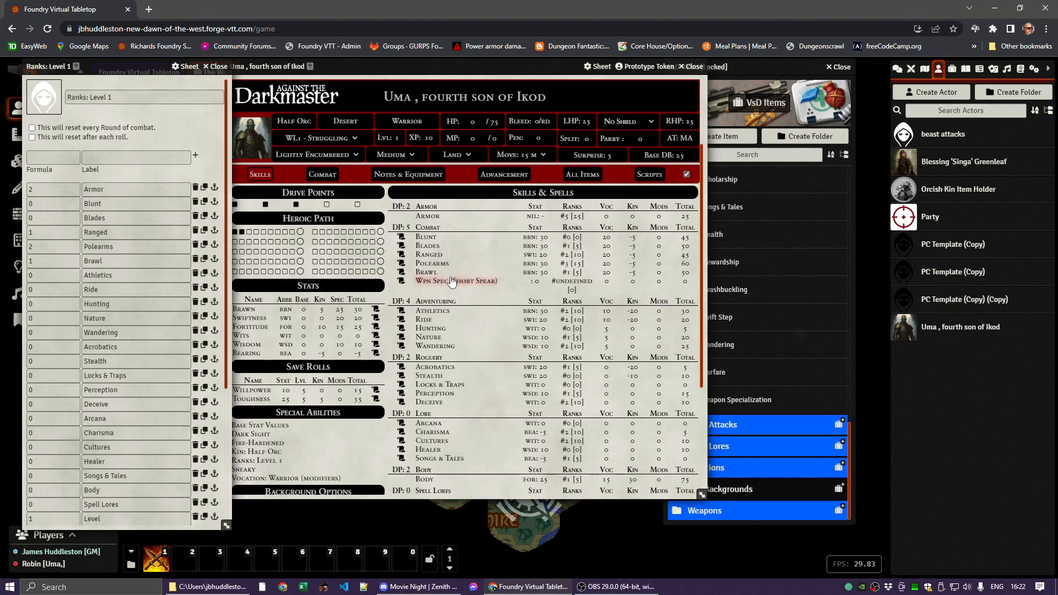
# Step: Copy the weapon specialization skill's name, replace the Blades label in Ranks: Level 1 with Wpn Spec (Short Spear), and set its formula to 2
pyautogui.rightClick(446, 283)
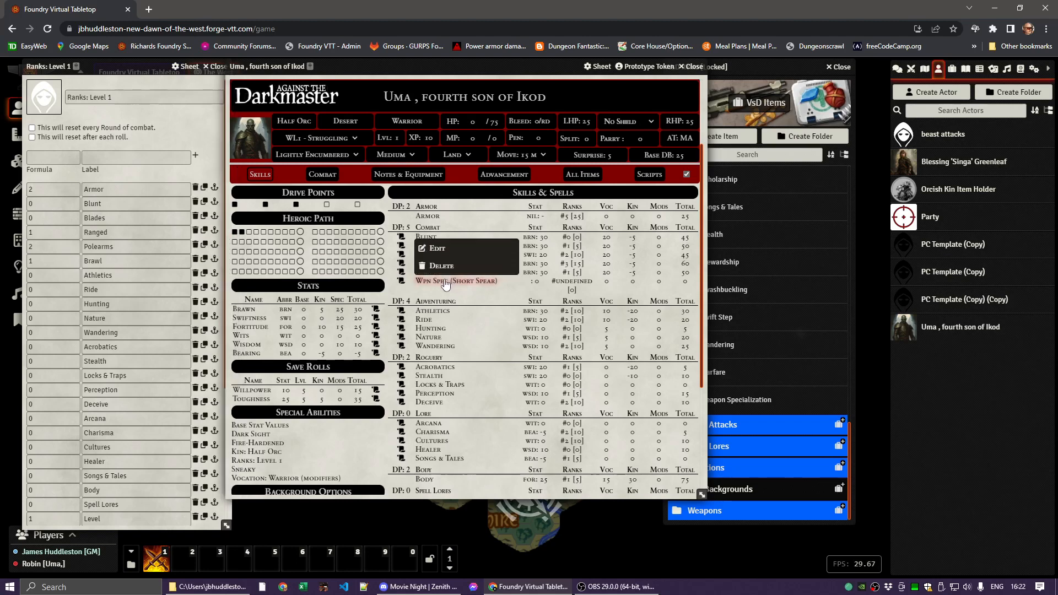
pyautogui.click(435, 252)
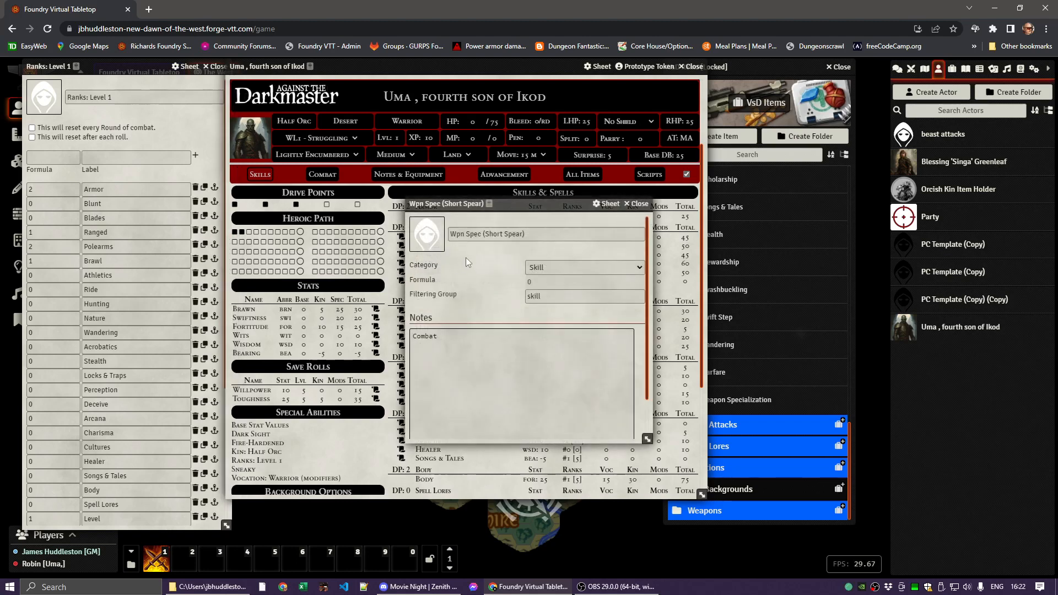
pyautogui.tripleClick(541, 236)
pyautogui.hotkey('ctrl', 'c')
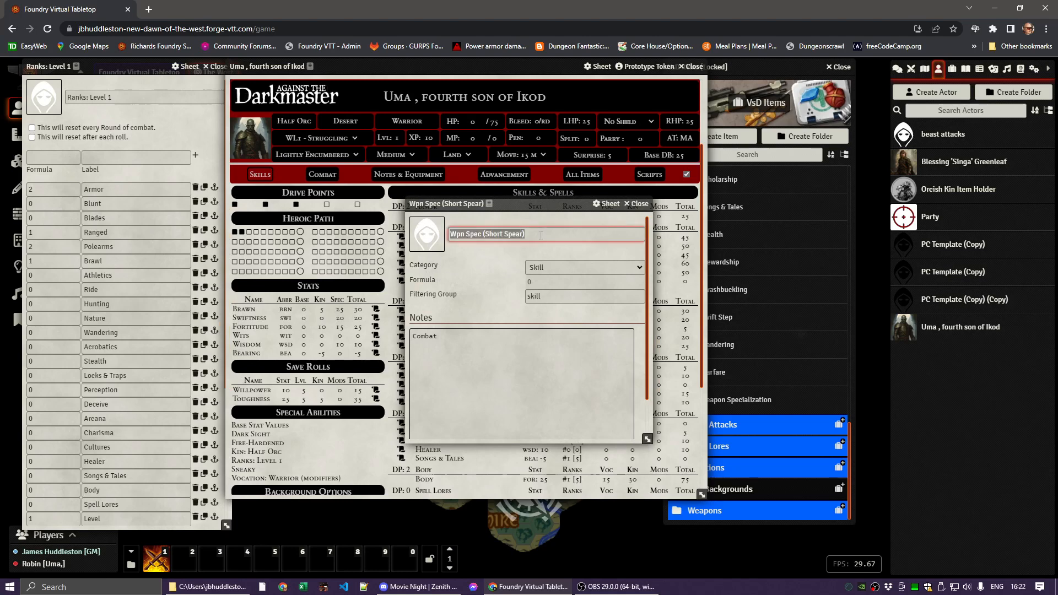
pyautogui.click(636, 203)
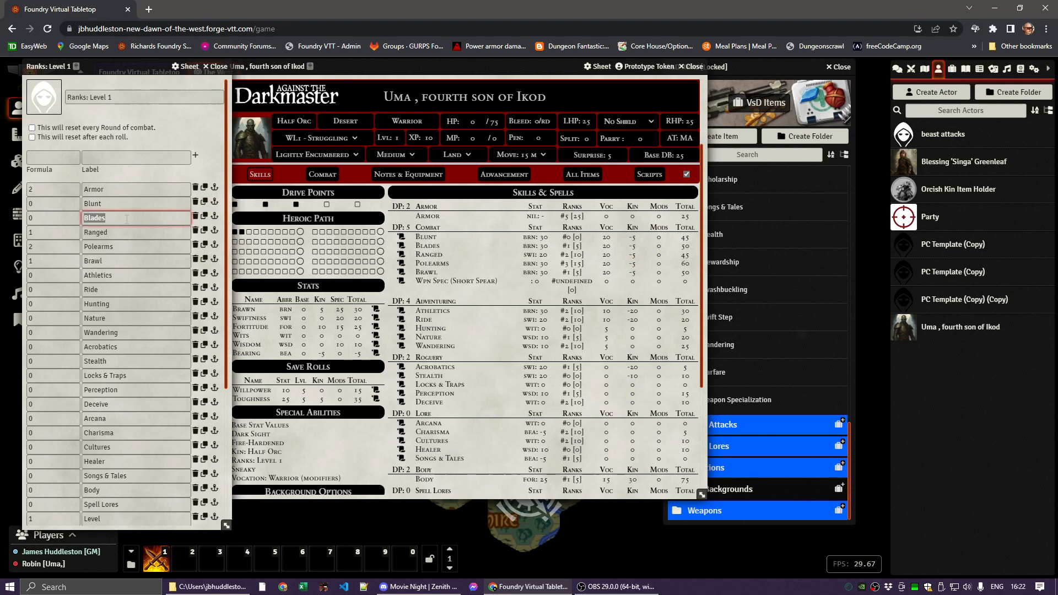
pyautogui.hotkey('ctrl', 'v')
pyautogui.doubleClick(51, 220)
pyautogui.write('2')
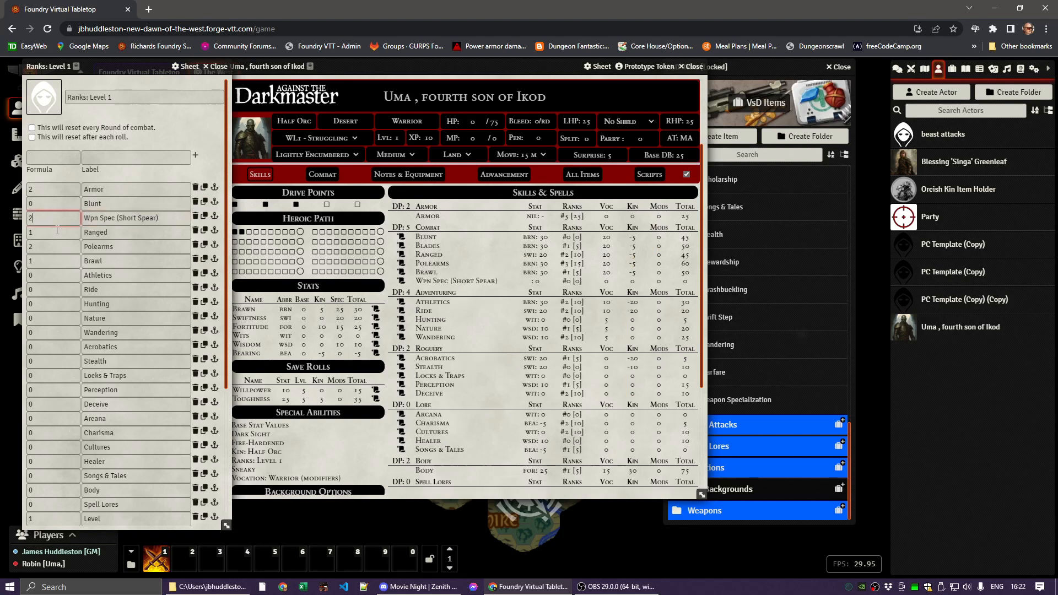
pyautogui.doubleClick(58, 231)
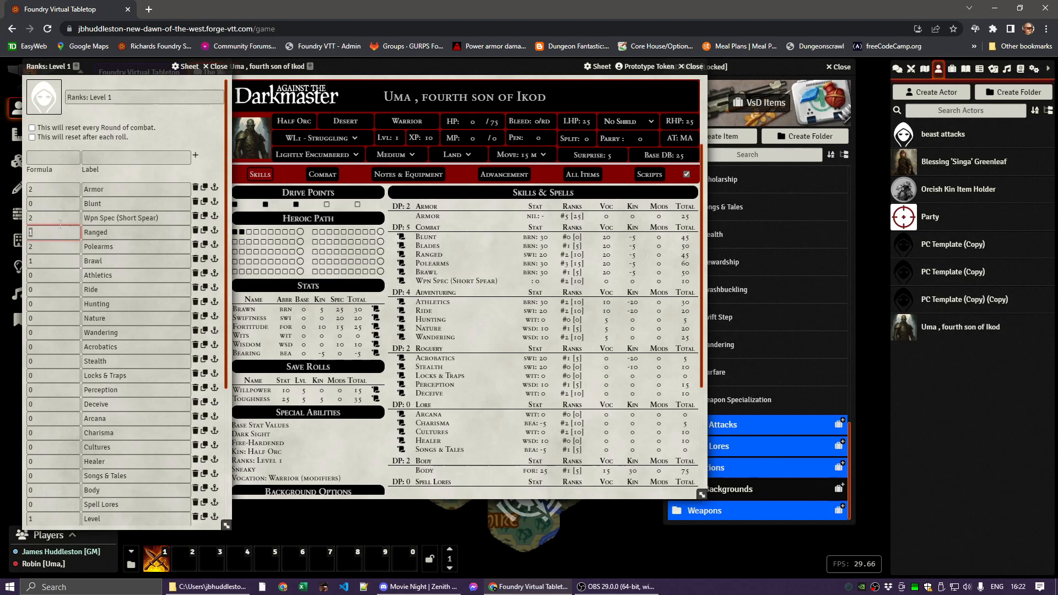
pyautogui.moveTo(156, 218); pyautogui.dragTo(82, 220)
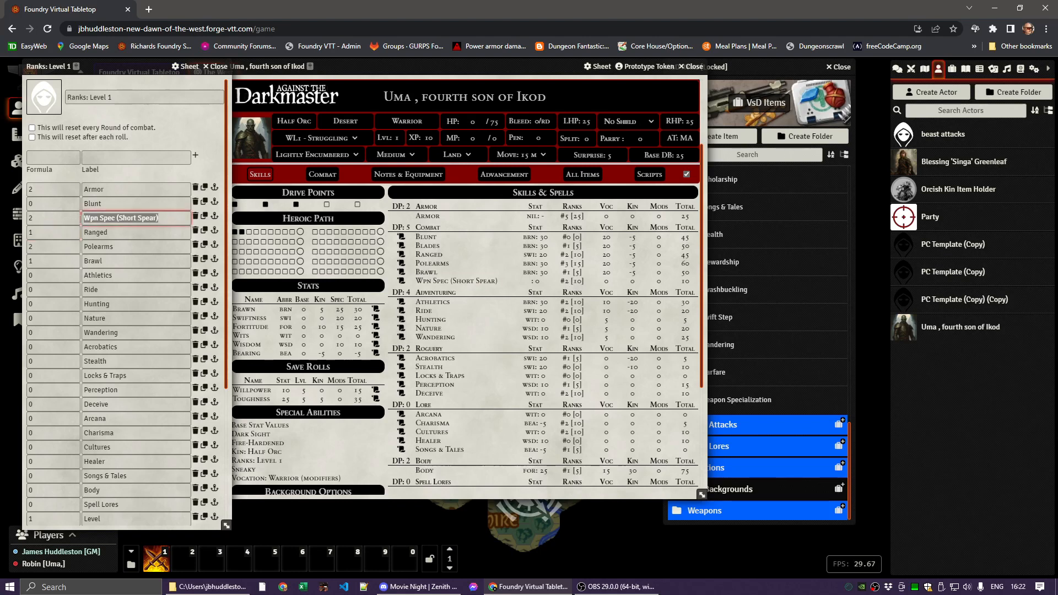
pyautogui.doubleClick(47, 220)
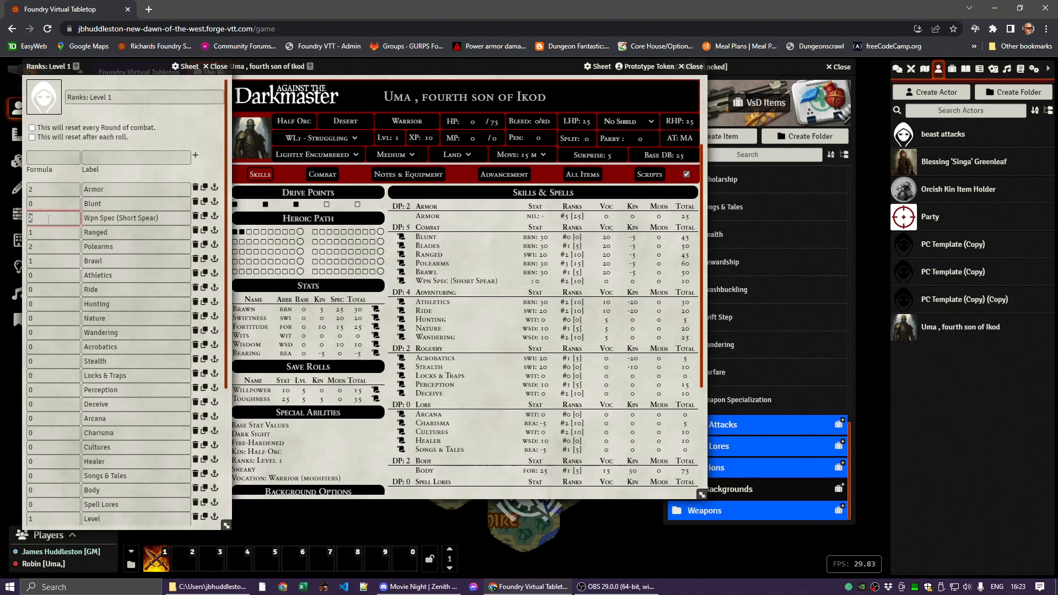
pyautogui.moveTo(165, 218); pyautogui.dragTo(61, 219)
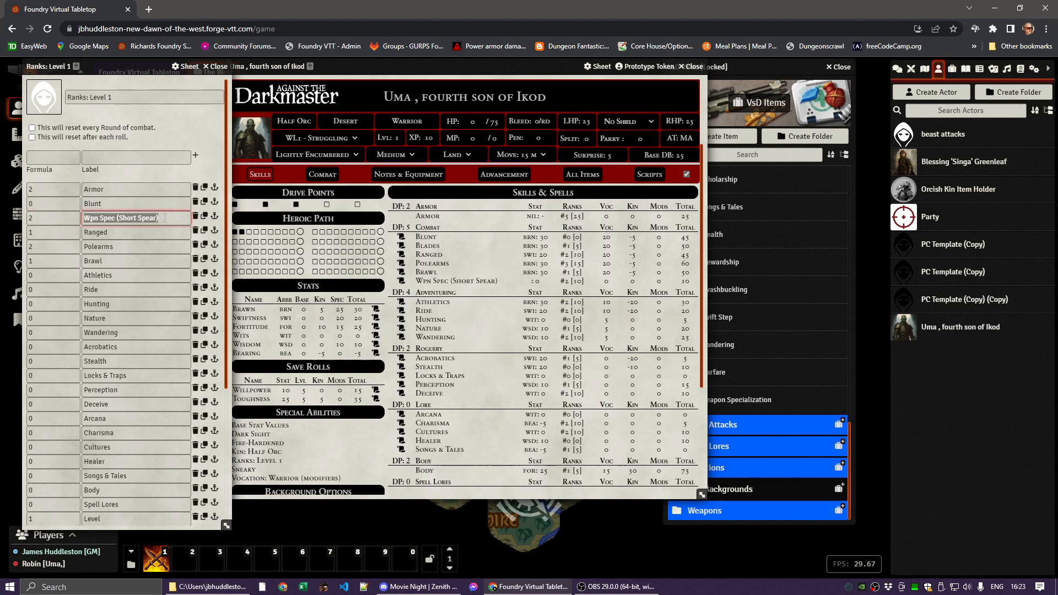
pyautogui.click(61, 219)
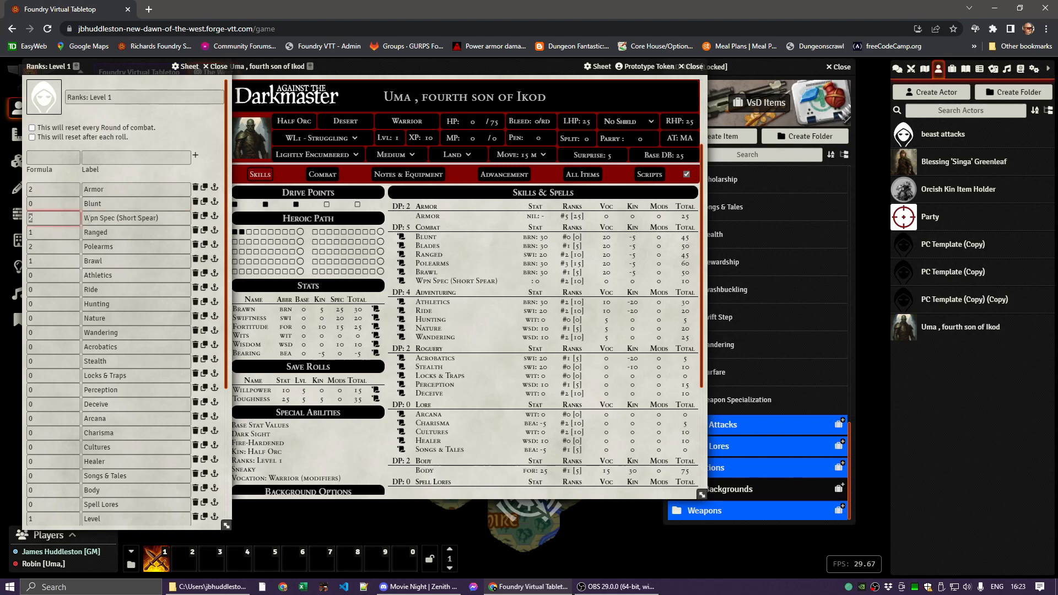
pyautogui.press('Tab')
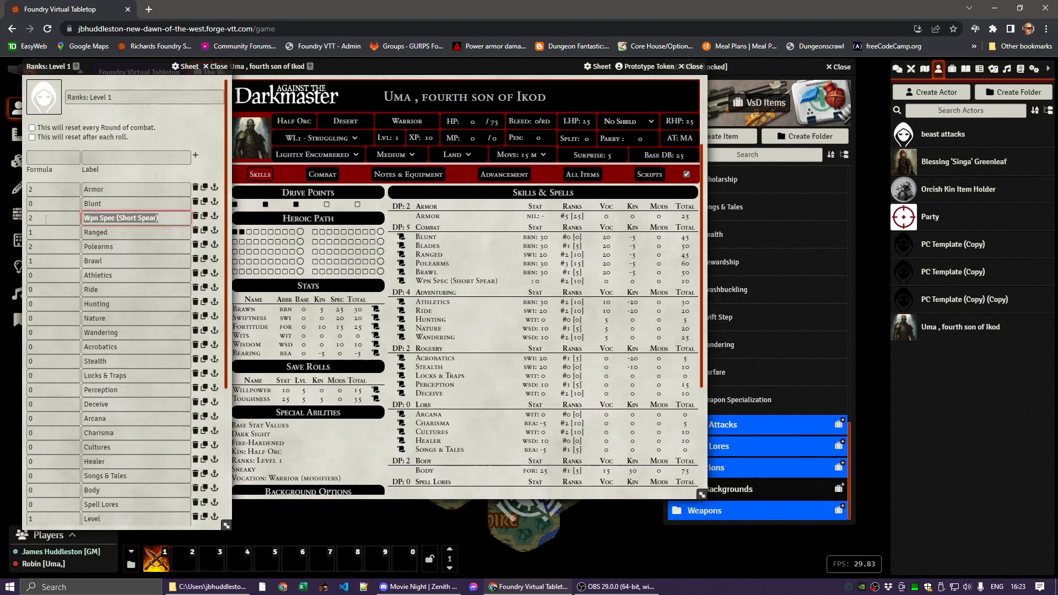
pyautogui.hotkey('shift', 'Tab')
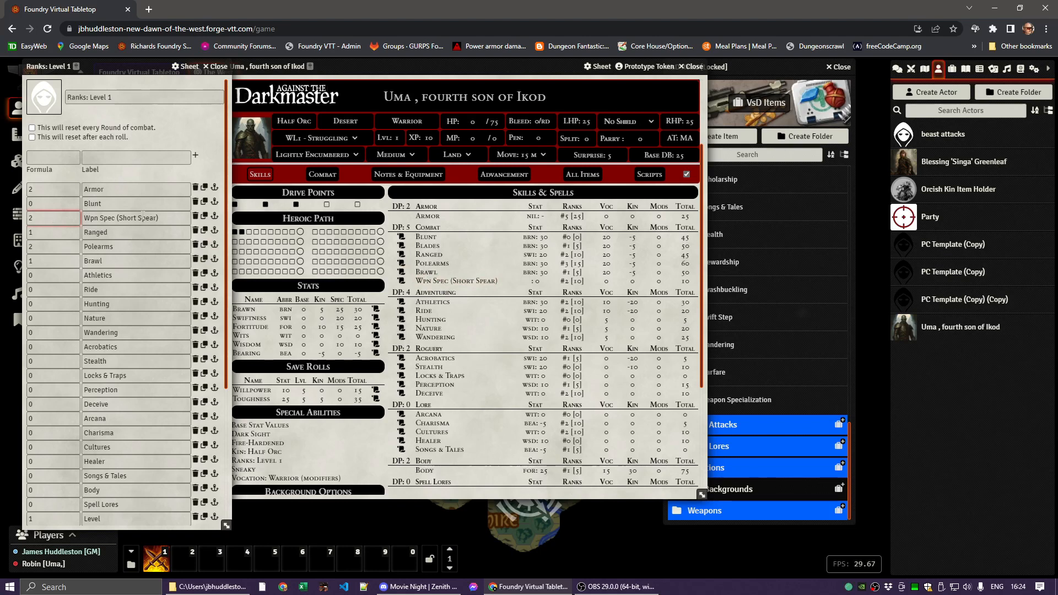
# Step: Review the combat, adventuring, roguery, lore and body ranks on the half-orc's skills page against the Ranks: Level 1 entries
pyautogui.click(144, 176)
pyautogui.scroll(-1, 471, 327)
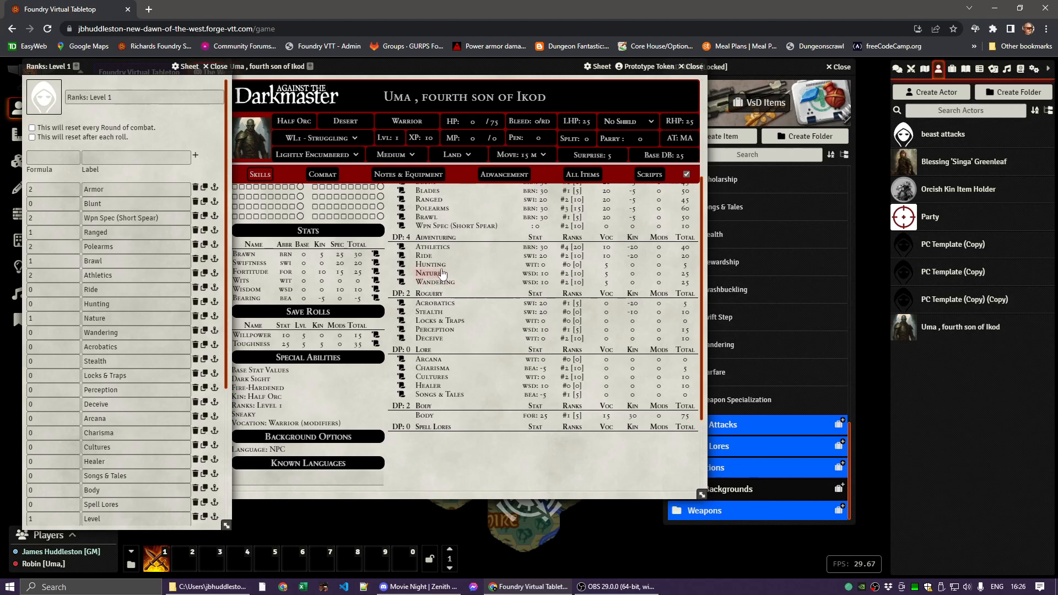
pyautogui.click(428, 283)
pyautogui.scroll(1, 471, 337)
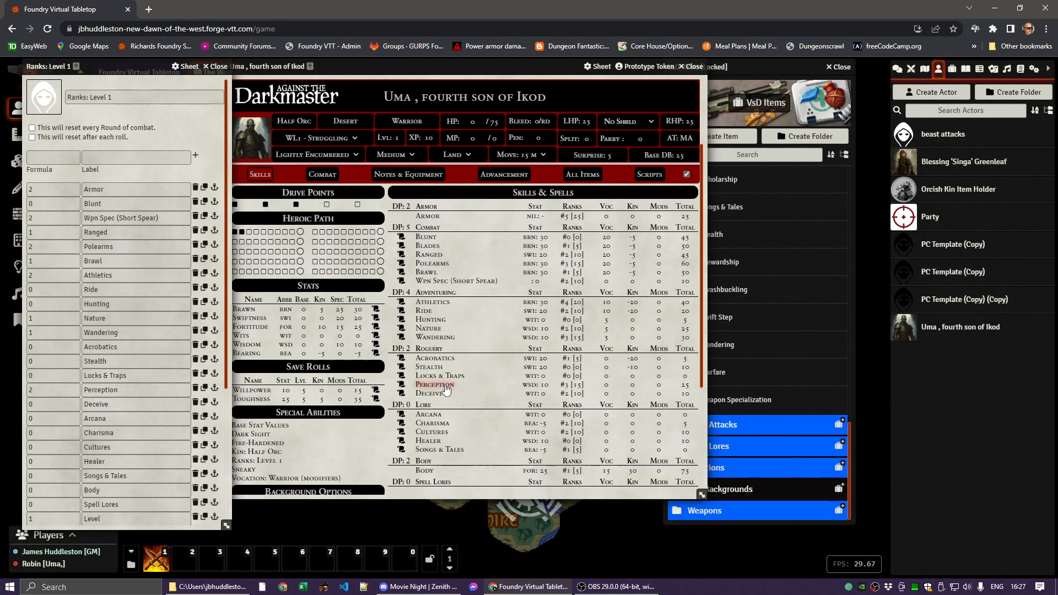
pyautogui.scroll(-2, 490, 381)
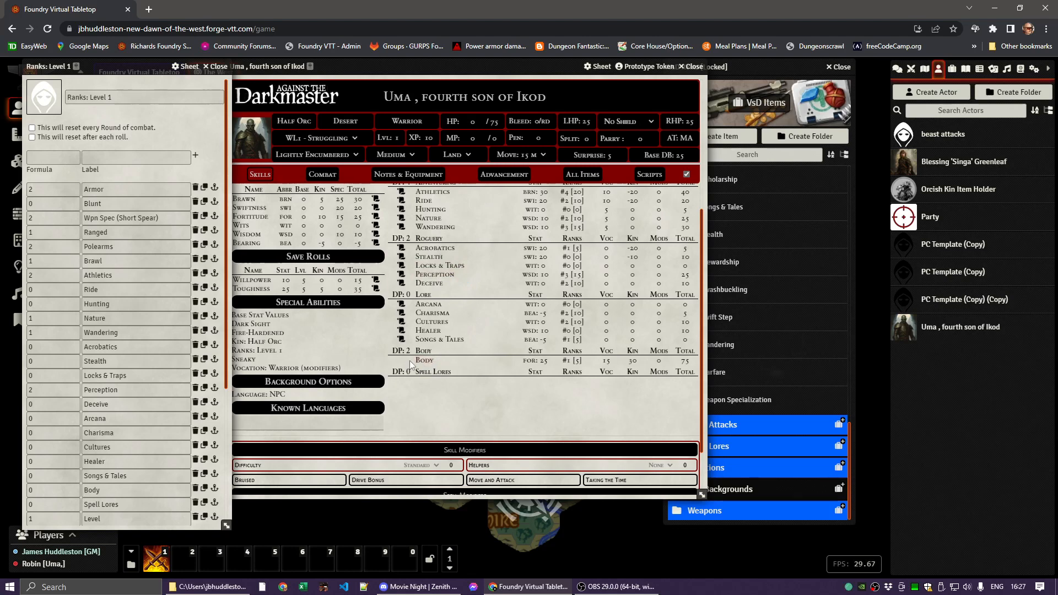
pyautogui.scroll(-1, 120, 418)
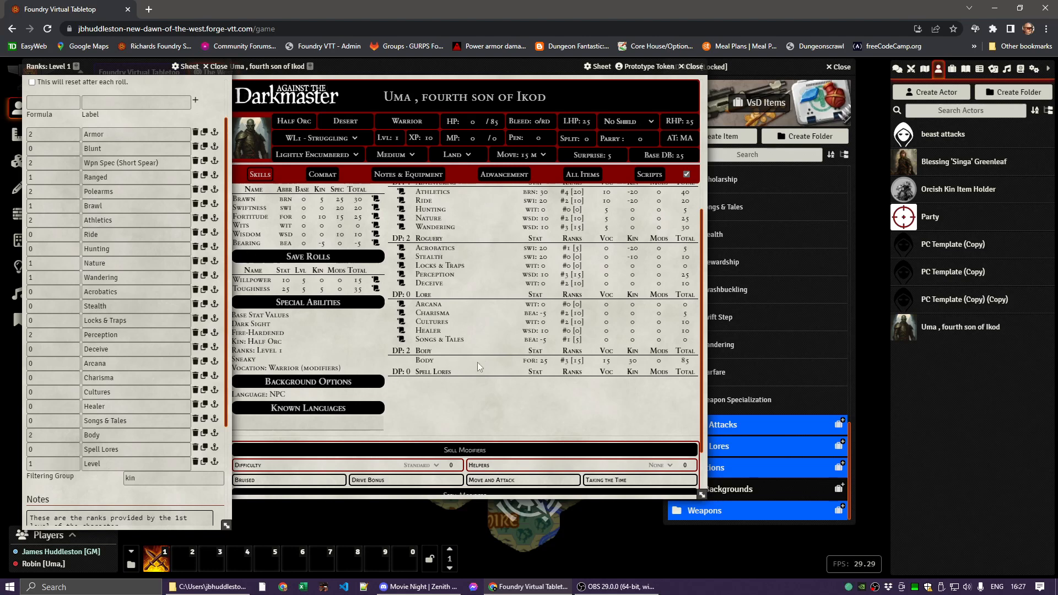
pyautogui.scroll(2, 477, 356)
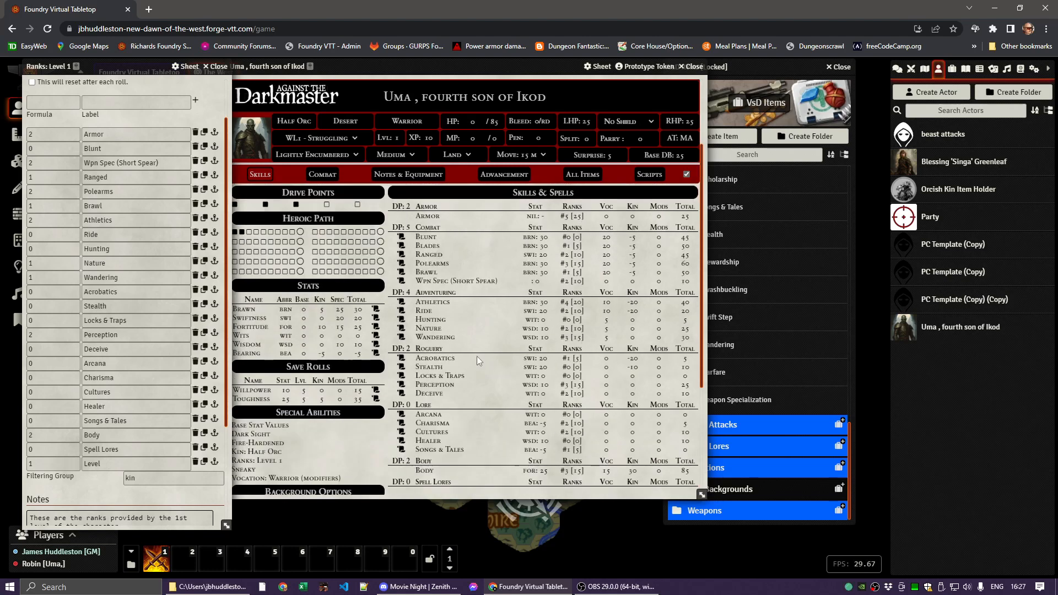
pyautogui.scroll(1, 477, 356)
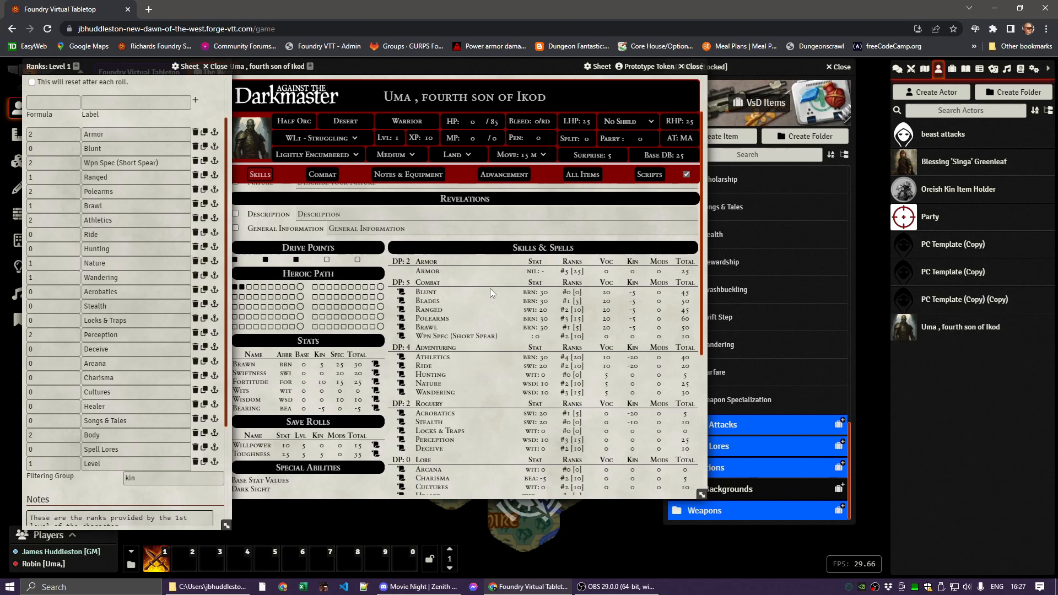
pyautogui.scroll(-1, 490, 293)
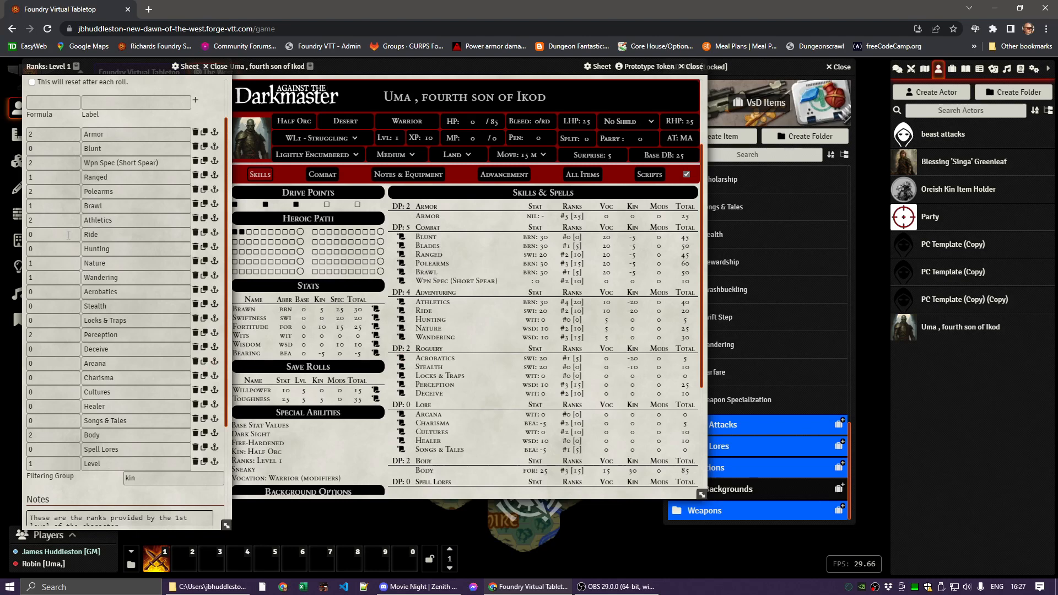
pyautogui.click(53, 164)
pyautogui.click(137, 119)
pyautogui.scroll(2, 103, 165)
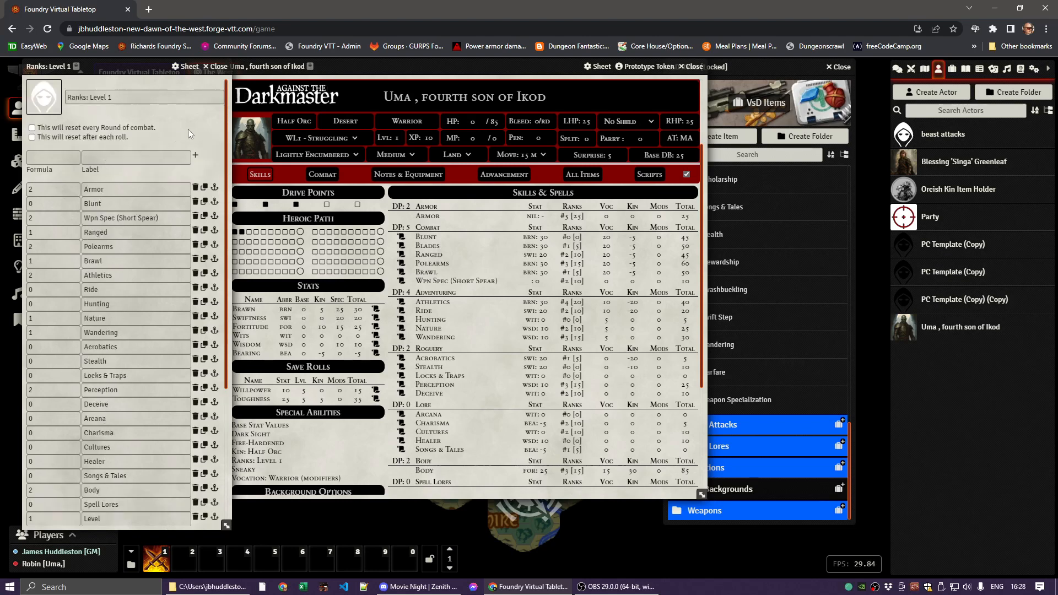
# Step: Close the Ranks: Level 1 item and review the half-orc's skills, special abilities and combat page
pyautogui.click(219, 67)
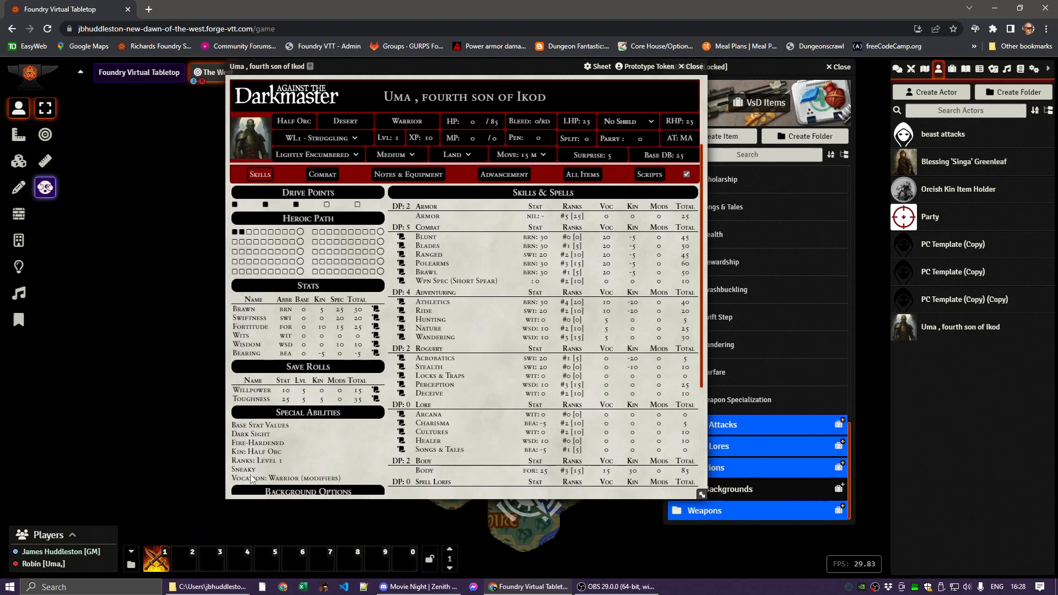
pyautogui.scroll(-2, 336, 448)
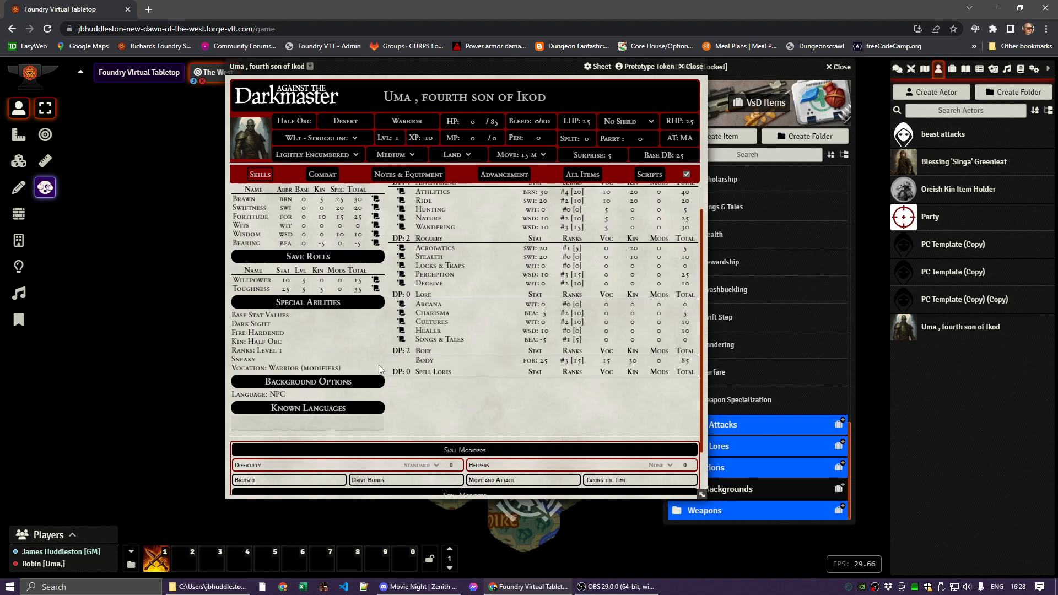
pyautogui.scroll(3, 622, 359)
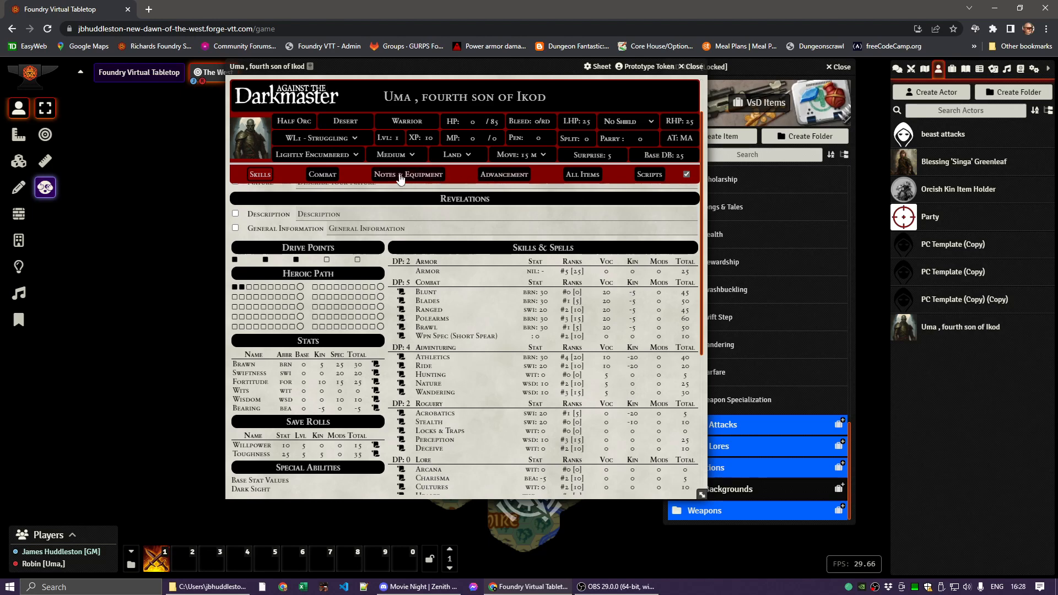
pyautogui.click(324, 175)
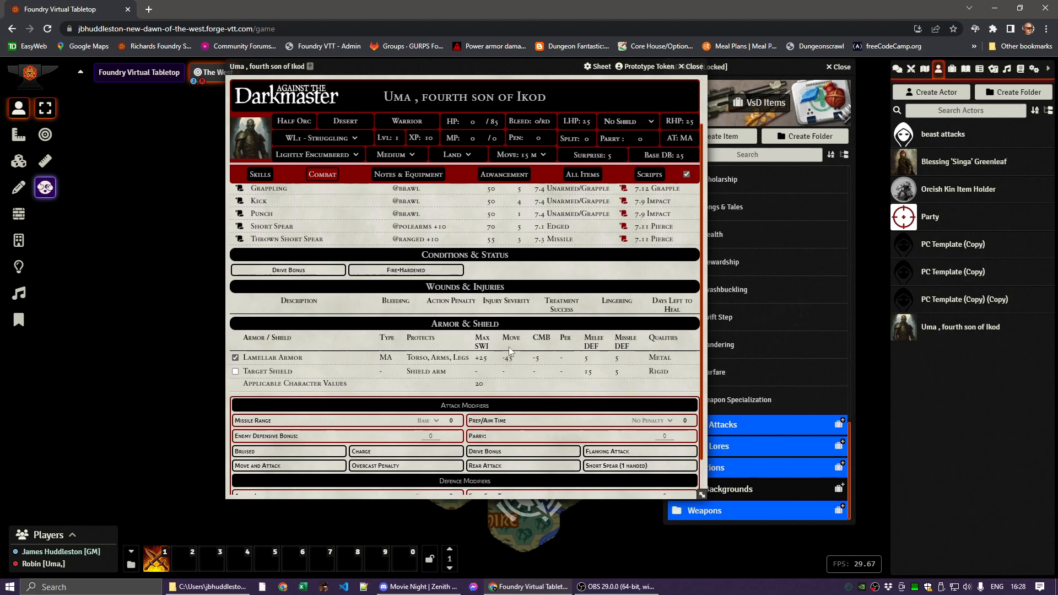
pyautogui.click(256, 176)
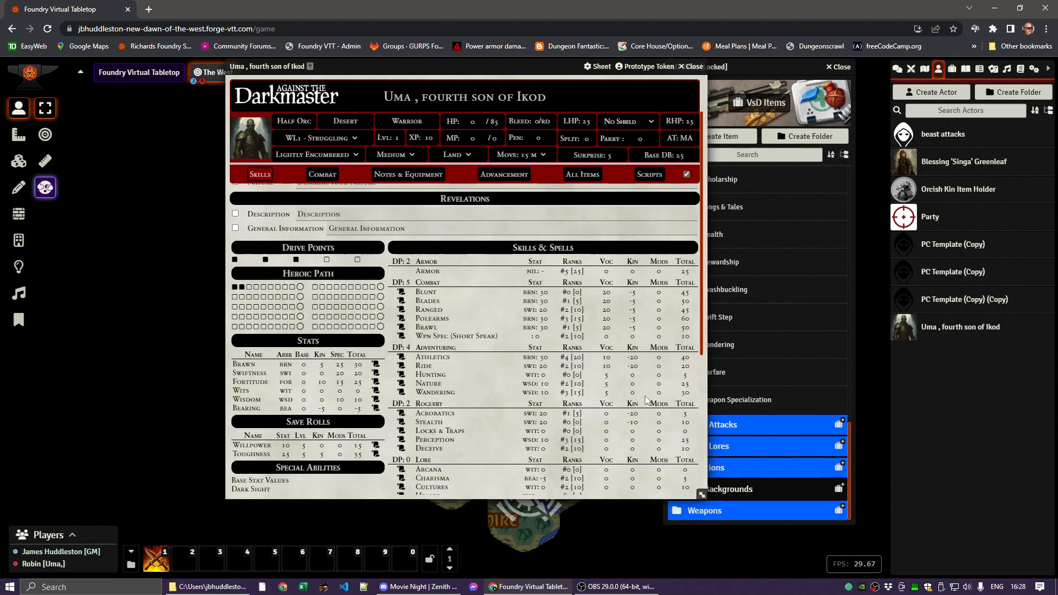
pyautogui.scroll(-1, 644, 409)
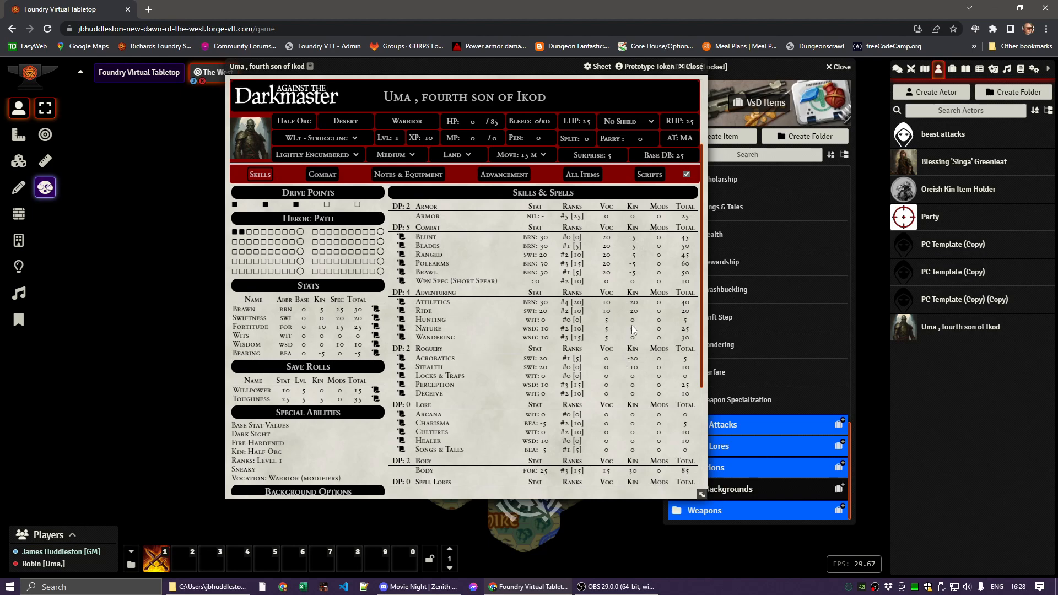
pyautogui.scroll(1, 631, 353)
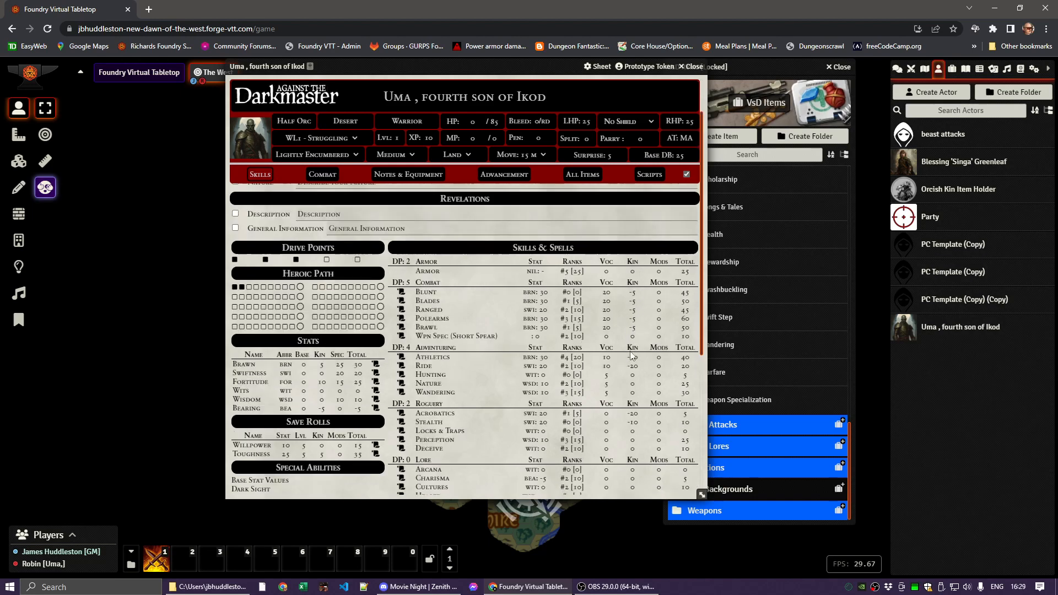
pyautogui.scroll(1, 632, 354)
pyautogui.scroll(-1, 631, 355)
pyautogui.scroll(-2, 299, 328)
pyautogui.scroll(-1, 299, 328)
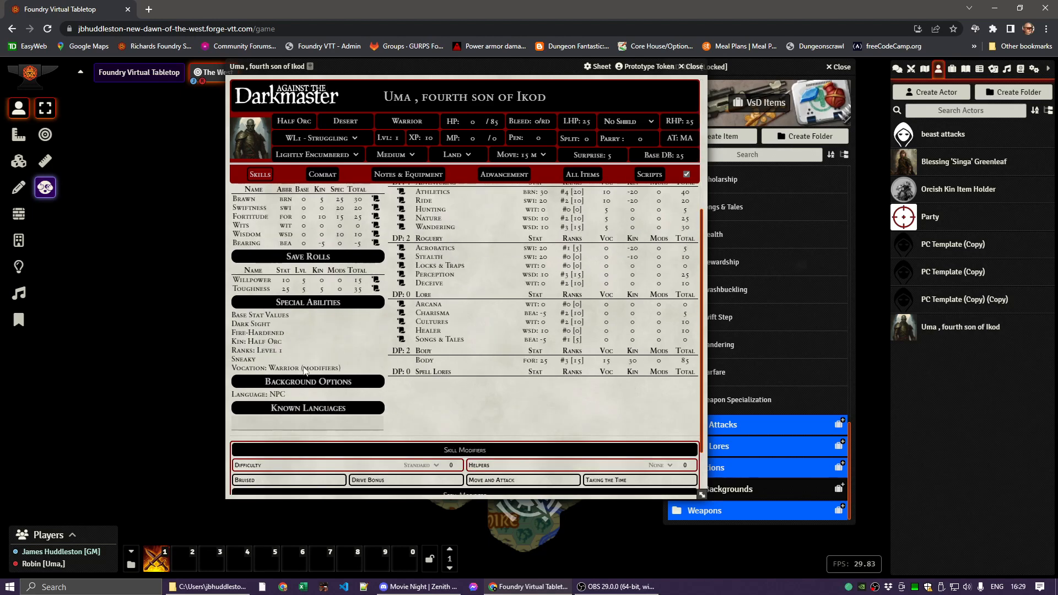
# Step: Open the halfling Rogue's sheet beside the half-orc's and inspect its Flaw: Poor Training (major) background option
pyautogui.click(939, 163)
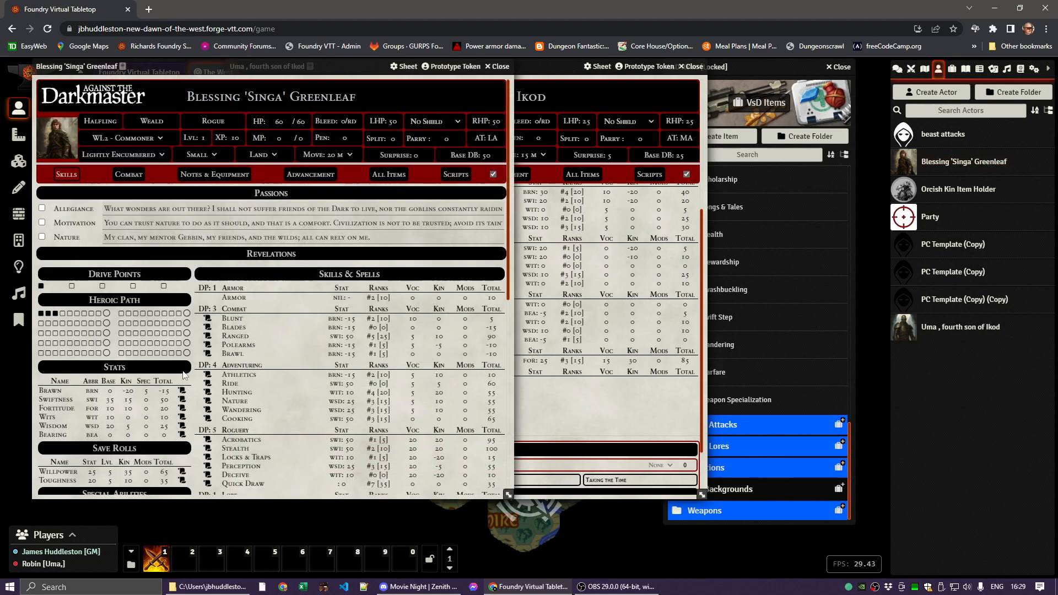
pyautogui.scroll(-3, 126, 414)
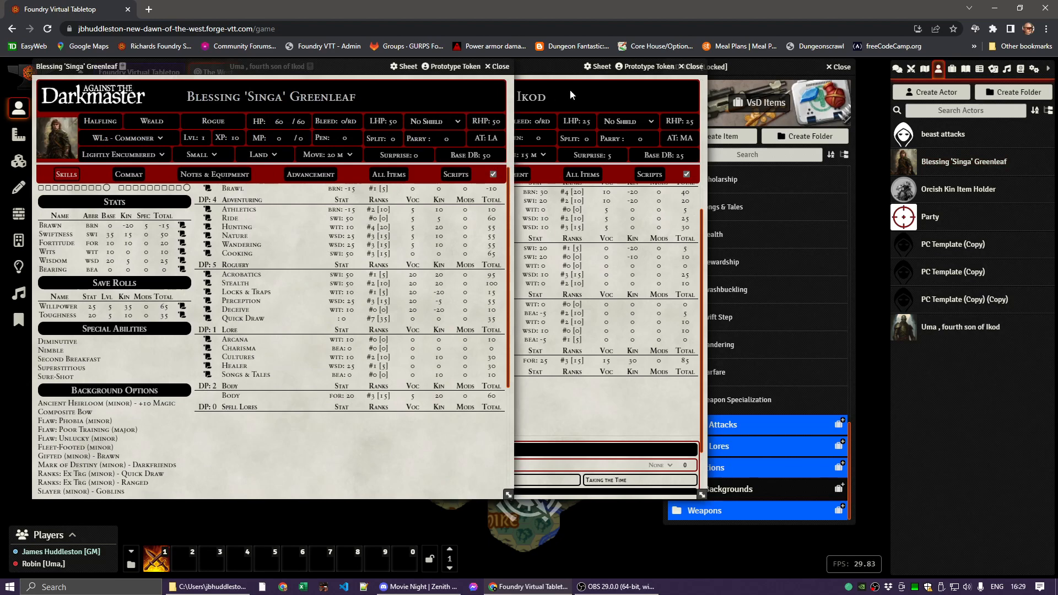
pyautogui.moveTo(553, 71); pyautogui.dragTo(675, 71)
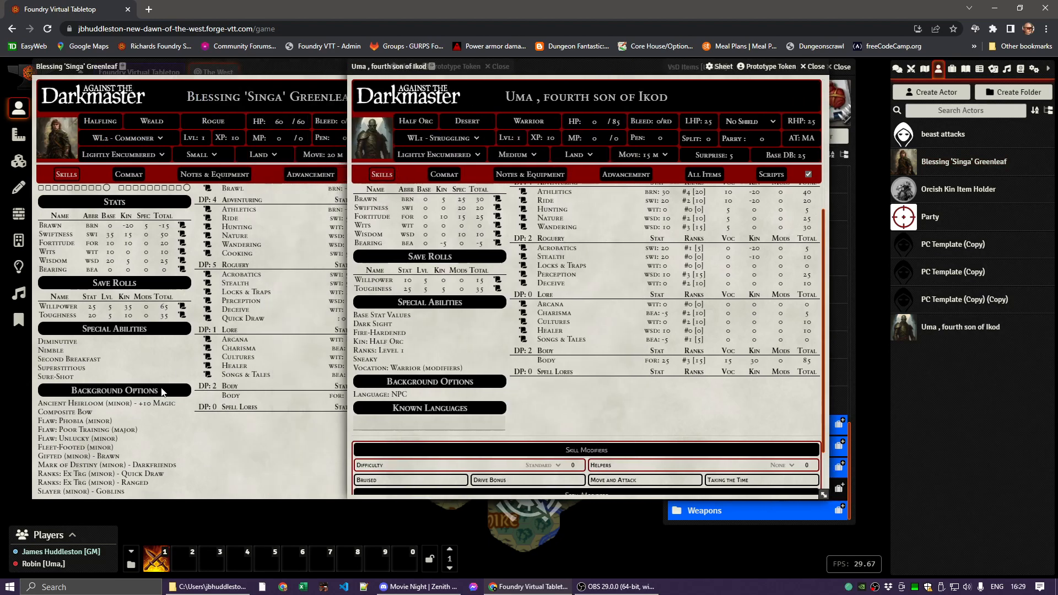
pyautogui.click(55, 433)
pyautogui.click(50, 431)
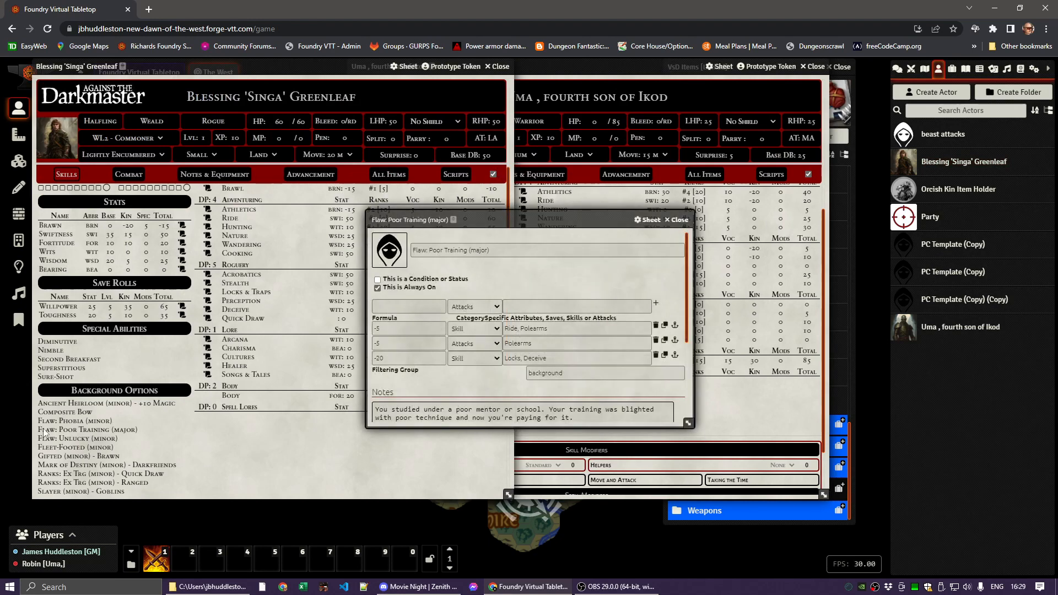
pyautogui.click(679, 217)
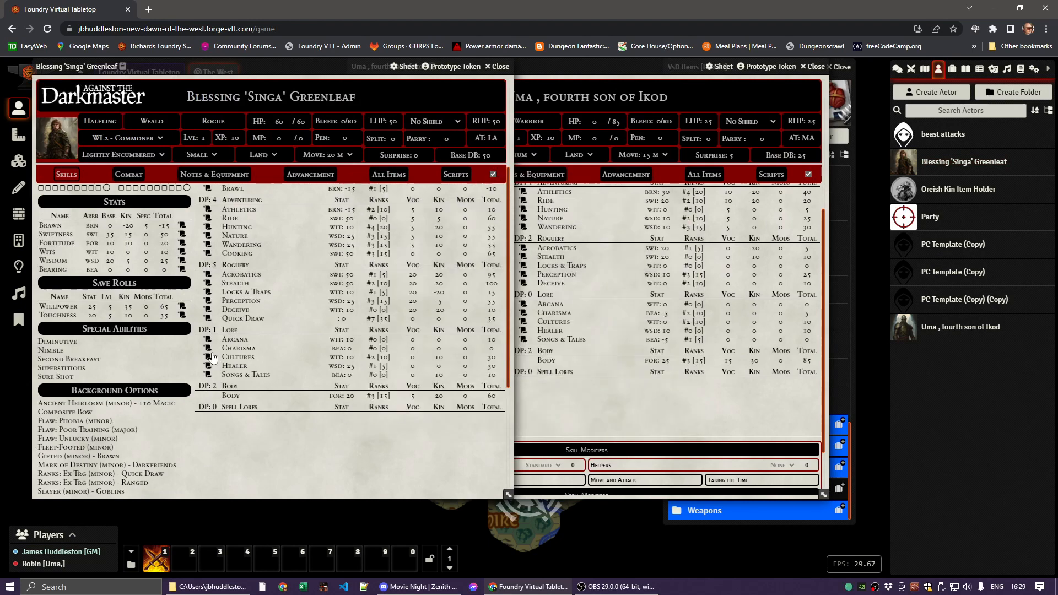
# Step: Filter the halfling's full item list to traits and modifiers and locate its flaw entries
pyautogui.click(389, 174)
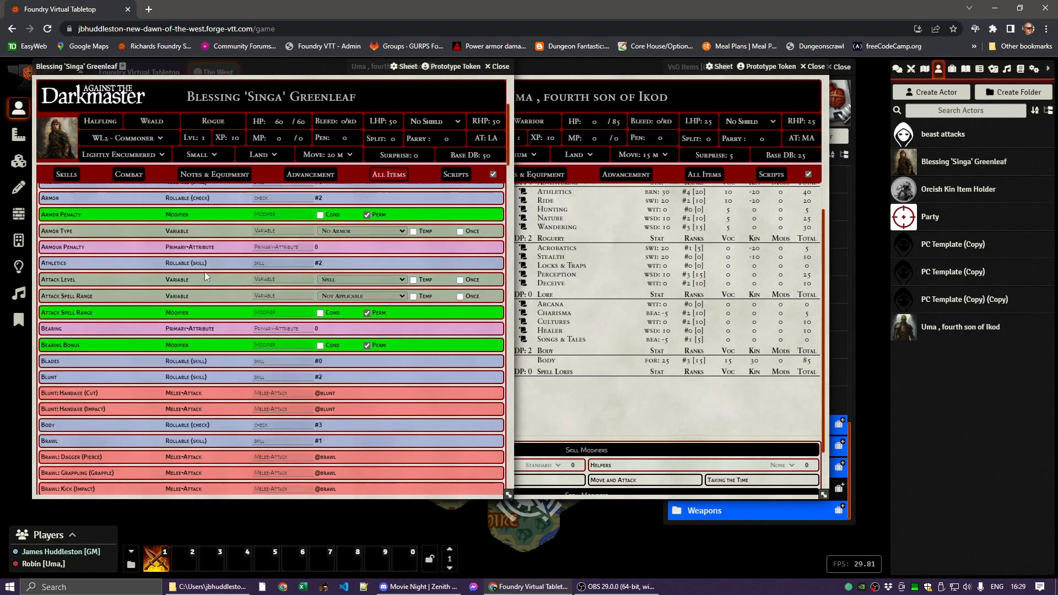
pyautogui.scroll(5, 204, 272)
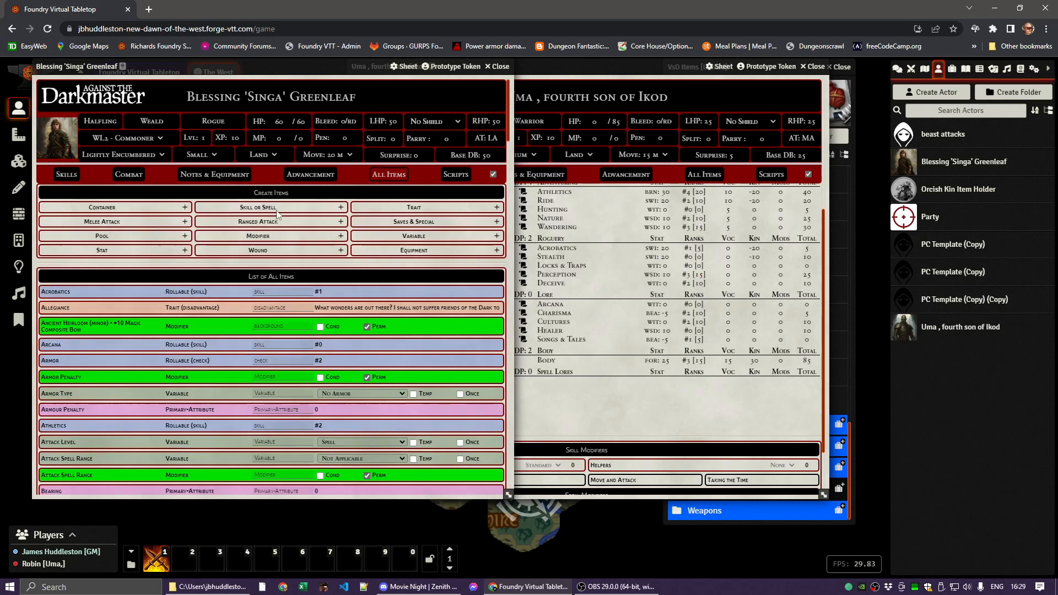
pyautogui.click(411, 209)
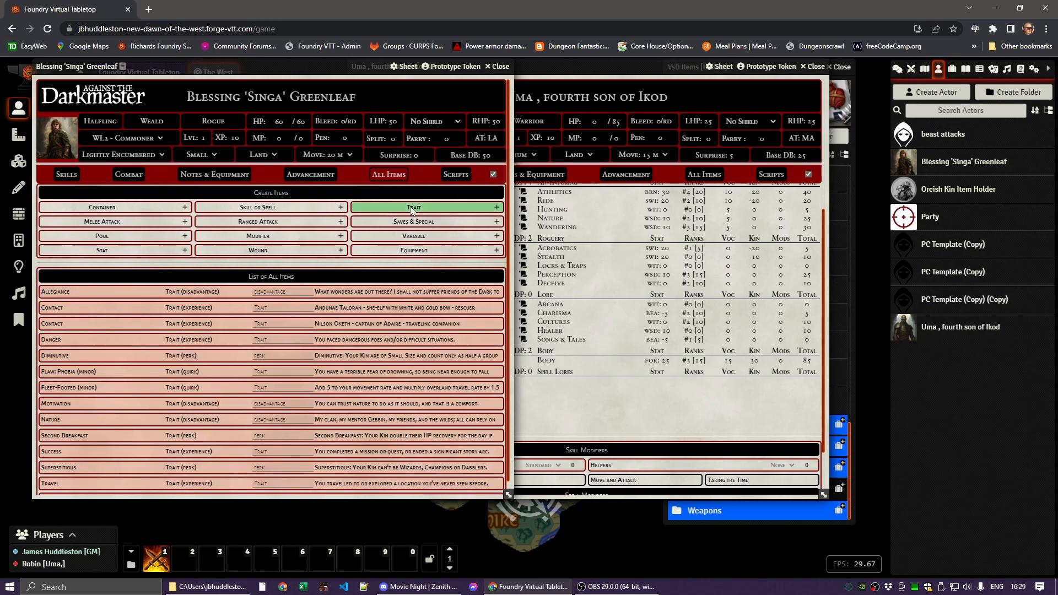
pyautogui.click(258, 238)
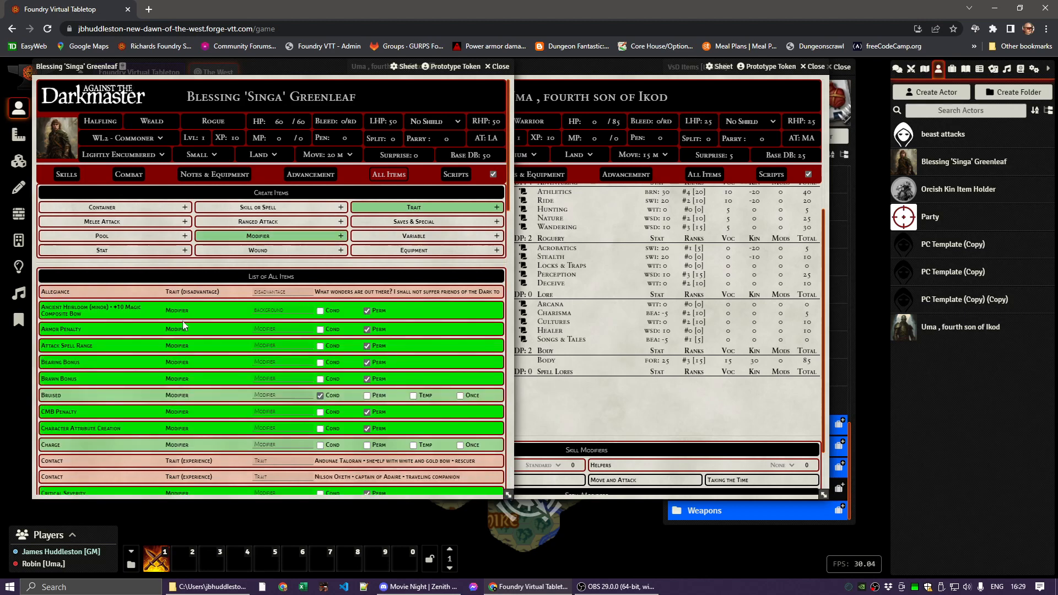
pyautogui.scroll(-2, 183, 325)
pyautogui.scroll(-2, 183, 325)
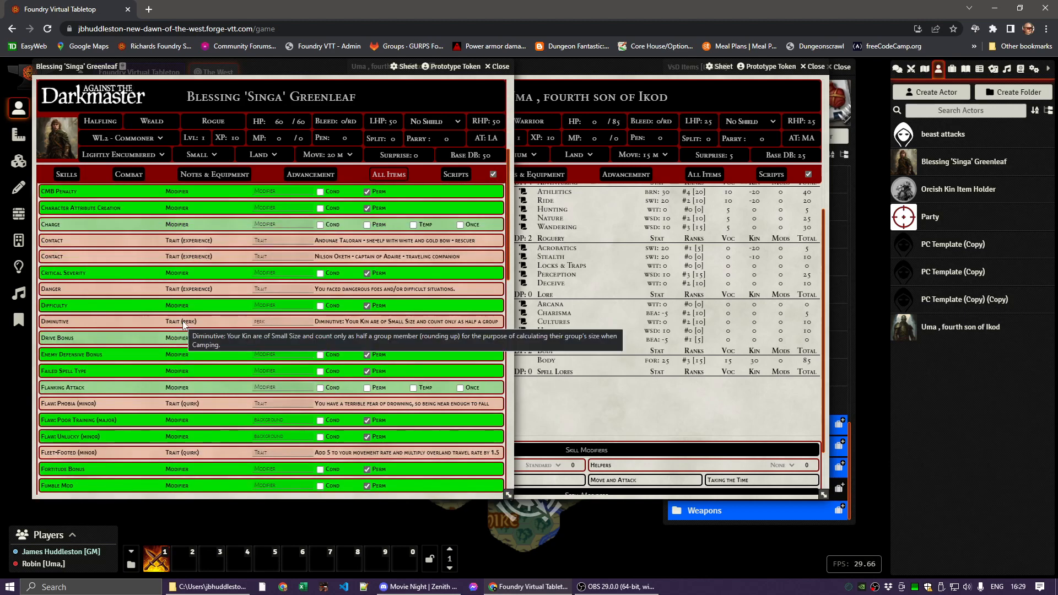
pyautogui.scroll(-1, 183, 325)
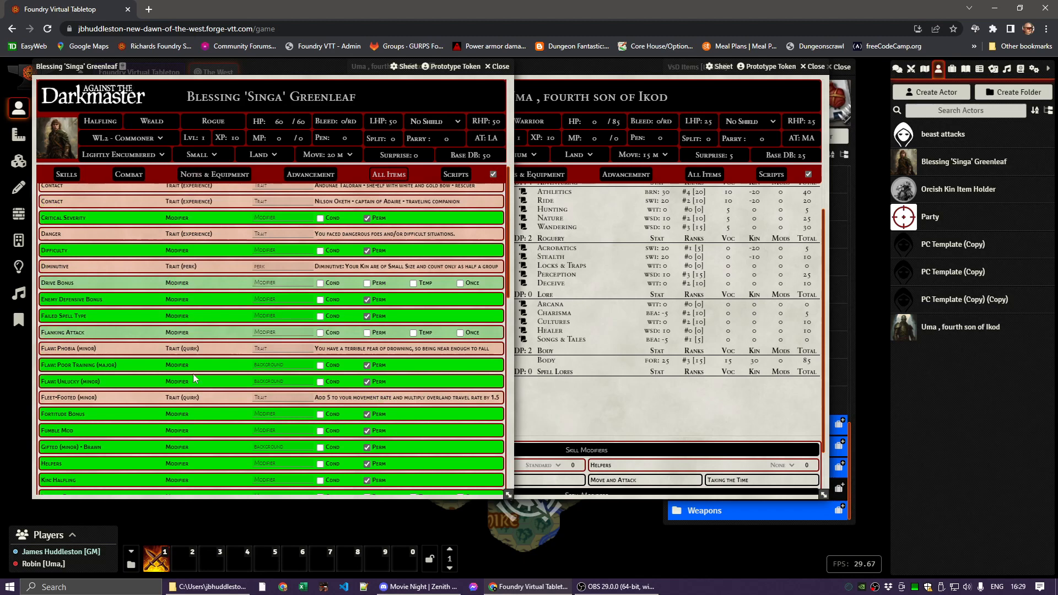
# Step: Copy Flaw: Poor Training (major) from the halfling's item list onto the half-orc's sheet and move the new item's window aside
pyautogui.moveTo(569, 71); pyautogui.dragTo(643, 72)
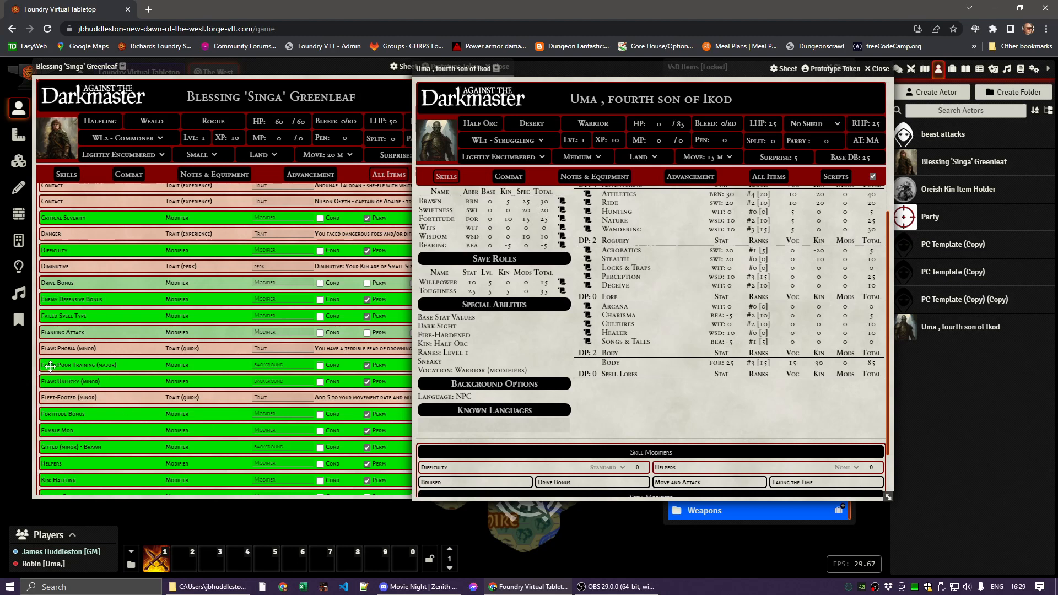
pyautogui.moveTo(51, 365); pyautogui.dragTo(558, 331)
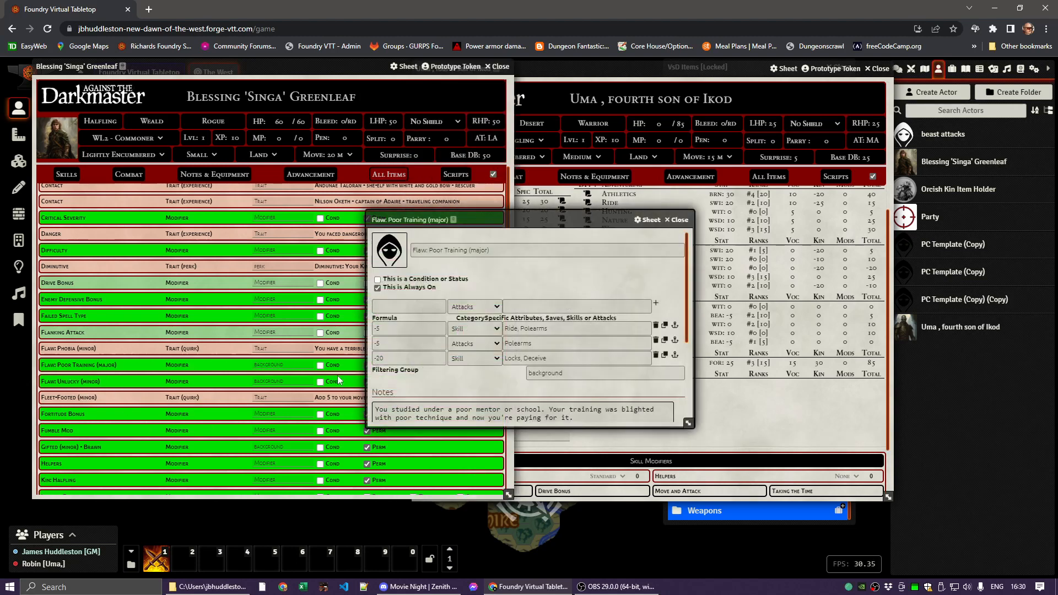
pyautogui.moveTo(510, 218); pyautogui.dragTo(681, 283)
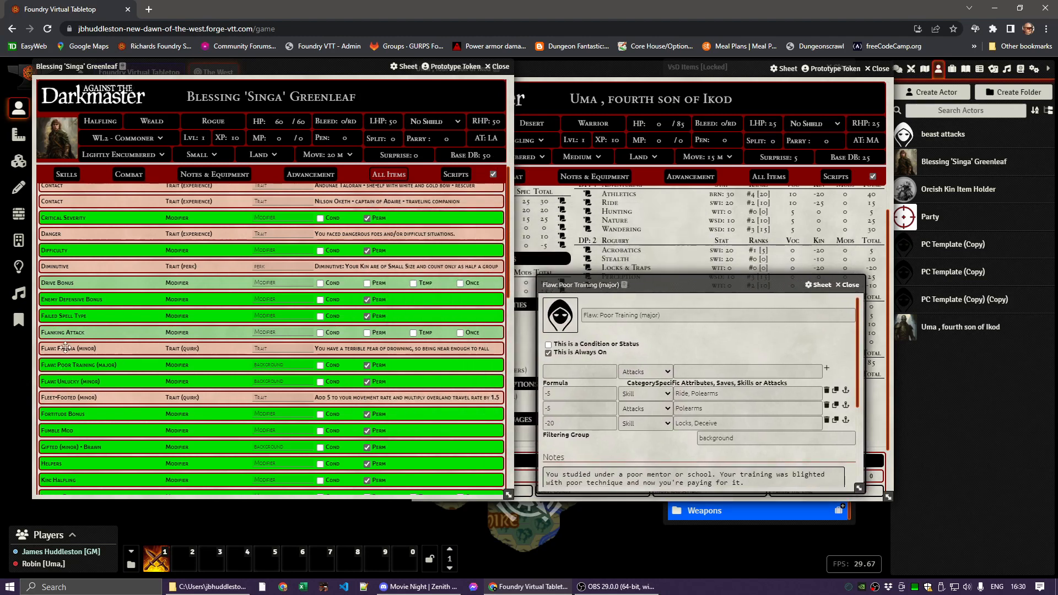
# Step: Copy the halfling's Flaw: Phobia (minor) trait onto the half-orc's sheet twice, moving each new item's window aside
pyautogui.moveTo(58, 381)
pyautogui.moveTo(51, 349)
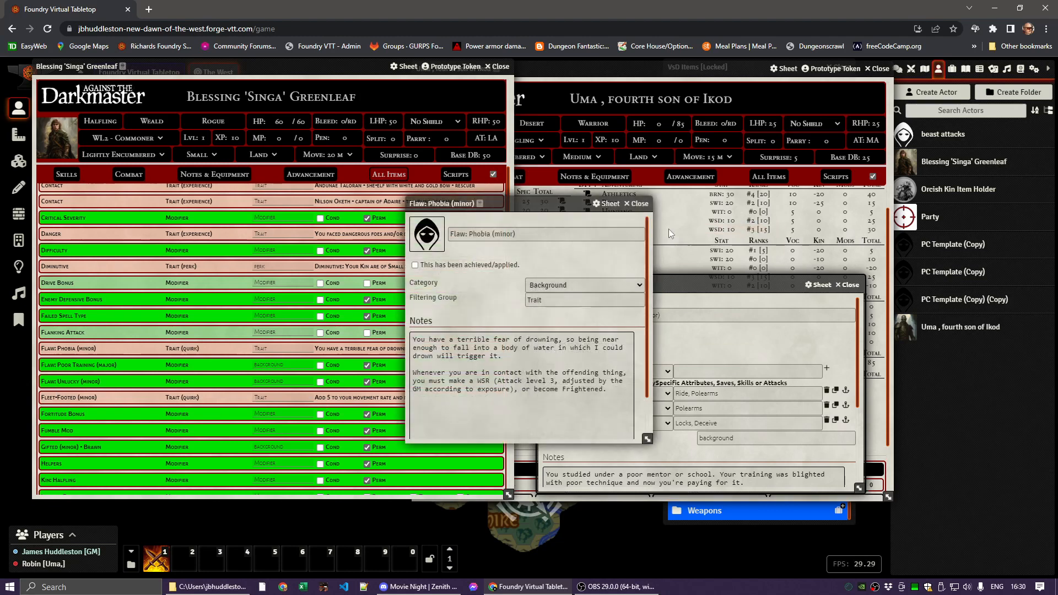
pyautogui.moveTo(512, 204); pyautogui.dragTo(746, 292)
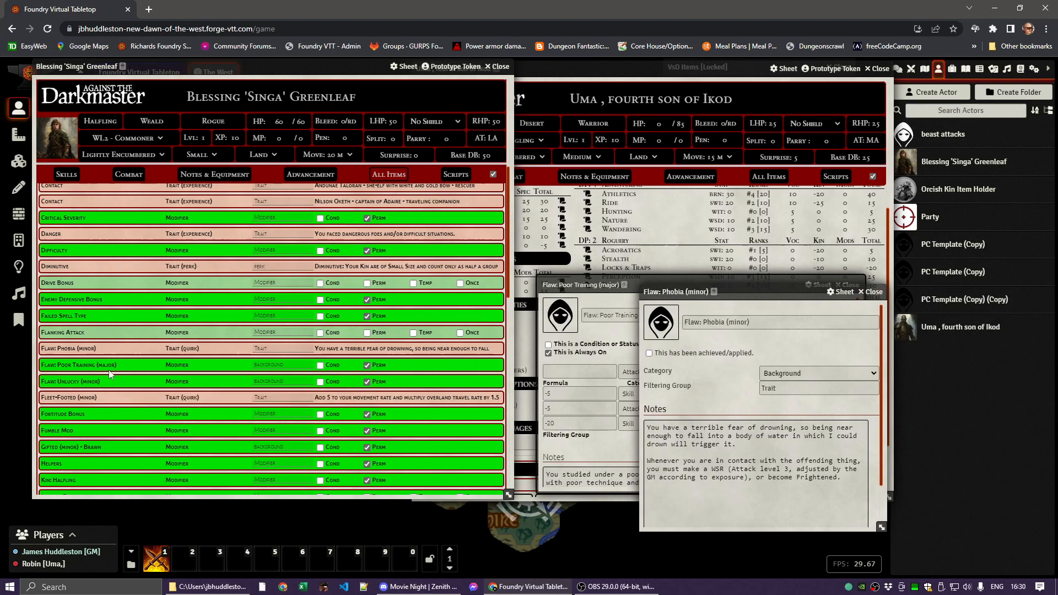
pyautogui.moveTo(50, 349); pyautogui.dragTo(587, 231)
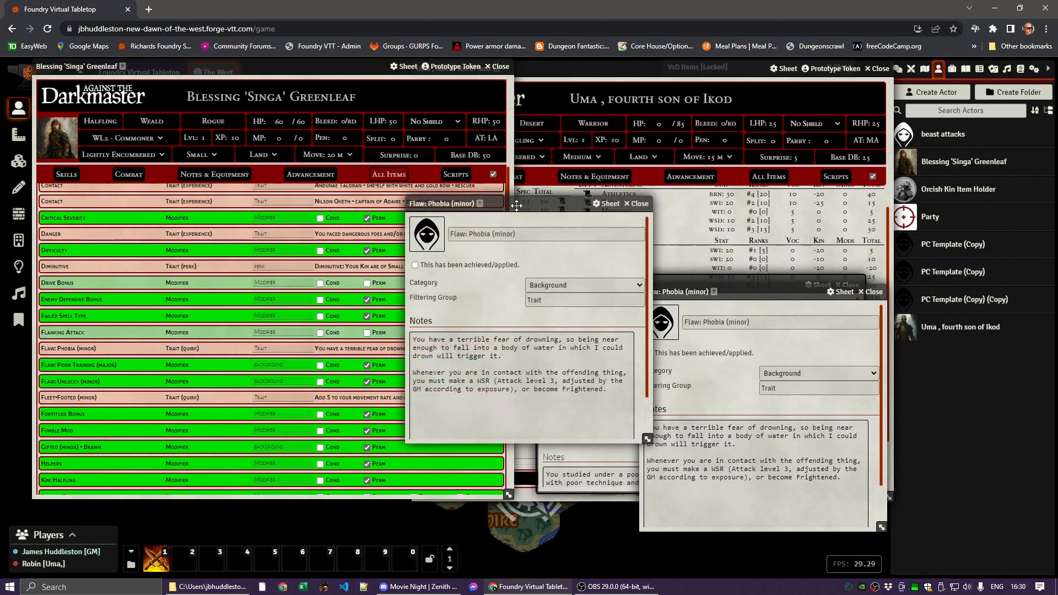
pyautogui.moveTo(516, 205); pyautogui.dragTo(690, 311)
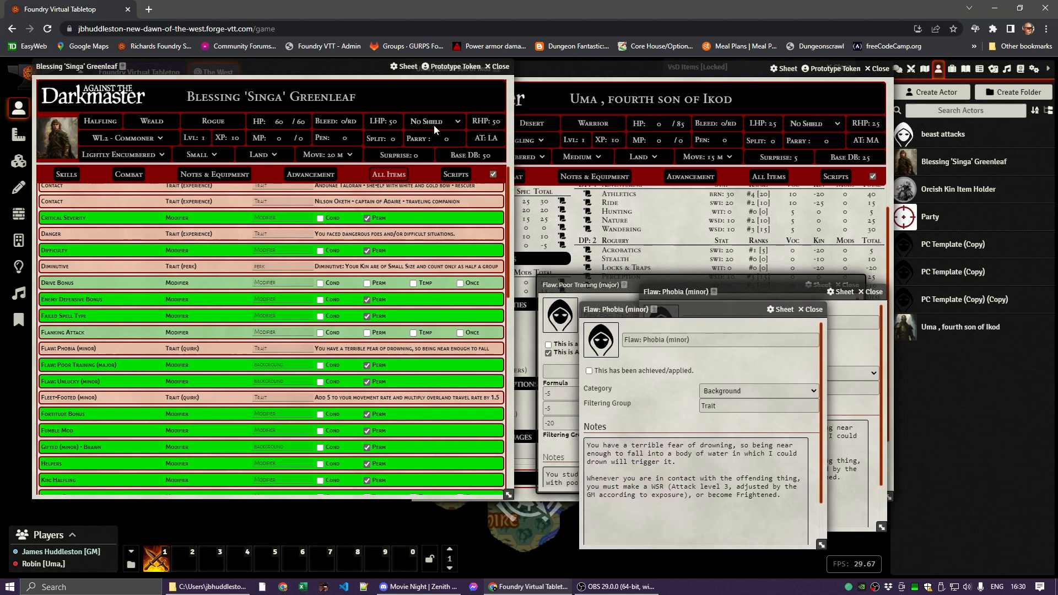
# Step: Close the halfling's sheet and arrange the three copied flaw items clear of the half-orc's skills list
pyautogui.click(500, 67)
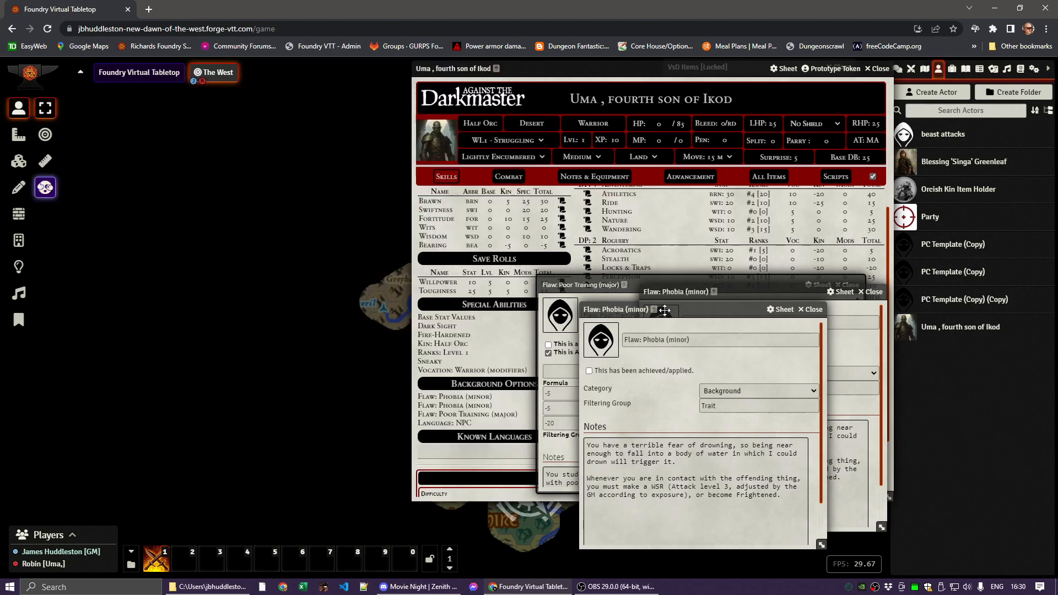
pyautogui.moveTo(664, 310); pyautogui.dragTo(198, 187)
pyautogui.moveTo(756, 295); pyautogui.dragTo(362, 98)
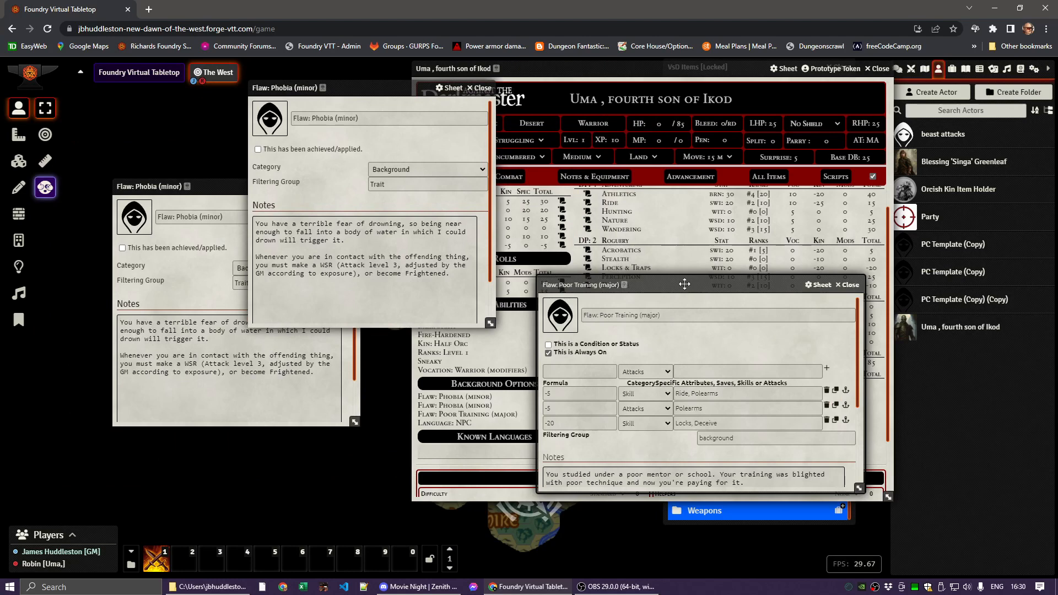
pyautogui.moveTo(685, 284); pyautogui.dragTo(327, 310)
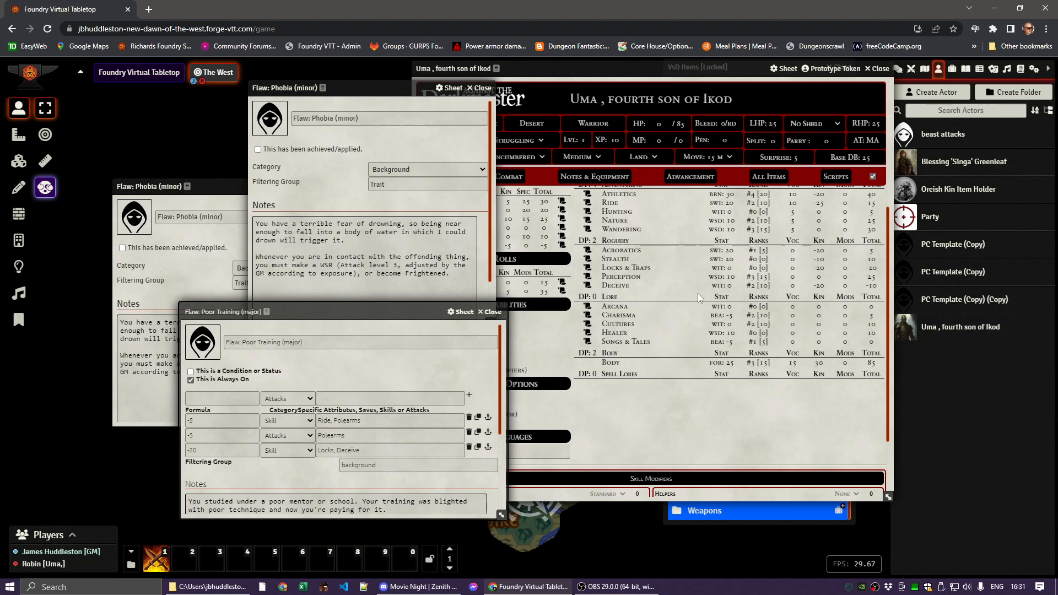
# Step: Check the half-orc's skills and change the -5 skill entry of Flaw: Poor Training (major) to Ride, Brawl
pyautogui.scroll(4, 699, 297)
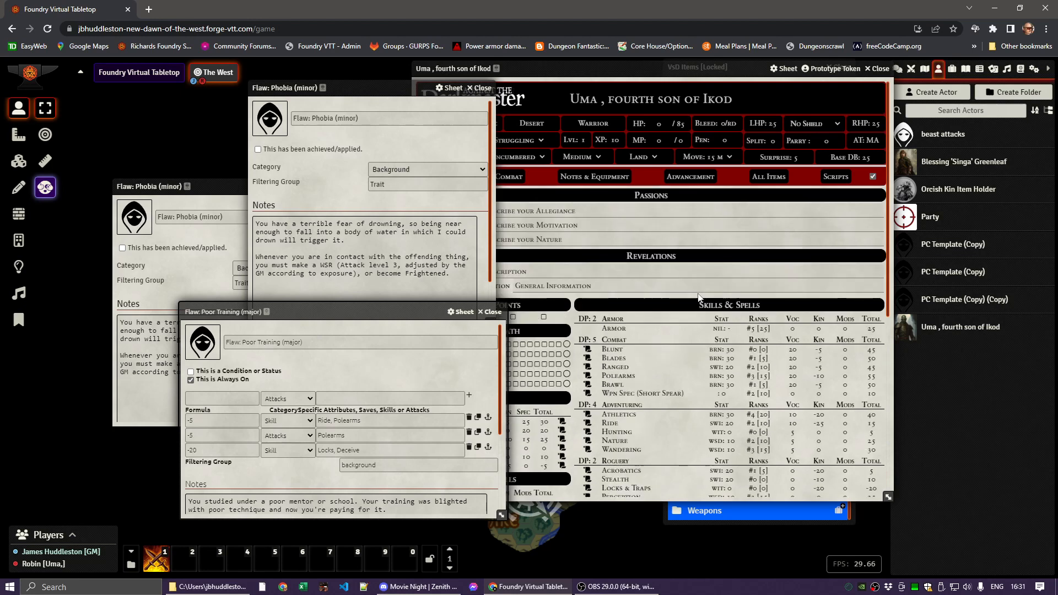
pyautogui.scroll(-2, 699, 298)
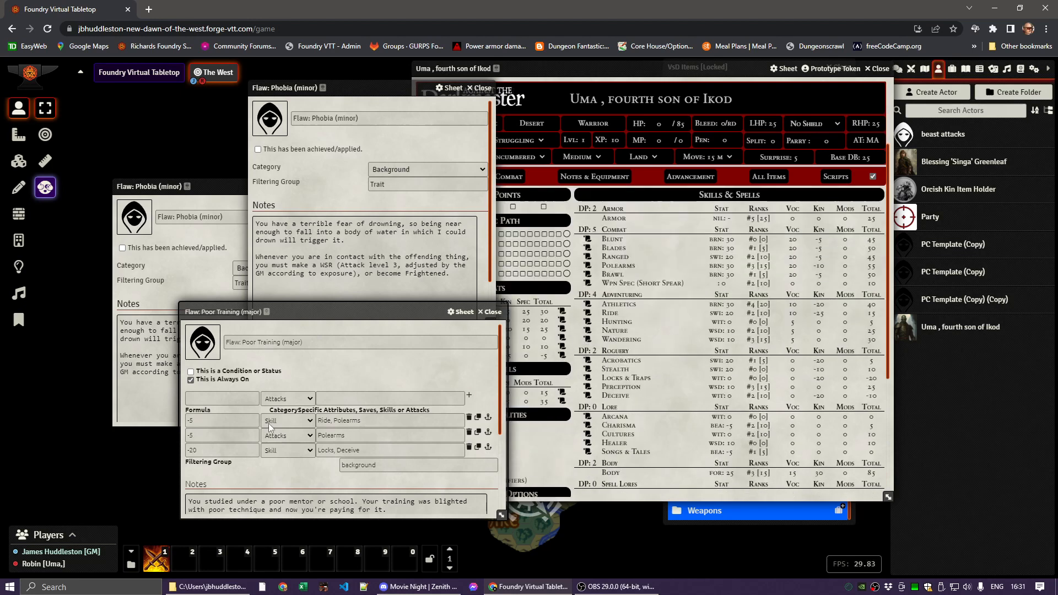
pyautogui.click(356, 420)
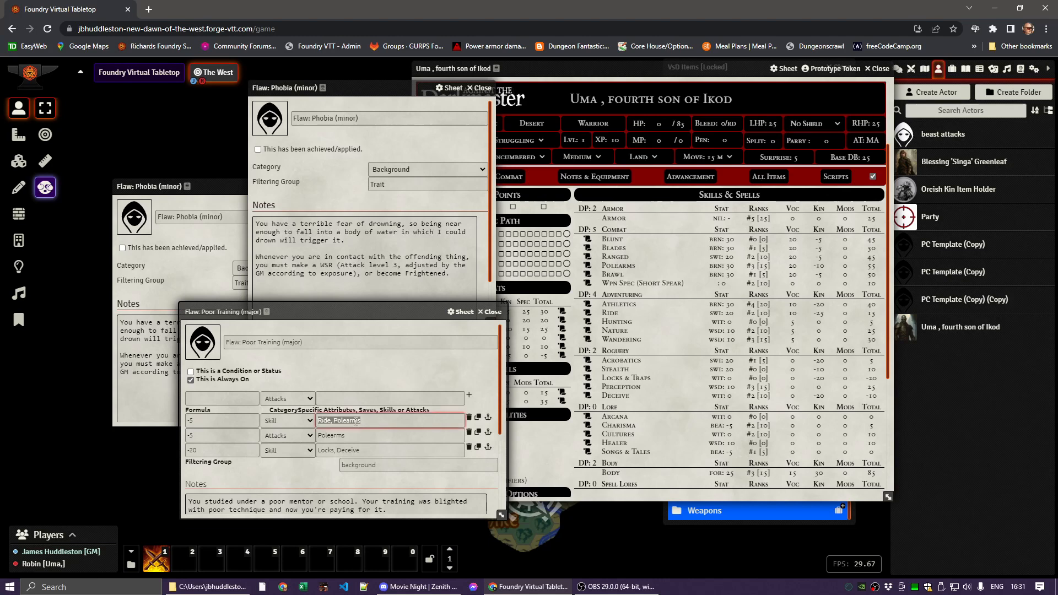
pyautogui.doubleClick(339, 420)
pyautogui.write('Brawl')
pyautogui.click(359, 372)
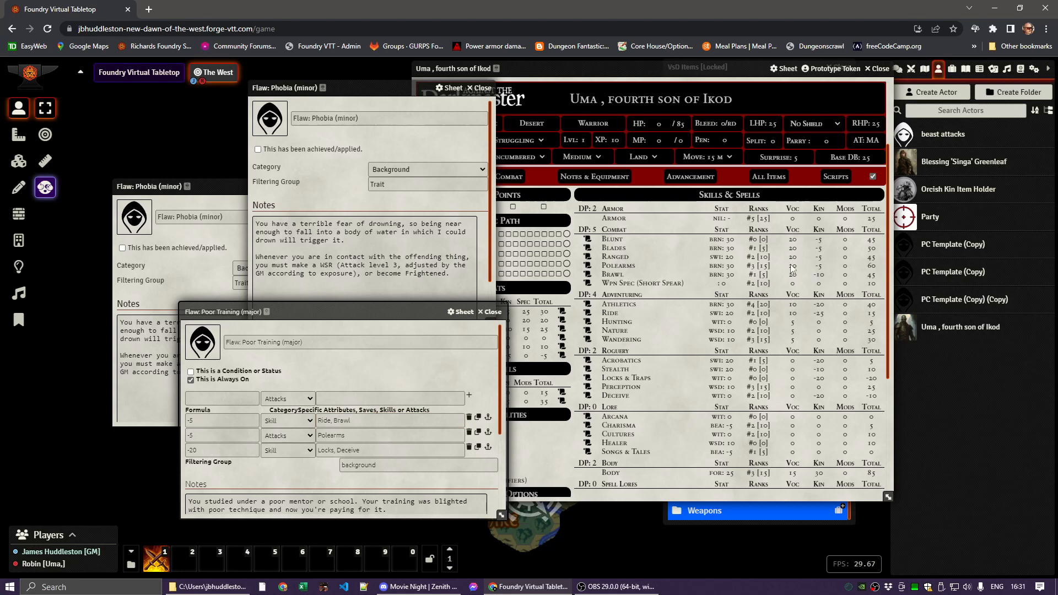
# Step: Set the -20 skill entry of Flaw: Poor Training (major) to Blunt, Blades
pyautogui.click(349, 447)
pyautogui.write('Bl')
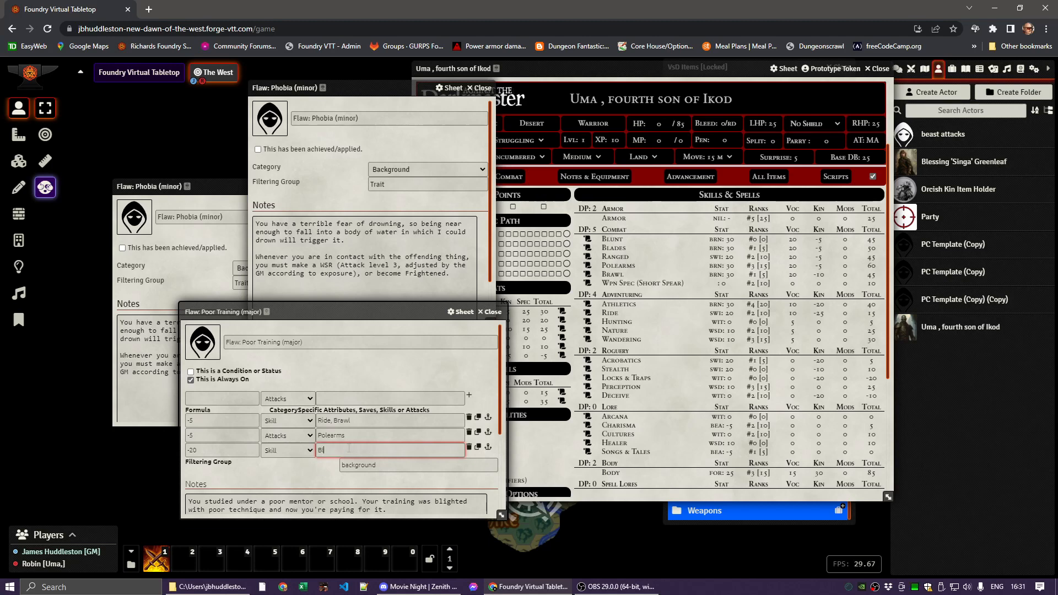
pyautogui.write('unt, Blades')
pyautogui.press('Return')
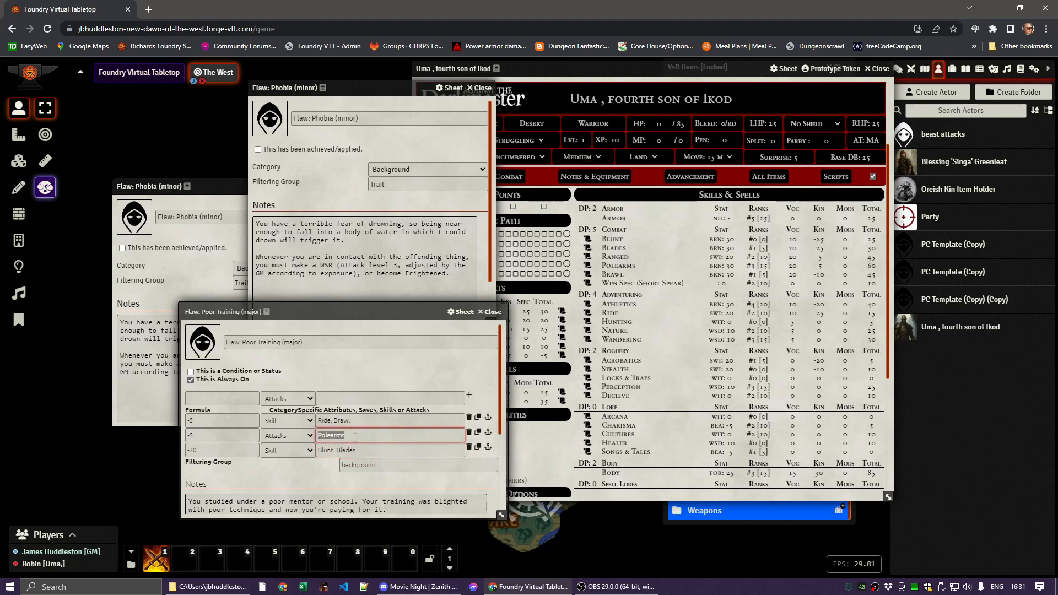
# Step: Delete the -5 Polearms attack entry from the half-orc's Flaw: Poor Training (major), and compare its remaining entries with the halfling's version
pyautogui.click(469, 433)
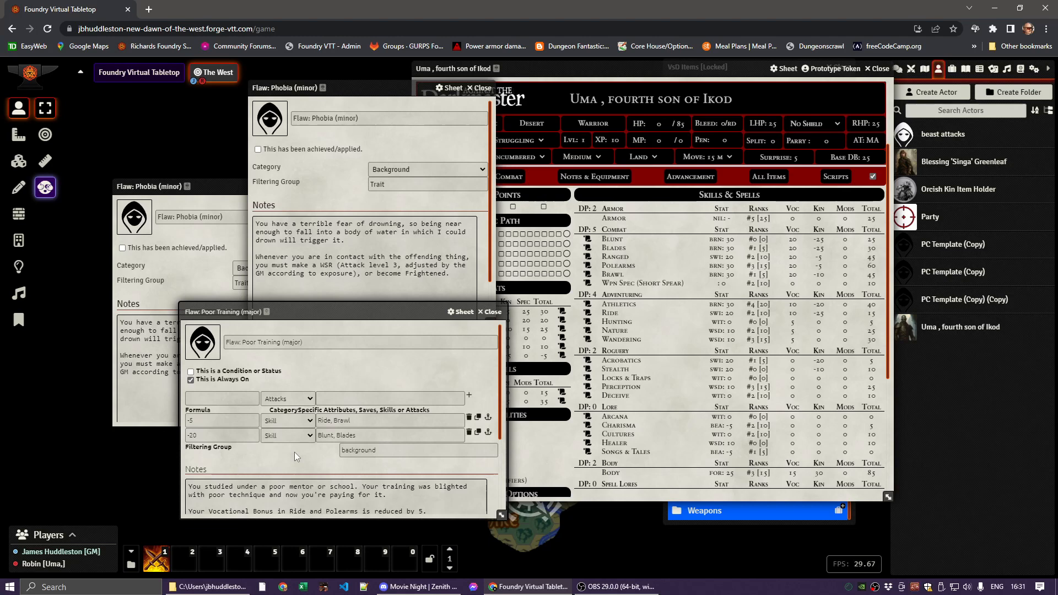
pyautogui.click(935, 167)
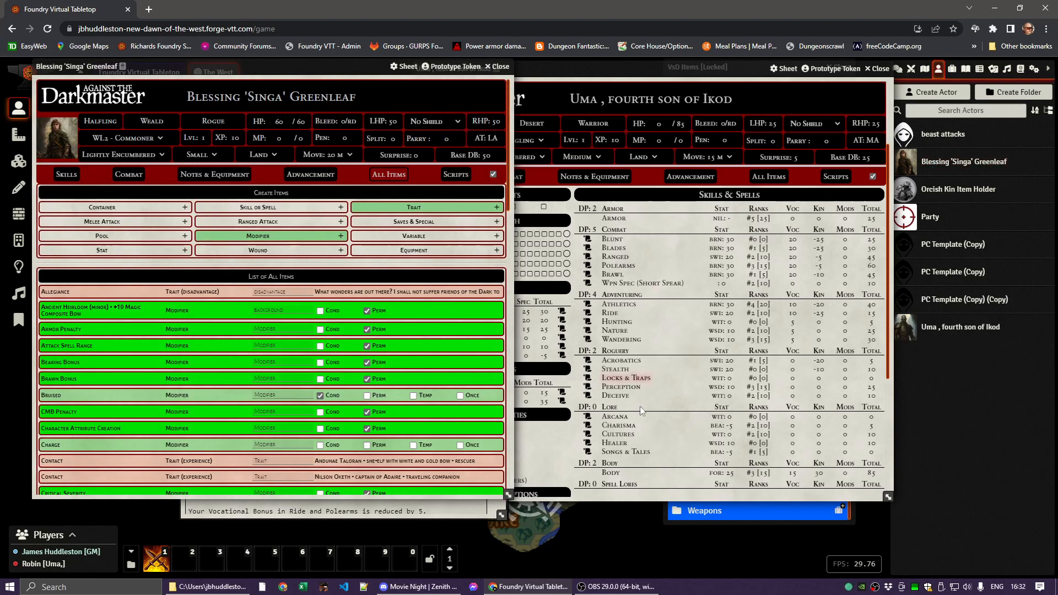
pyautogui.scroll(-5, 106, 425)
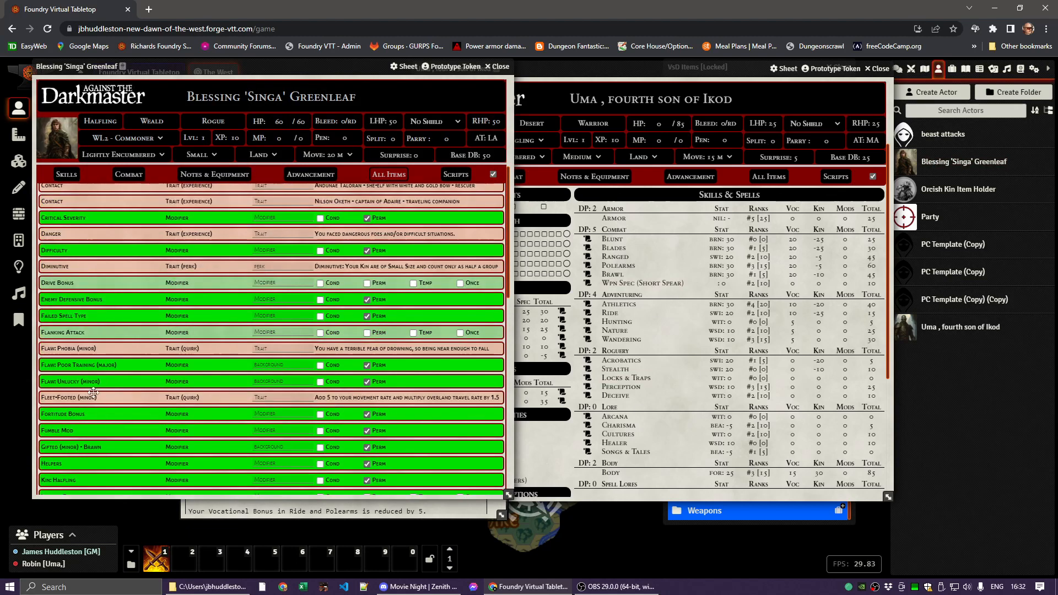
pyautogui.click(52, 365)
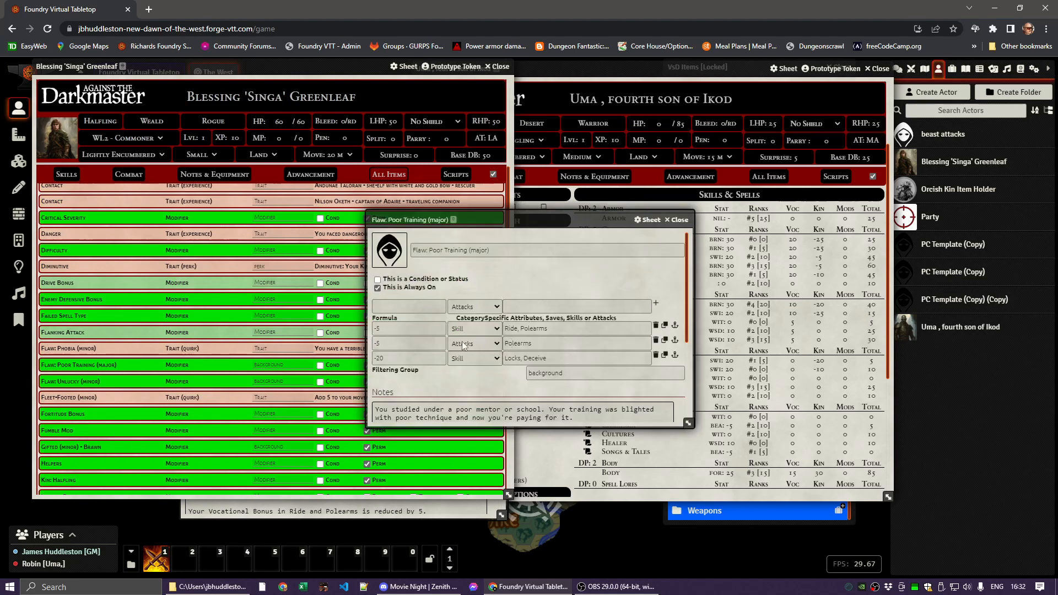
pyautogui.click(678, 220)
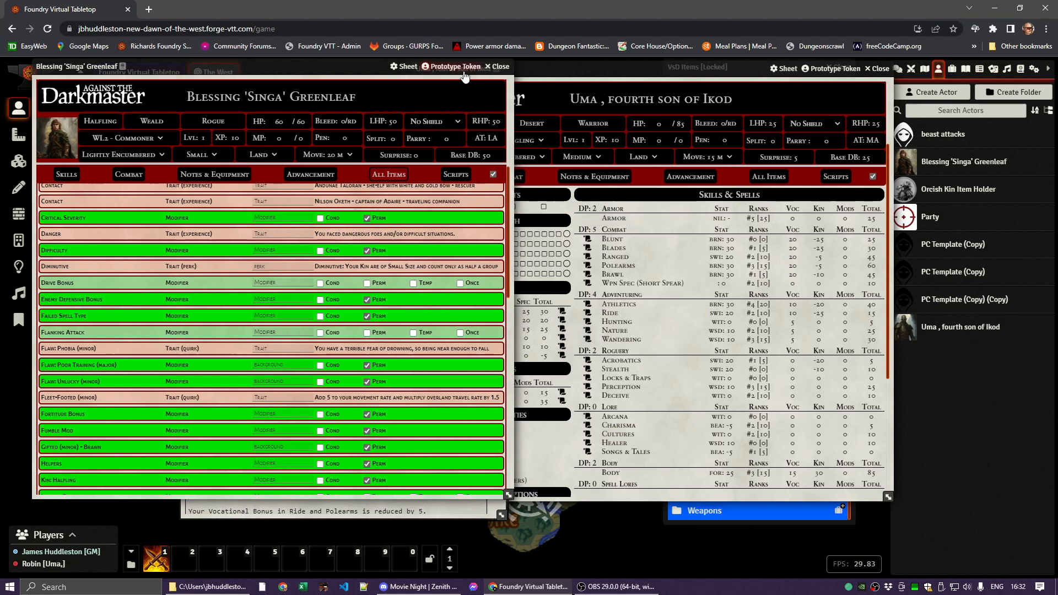
pyautogui.click(508, 70)
# Step: Change the -20 Blunt, Blades entry's category to Attacks, and duplicate it as a second -20 entry with category Skill
pyautogui.click(288, 436)
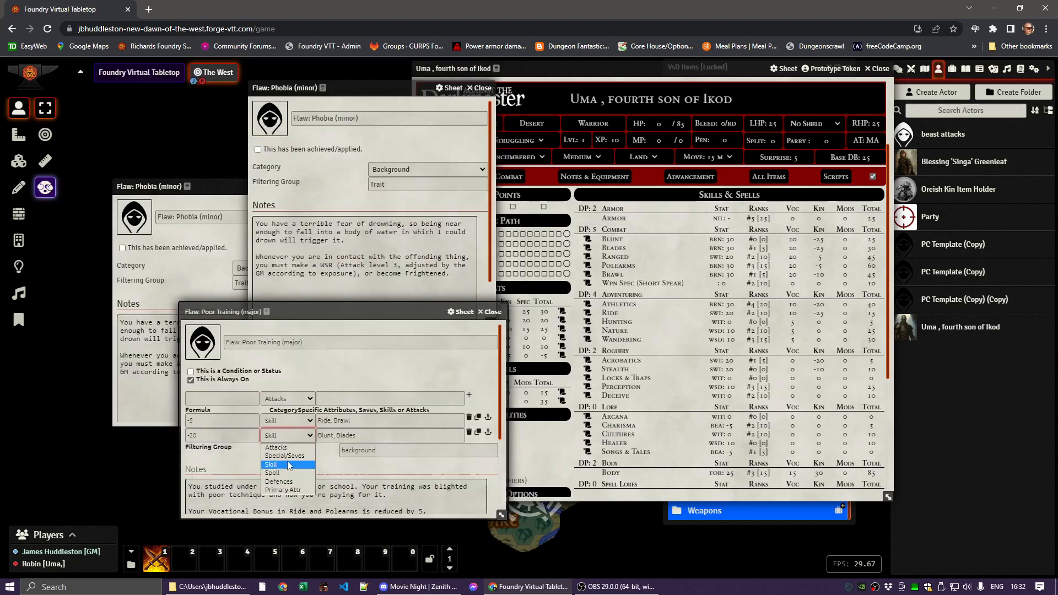
pyautogui.click(276, 447)
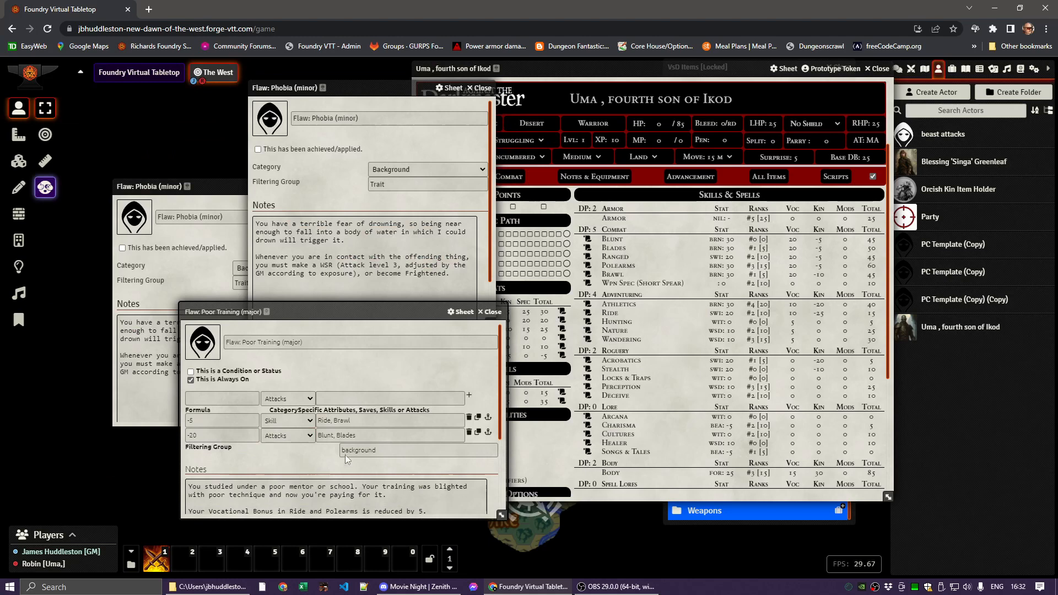
pyautogui.click(478, 432)
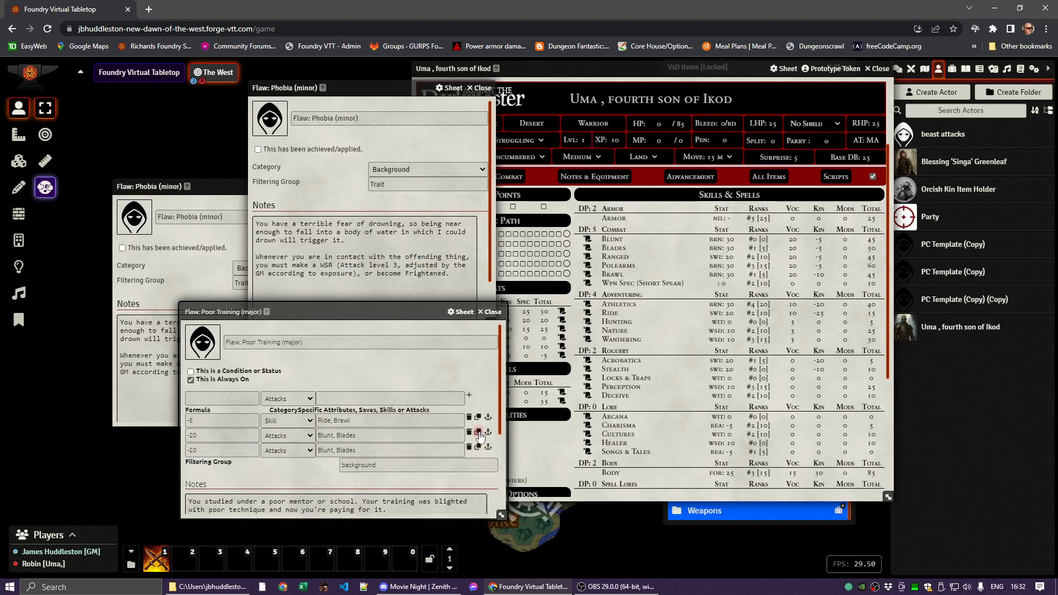
pyautogui.click(296, 451)
pyautogui.click(286, 470)
pyautogui.click(301, 478)
# Step: Duplicate the -5 Ride, Brawl entry, set the copy to Brawl with category Attacks, and close the Poor Training item
pyautogui.click(478, 417)
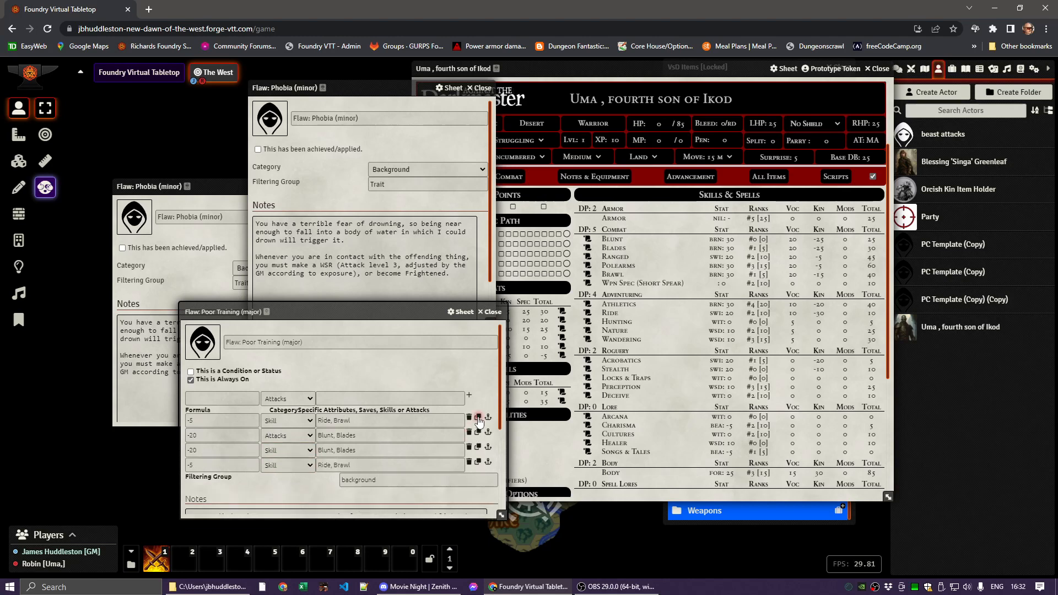
pyautogui.tripleClick(331, 465)
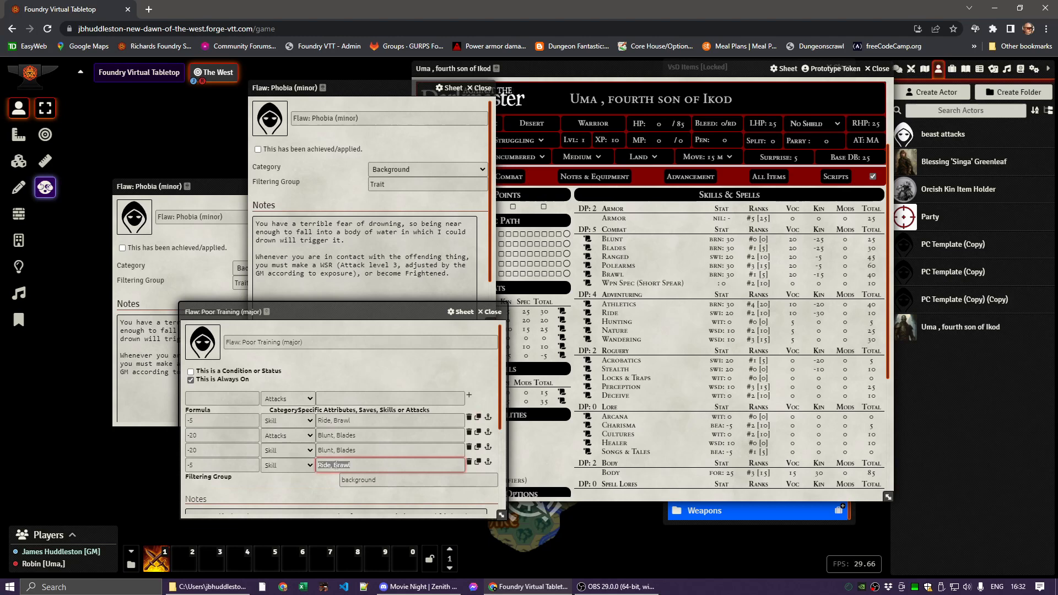
pyautogui.click(333, 466)
pyautogui.click(290, 466)
pyautogui.click(283, 471)
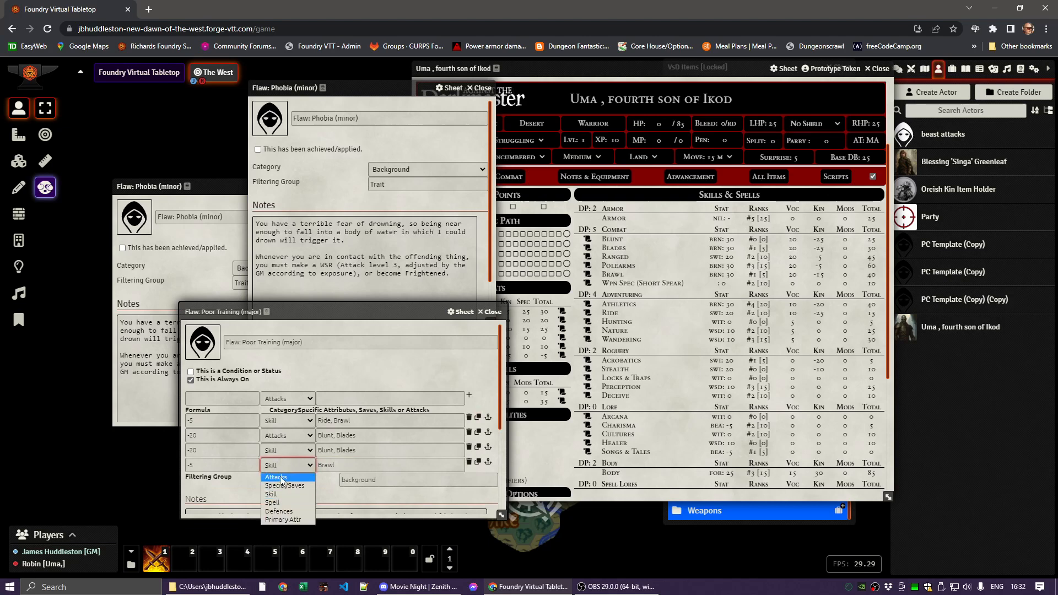
pyautogui.click(277, 477)
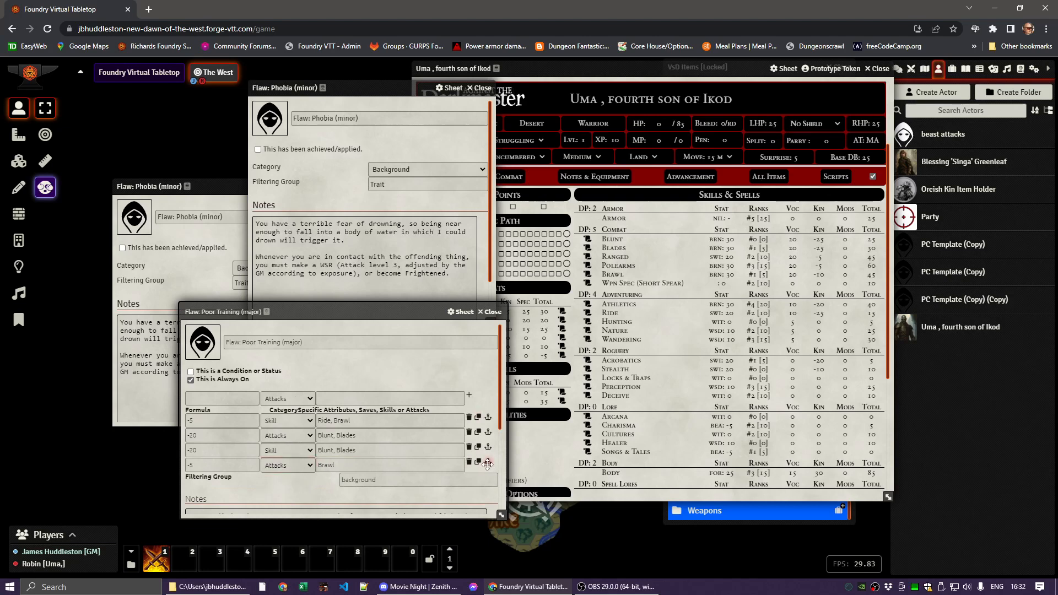
pyautogui.moveTo(487, 462); pyautogui.dragTo(488, 423)
pyautogui.click(492, 312)
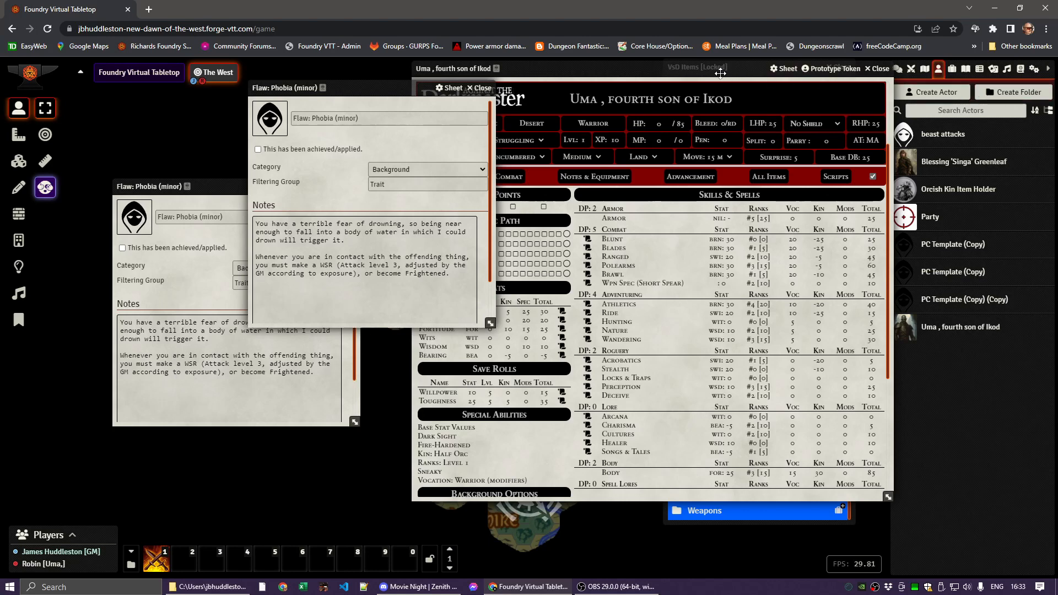
# Step: Open the Grievous Grimoire PDF and copy the Oath Sworn introduction and Minor description from Chapter 3: Flaws
pyautogui.moveTo(714, 69)
pyautogui.mouseDown()
pyautogui.moveTo(507, 55)
pyautogui.moveTo(760, 74)
pyautogui.moveTo(713, 69)
pyautogui.mouseUp()
pyautogui.click(366, 91)
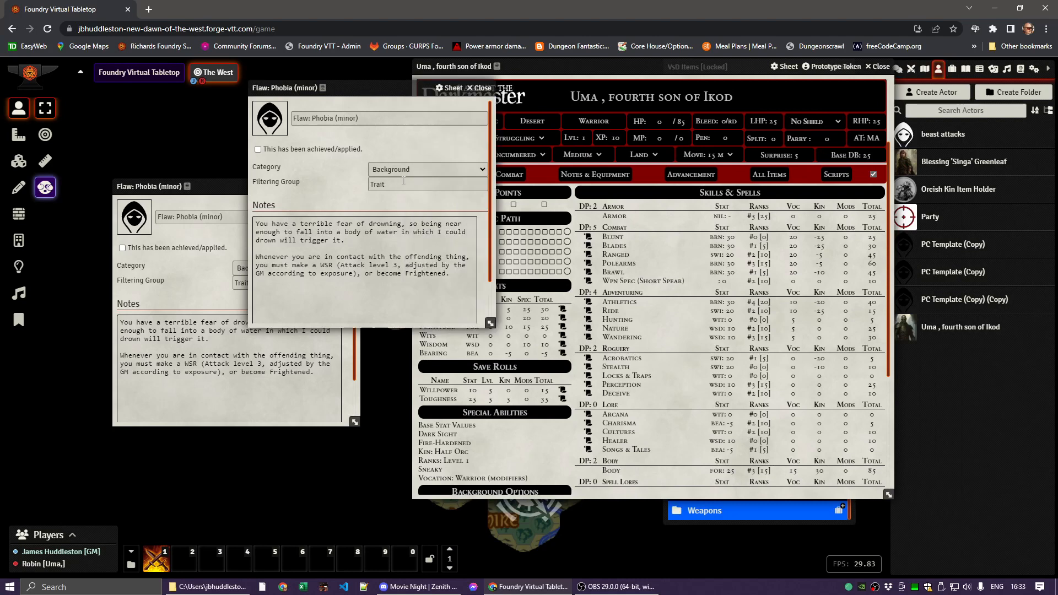
pyautogui.click(178, 592)
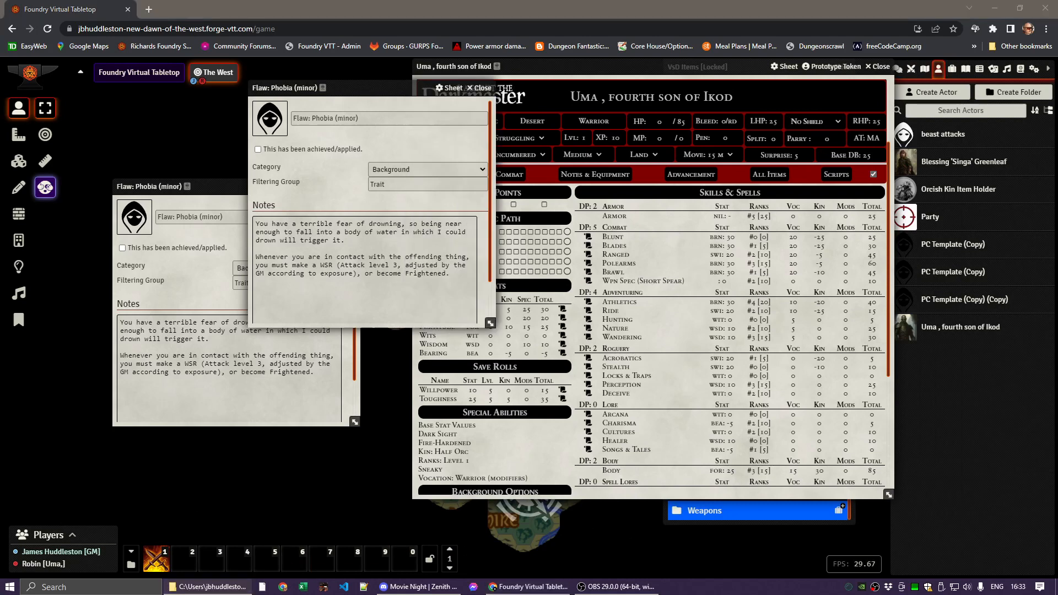
pyautogui.moveTo(1057, 13); pyautogui.dragTo(1057, 13)
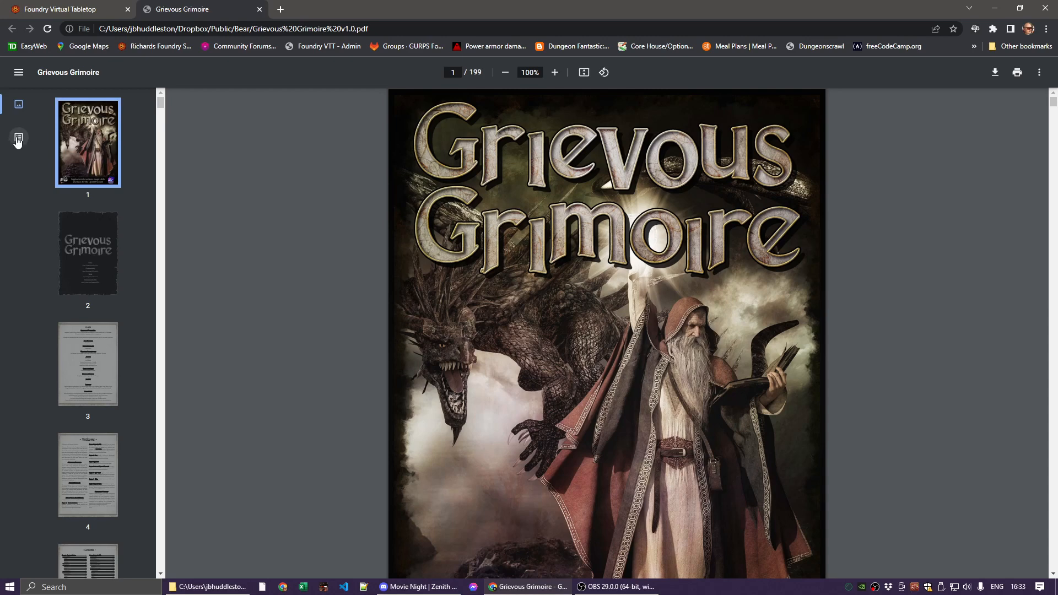
pyautogui.click(18, 137)
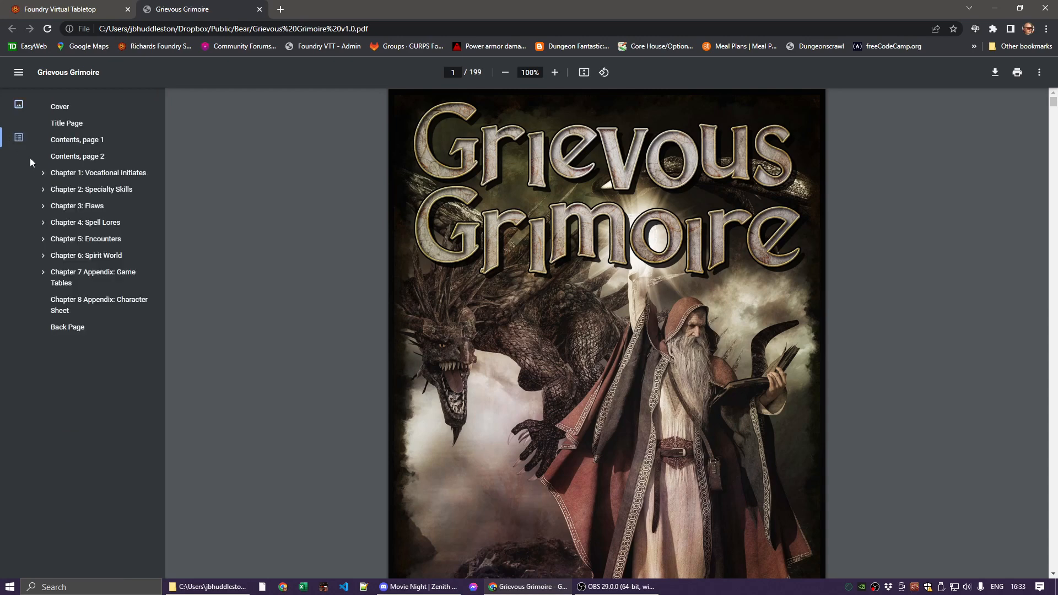
pyautogui.click(43, 207)
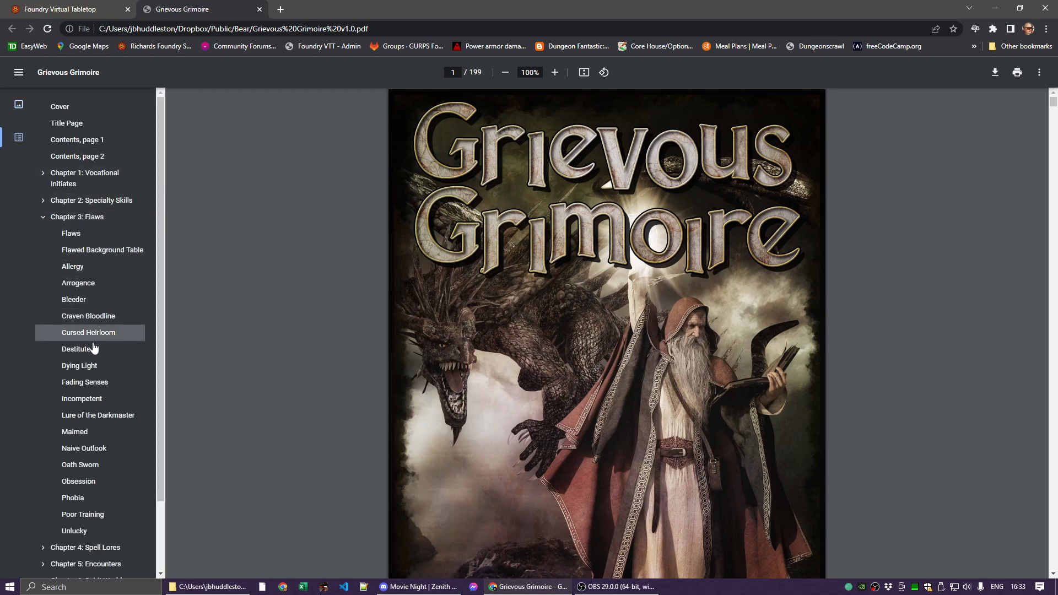
pyautogui.click(80, 471)
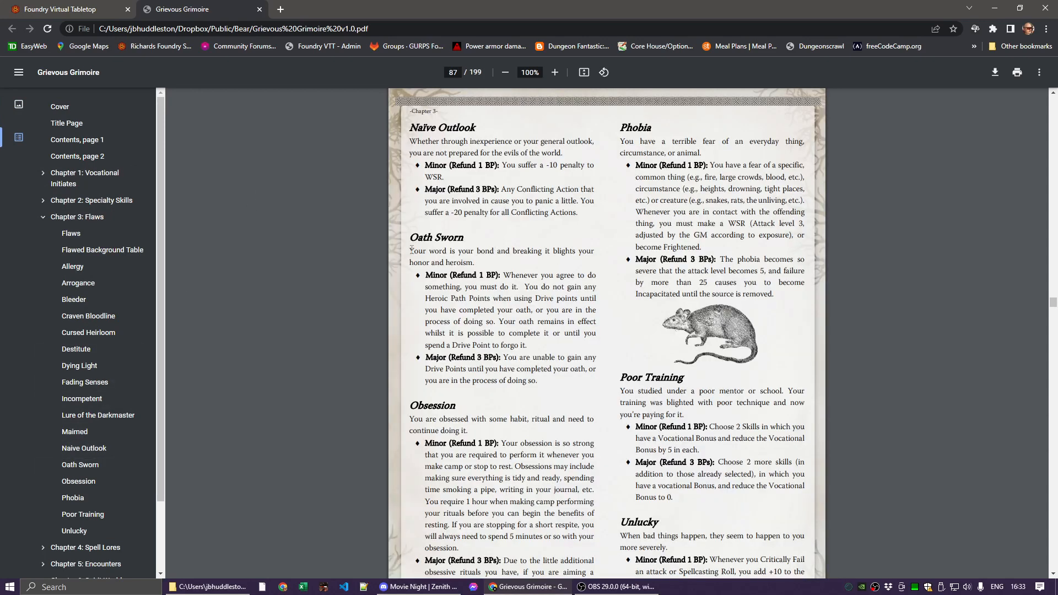
pyautogui.moveTo(411, 250); pyautogui.dragTo(533, 346)
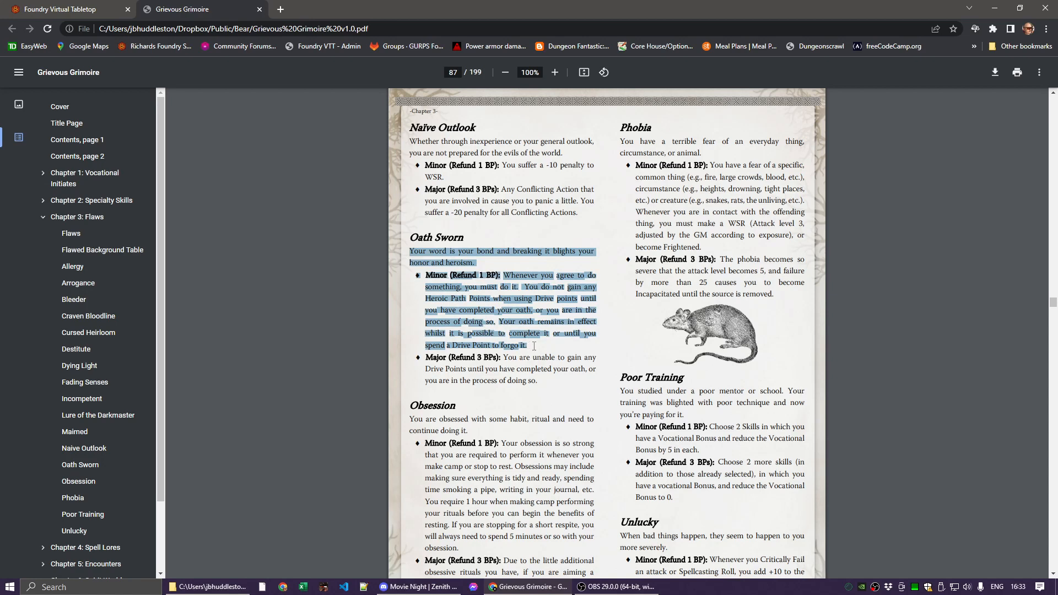
# Step: Back in Foundry, replace the front Flaw: Phobia (minor) item's notes with the Oath Sworn text, replacing the bullet with a blank line
pyautogui.click(71, 10)
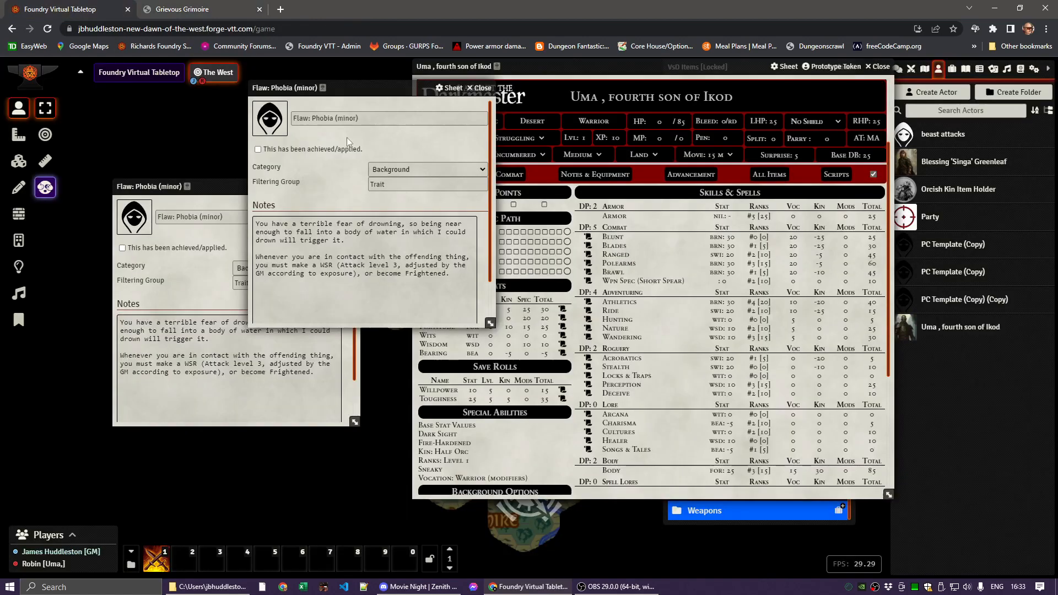
pyautogui.click(342, 247)
pyautogui.hotkey('ctrl', 'a')
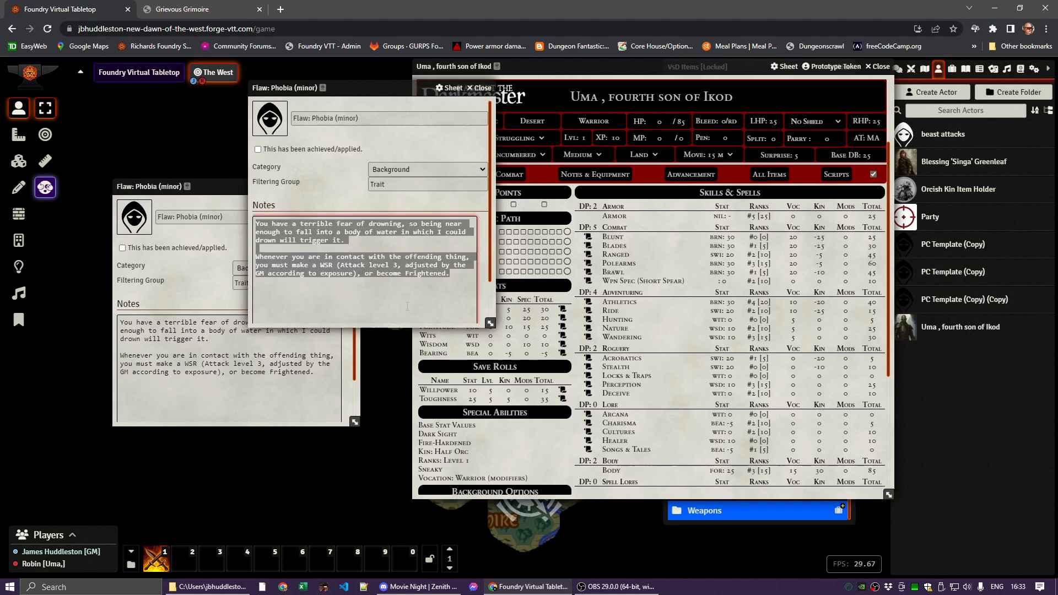
pyautogui.write('Your word is your bond and breaking it blights your honor and heroism. ◆ Minor (Refund 1 BP): Whenever you agree to do something, you must do it. You do not gain any Heroic Path Points when using Drive points until you have completed your oath, or you are in the process of doing so. Your oath remains in effect whilst it is possible to complete it or until you spend a Drive Point to forgo it.')
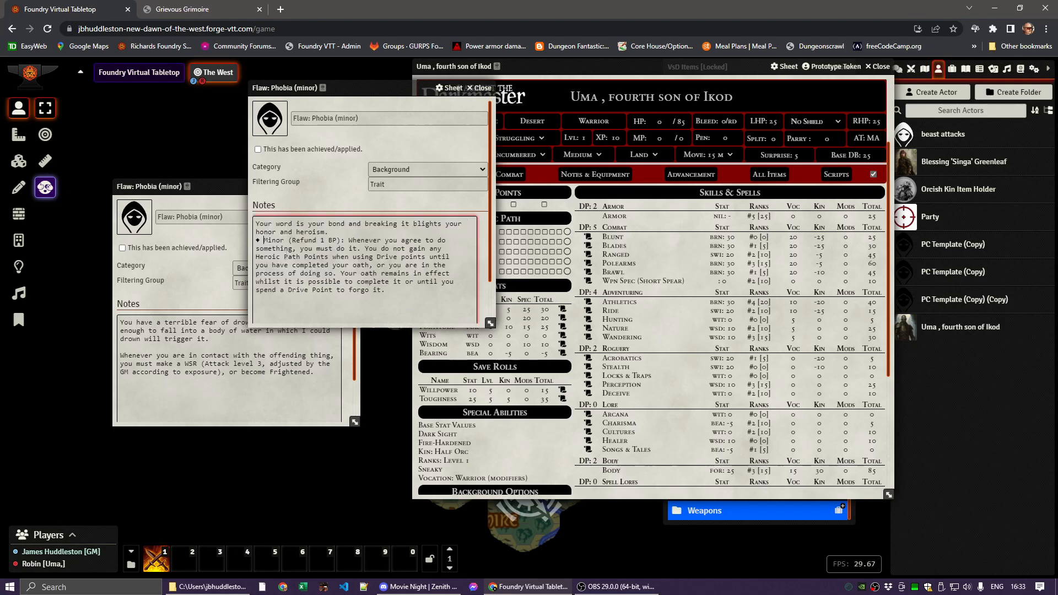
pyautogui.press('BackSpace')
pyautogui.press('BackSpace')
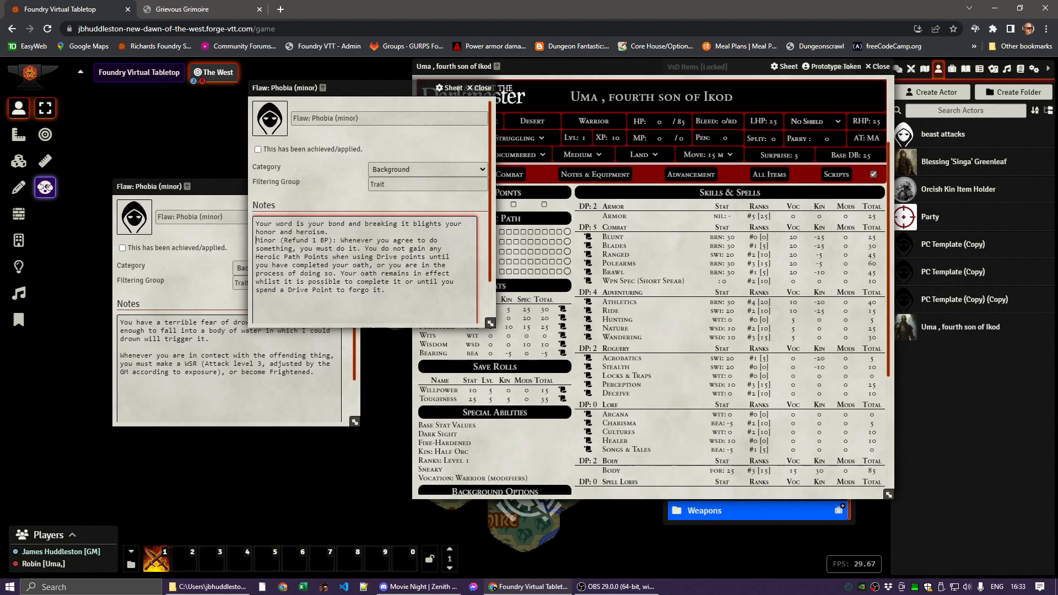
pyautogui.press('Return')
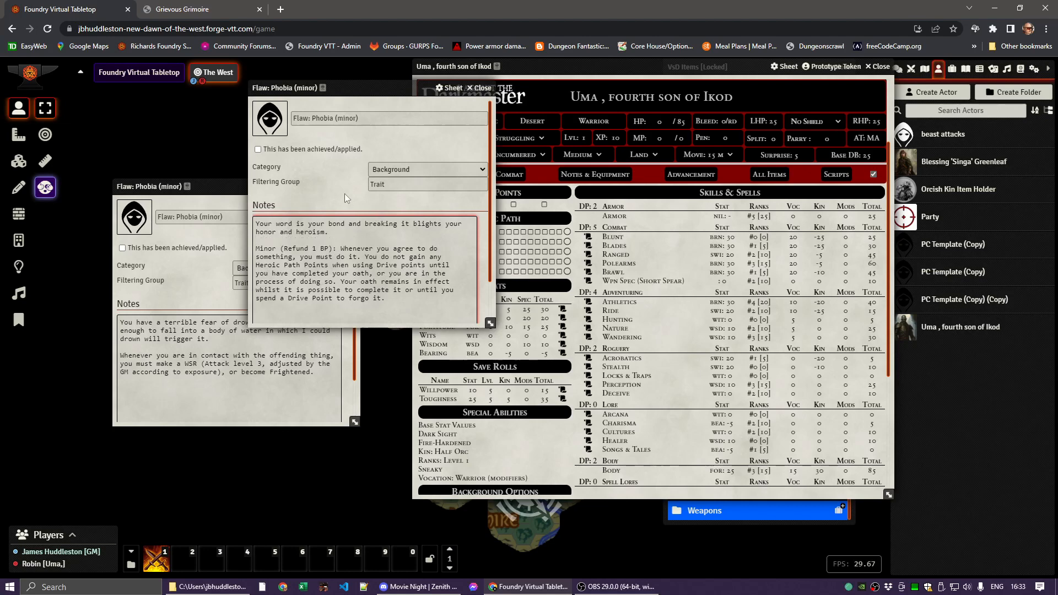
# Step: Rename the trait holding the Oath Sworn text as Flaw: Oathsworn (minor) and close it
pyautogui.tripleClick(317, 118)
pyautogui.click(315, 118)
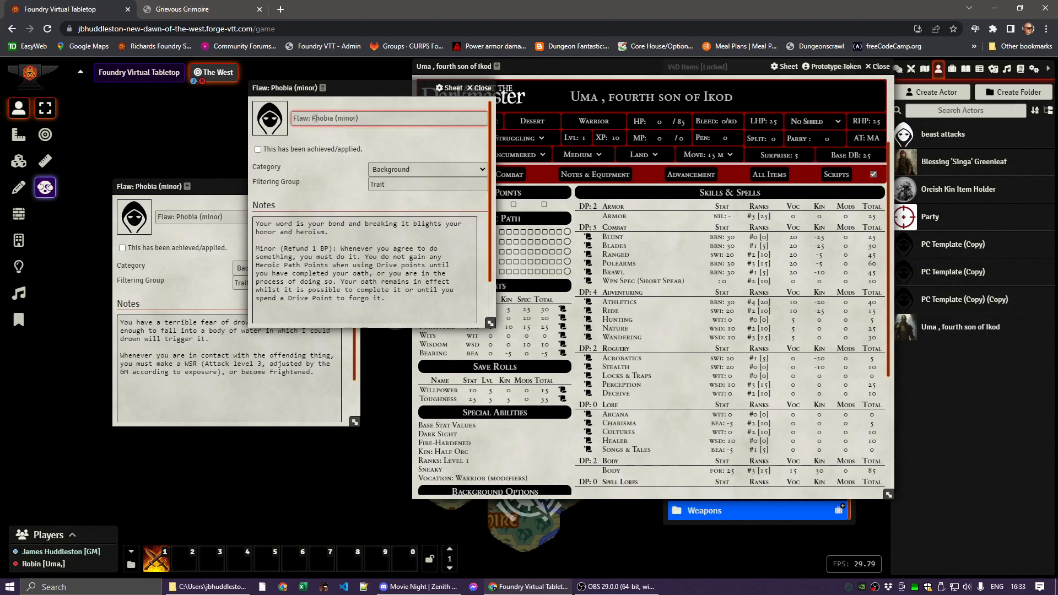
pyautogui.doubleClick(313, 118)
pyautogui.write('Oathsworn')
pyautogui.click(326, 170)
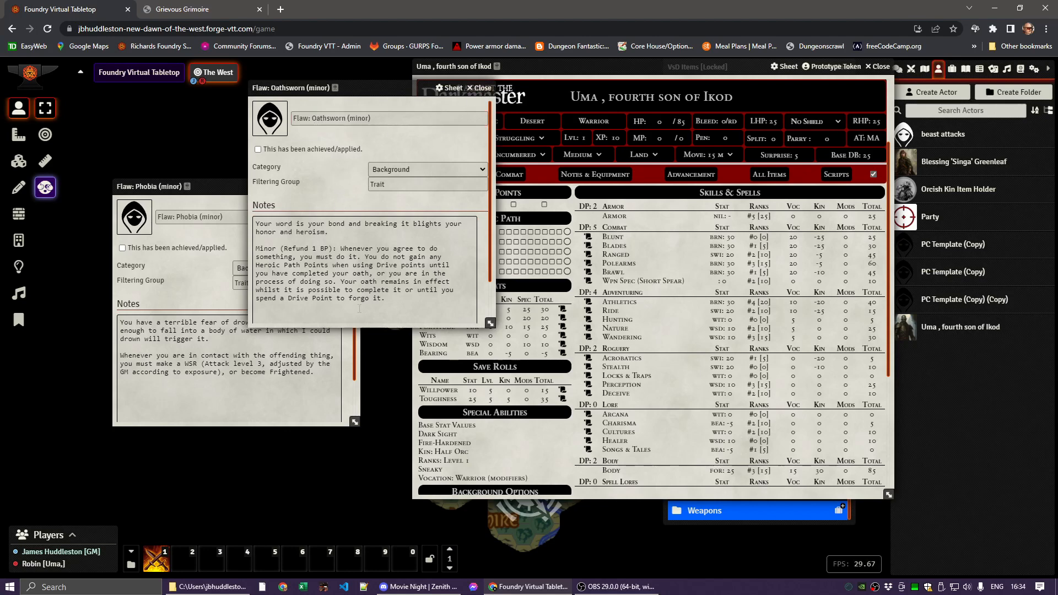
pyautogui.click(480, 87)
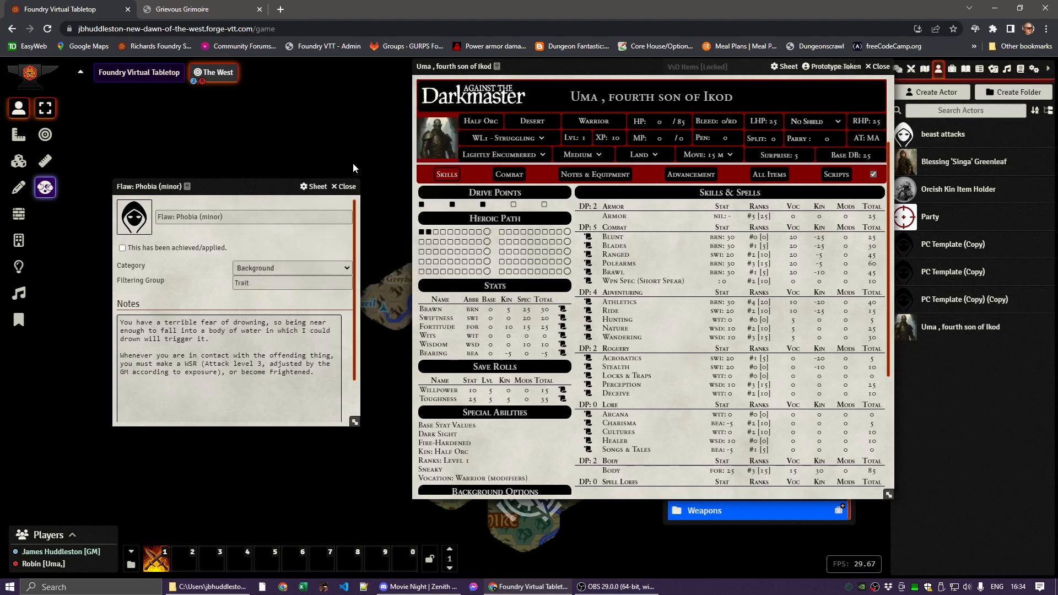
# Step: Move the remaining Phobia item beside the half-orc's sheet and copy the Obsession introduction and Minor description from the Grievous Grimoire
pyautogui.moveTo(215, 189); pyautogui.dragTo(248, 147)
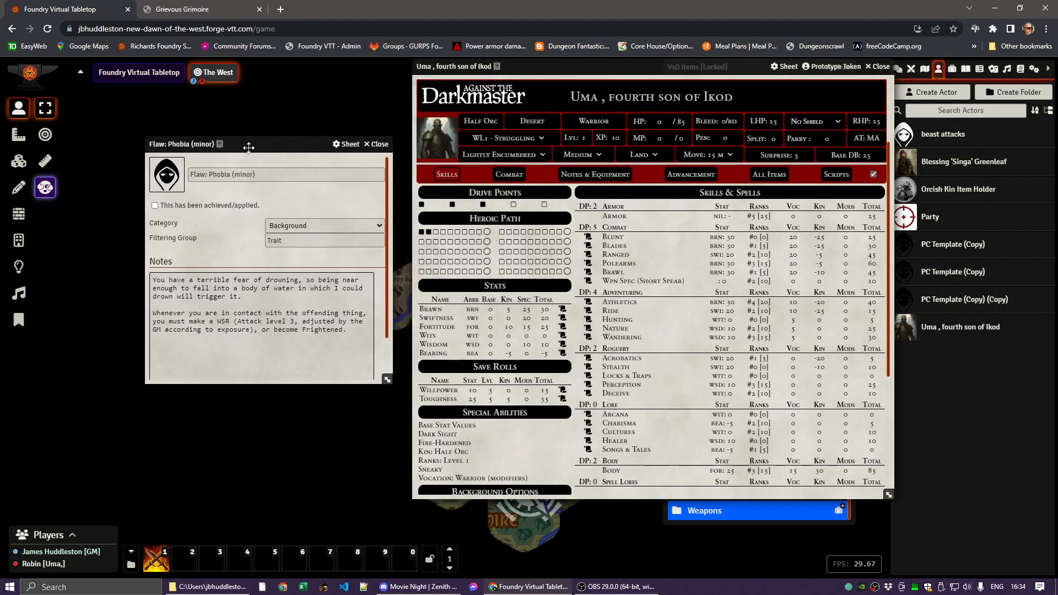
pyautogui.moveTo(600, 588)
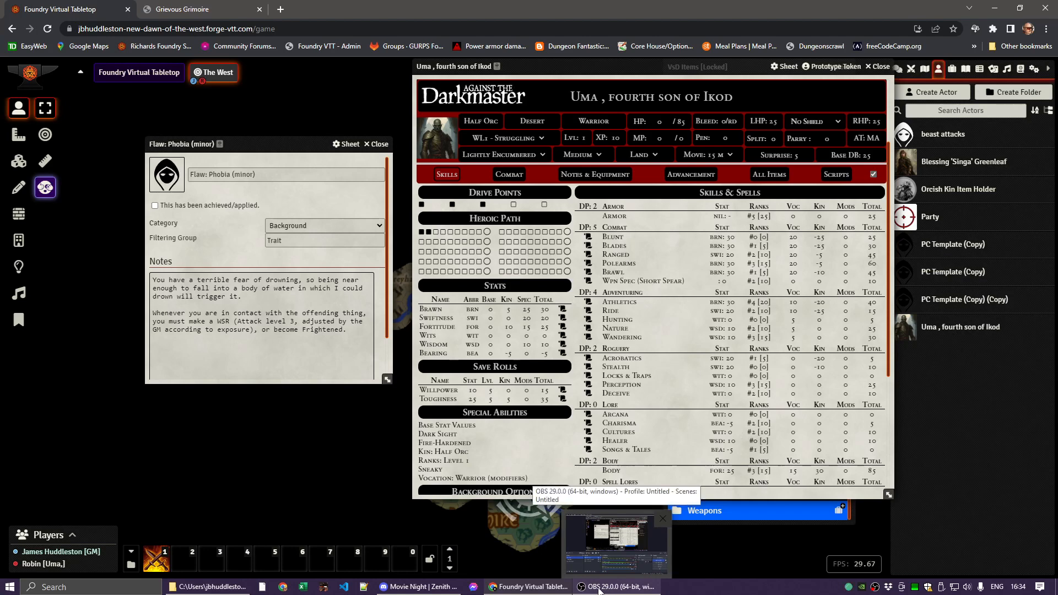
pyautogui.click(181, 9)
pyautogui.scroll(-3, 477, 345)
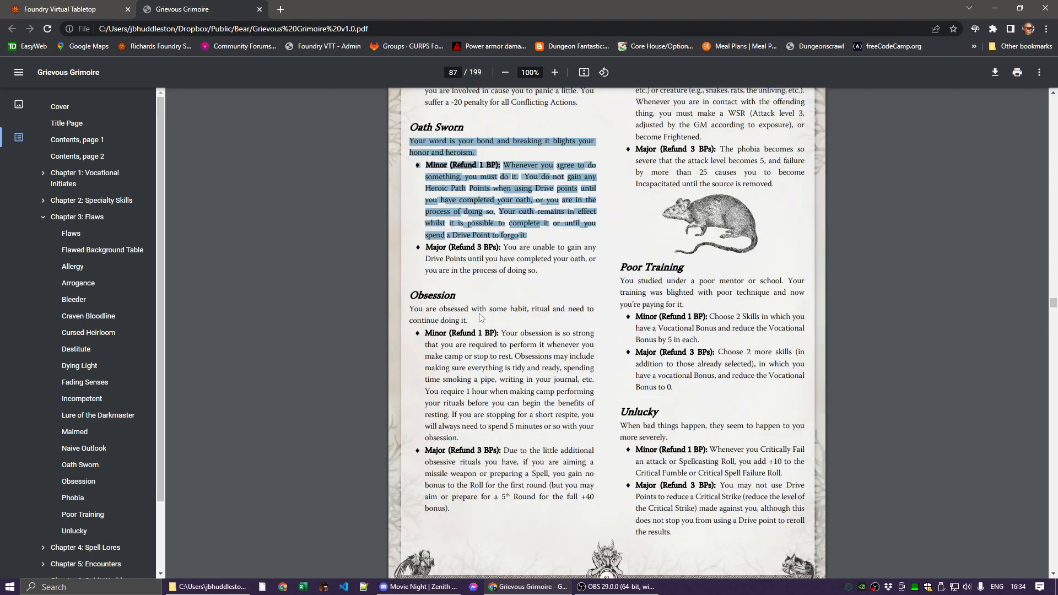
pyautogui.moveTo(410, 254); pyautogui.dragTo(463, 384)
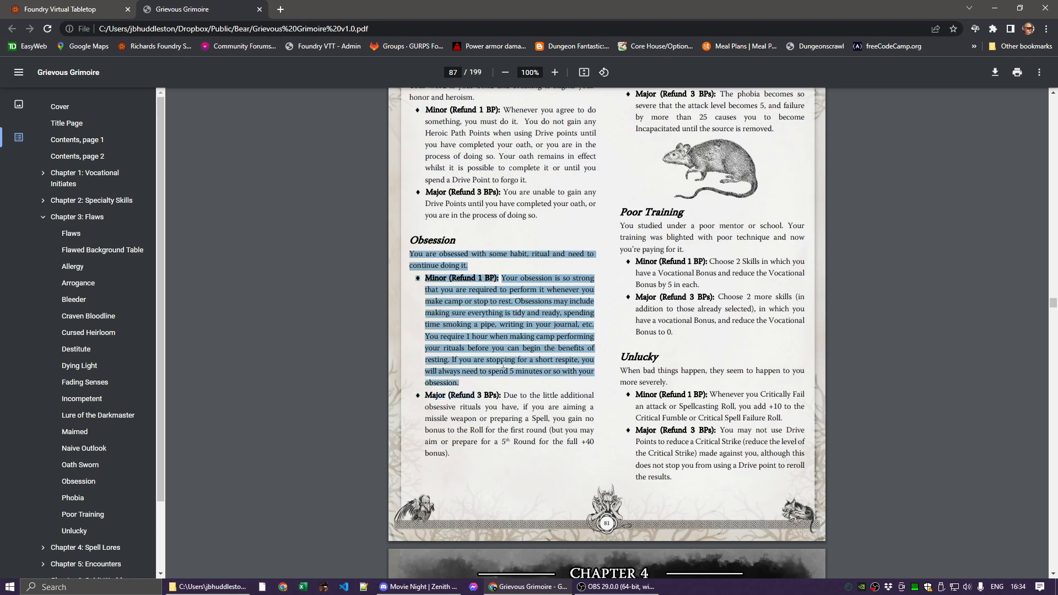
# Step: Back in Foundry, replace the remaining Flaw: Phobia (minor) item's notes with the copied Obsession text, replacing the bullet with a blank line
pyautogui.click(80, 9)
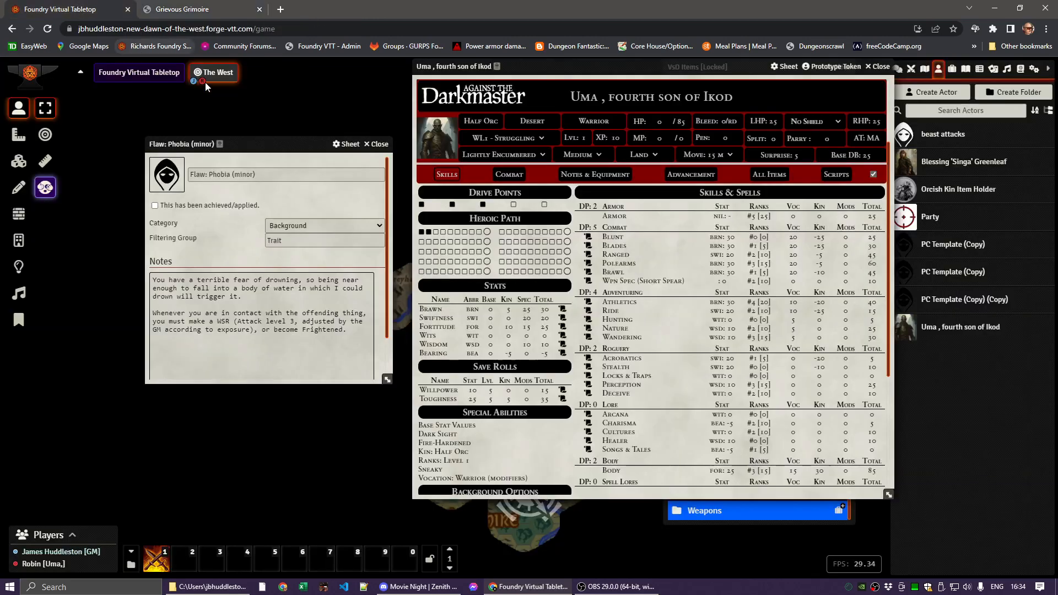
pyautogui.click(243, 291)
pyautogui.hotkey('ctrl', 'a')
pyautogui.write('You are obsessed with some habit, ritual and need to continue doing it. ♦ Minor (Refund 1 BP): Your obsession is so strong that you are required to perform it whenever you make camp or stop to rest. Obsessions may include making sure everything is tidy and ready, spending time smoking a pipe, writing in your journal, etc. You require 1 hour when making camp performing your rituals before you can begin the benefits of resting. If you are stopping for a short respite, you will always need to spend 5 minutes or so with your obsession.')
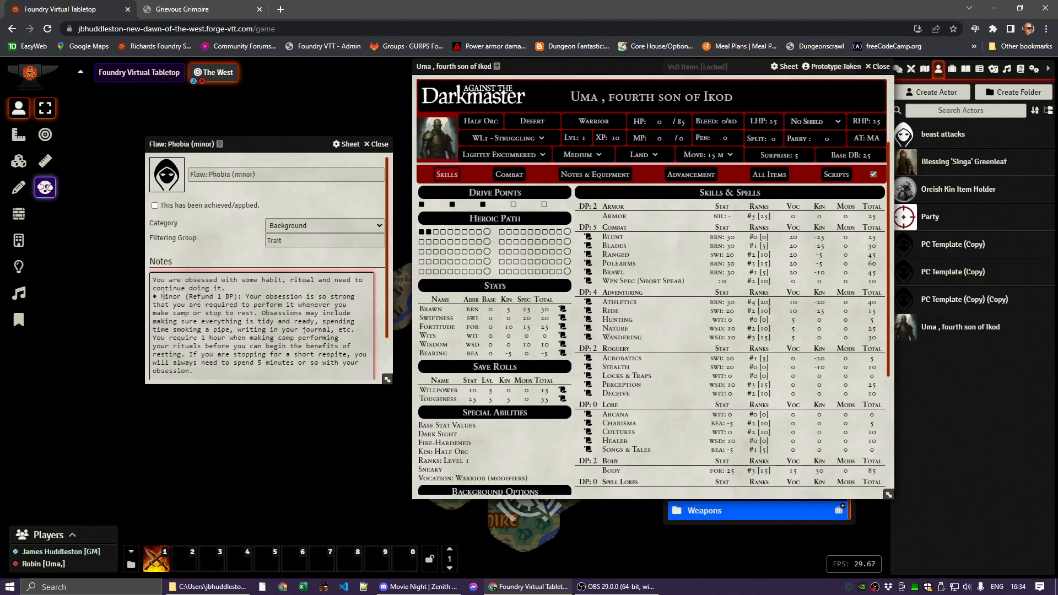
pyautogui.press('BackSpace')
pyautogui.press('BackSpace')
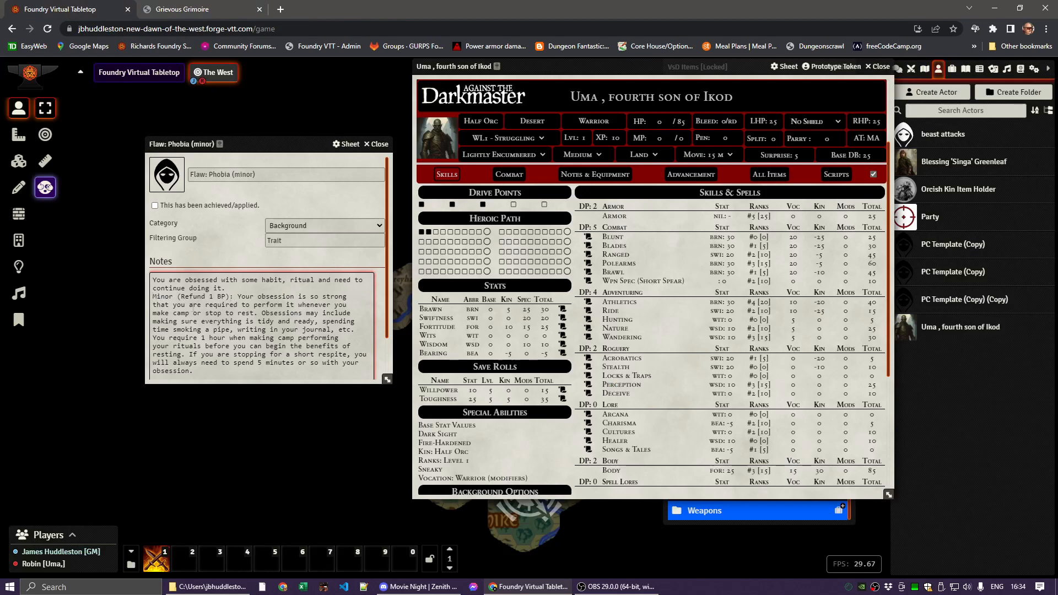
pyautogui.press('Return')
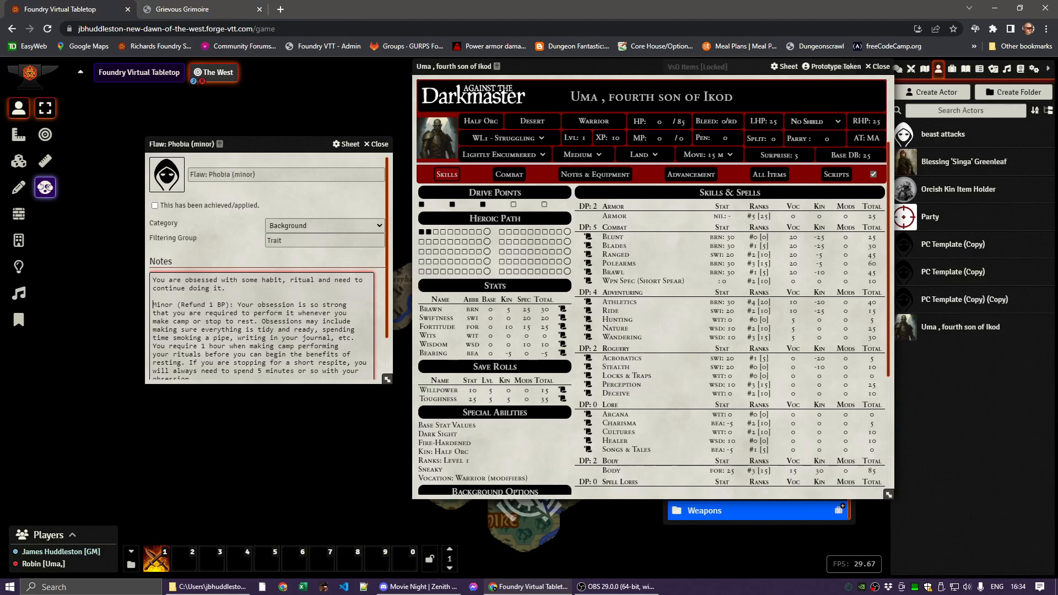
# Step: Rename the trait holding the Obsession text as Flaw: Obsession (minor) and close it
pyautogui.click(207, 174)
pyautogui.doubleClick(216, 174)
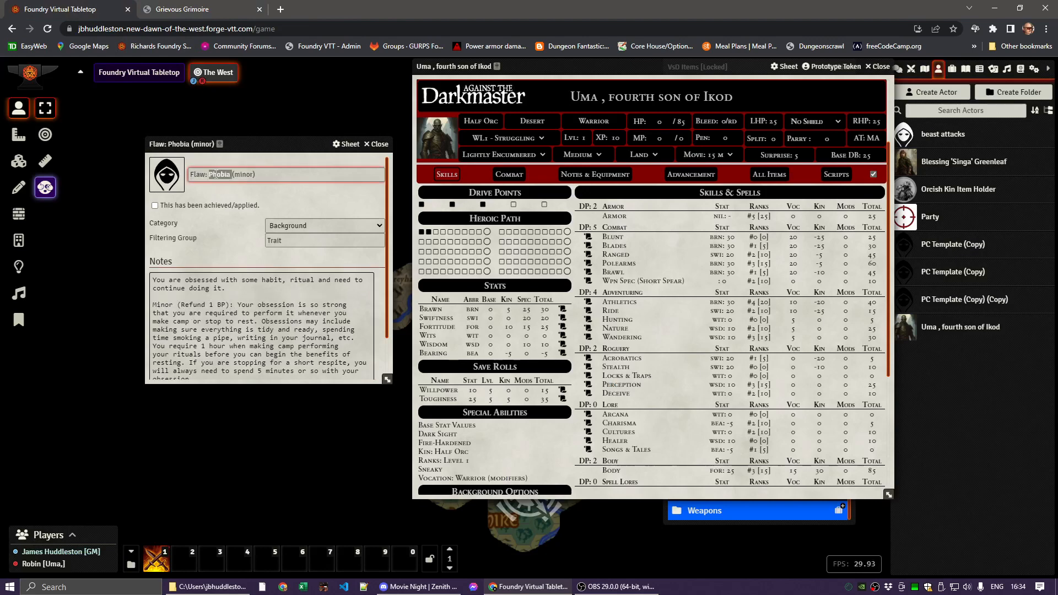
pyautogui.write('Obsession')
pyautogui.press('Return')
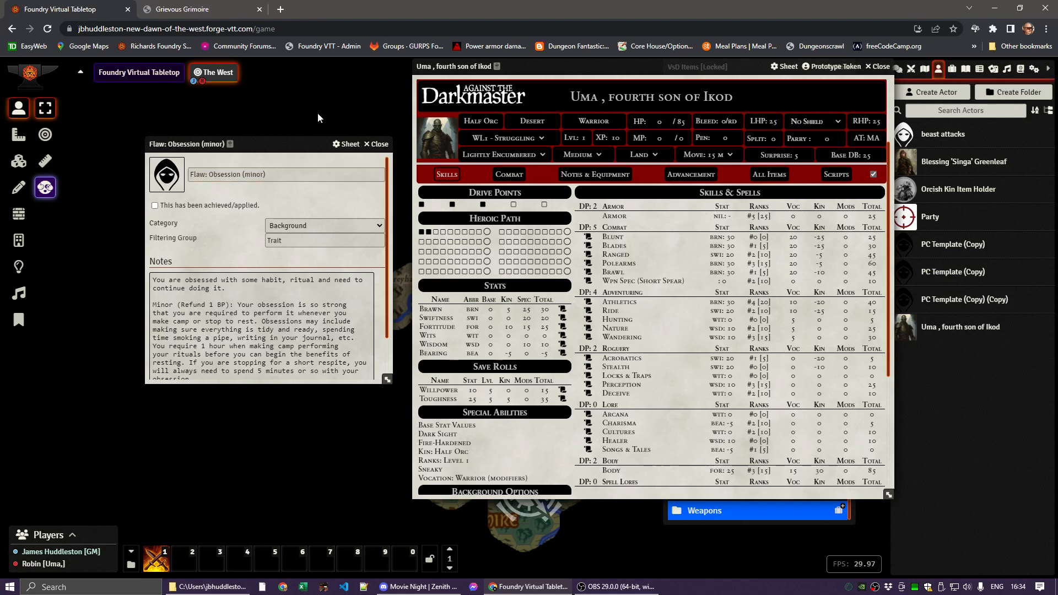
pyautogui.click(379, 144)
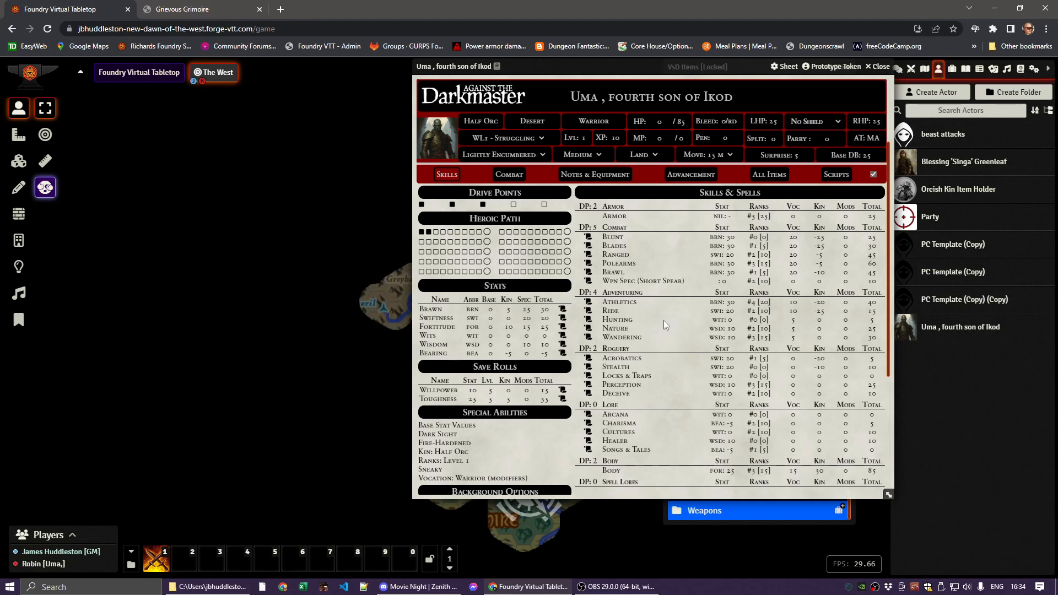
# Step: Move the half-orc's sheet clear of the VsD Items compendium and review its background options, passions, skills and special abilities
pyautogui.scroll(-4, 546, 404)
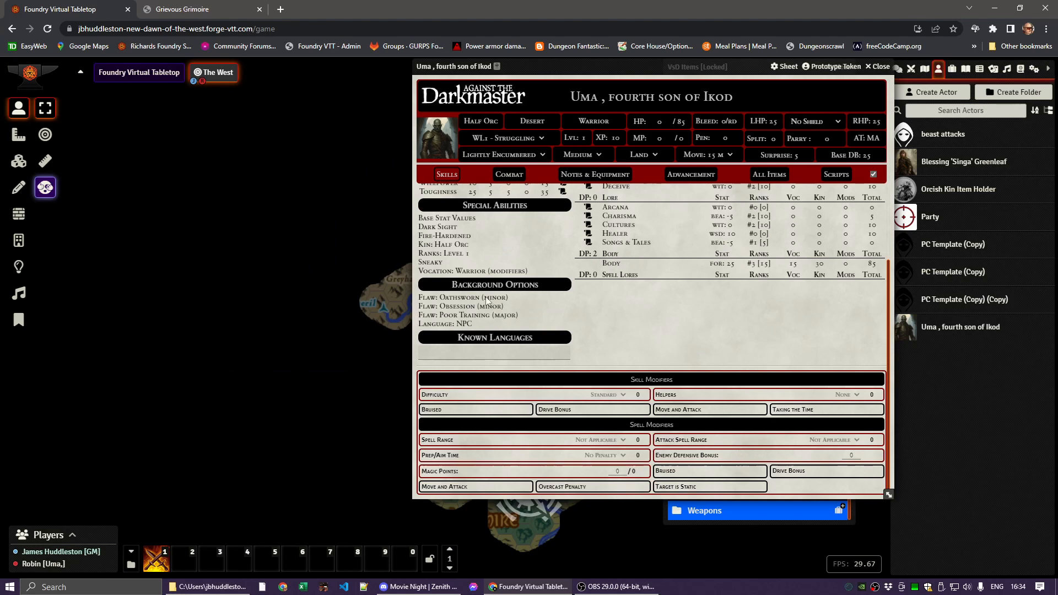
pyautogui.moveTo(482, 298)
pyautogui.moveTo(656, 67); pyautogui.dragTo(389, 41)
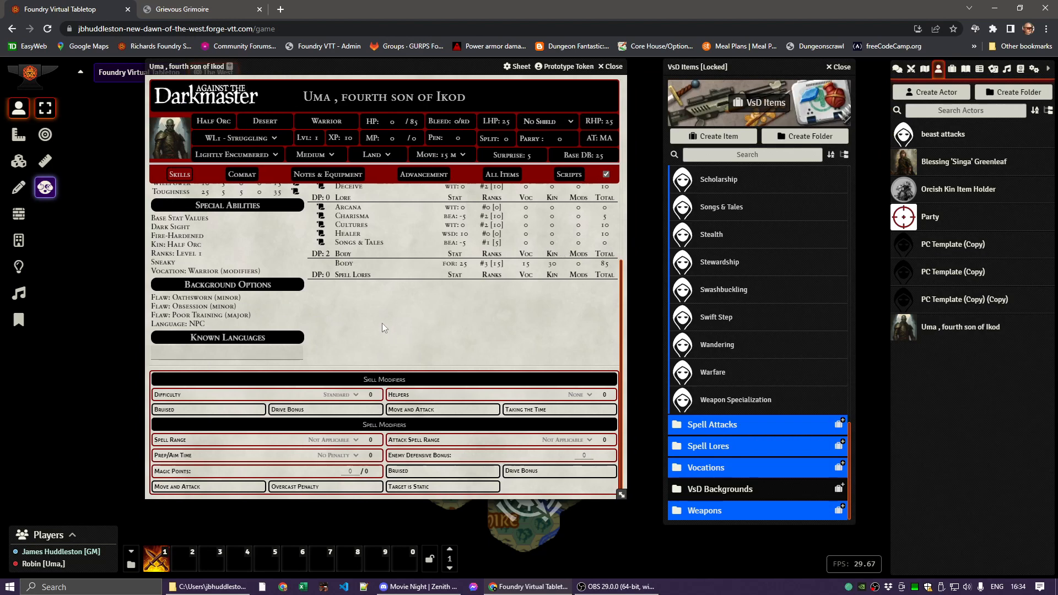
pyautogui.scroll(1, 382, 324)
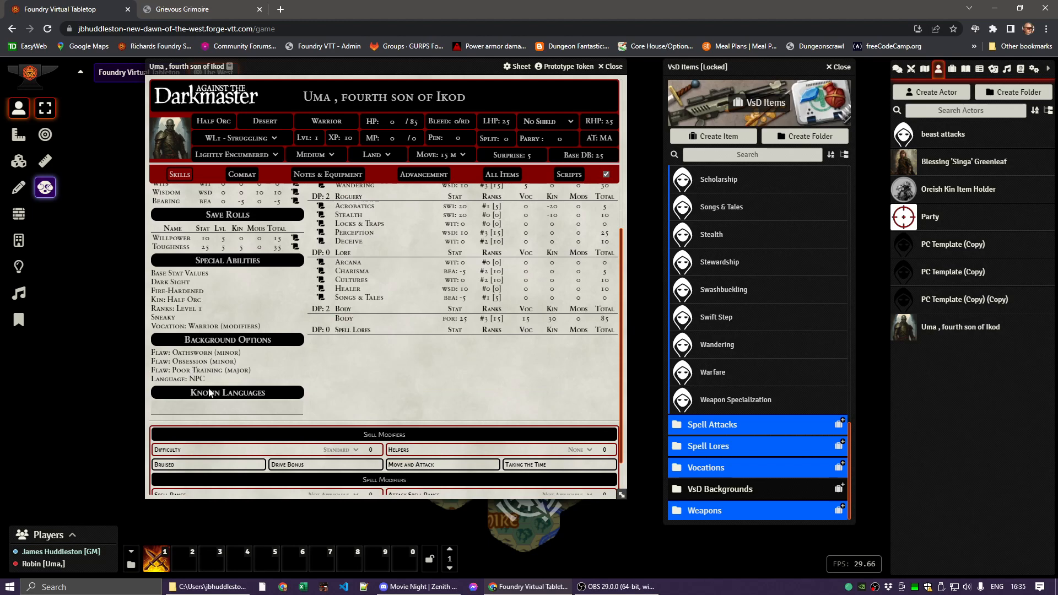
pyautogui.scroll(5, 361, 375)
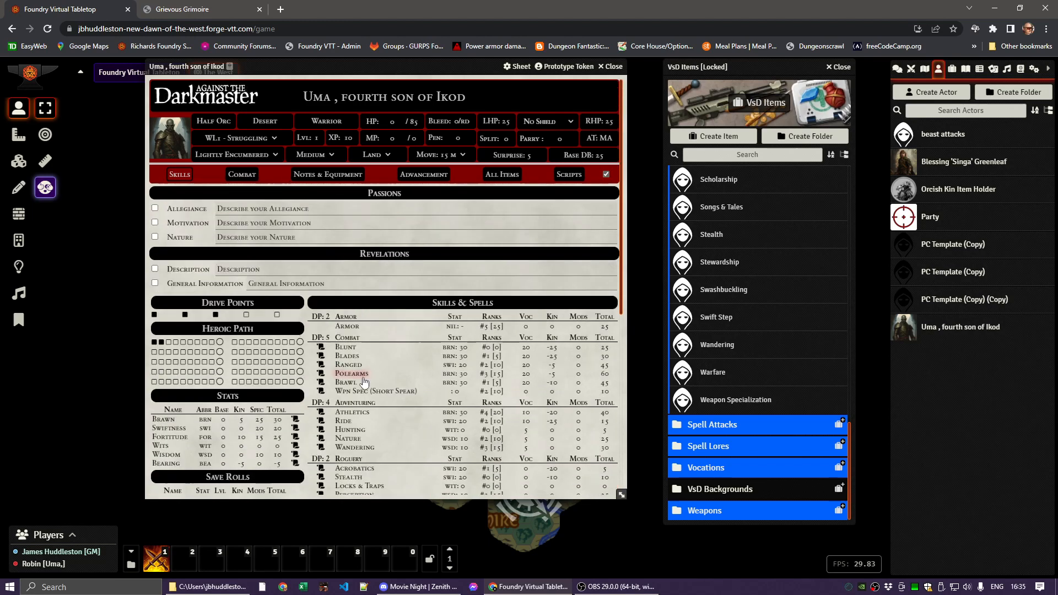
pyautogui.scroll(-3, 363, 378)
pyautogui.scroll(-2, 364, 382)
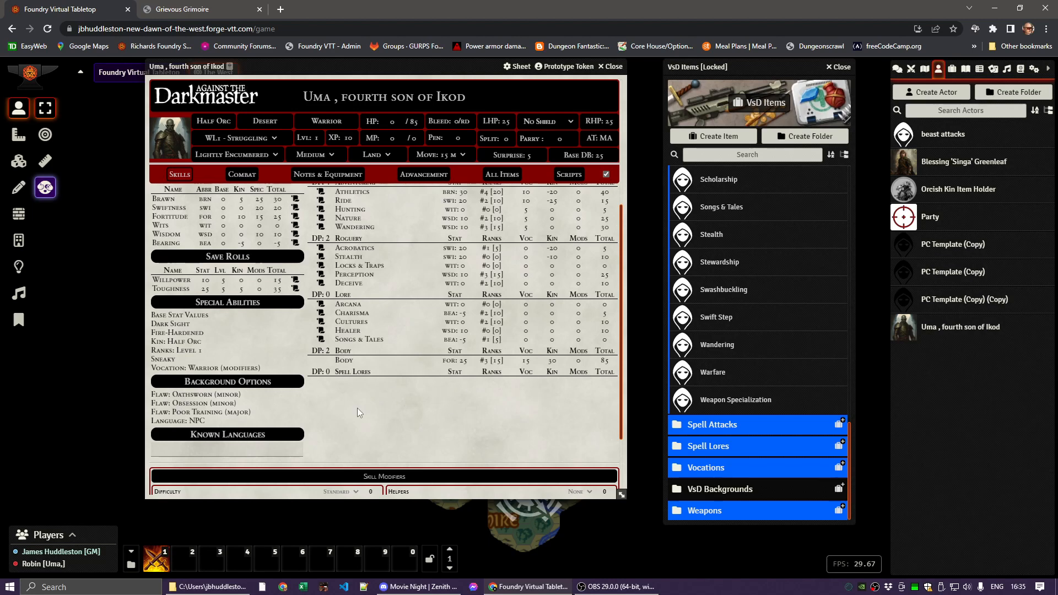
# Step: Open the halfling Rogue's sheet and examine how its Ancient Heirloom (minor) background modifier for the +10 Magic Composite Bow is set up
pyautogui.click(933, 166)
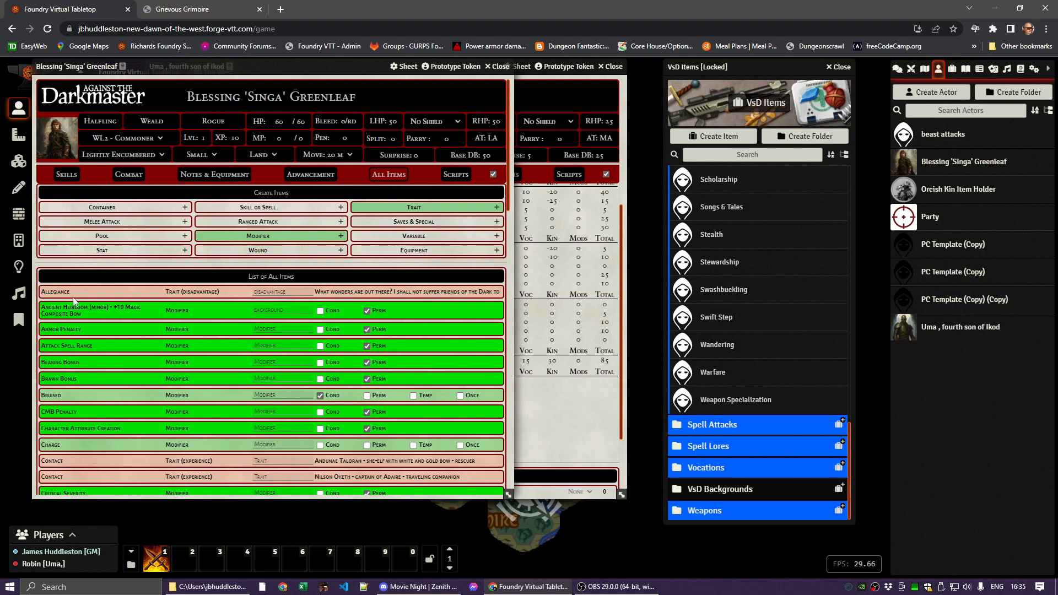
pyautogui.click(50, 310)
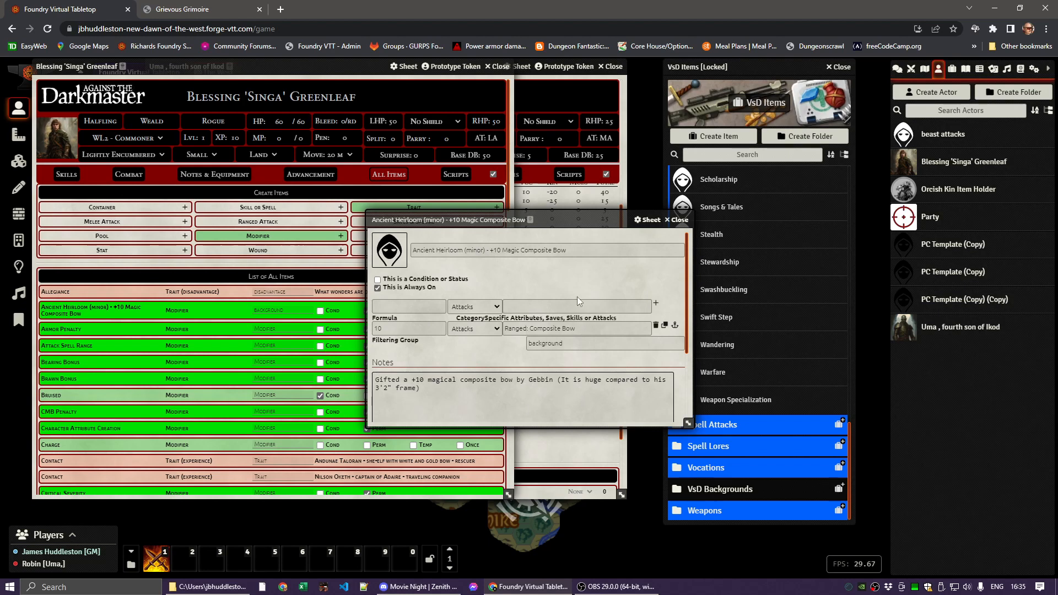
pyautogui.click(676, 221)
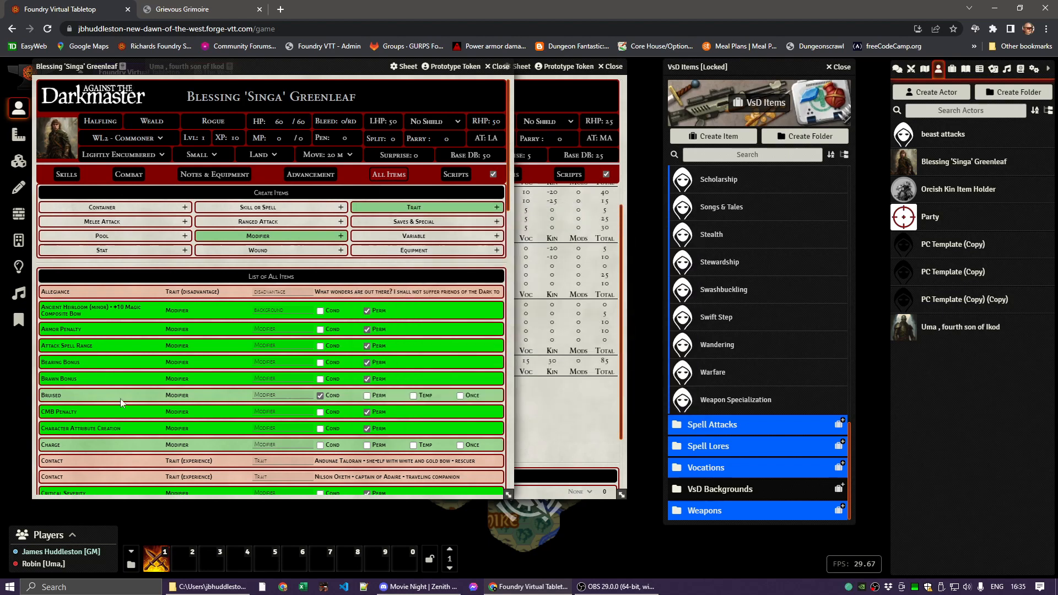
pyautogui.scroll(-2, 126, 416)
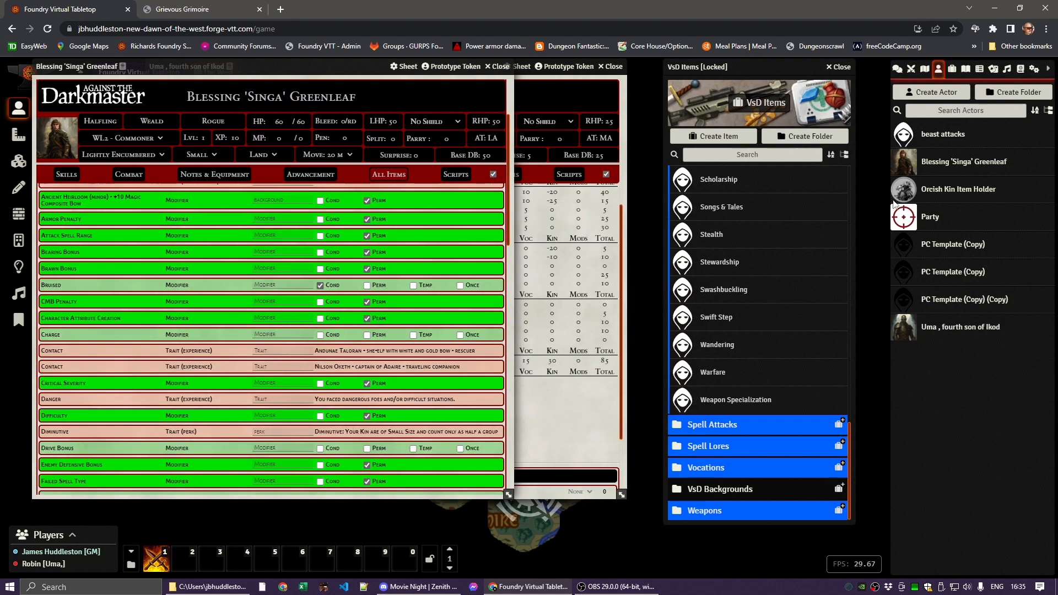
# Step: Configure the halfling Rogue's ownership so that All Players have Observer access, and save the changes
pyautogui.rightClick(931, 165)
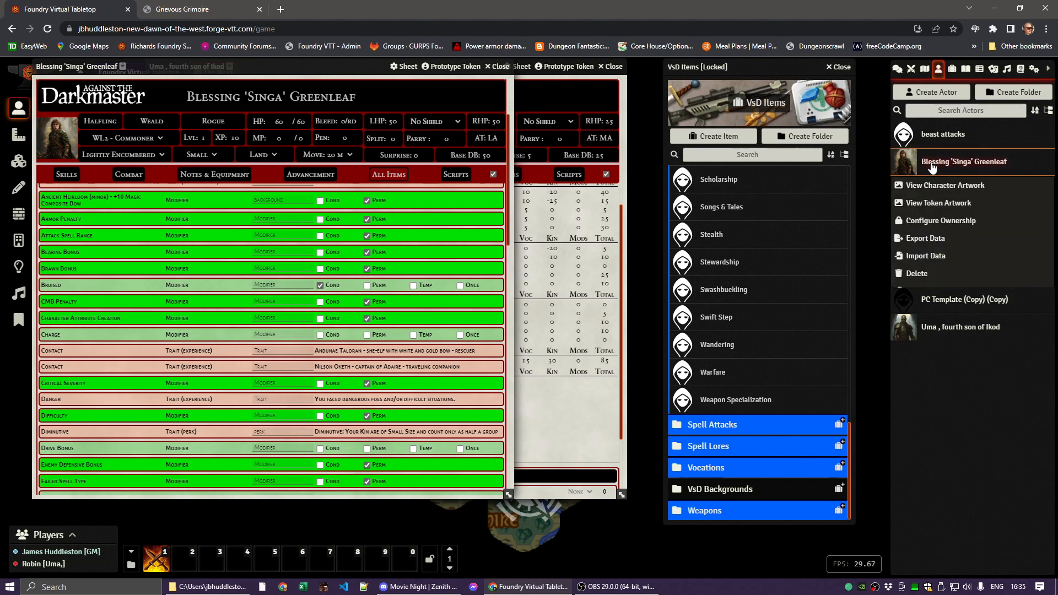
pyautogui.click(937, 221)
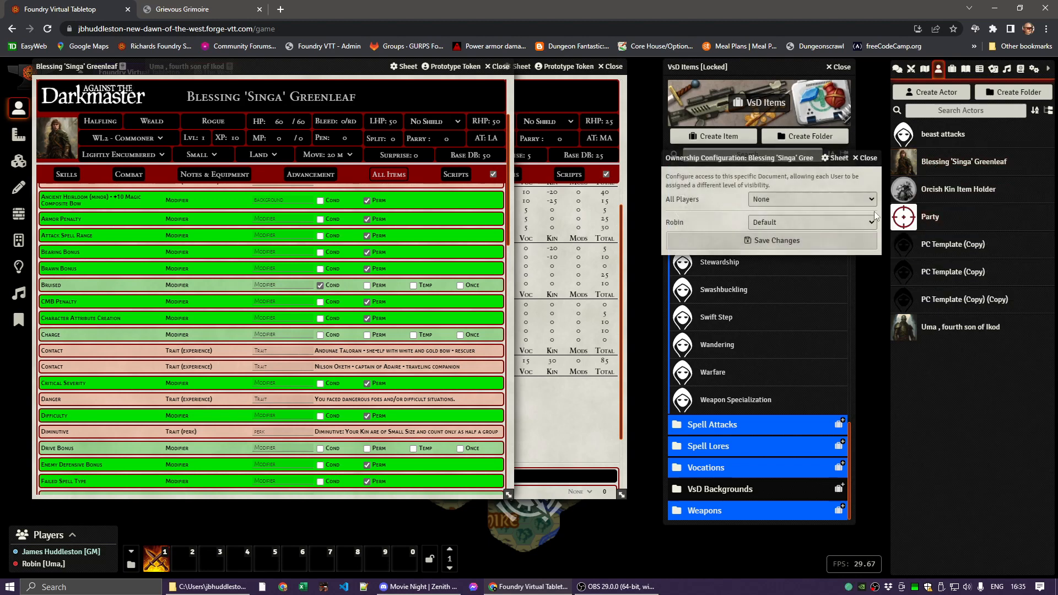
pyautogui.click(770, 200)
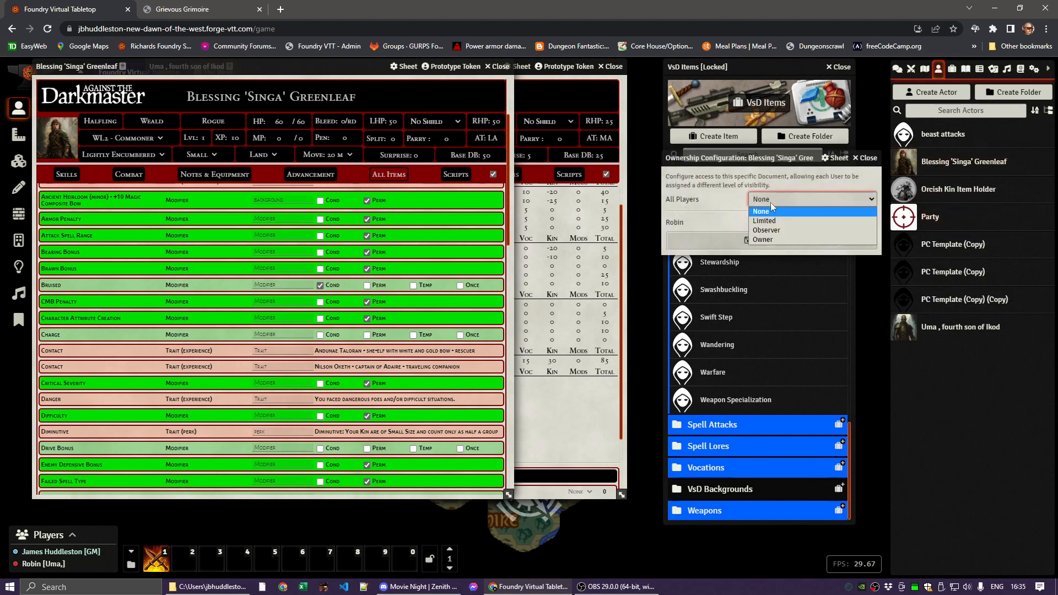
pyautogui.click(769, 231)
pyautogui.click(767, 241)
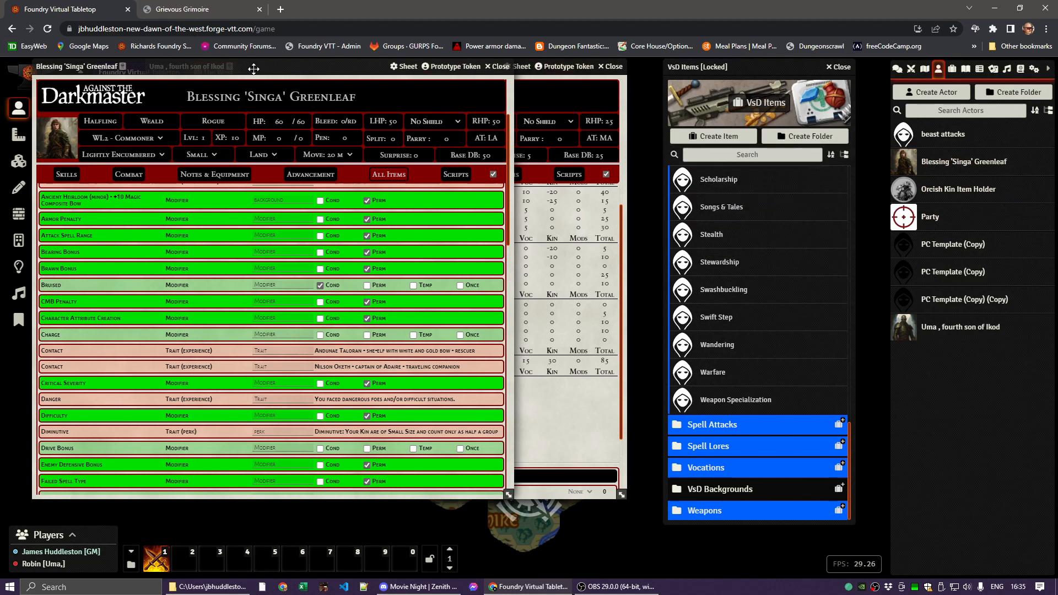
# Step: Close the halfling Rogue's sheet, the half-orc's sheet and the VsD Items compendium
pyautogui.moveTo(253, 66); pyautogui.dragTo(246, 102)
pyautogui.click(494, 101)
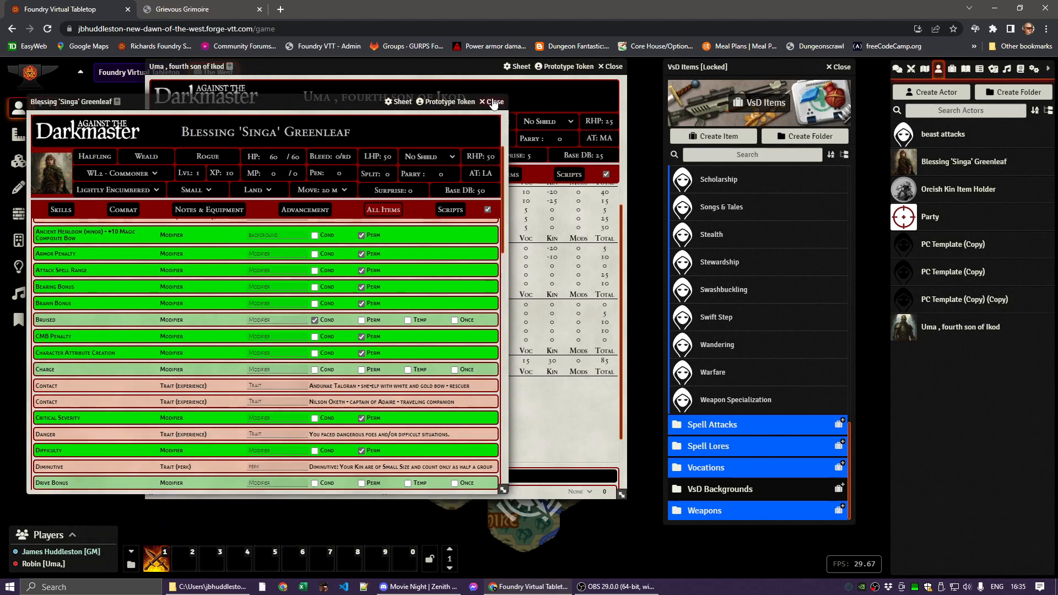
pyautogui.click(619, 68)
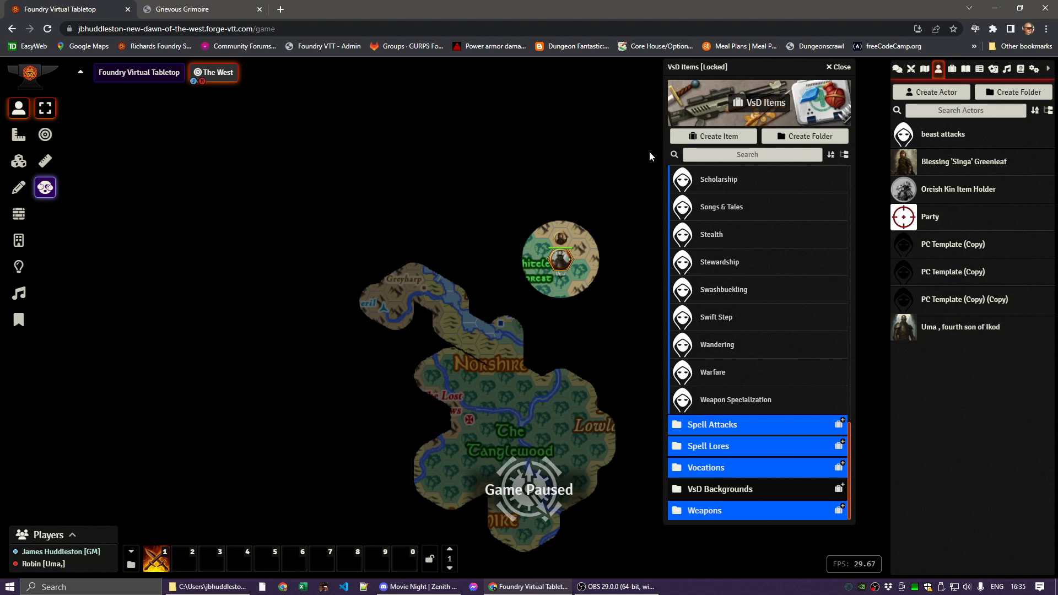
pyautogui.click(840, 67)
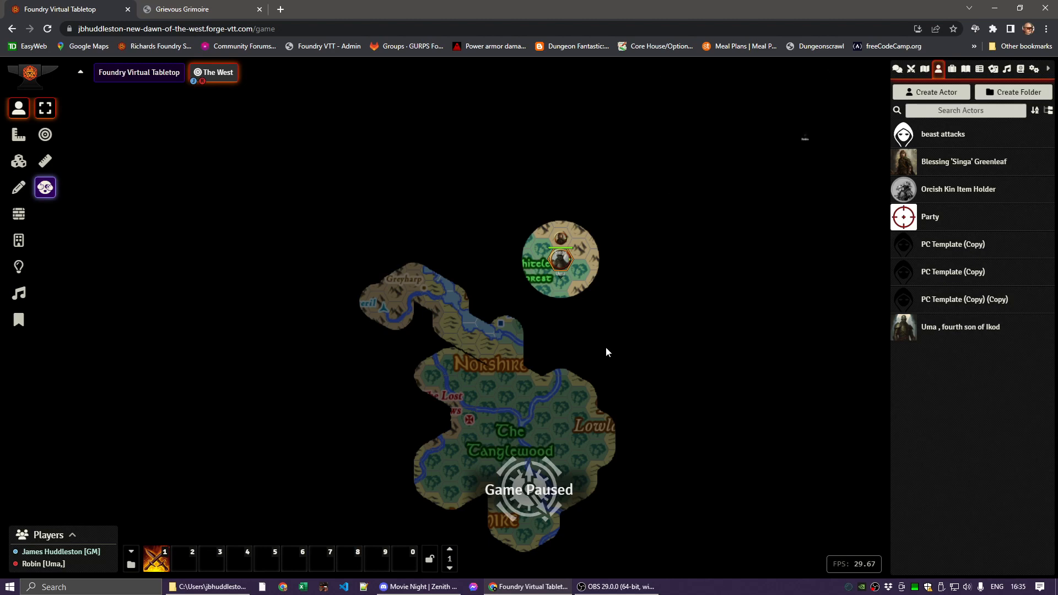